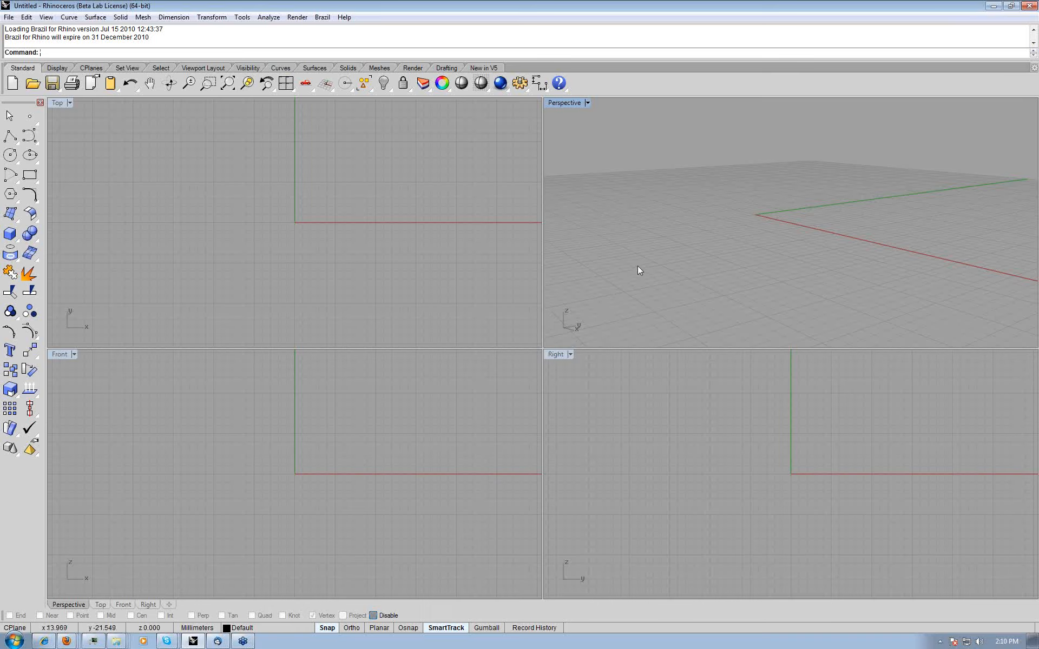
- Switch to Firefox and review the What's New page for the Rhino 5.0 Work-in-Progress release, then return to Rhino
right_click_drag(638, 266, 695, 278)
mouse_move(66, 641)
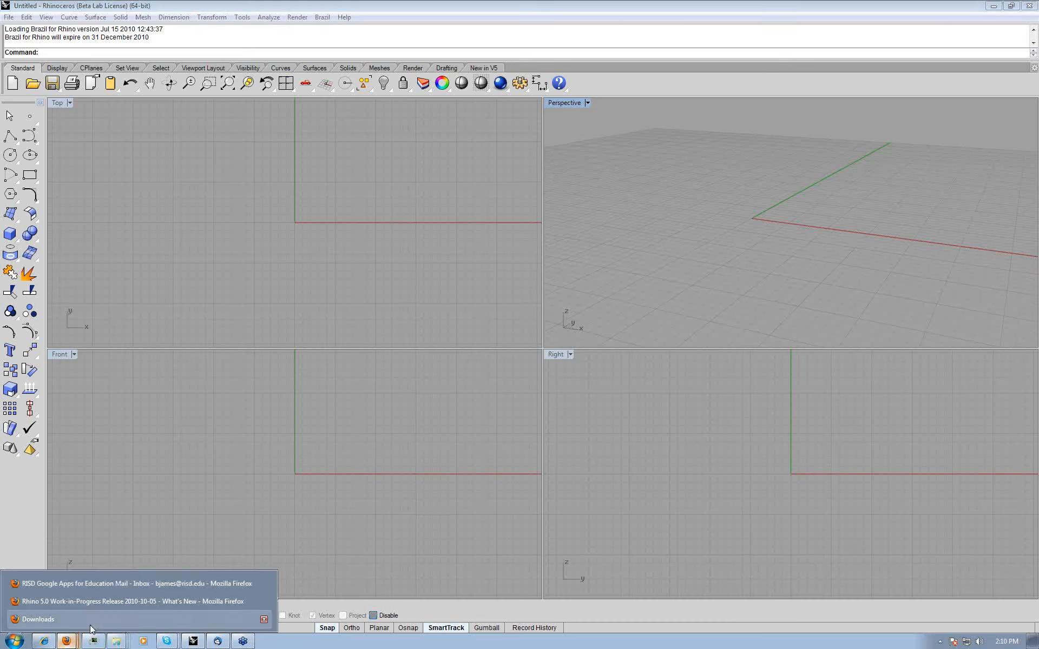
left_click(86, 601)
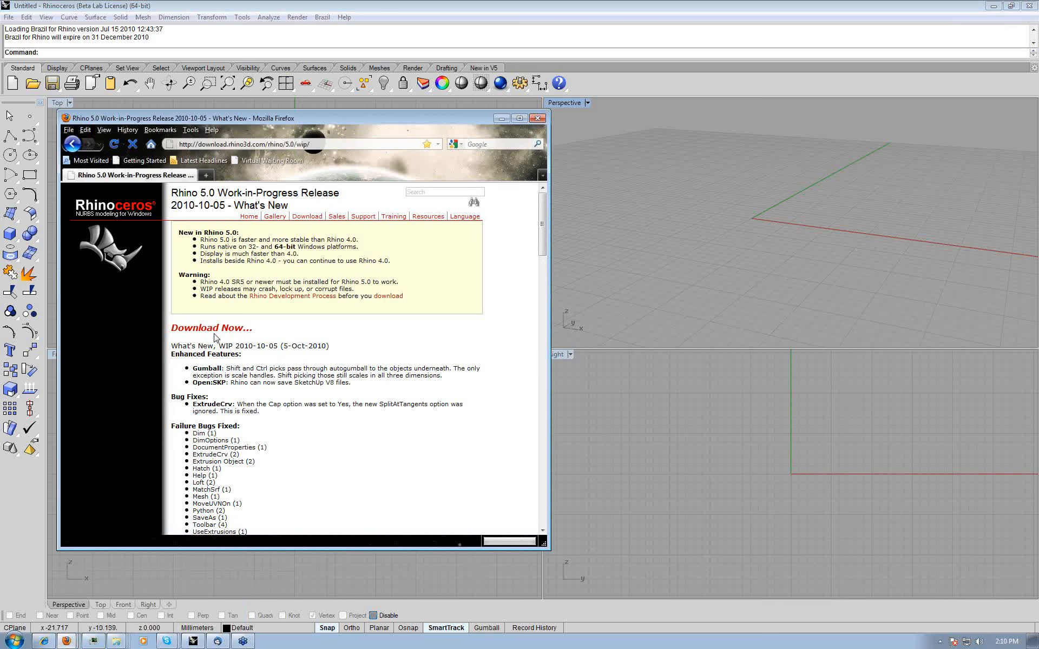
left_click_drag(234, 118, 253, 118)
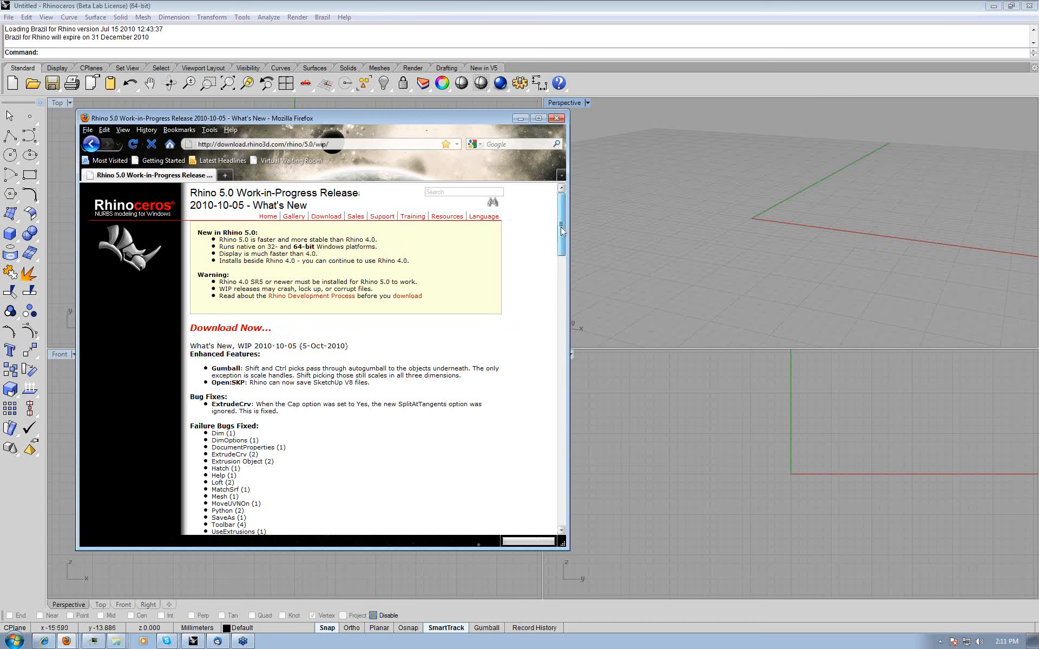
left_click_drag(561, 231, 567, 249)
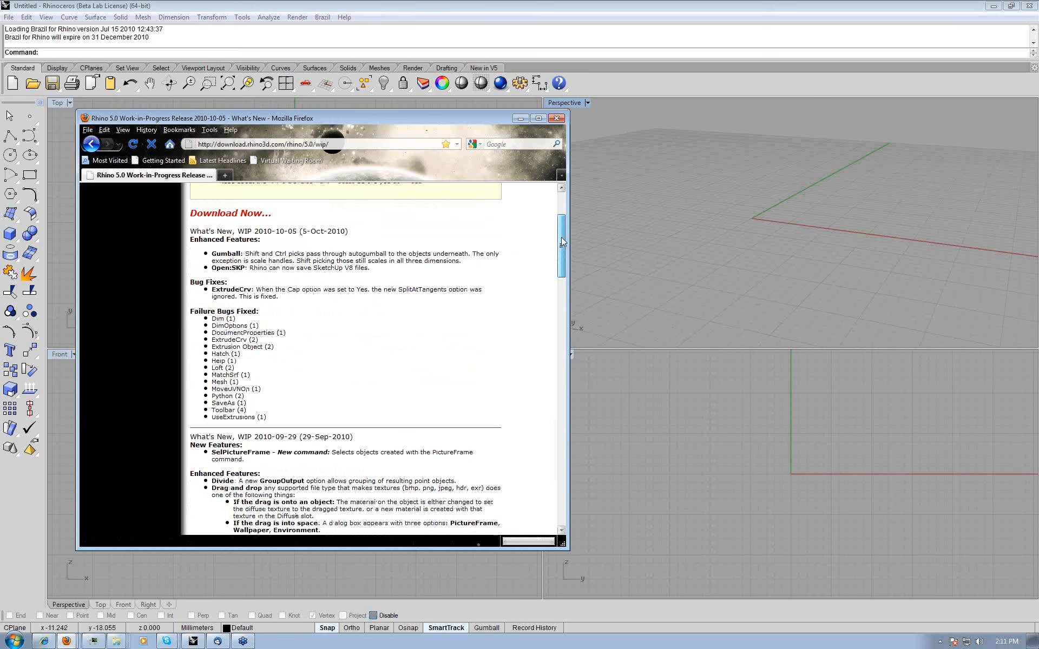
left_click_drag(563, 242, 560, 216)
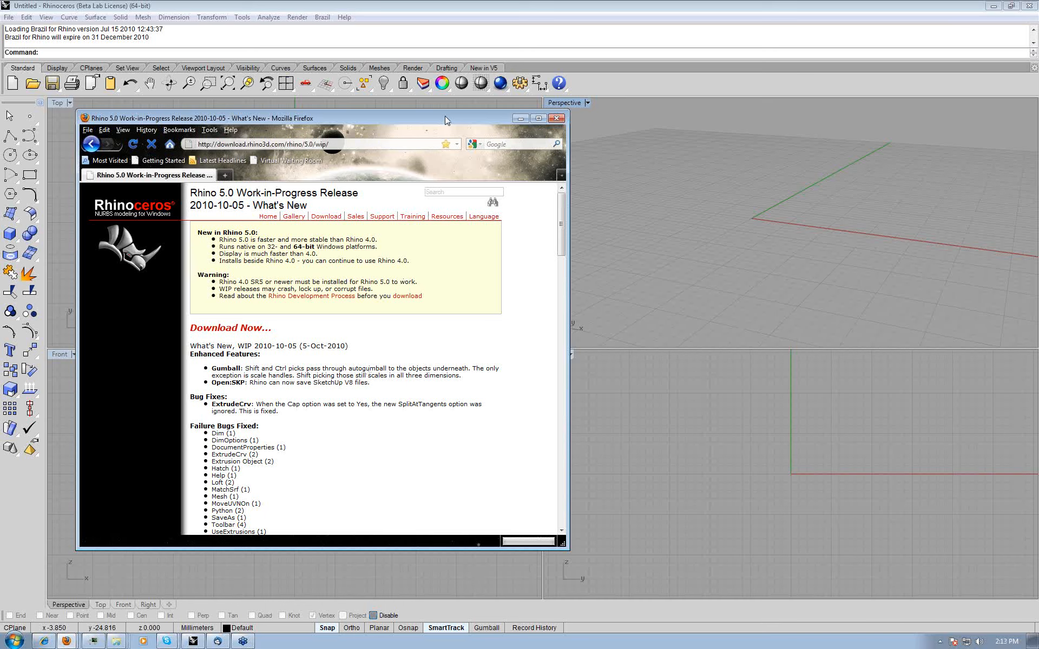
mouse_move(446, 120)
left_mouse_down()
mouse_move(460, 131)
mouse_move(443, 118)
left_mouse_up()
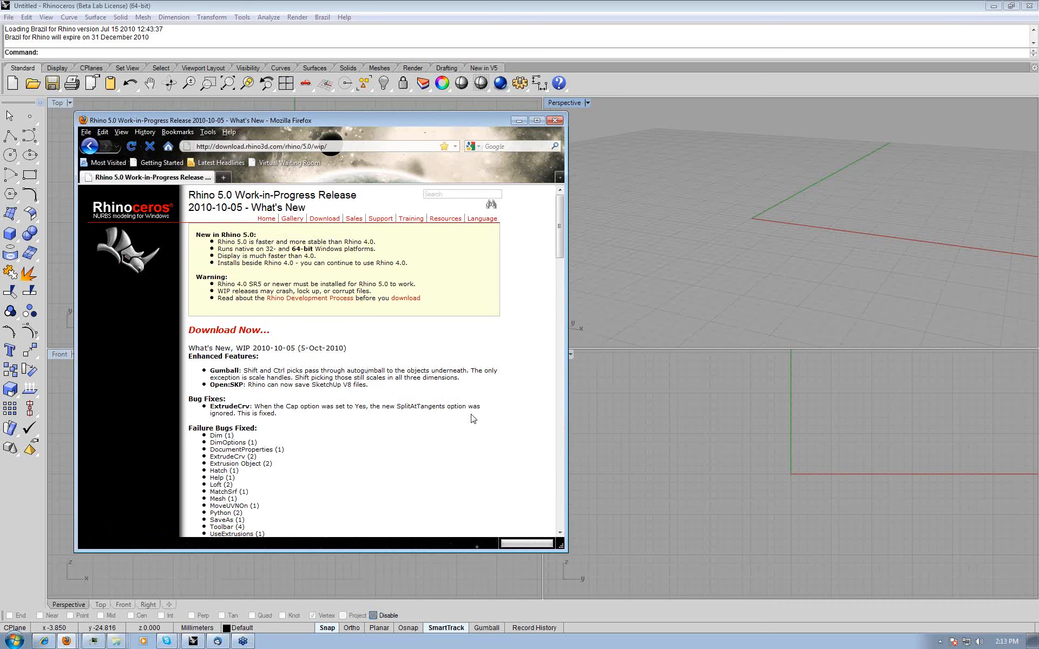
left_click(657, 136)
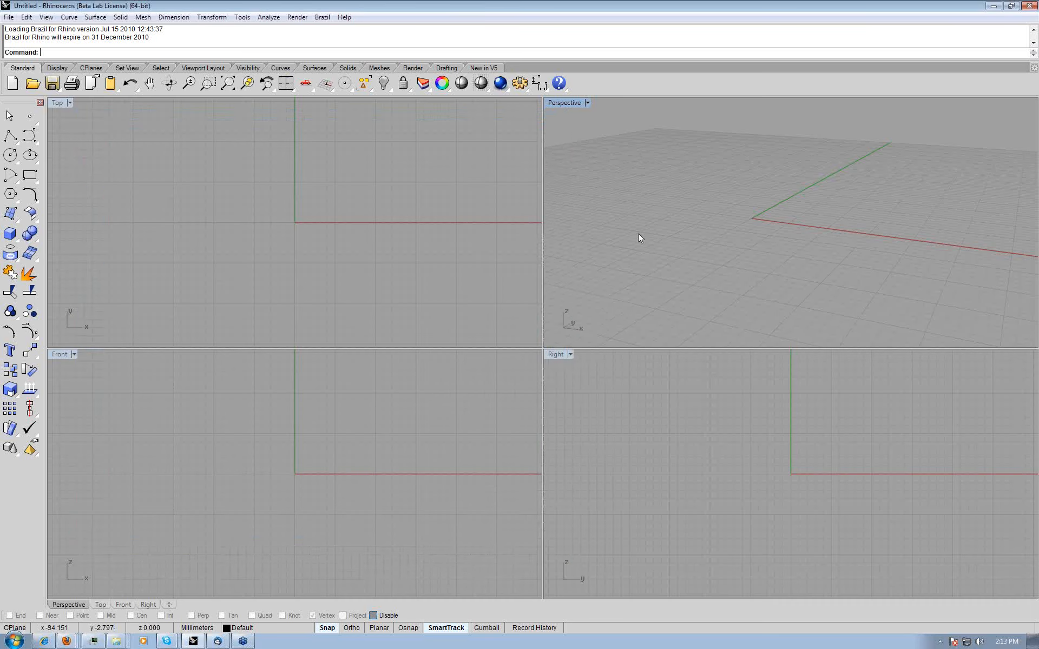
right_click_drag(638, 236, 631, 226)
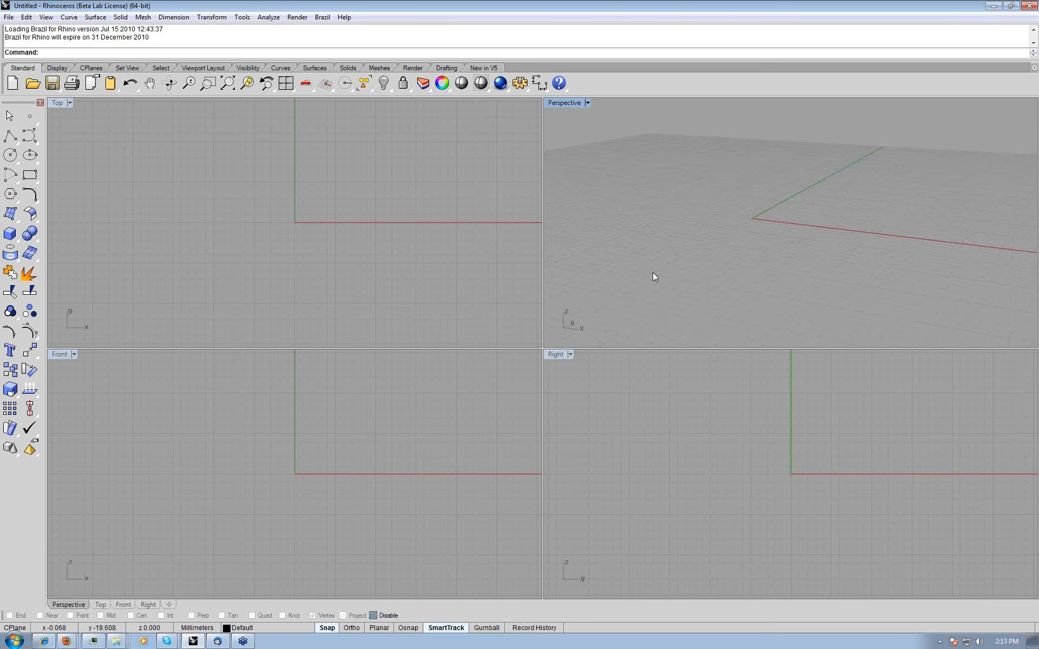
mouse_move(653, 272)
right_mouse_down()
mouse_move(660, 252)
mouse_move(645, 273)
right_mouse_up()
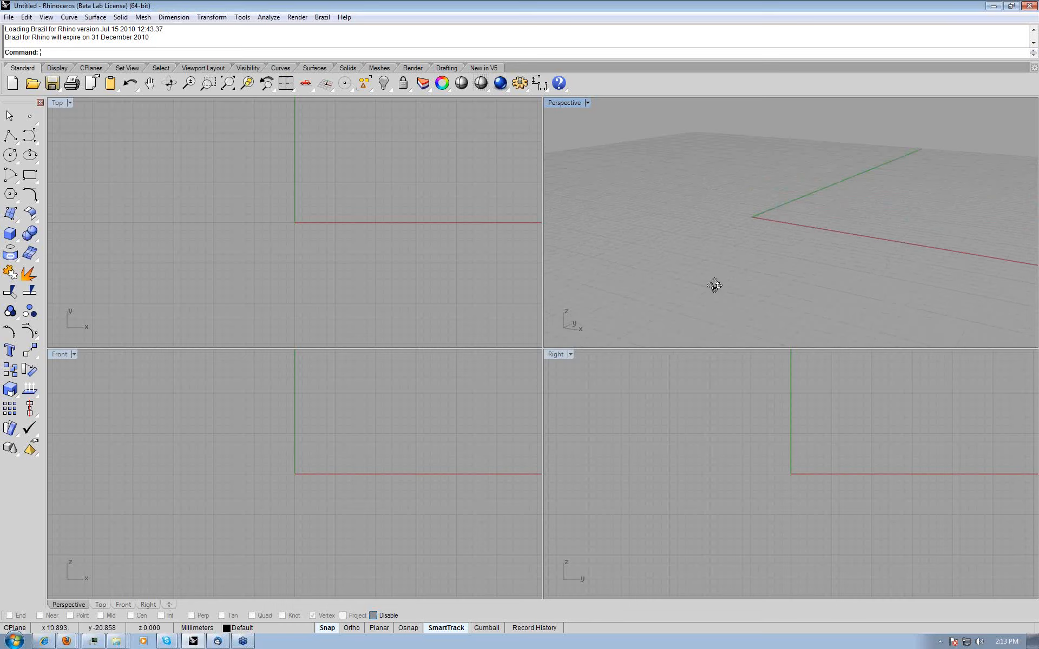
right_click_drag(715, 285, 695, 303)
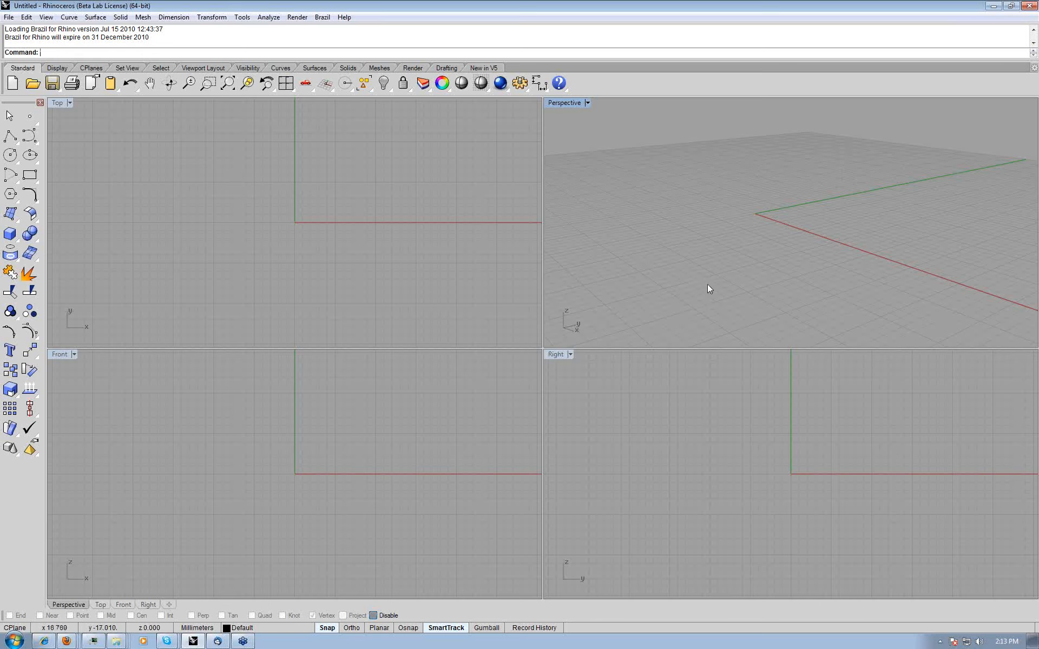
right_click_drag(708, 285, 794, 286)
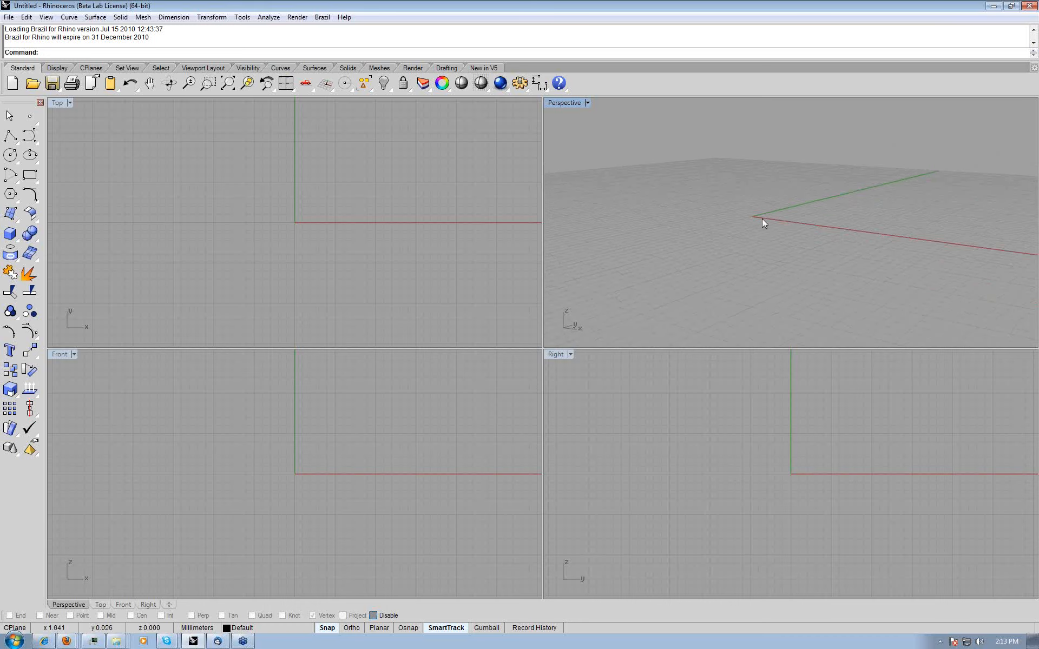
right_click_drag(763, 220, 719, 230)
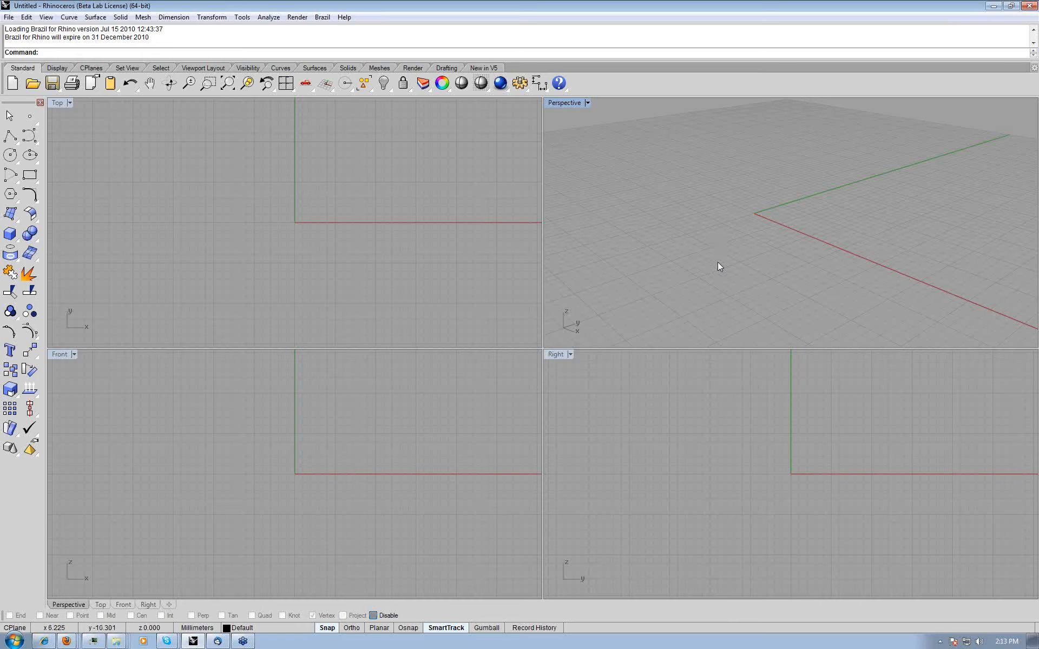
right_click_drag(720, 266, 677, 258)
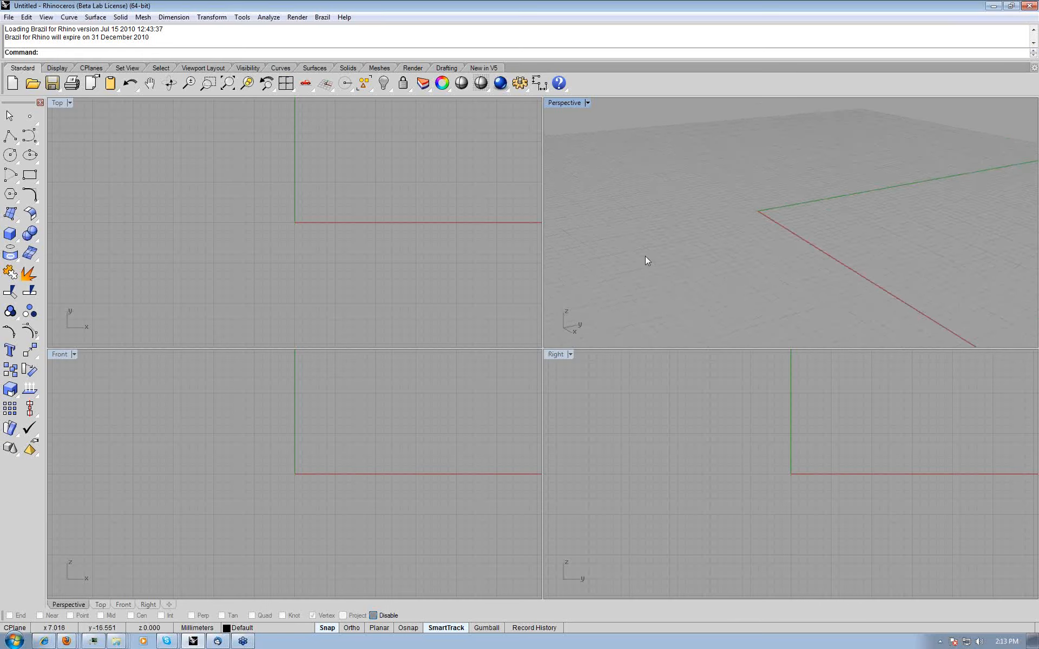
mouse_move(286, 247)
right_mouse_down()
mouse_move(287, 227)
mouse_move(294, 245)
right_mouse_up()
- Open the recent model Shelling_demo_1.3dm
left_click(9, 17)
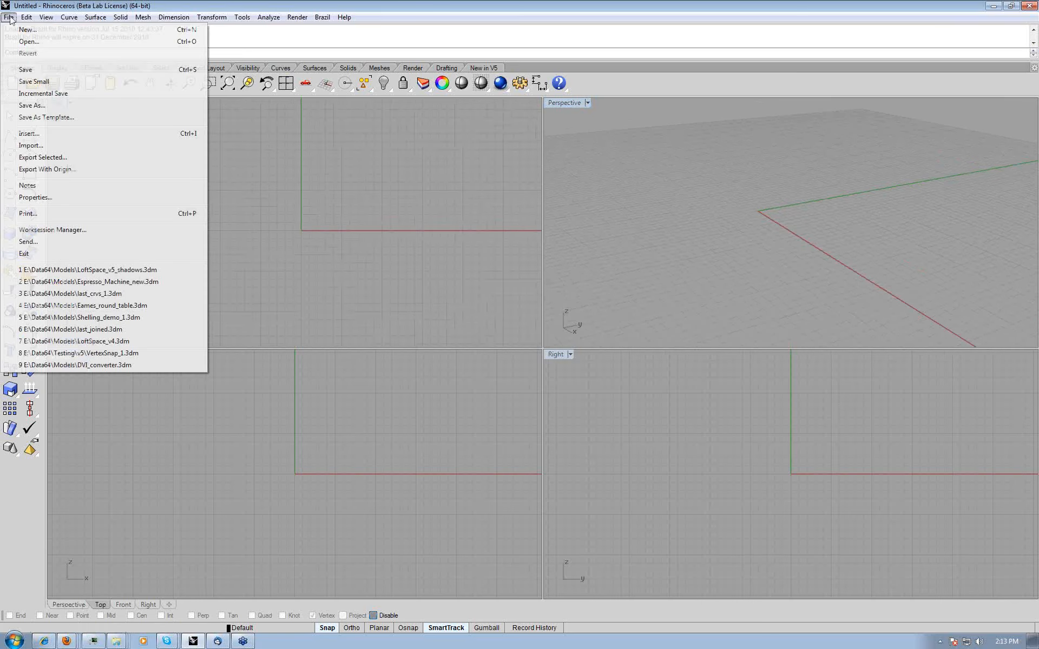
left_click(136, 318)
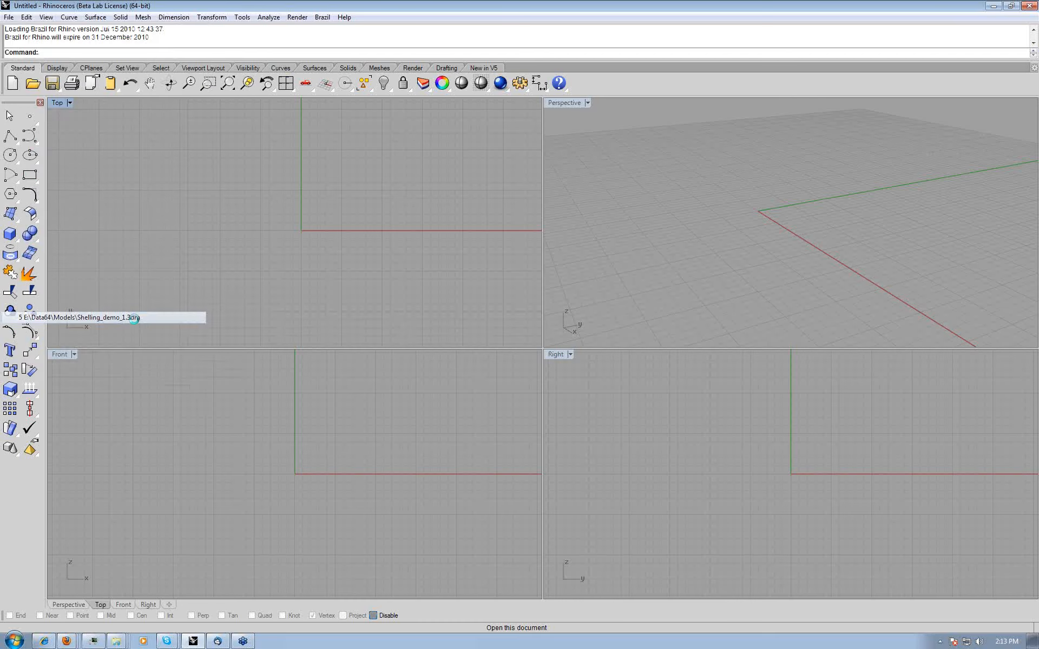
left_click(522, 345)
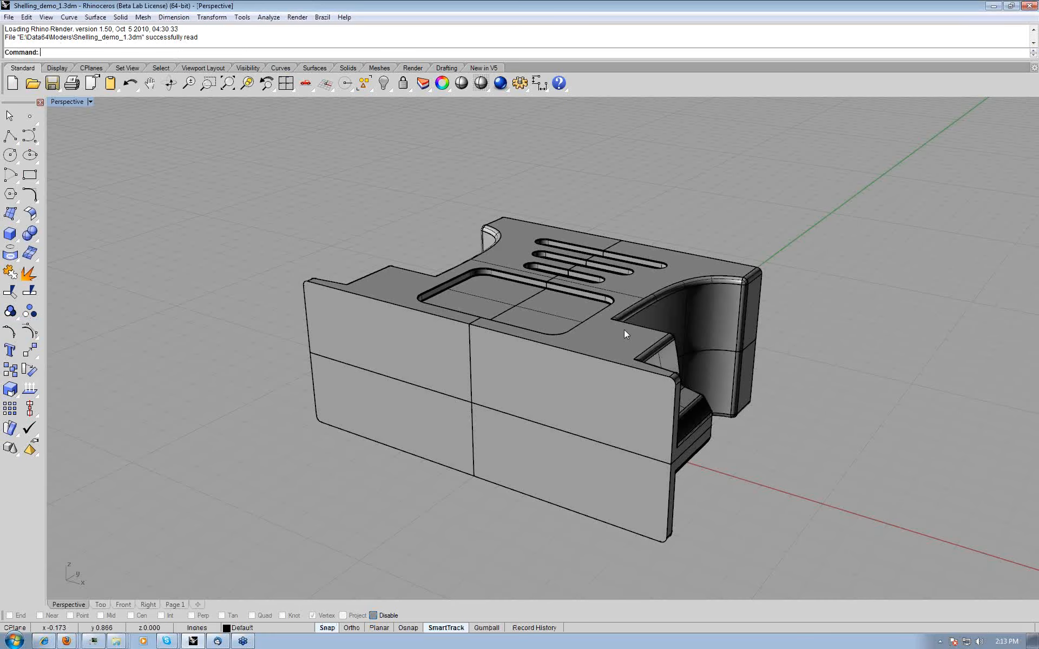
- Examine the solid part's front faces, recessed top pocket, slots and filleted side cutouts from several angles
right_click_drag(625, 331, 538, 344)
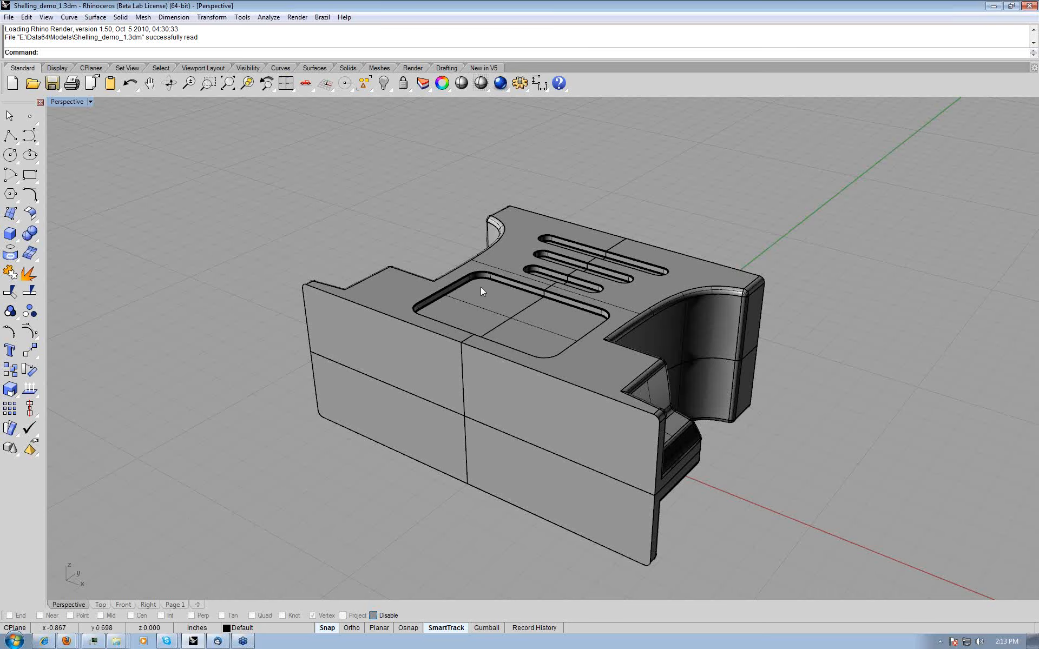
right_click_drag(481, 287, 693, 353)
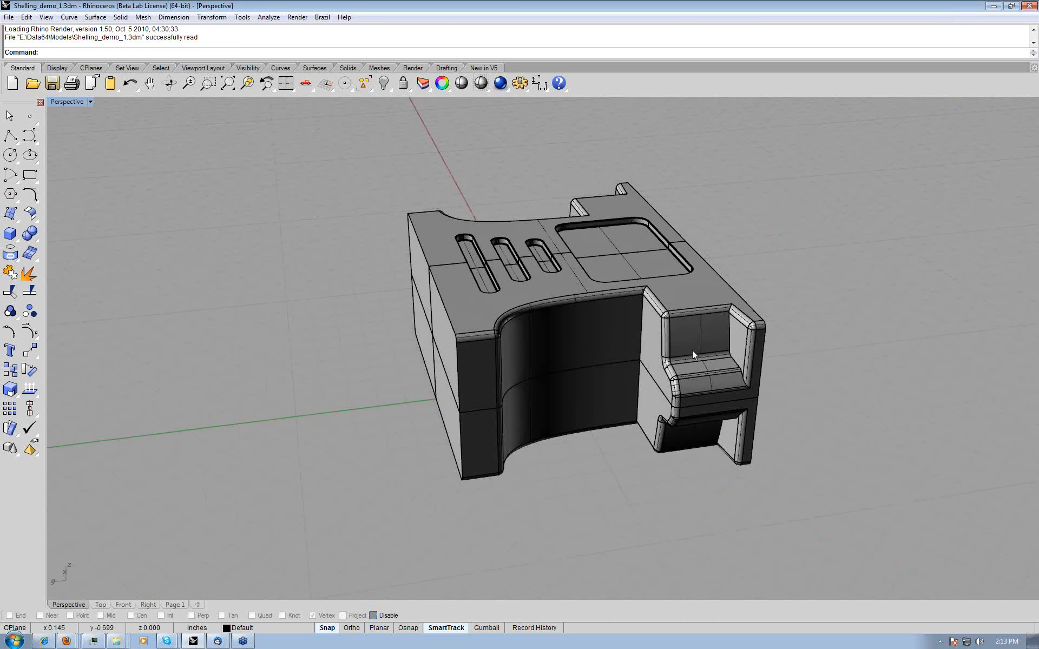
scroll(755, 361, "up", 5)
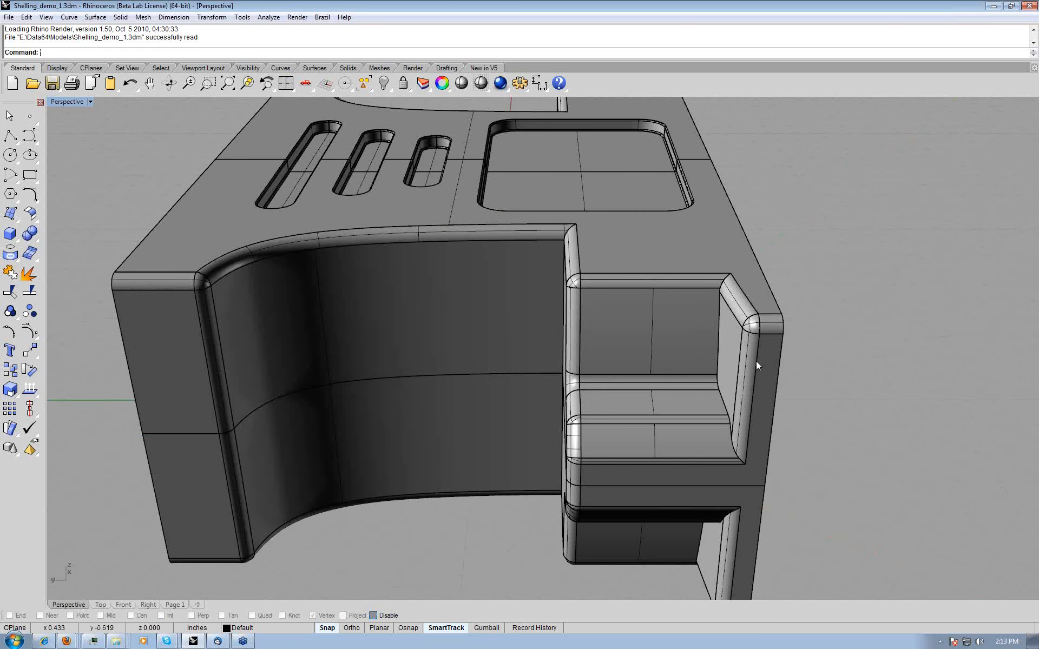
right_click_drag(756, 362, 521, 363)
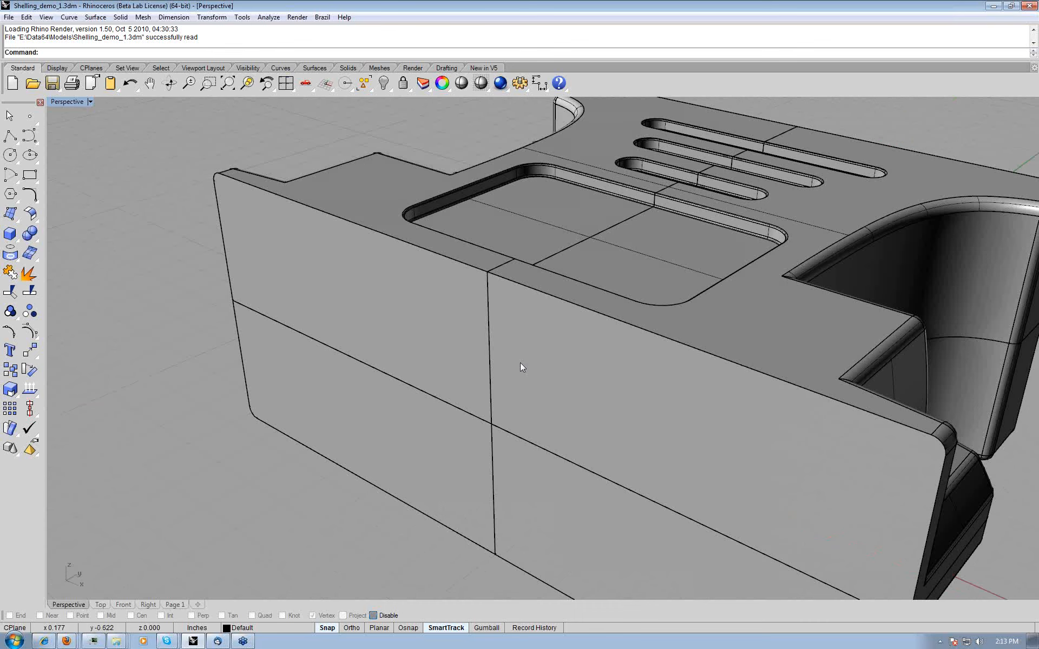
scroll(602, 401, "down", 5)
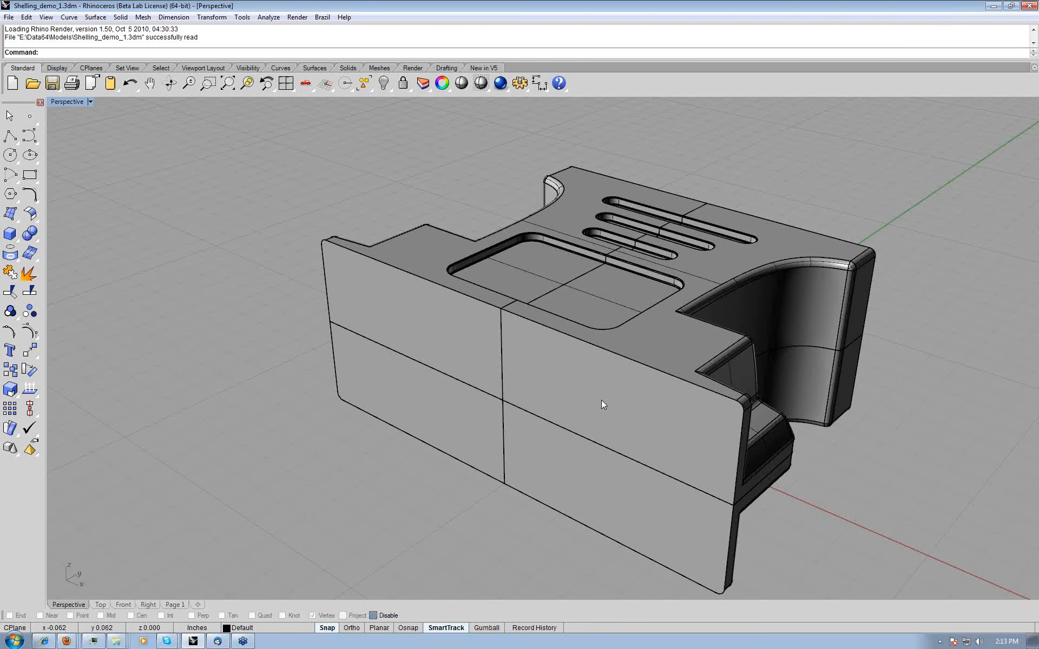
right_click_drag(601, 401, 703, 530)
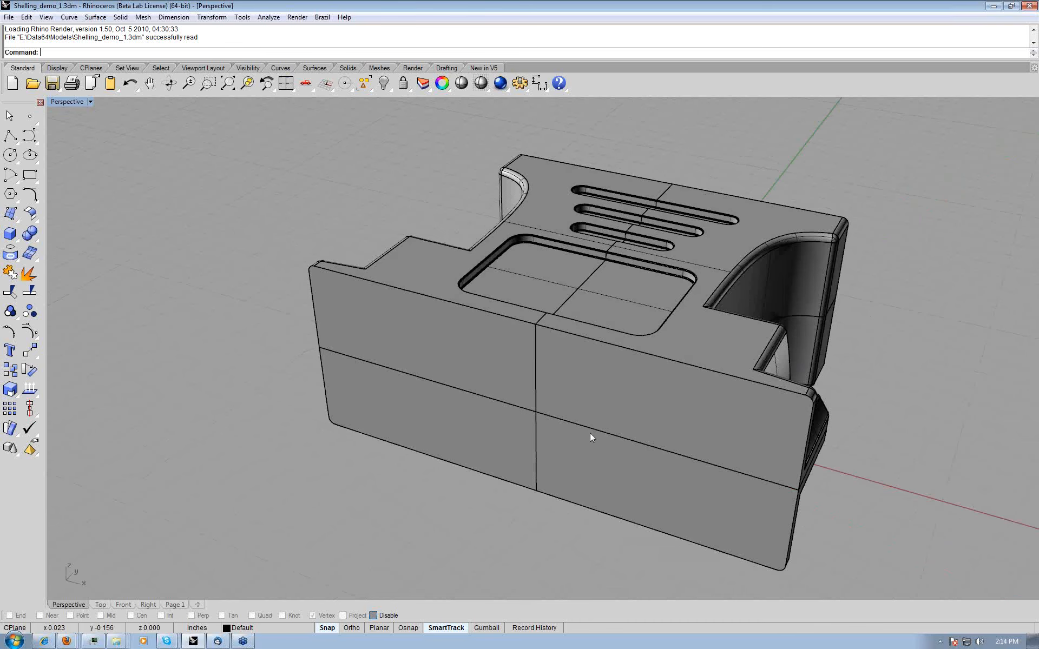
right_click_drag(590, 433, 592, 430)
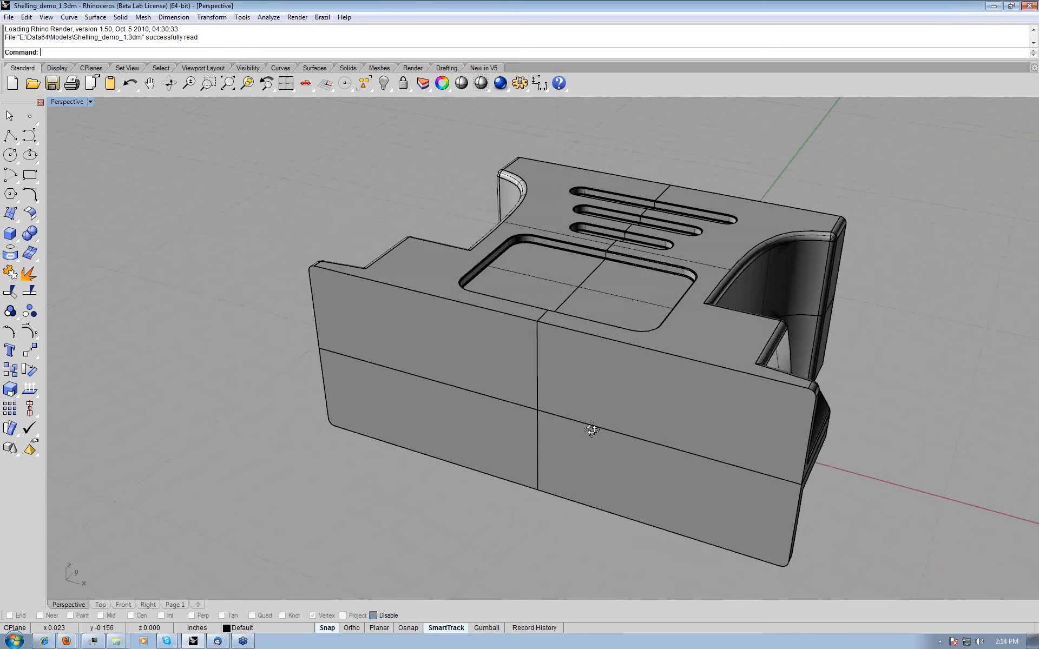
right_click_drag(592, 430, 575, 360)
- Shell the solid part with ShellPolysurface at a thickness of .01, removing the four faces that make up its flat front
type("ShellPolysurface")
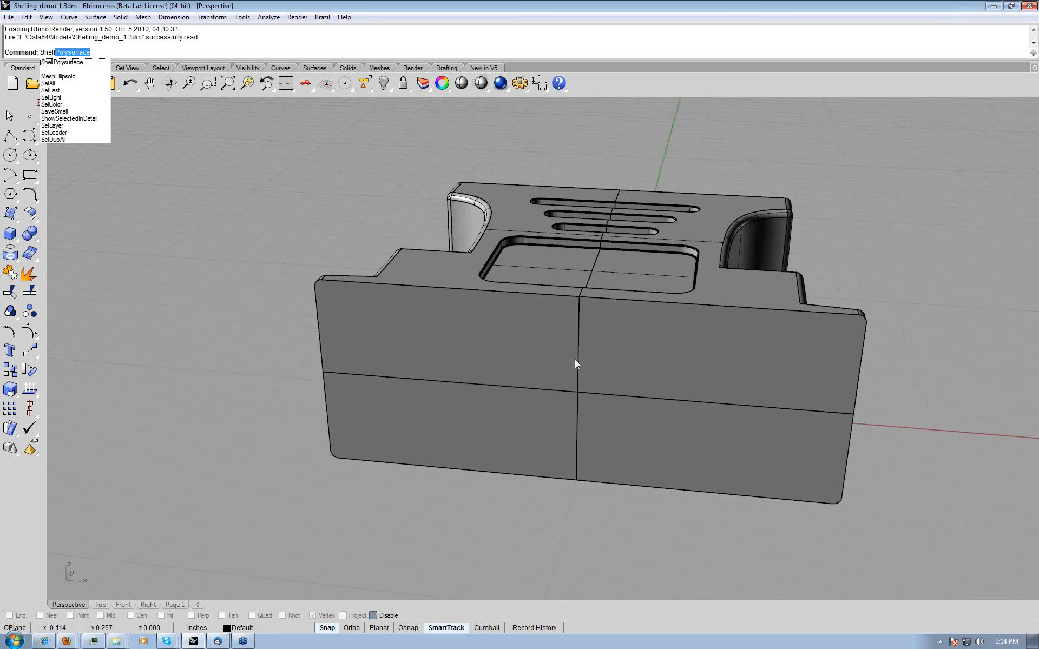
key("Return")
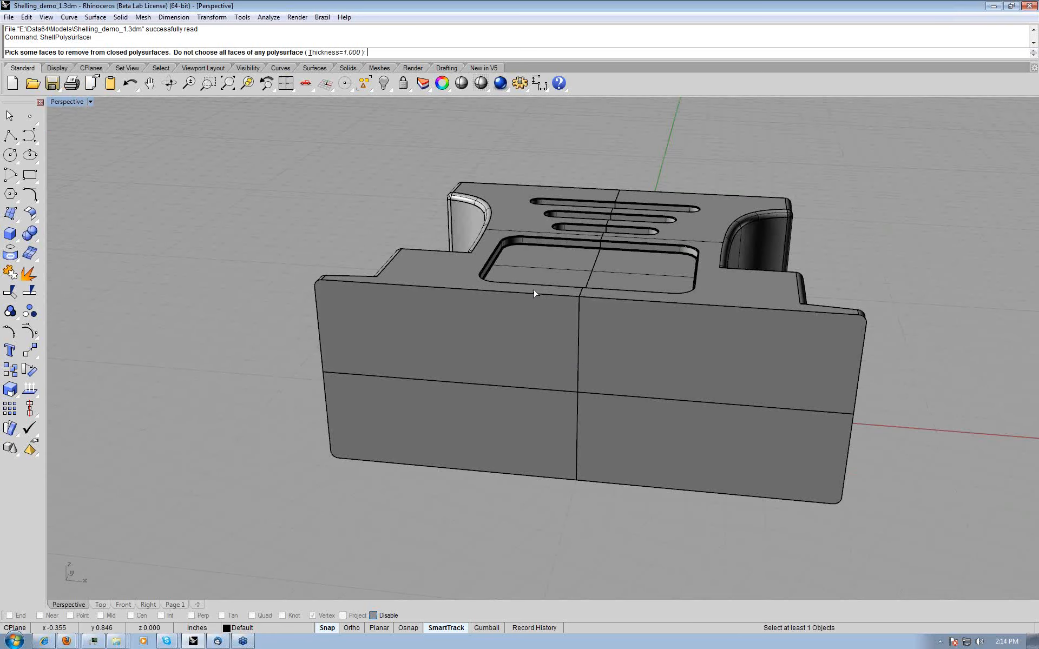
right_click_drag(534, 293, 533, 286)
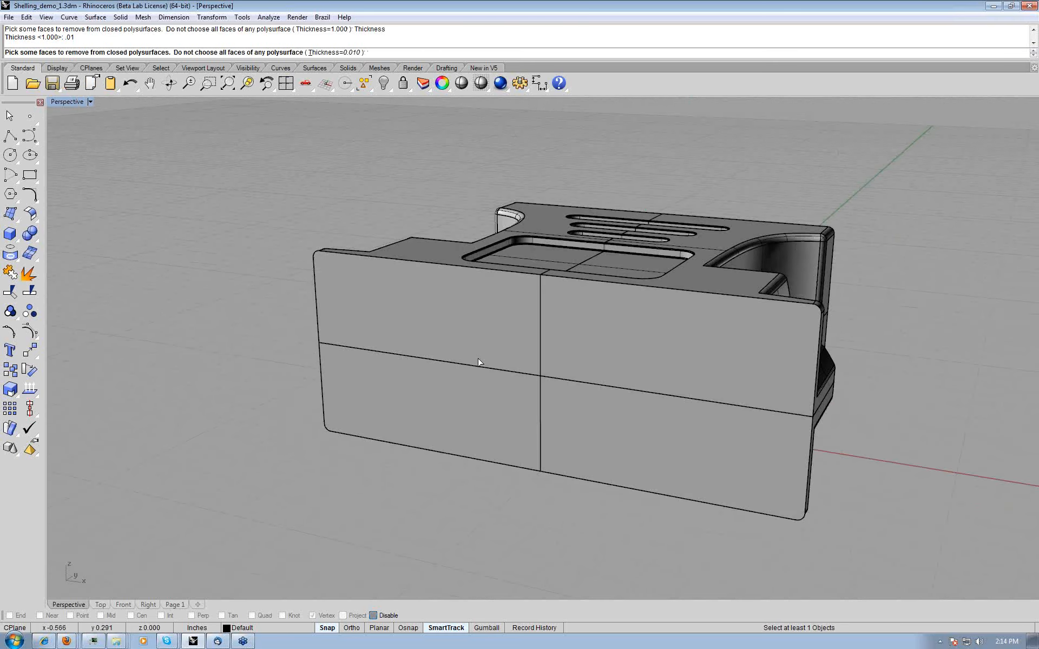
left_click(476, 364)
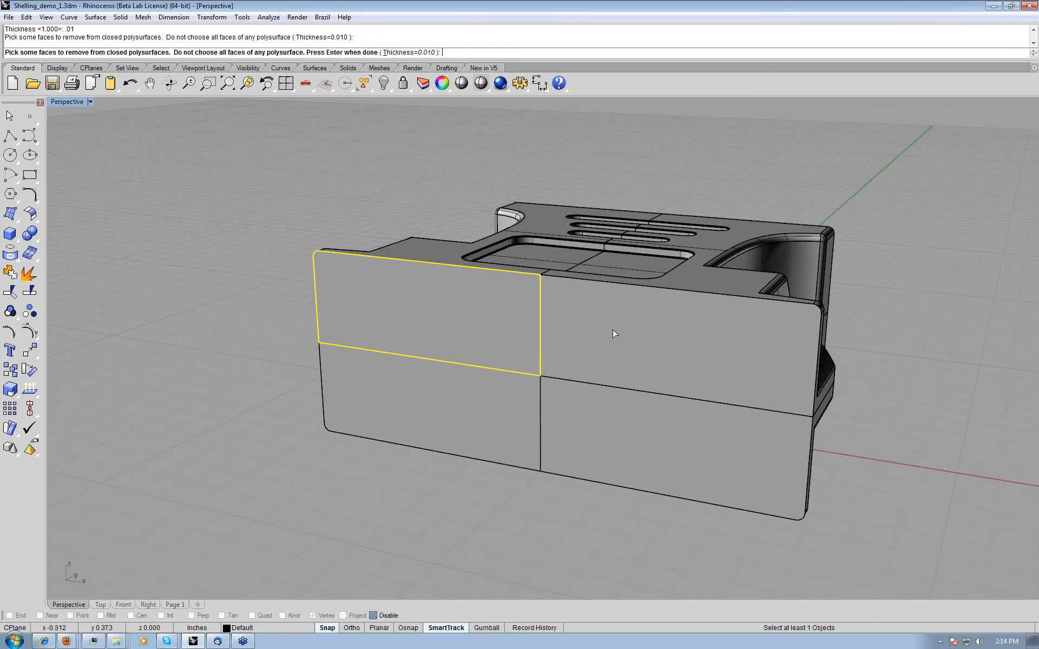
left_click(613, 331)
left_click(612, 390)
left_click(537, 388)
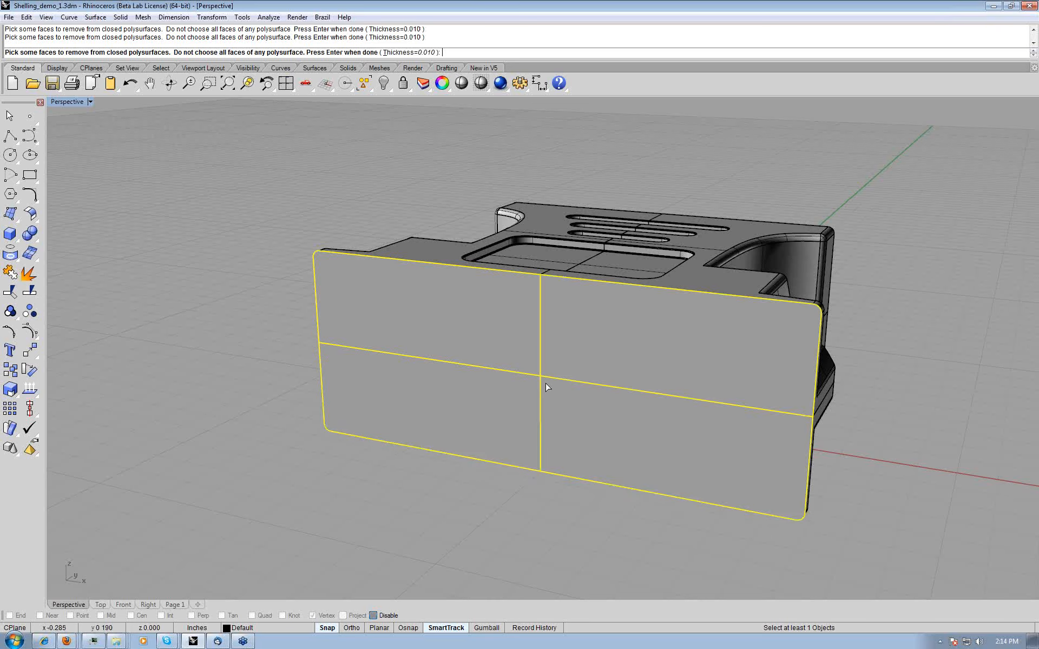
right_click_drag(548, 387, 547, 384)
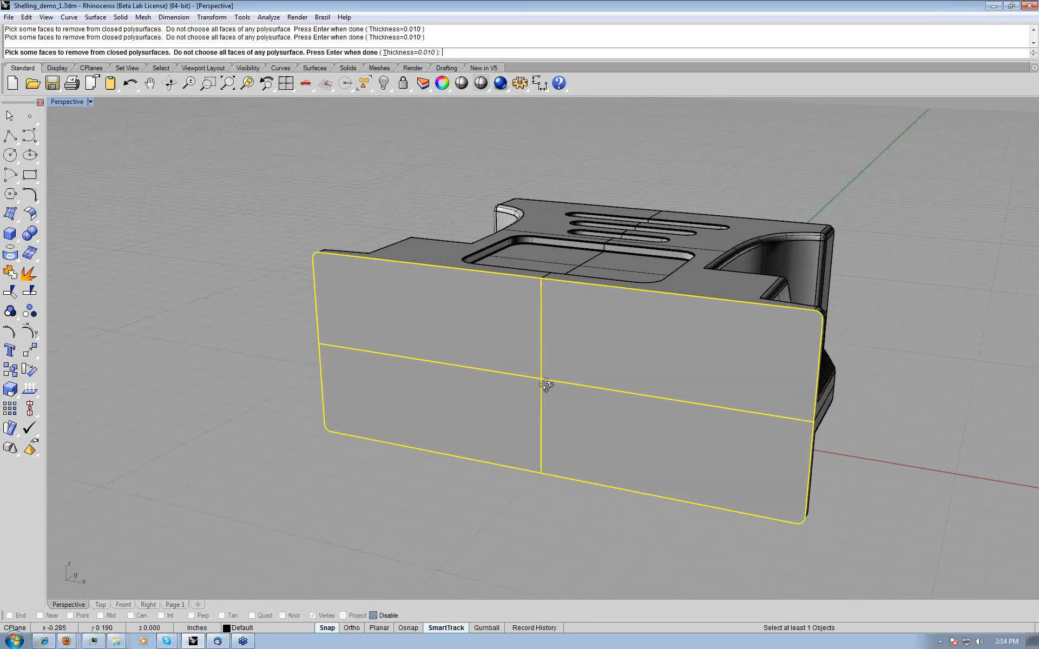
right_click_drag(546, 384, 528, 394)
key("Return")
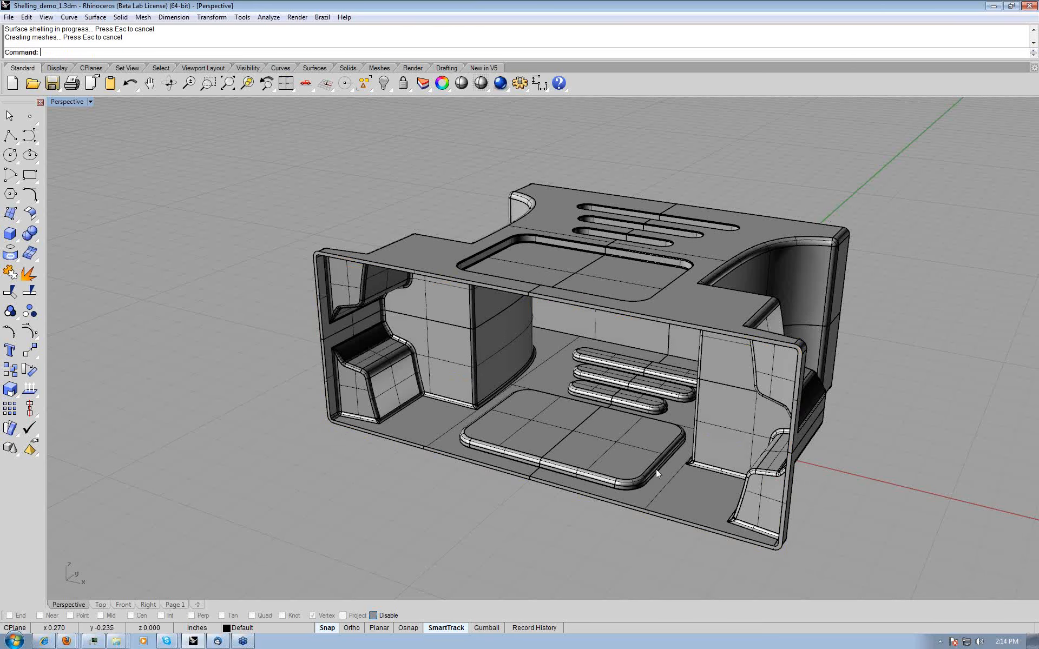
- Inspect the shelled part's interior walls and filleted corners up close, as well as its outside
right_click_drag(657, 469, 696, 470)
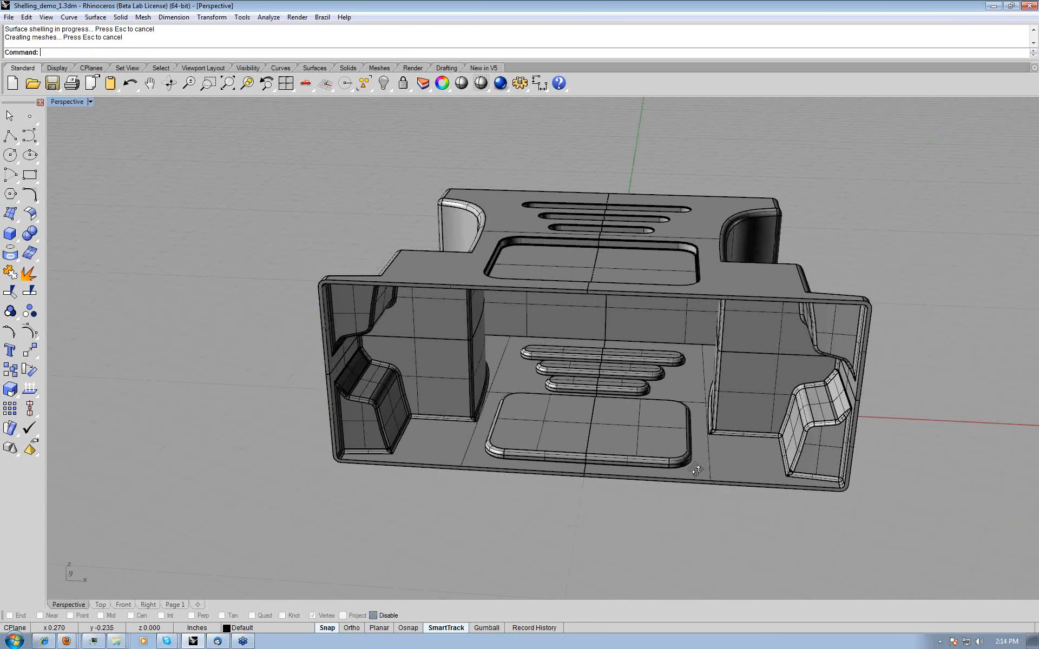
right_click_drag(696, 470, 758, 460)
scroll(758, 433, "up", 9)
right_click_drag(703, 433, 439, 446, "shift")
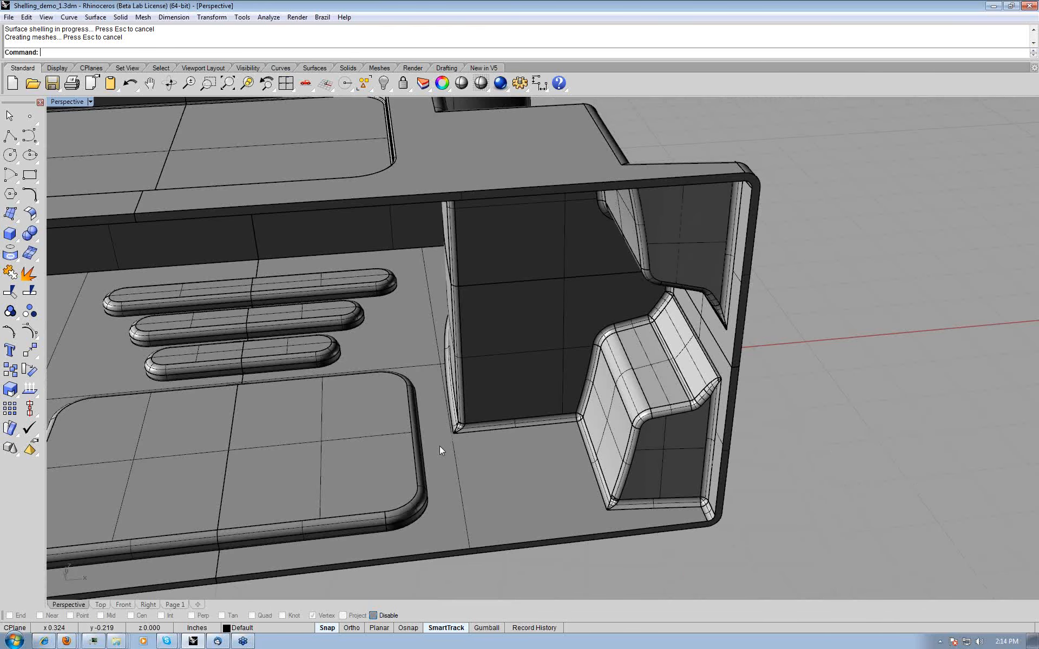
scroll(440, 445, "up", 5)
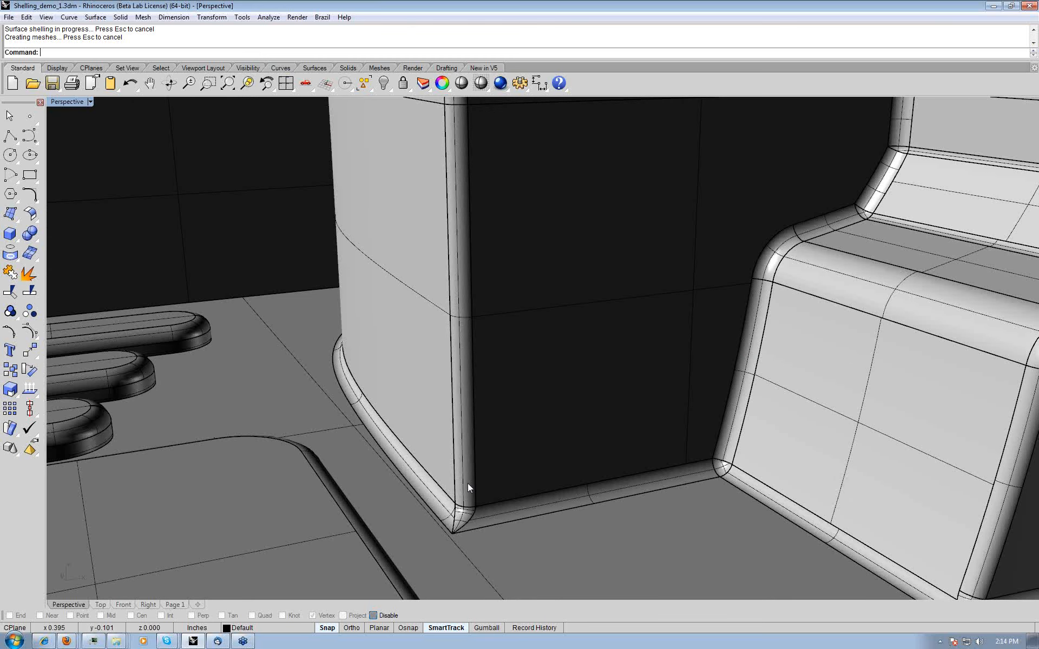
scroll(527, 521, "down", 5)
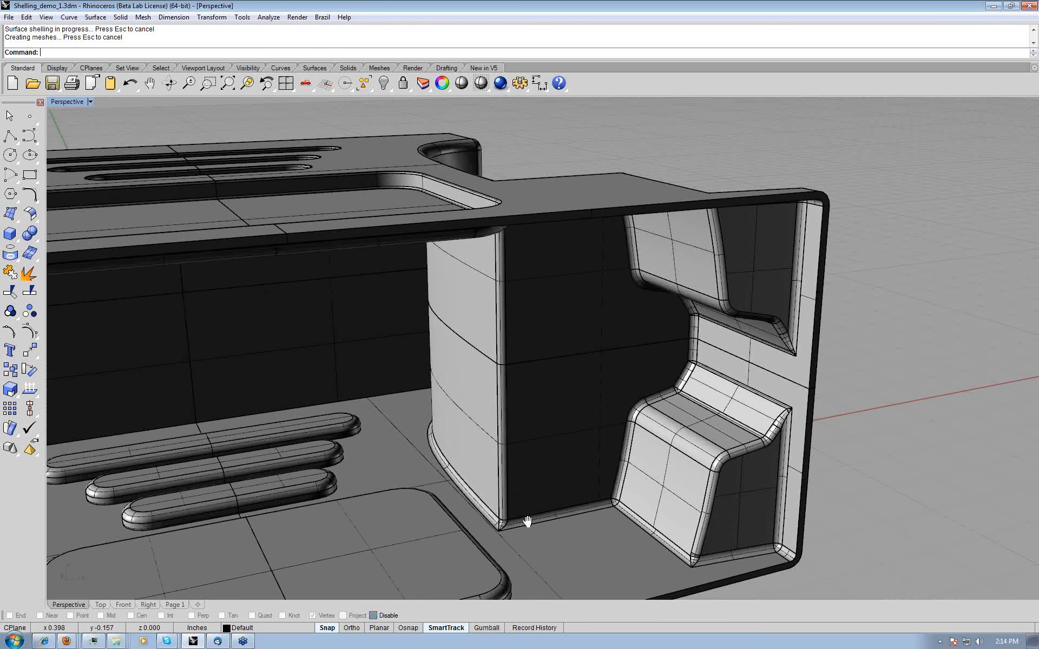
right_click_drag(528, 520, 436, 453)
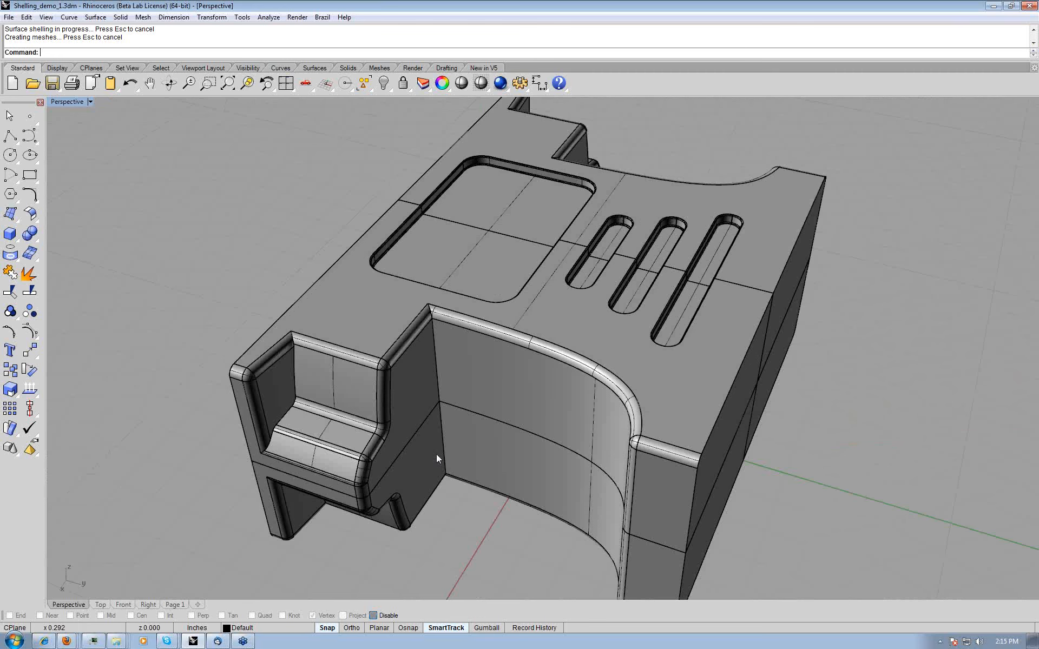
- Compare the shelled part's curved side cutouts, outer fillets and back face with the matching interior walls, slots and pocket
right_click_drag(436, 454, 420, 429)
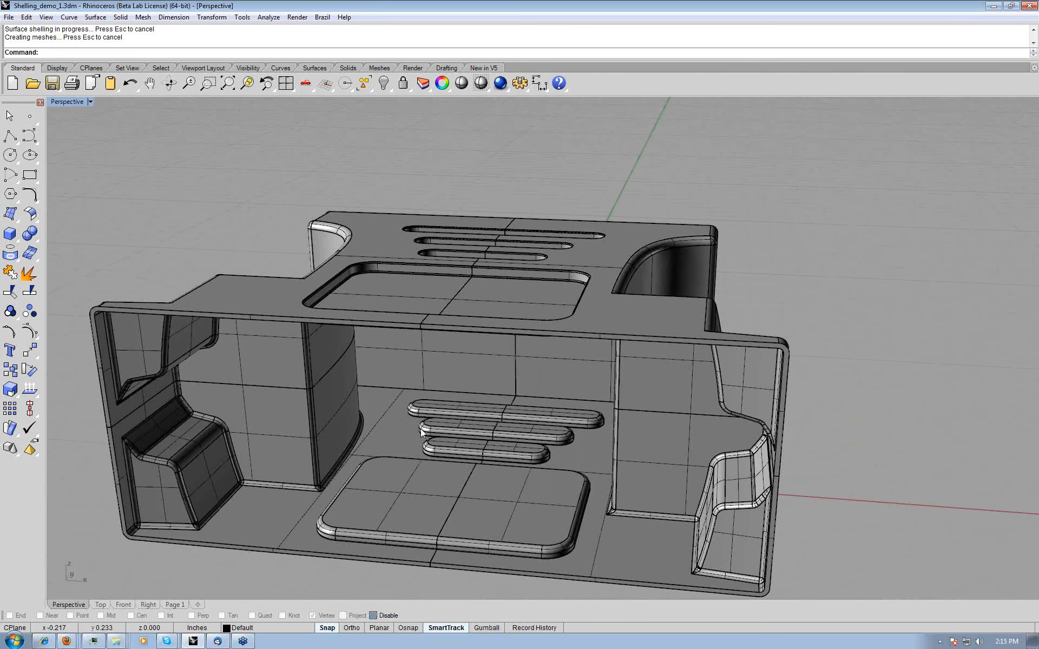
right_click_drag(421, 431, 410, 386)
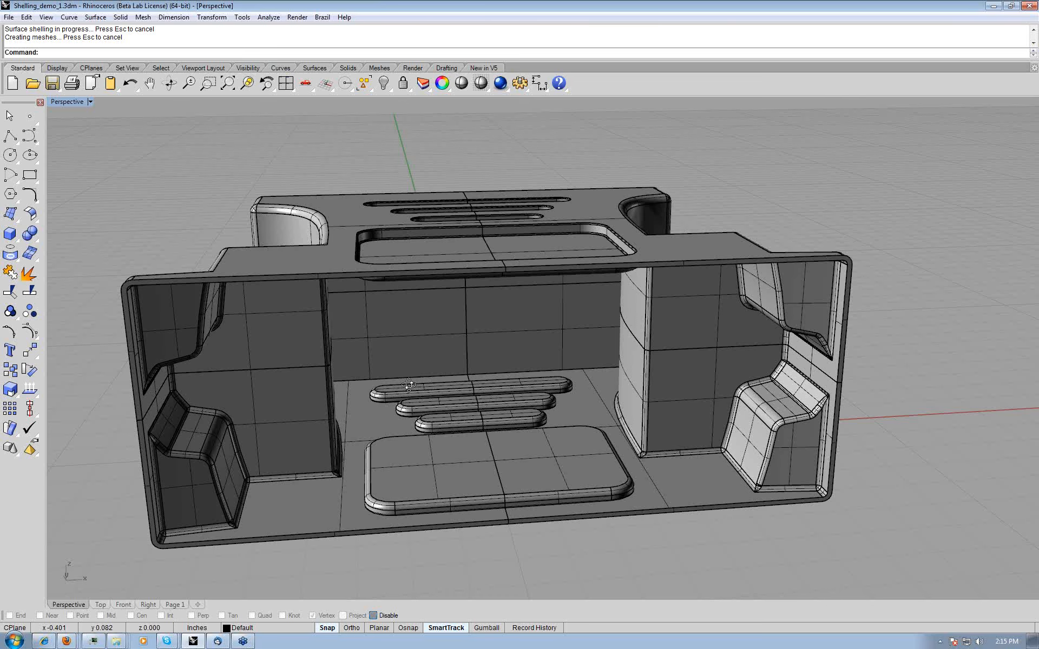
right_click_drag(409, 385, 455, 307)
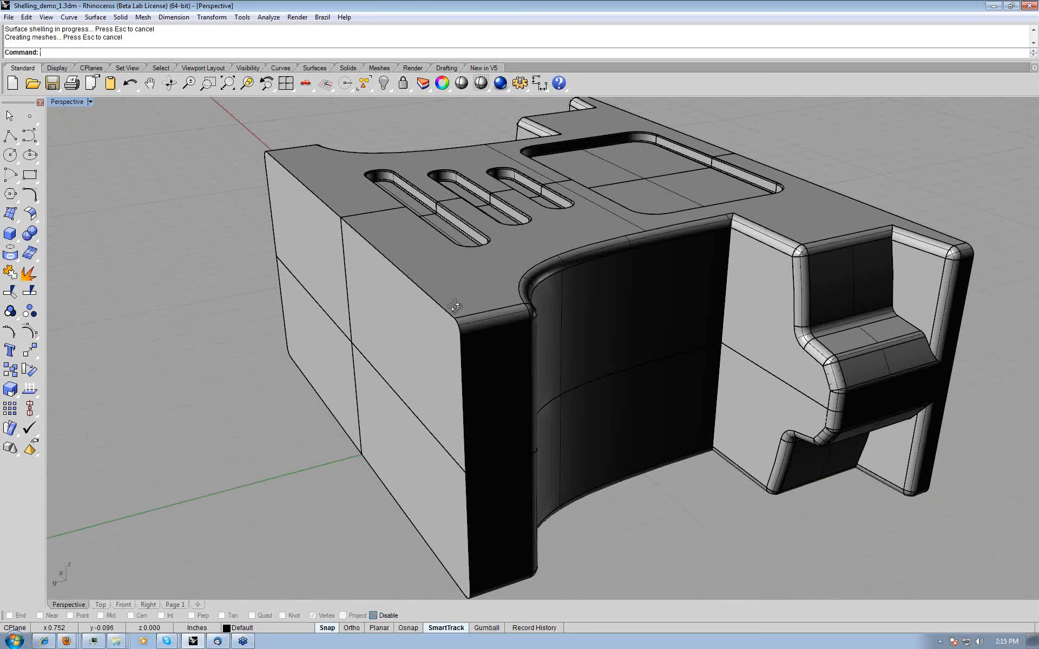
scroll(455, 307, "up", 3)
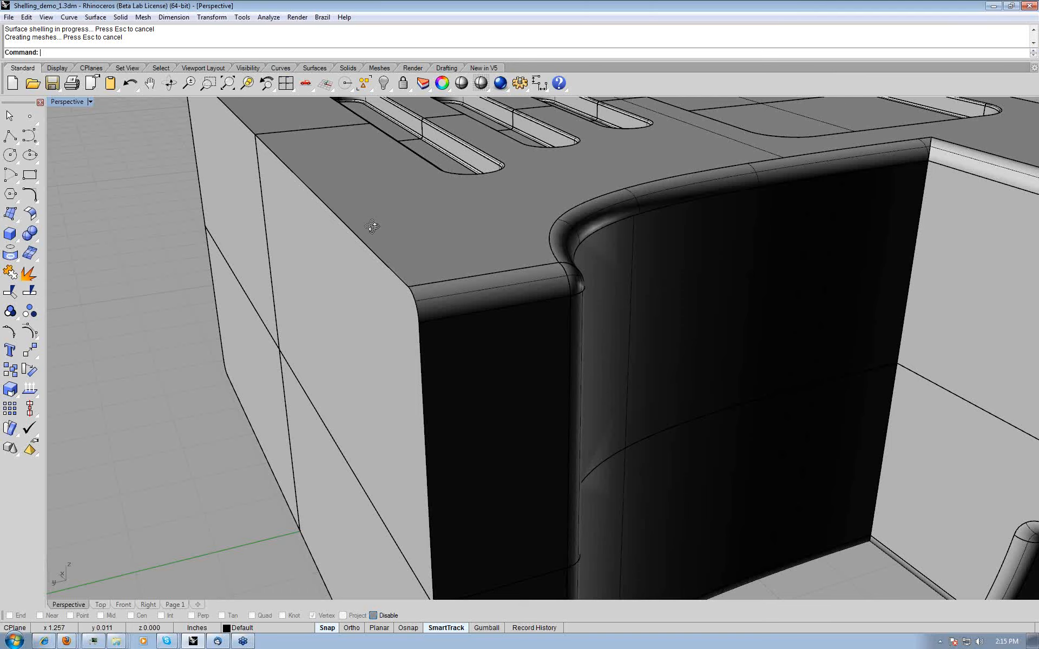
right_click_drag(373, 226, 379, 227)
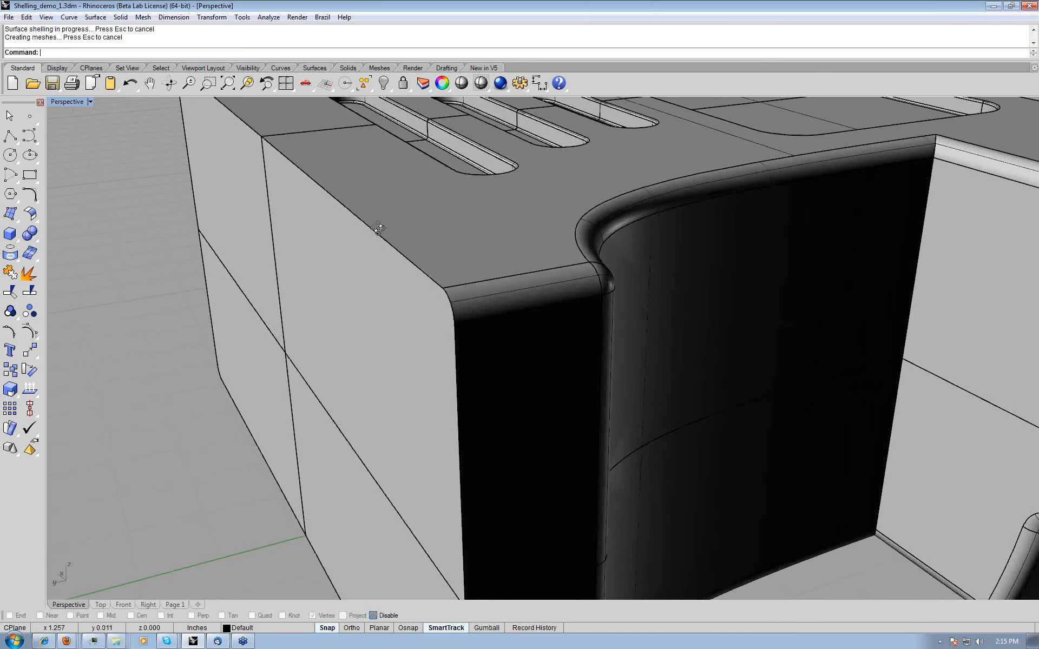
scroll(379, 228, "down", 5)
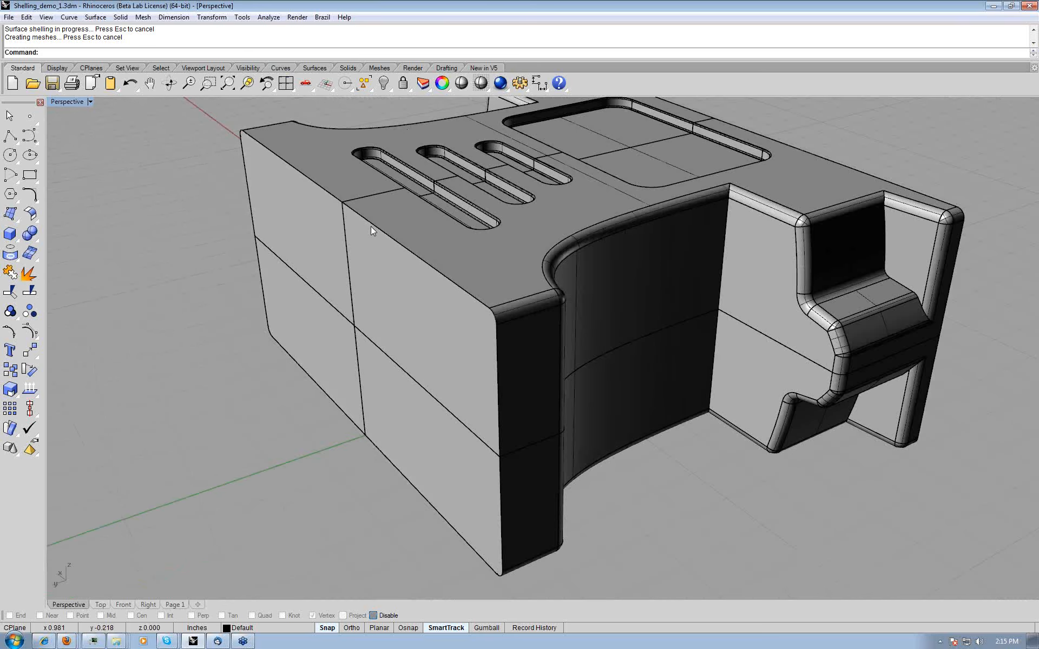
scroll(371, 227, "up", 5)
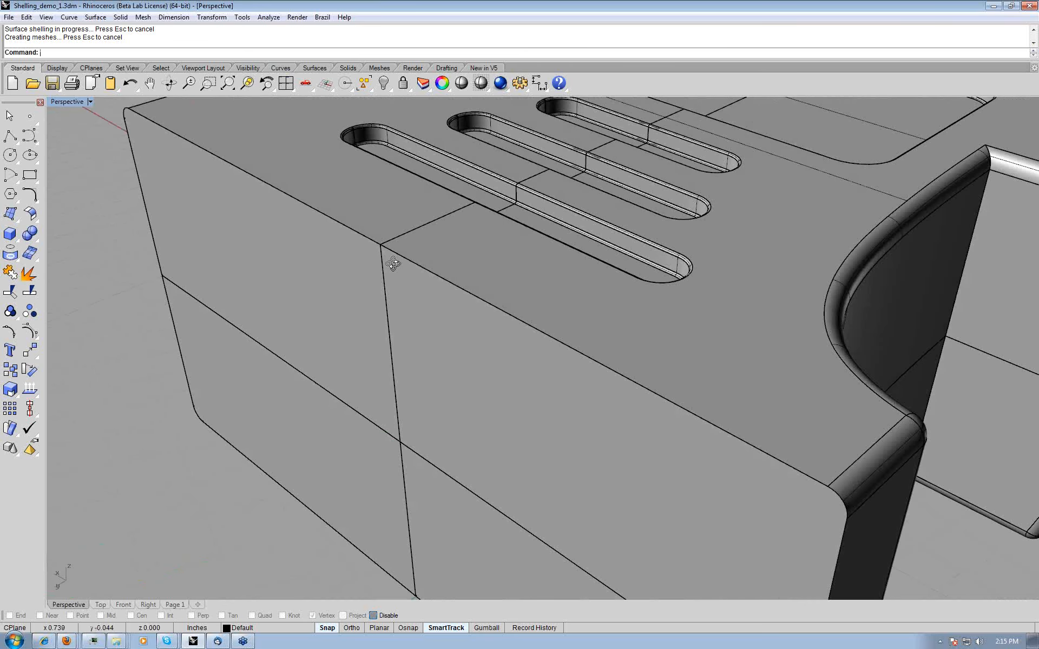
right_click_drag(393, 264, 662, 261)
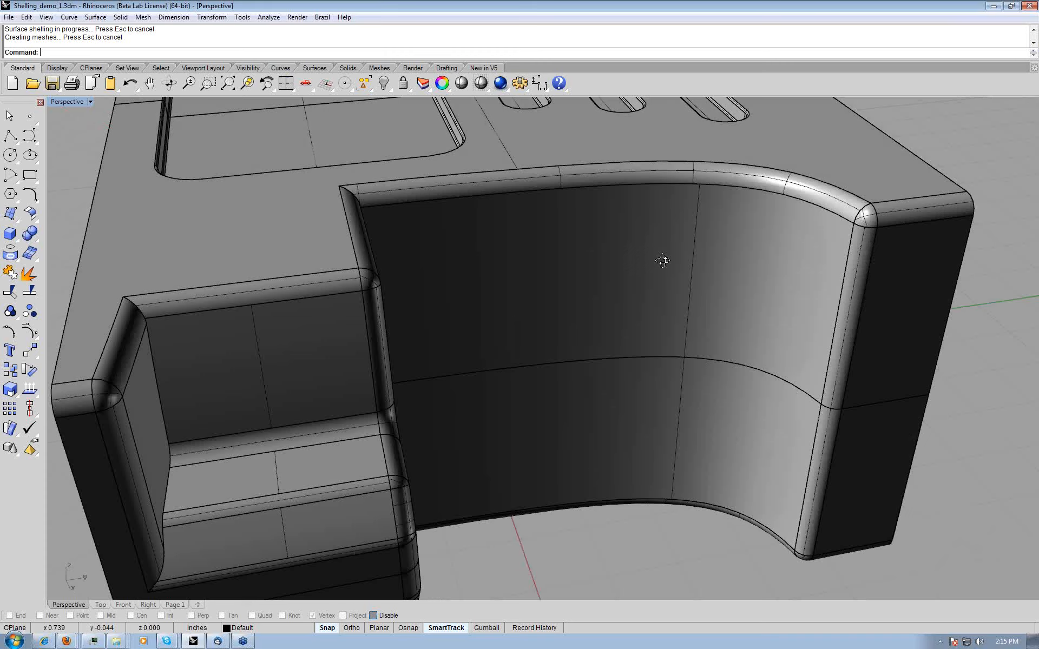
right_click_drag(663, 261, 467, 292)
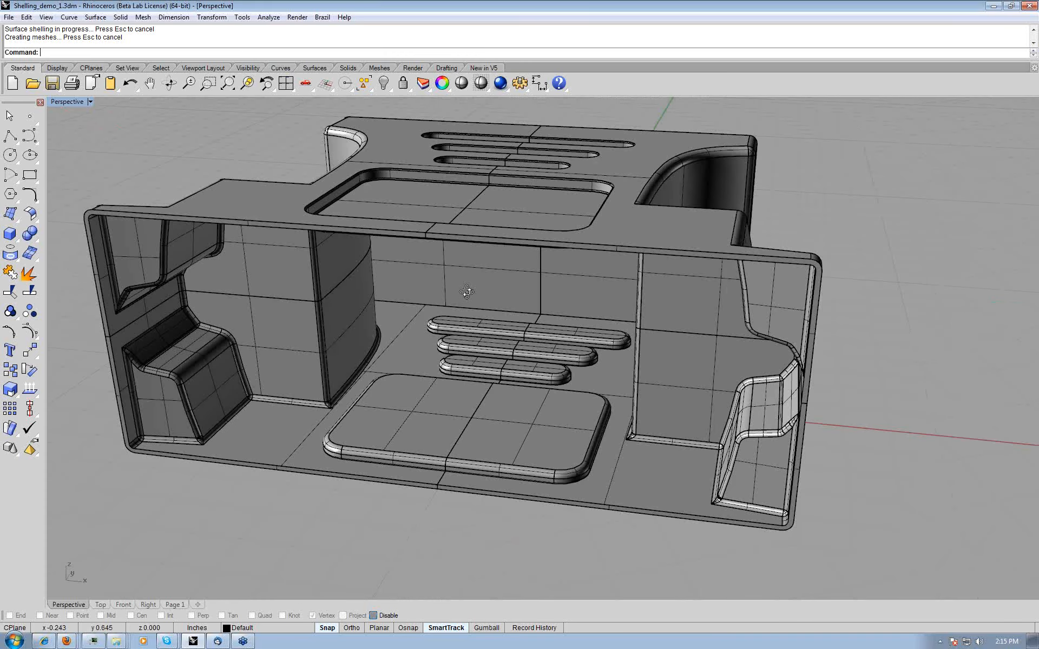
right_click_drag(466, 292, 490, 313)
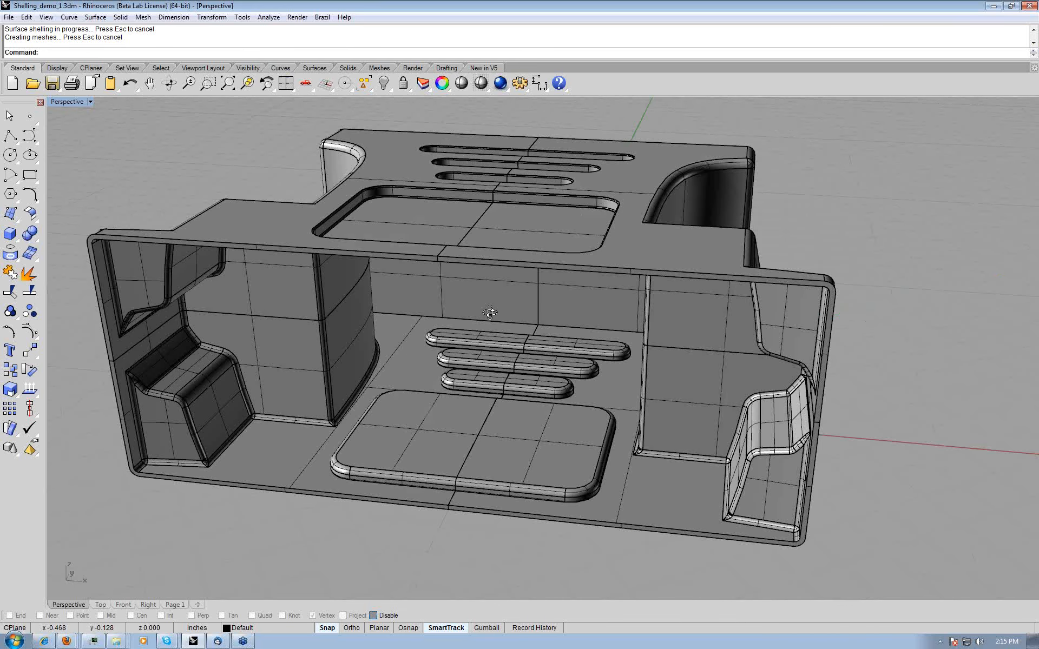
right_click_drag(489, 312, 399, 412)
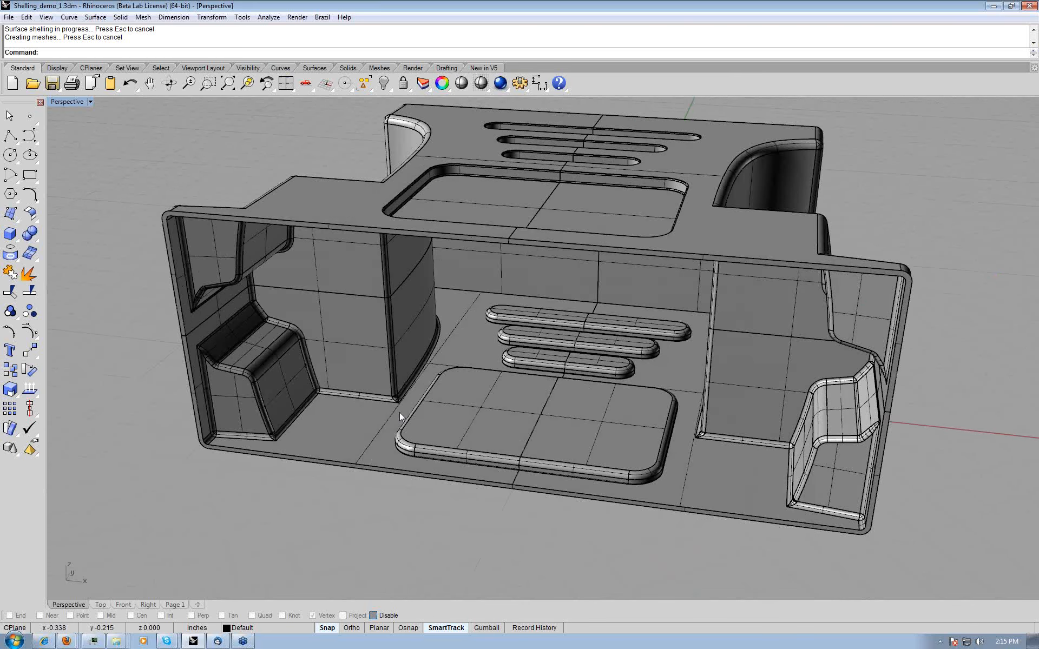
- Examine the interior corner at the base of the curved cutout wall, where the vertical and floor fillets meet
scroll(399, 412, "up", 5)
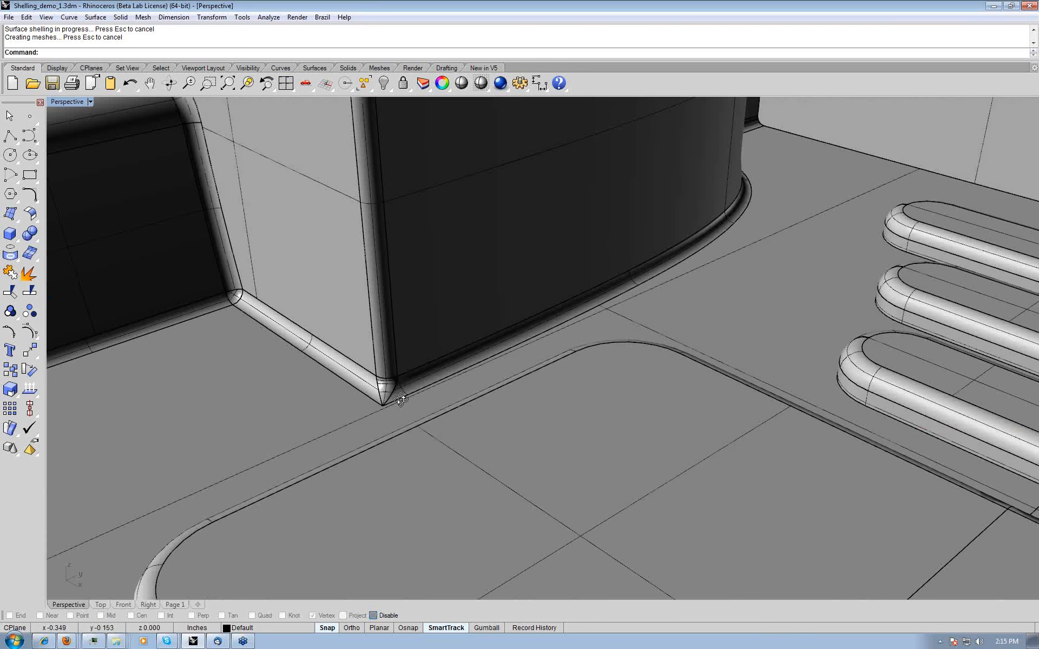
scroll(401, 400, "up", 3)
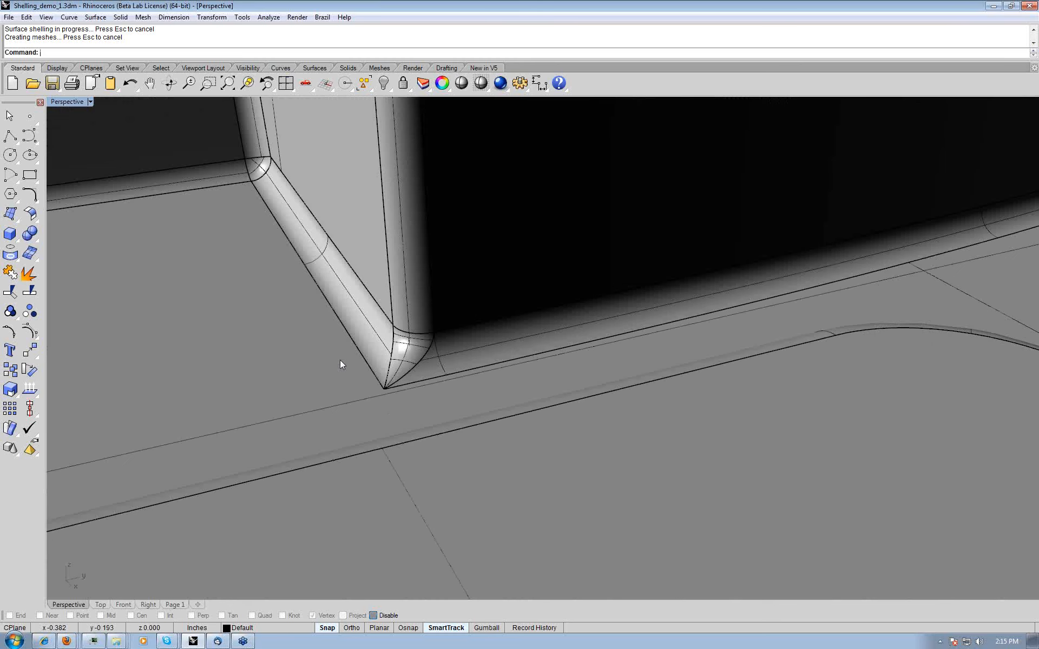
right_click_drag(340, 359, 397, 275)
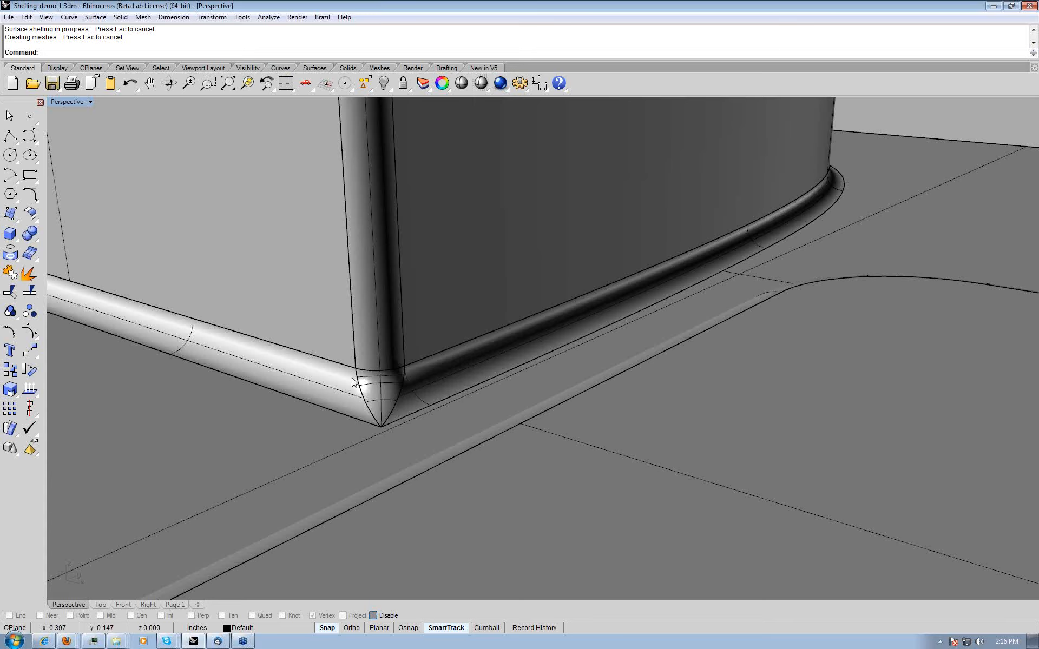
right_click_drag(351, 382, 374, 399)
scroll(354, 380, "down", 5)
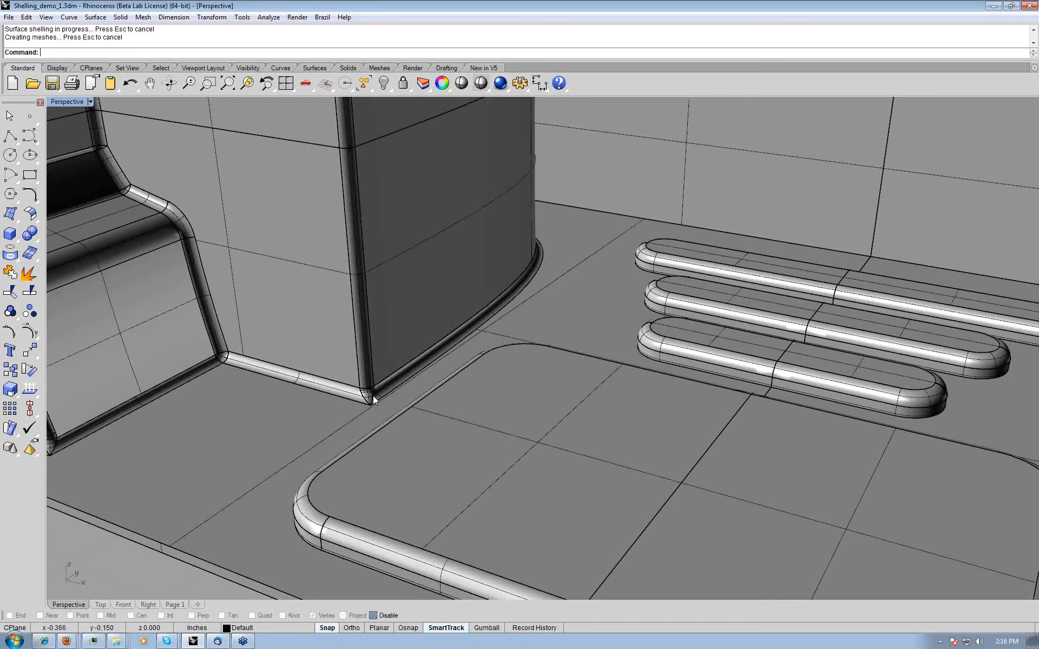
scroll(379, 398, "down", 3)
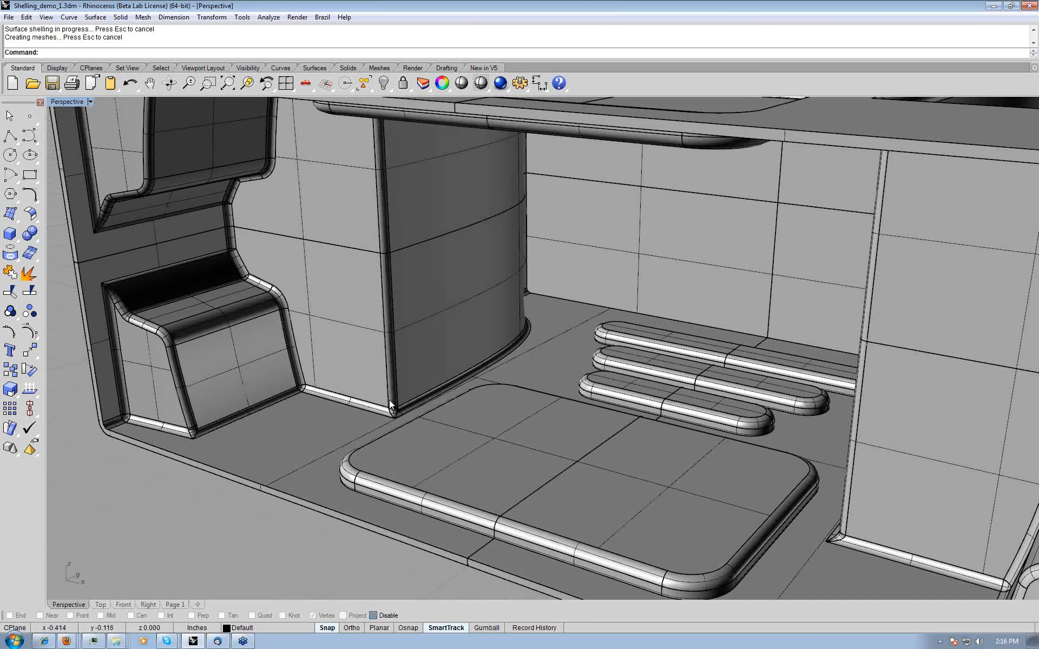
right_click_drag(388, 400, 370, 391)
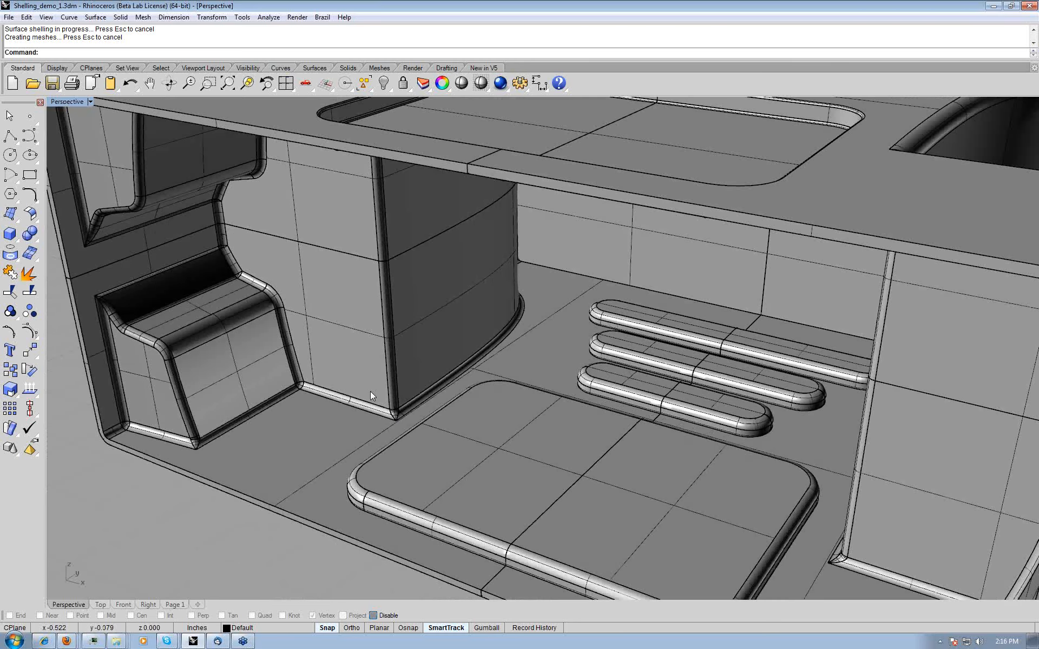
right_click_drag(371, 391, 383, 382)
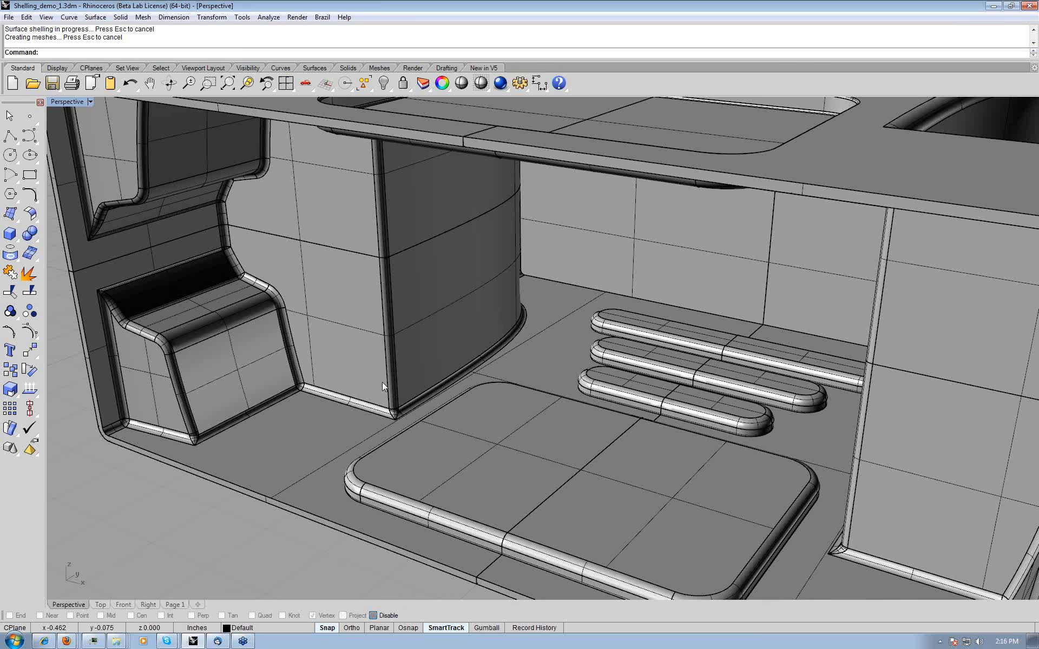
right_click_drag(383, 382, 396, 392)
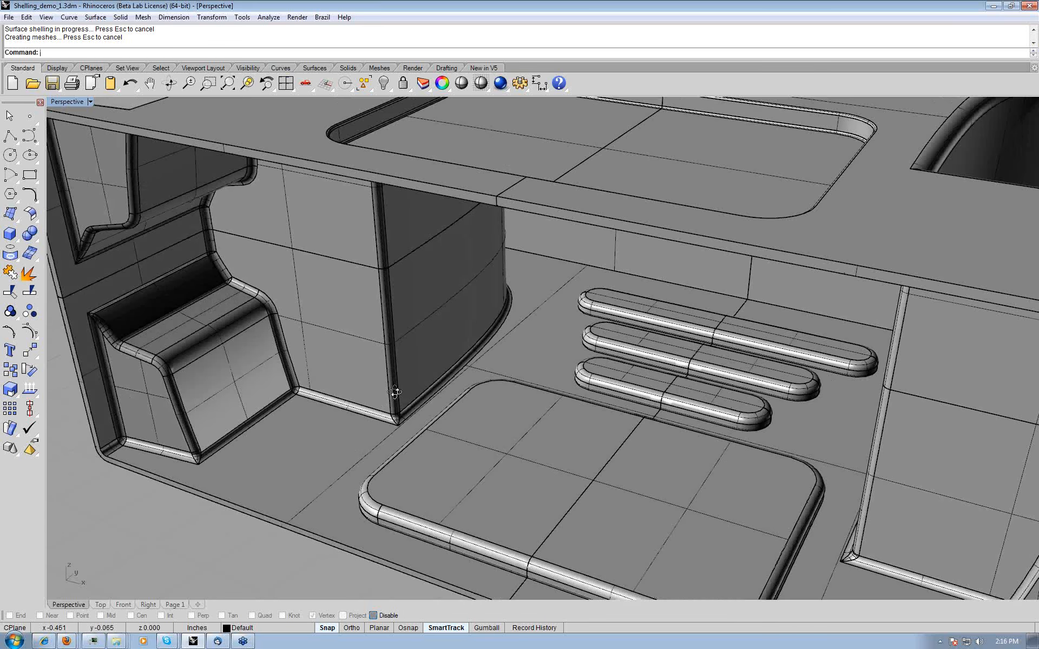
right_click_drag(396, 392, 425, 391)
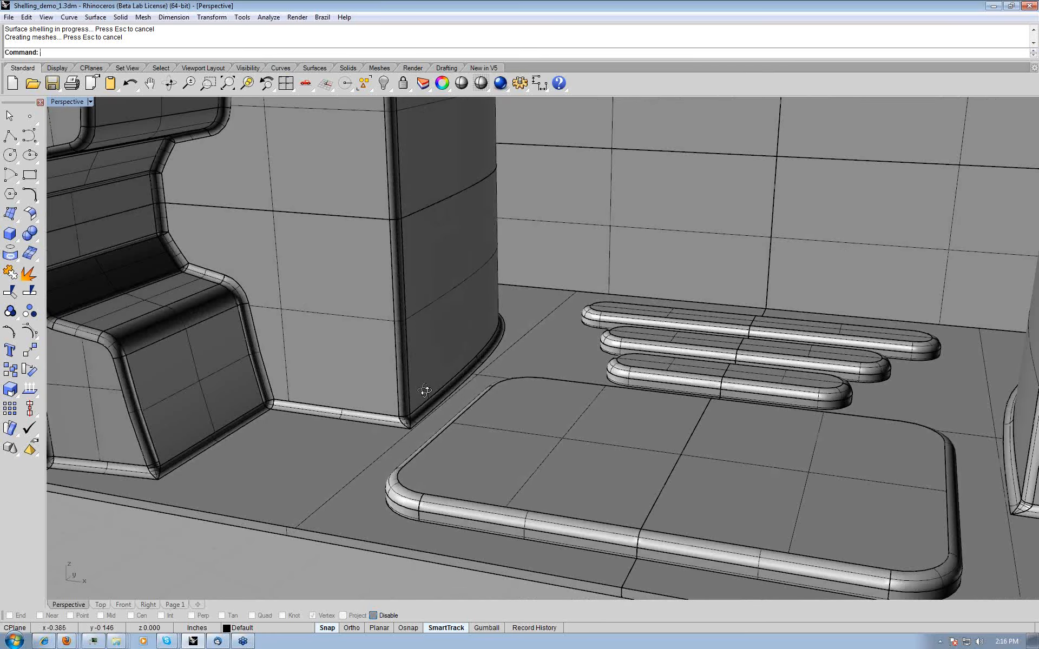
right_click_drag(425, 390, 396, 403)
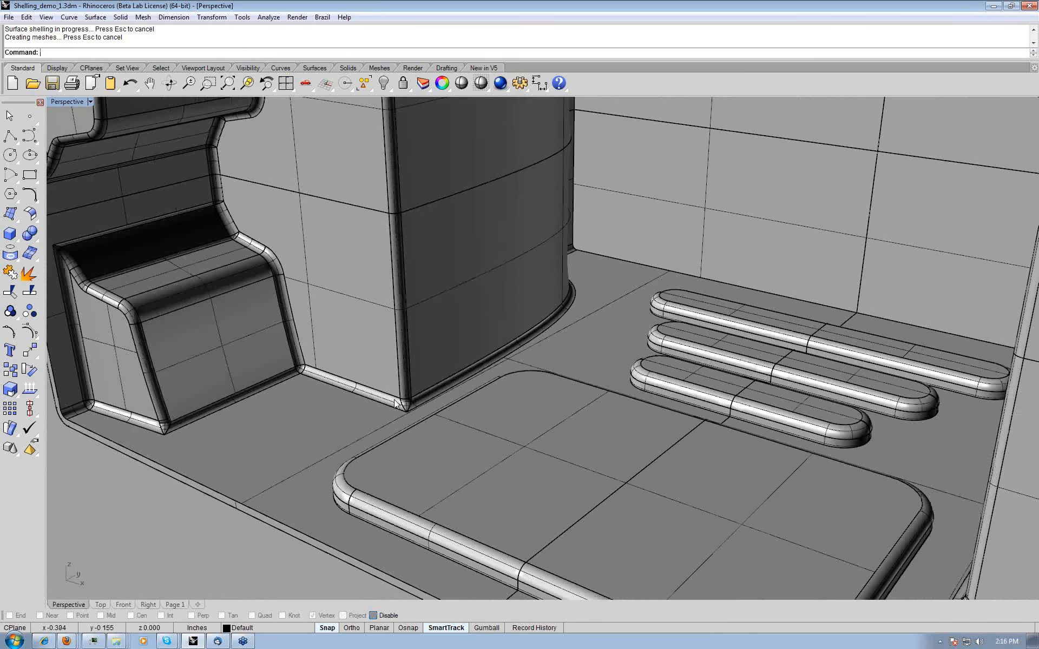
scroll(396, 403, "up", 5)
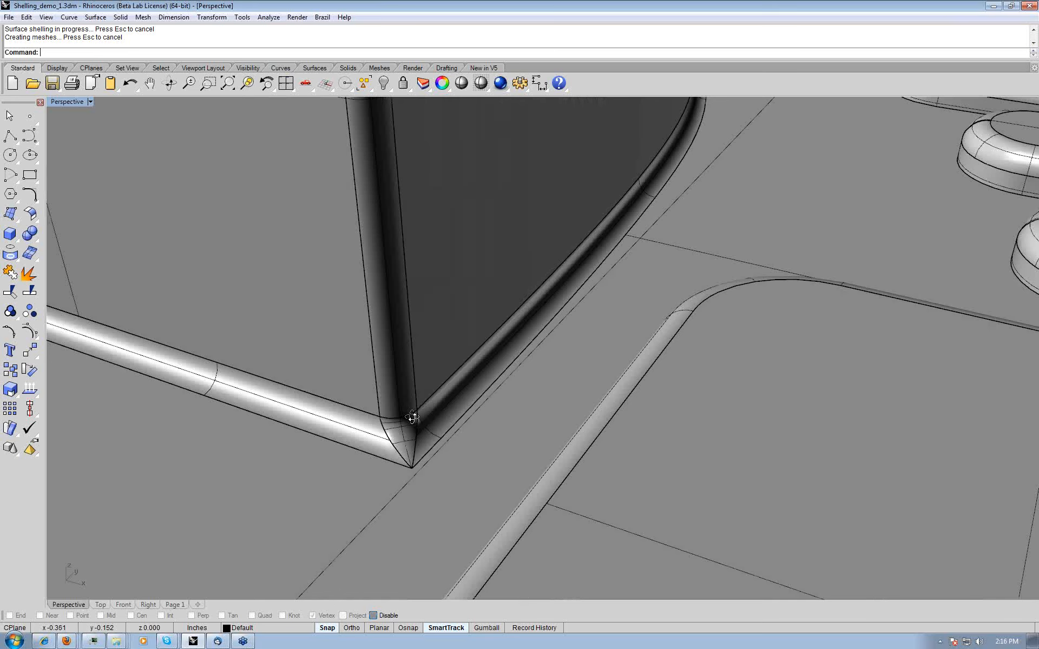
right_click_drag(412, 417, 993, 408)
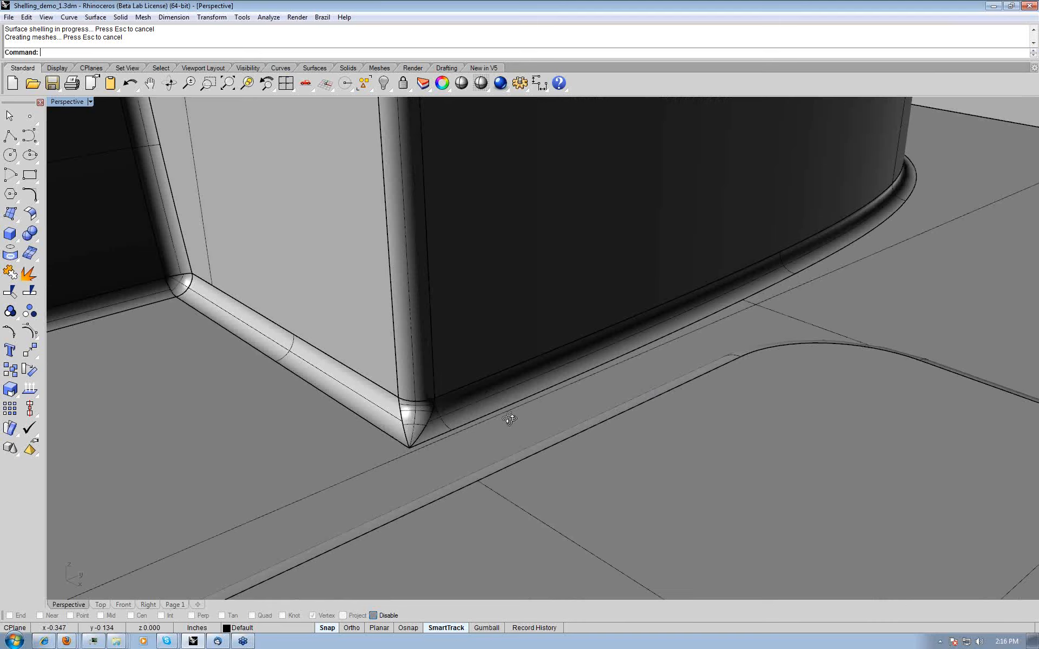
right_click_drag(509, 418, 387, 471)
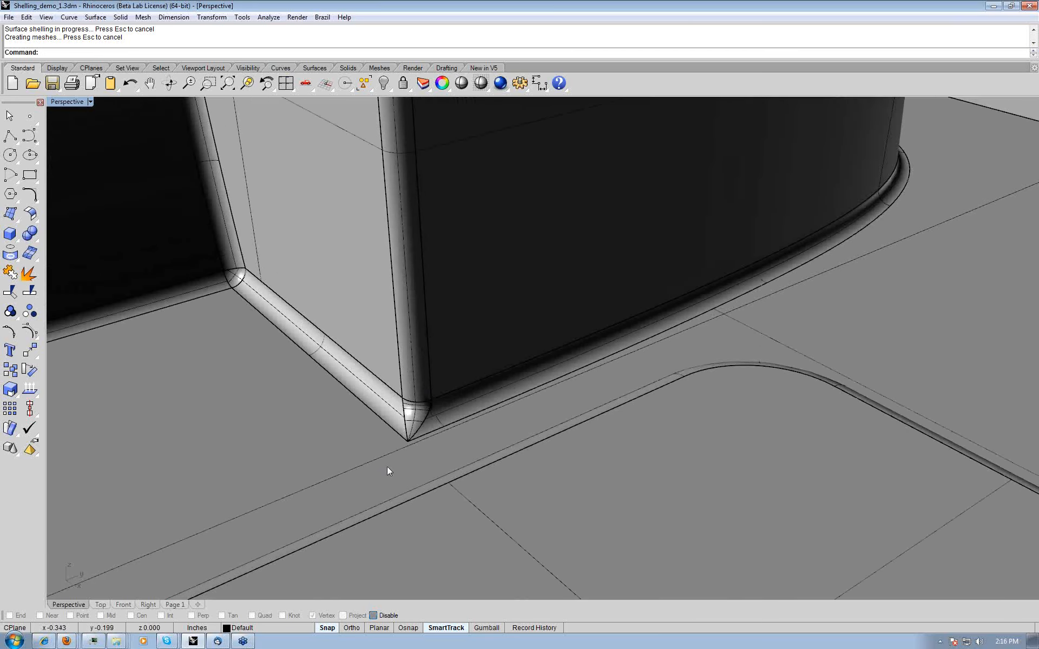
- Review the whole shelled part through its open front, including the raised pocket and slots and the stepped side cutouts
right_click_drag(387, 471, 486, 460)
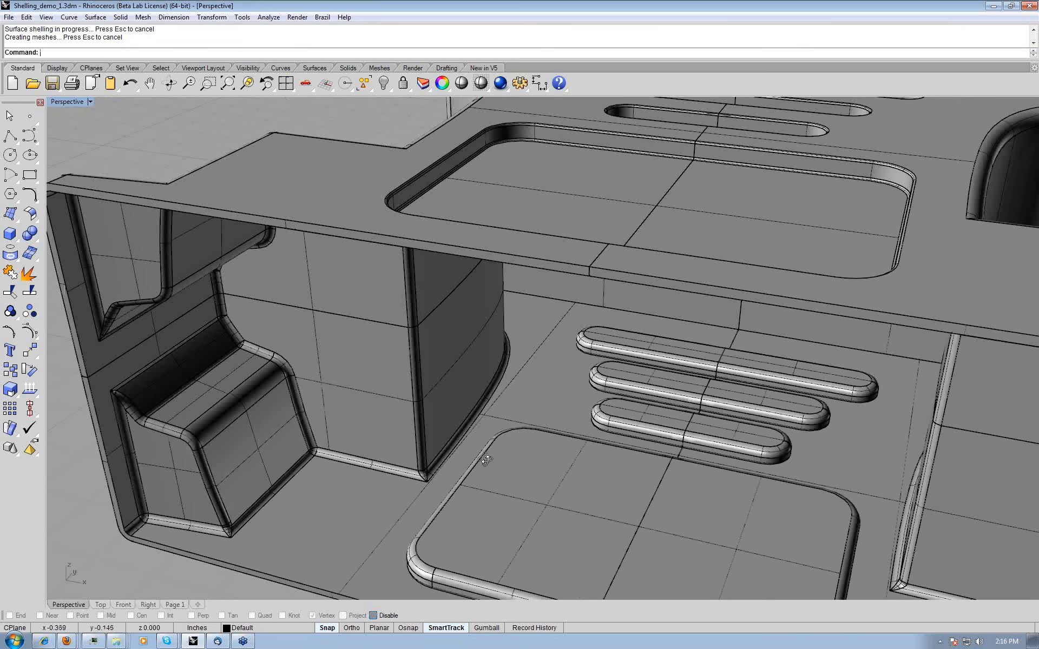
scroll(486, 460, "down", 10)
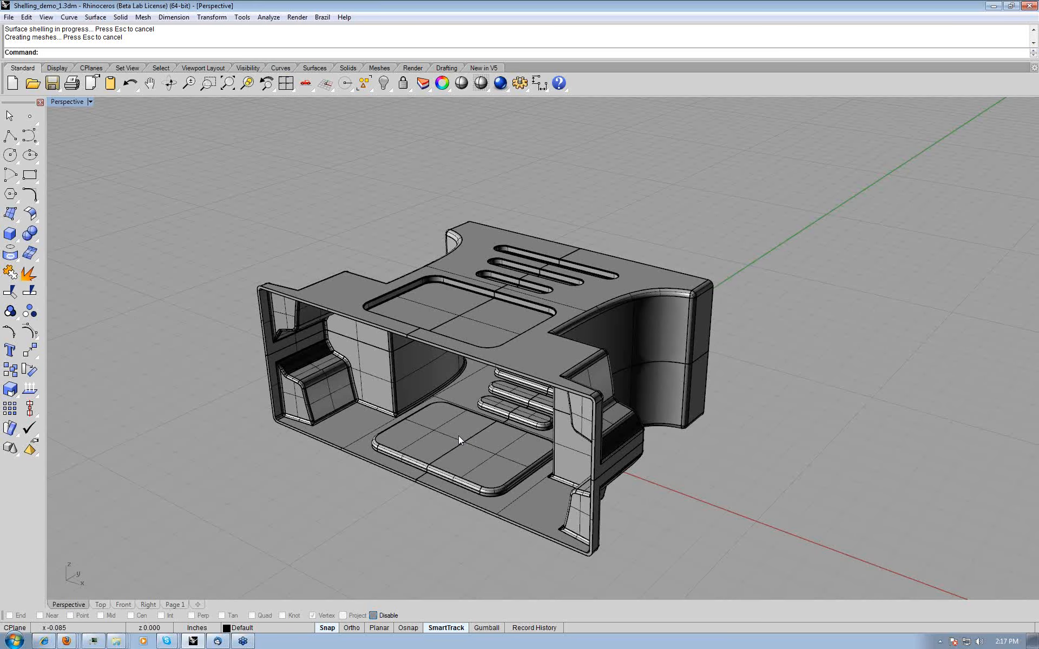
right_click_drag(459, 437, 561, 429)
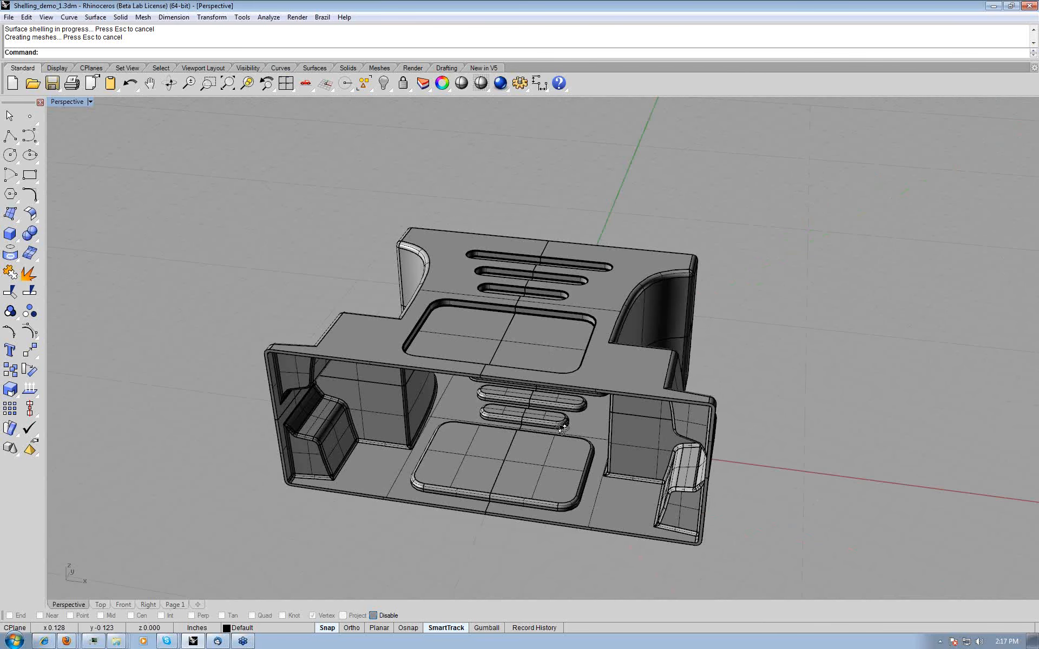
mouse_move(562, 428)
right_mouse_down()
mouse_move(636, 434)
mouse_move(546, 439)
right_mouse_up()
scroll(546, 439, "up", 4)
right_click_drag(546, 439, 620, 475, "shift")
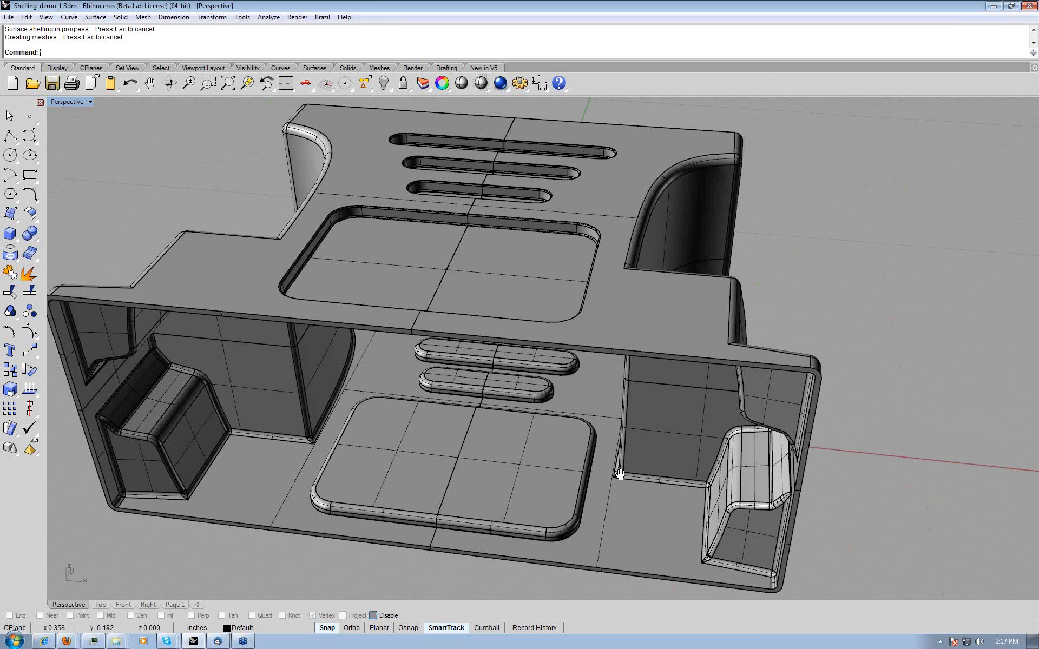
right_click_drag(620, 474, 494, 438)
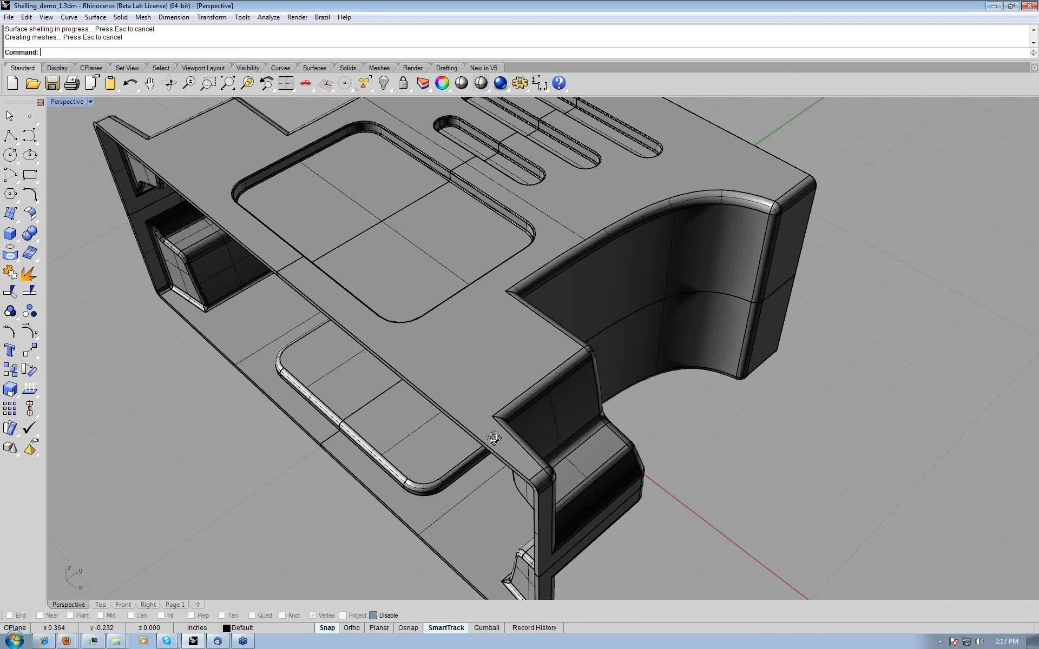
- Undo the shell and rerun ShellPolysurface at thickness 0.010, removing the flat faces at both the front and the opposite end
right_click_drag(493, 438, 509, 435)
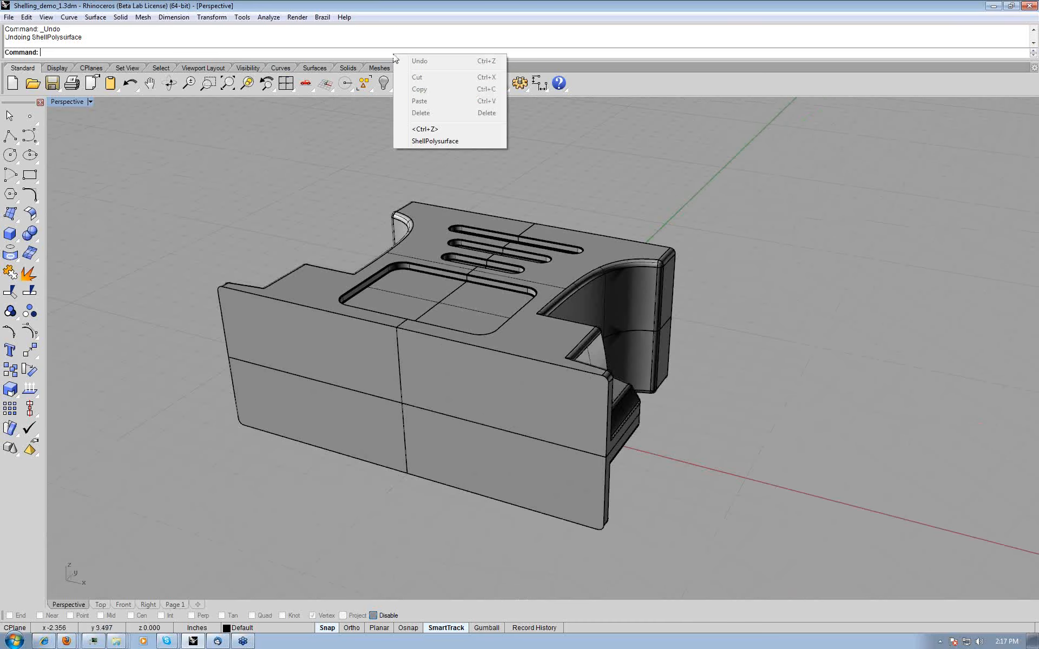
left_click(429, 141)
left_click(343, 425)
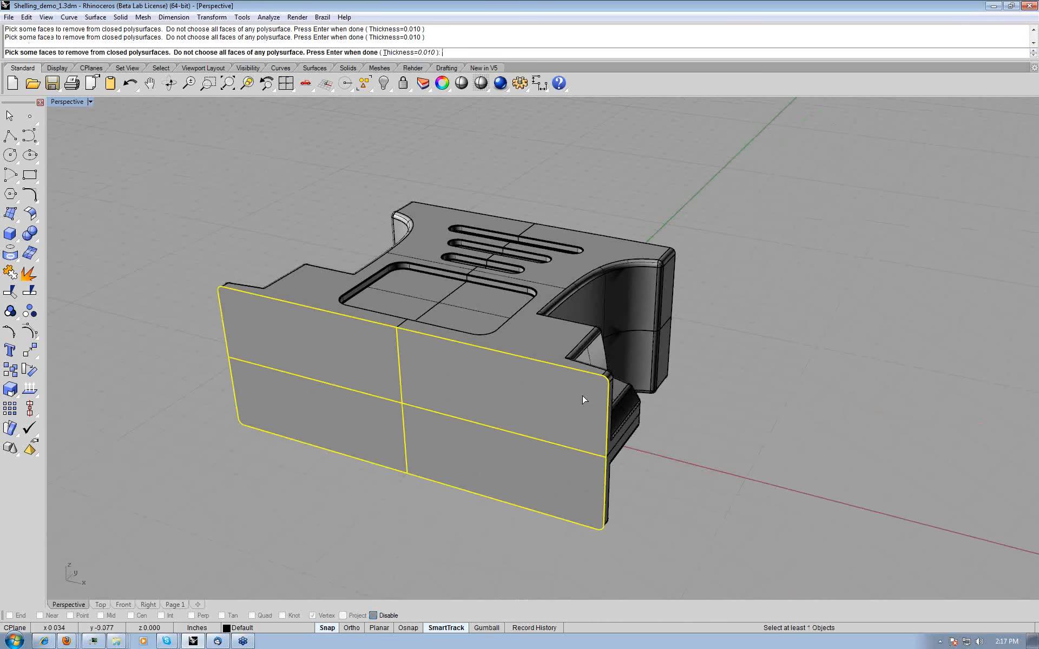
right_click_drag(584, 400, 670, 383)
key("Return")
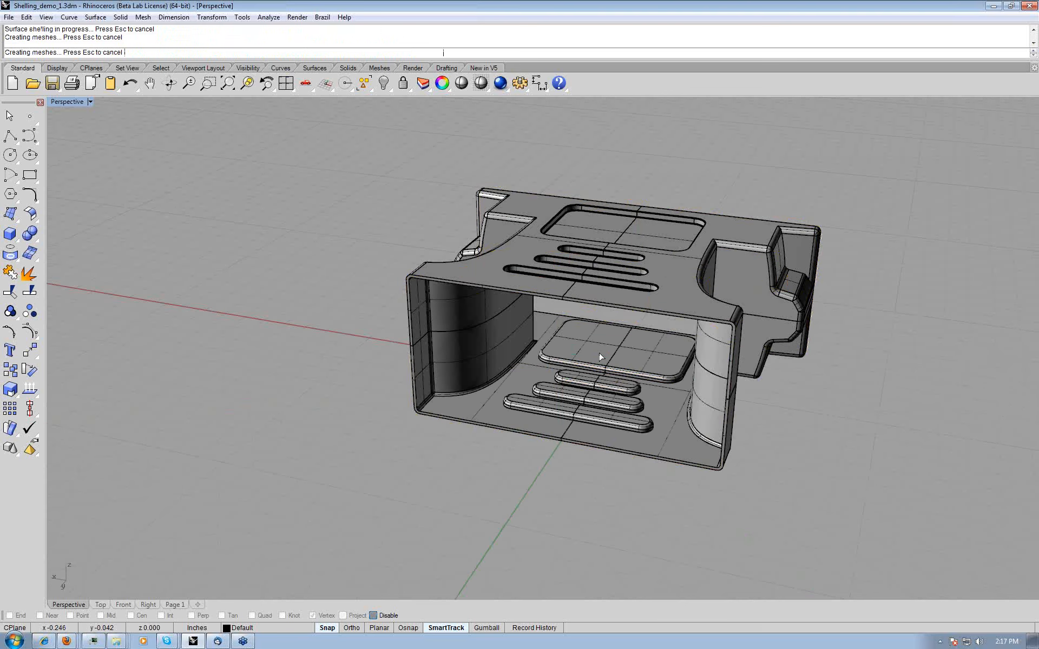
- Look through the open-ended shell and check the part's object description with the What command
right_click_drag(601, 357, 695, 343)
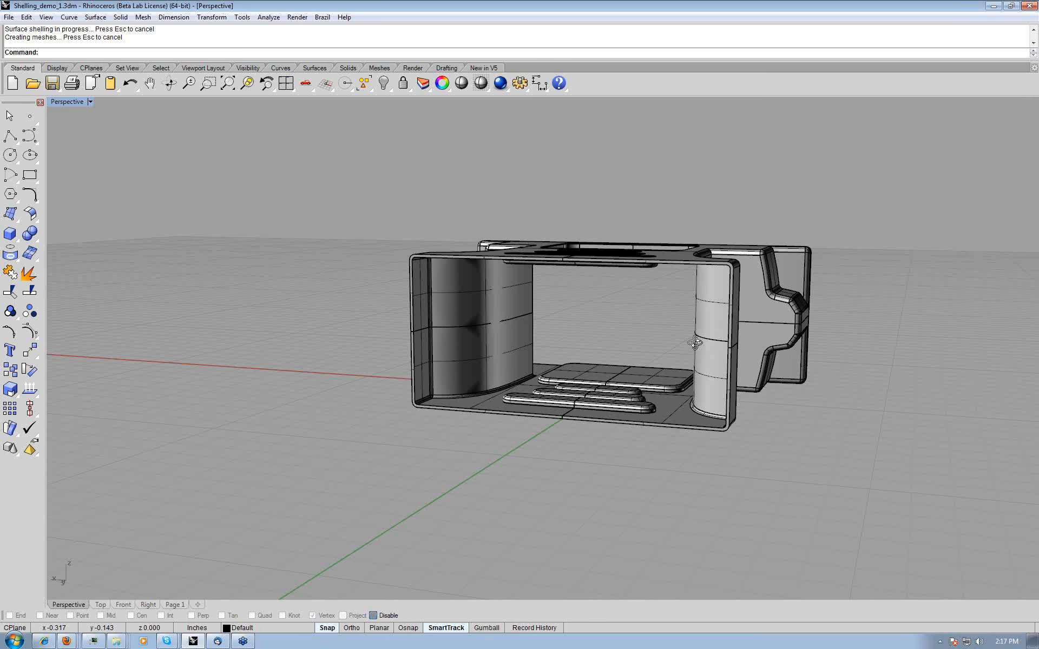
right_click_drag(695, 342, 666, 396)
scroll(666, 396, "up", 4)
left_click(667, 396)
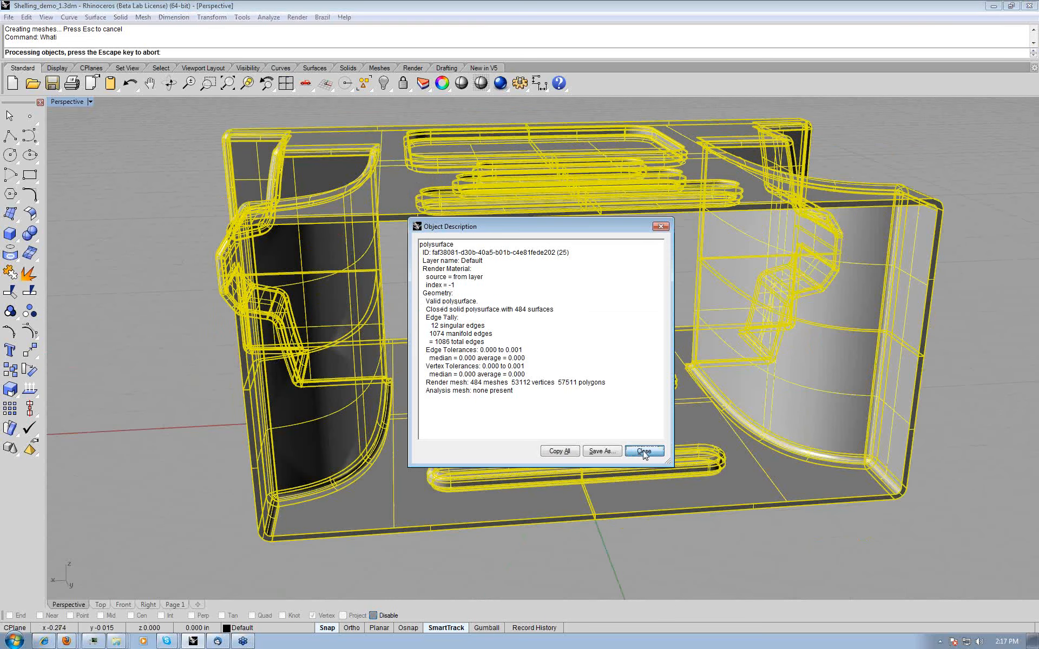
left_click(644, 453)
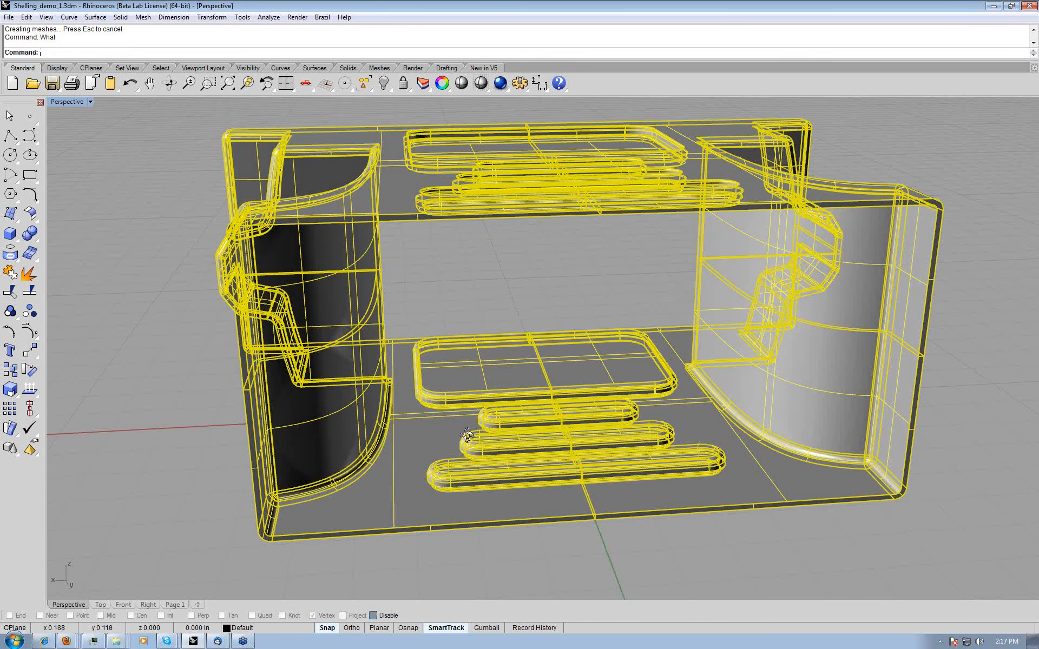
- Undo the two-ended shell, view the closed part's flat end face, and restore the four-viewport layout with Front active
right_click_drag(467, 436, 521, 340)
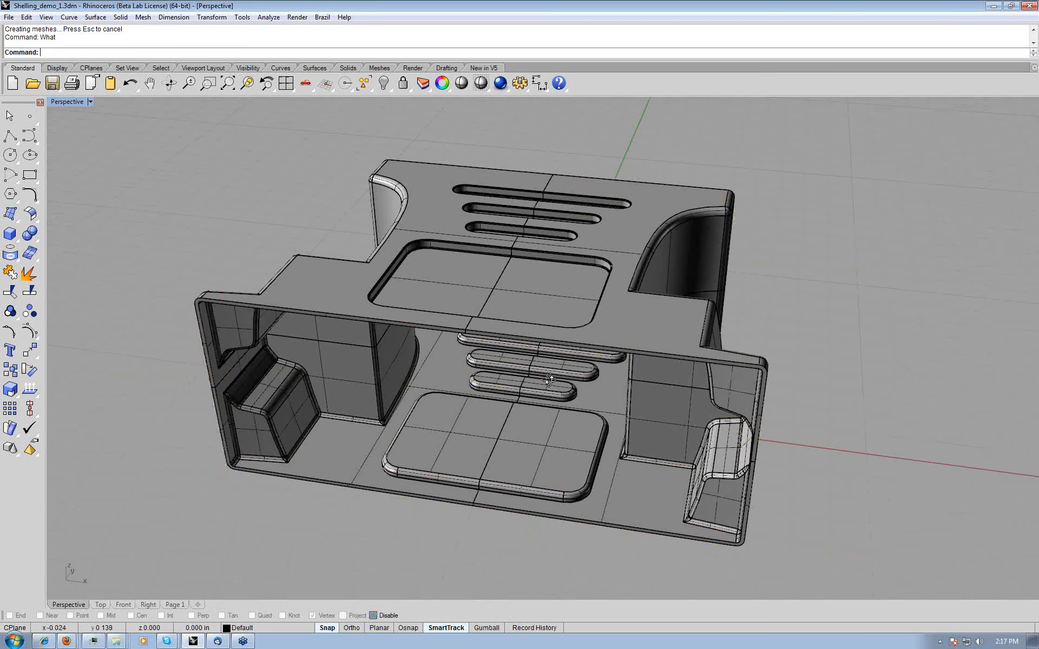
right_click_drag(549, 380, 545, 384)
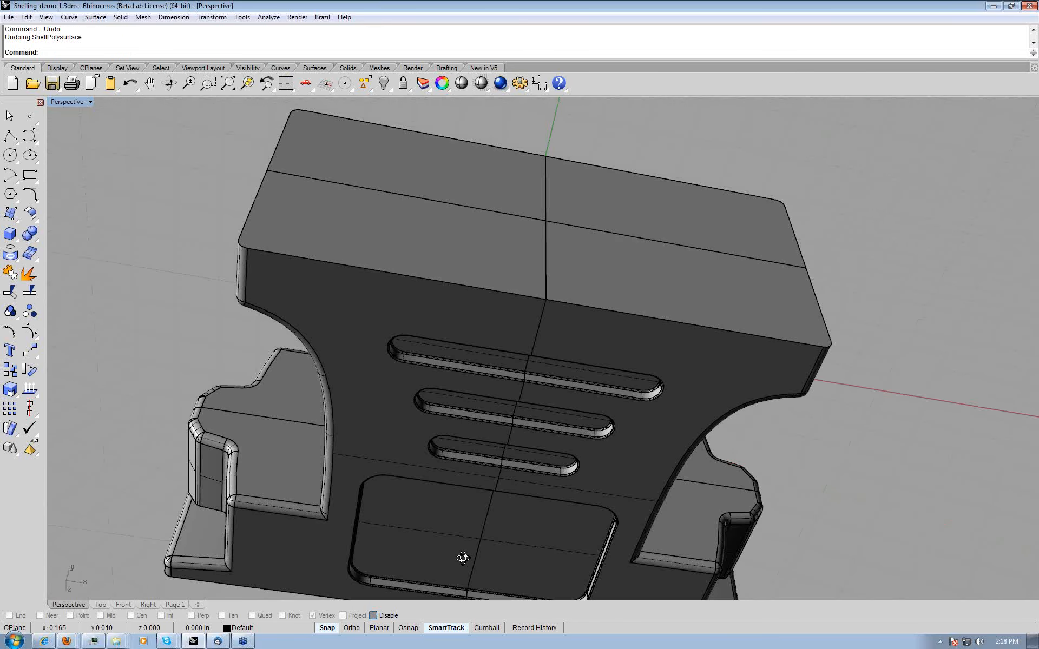
right_click_drag(463, 559, 603, 387)
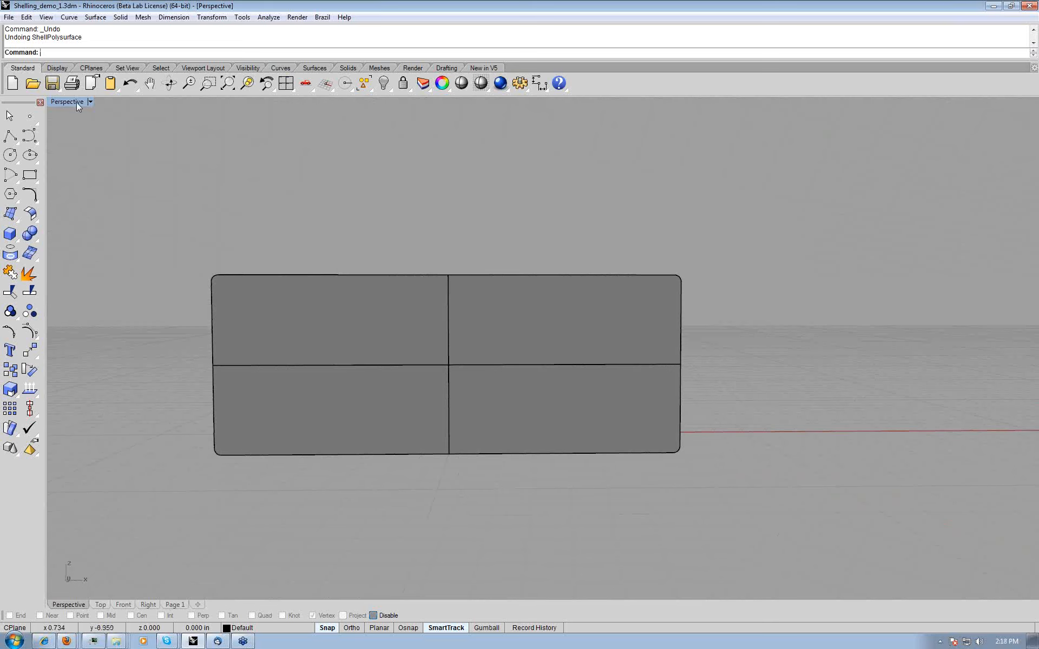
double_click(76, 102)
left_click(456, 473)
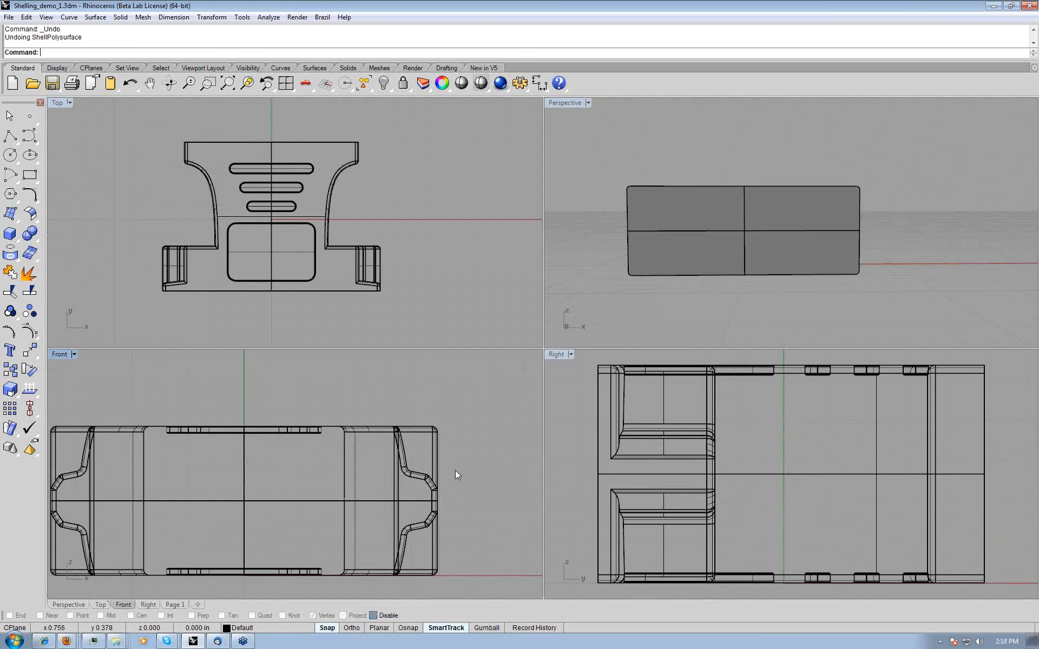
- Extract all surfaces in the part's upper quarter on the positive X side in the Front view, and join them into one polysurface
type("ExtractSrf")
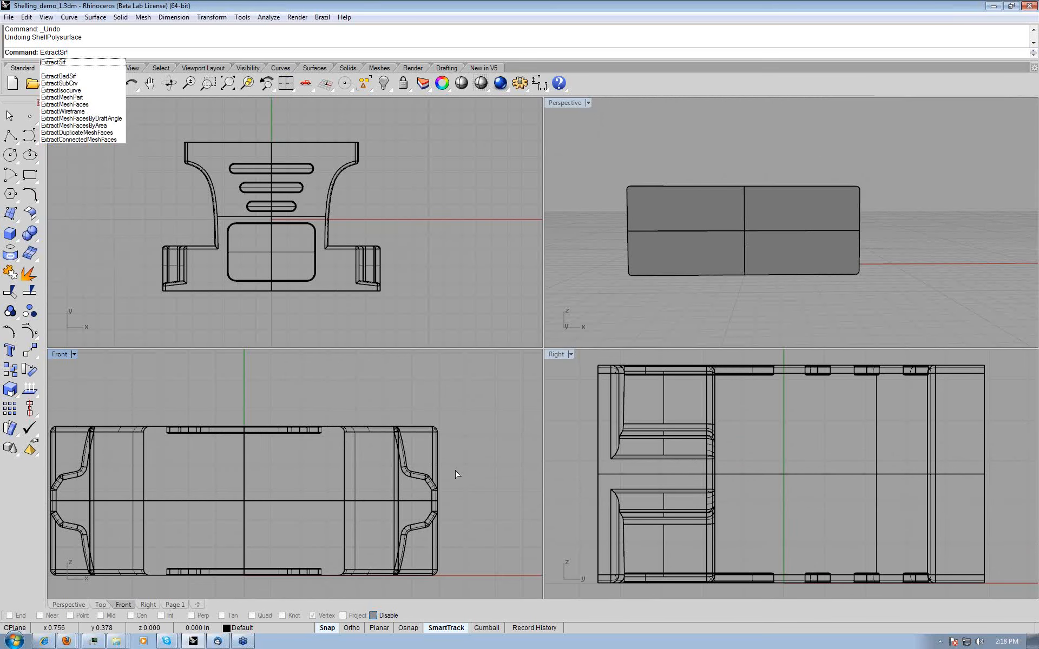
key("Return")
left_click_drag(459, 487, 259, 385)
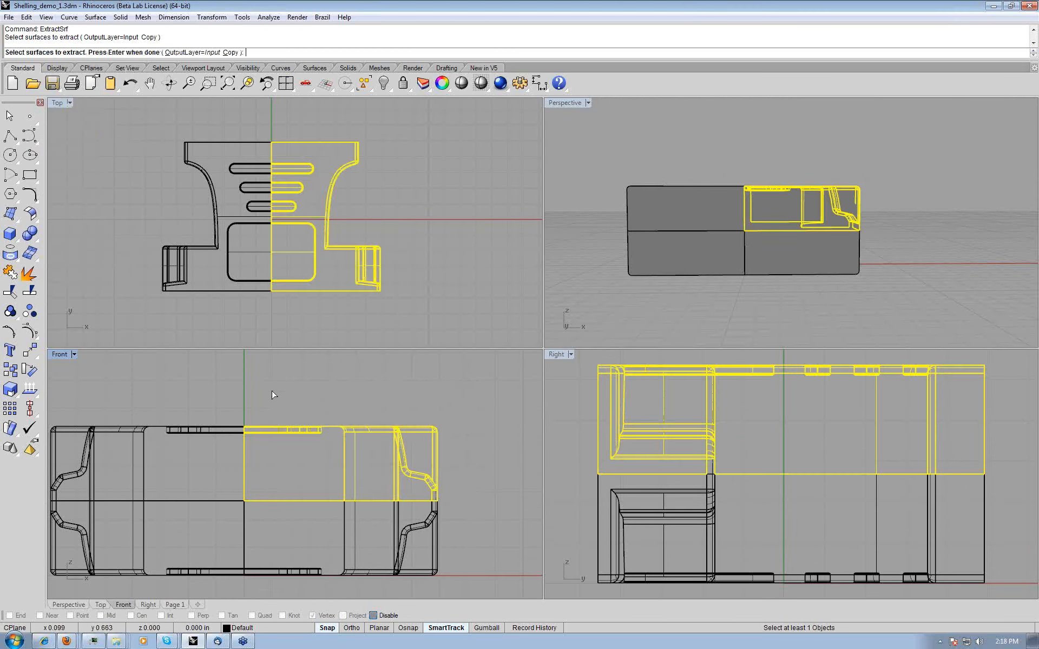
key("Return")
type("Join")
key("Return")
- Hide the rest of the original part, zoom all viewports to the remaining quarter's extents, and maximize the Perspective view
left_click(176, 422)
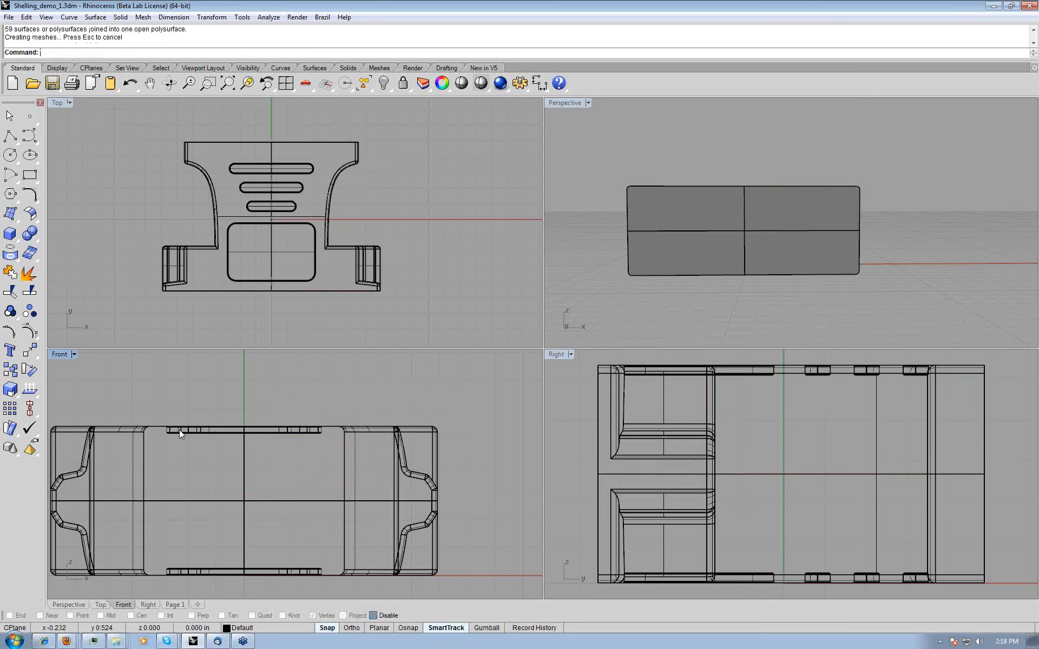
left_click(180, 429)
left_click(384, 83)
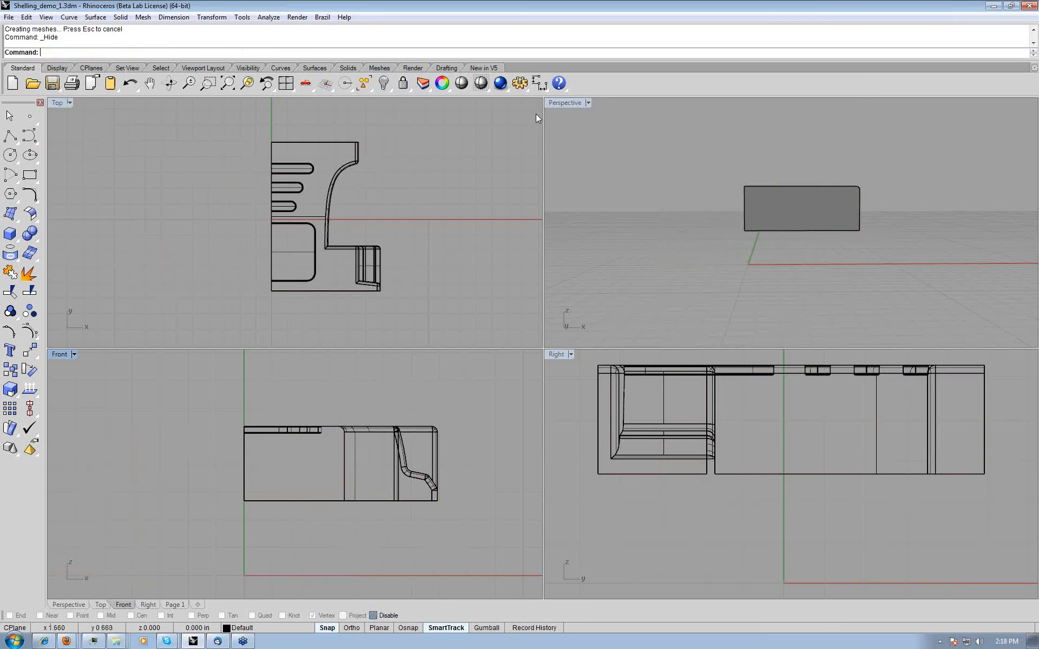
right_click_drag(626, 213, 610, 219)
type("ZEA")
key("Return")
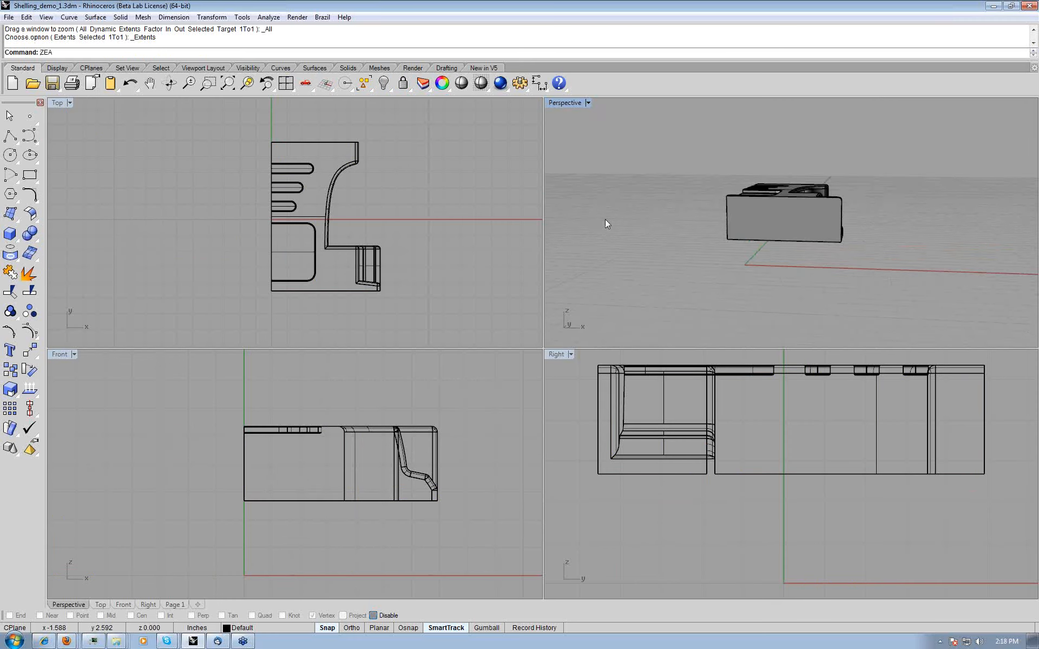
key("Return")
key("ctrl+m")
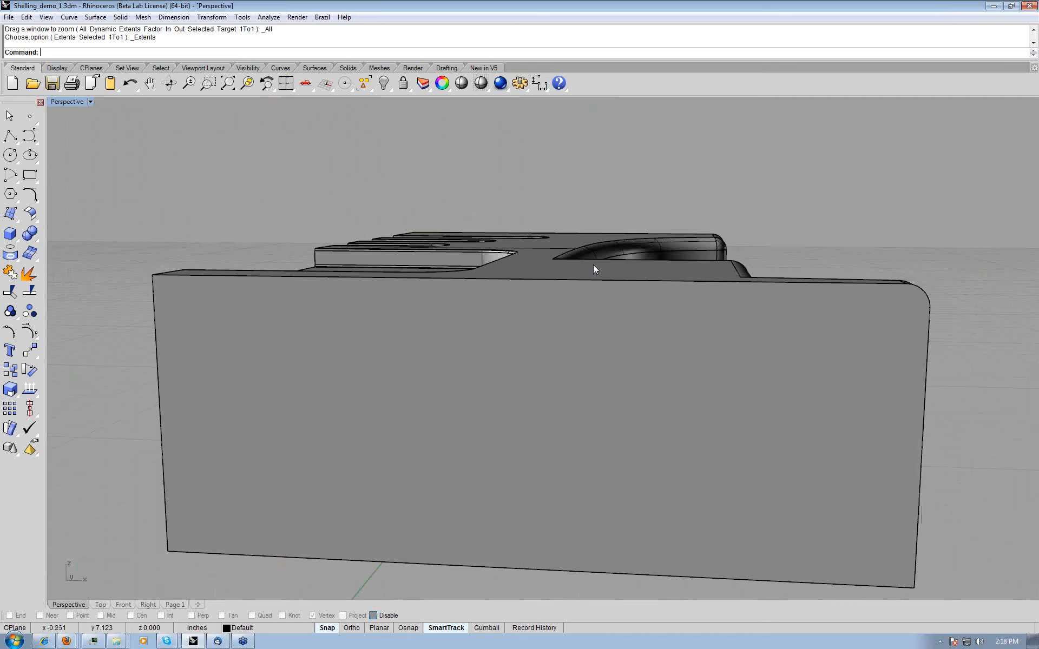
- Extract the two flat end faces from the quarter polysurface and delete them
right_click_drag(594, 265, 501, 300)
type("ExtractSrf")
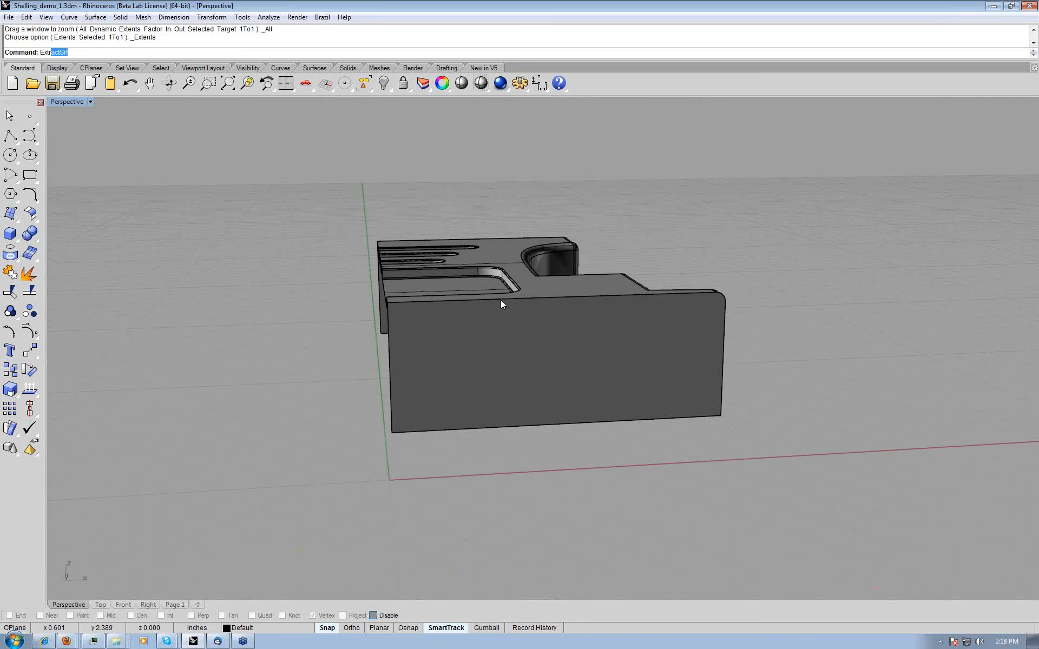
key("Return")
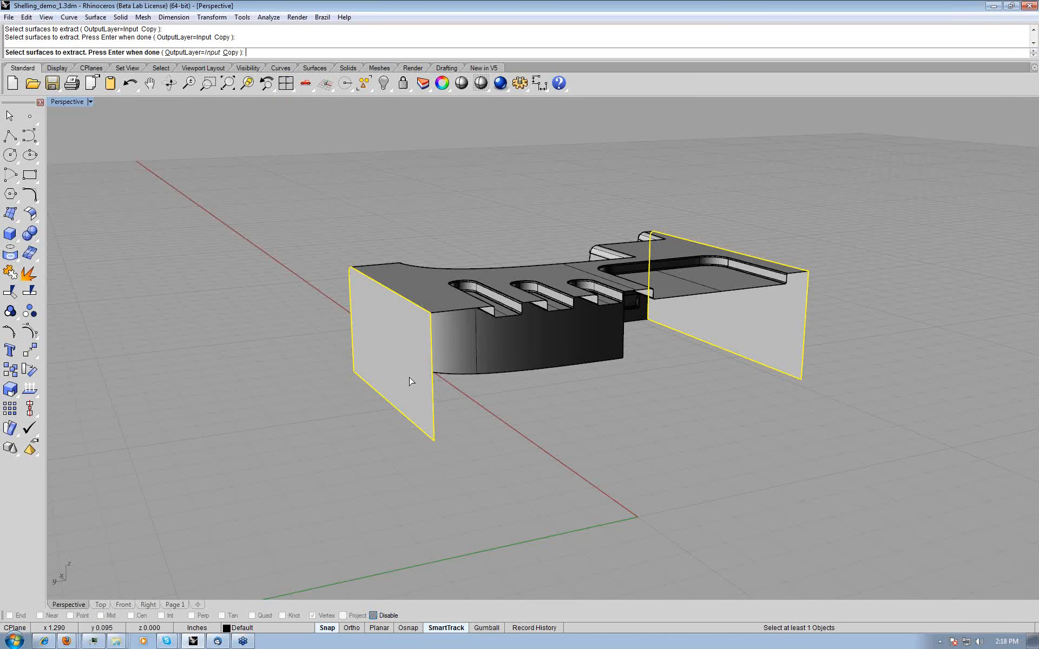
key("Return")
key("Delete")
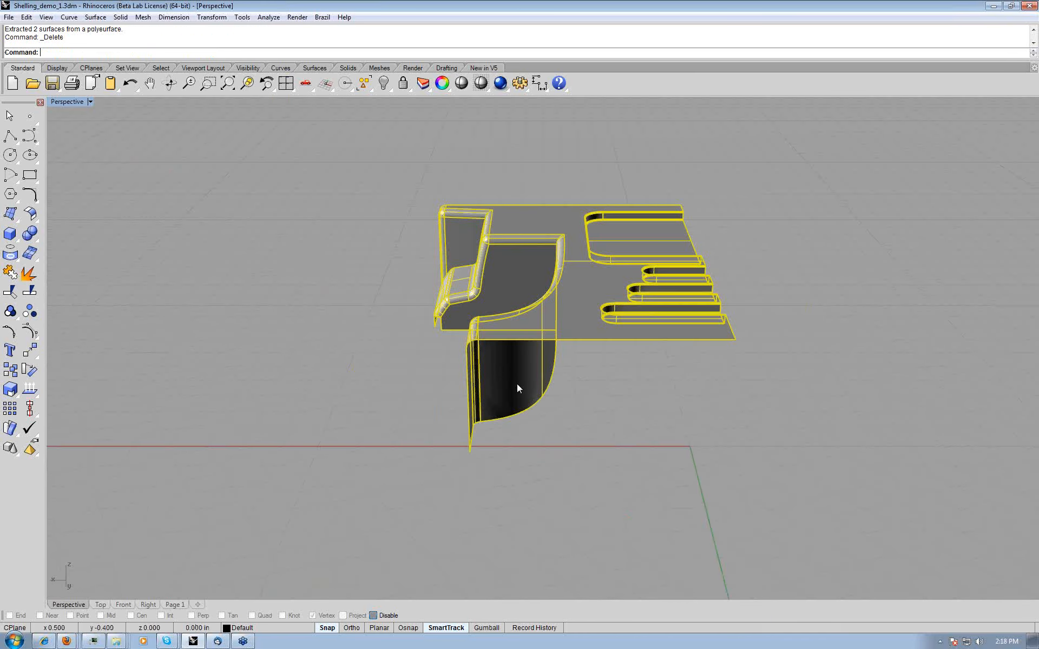
- Offset the open quarter polysurface with OffsetPolysurface, using Inward=Yes, Join=Yes and Thickness=0.010
right_click_drag(518, 384, 511, 347)
type("Offset")
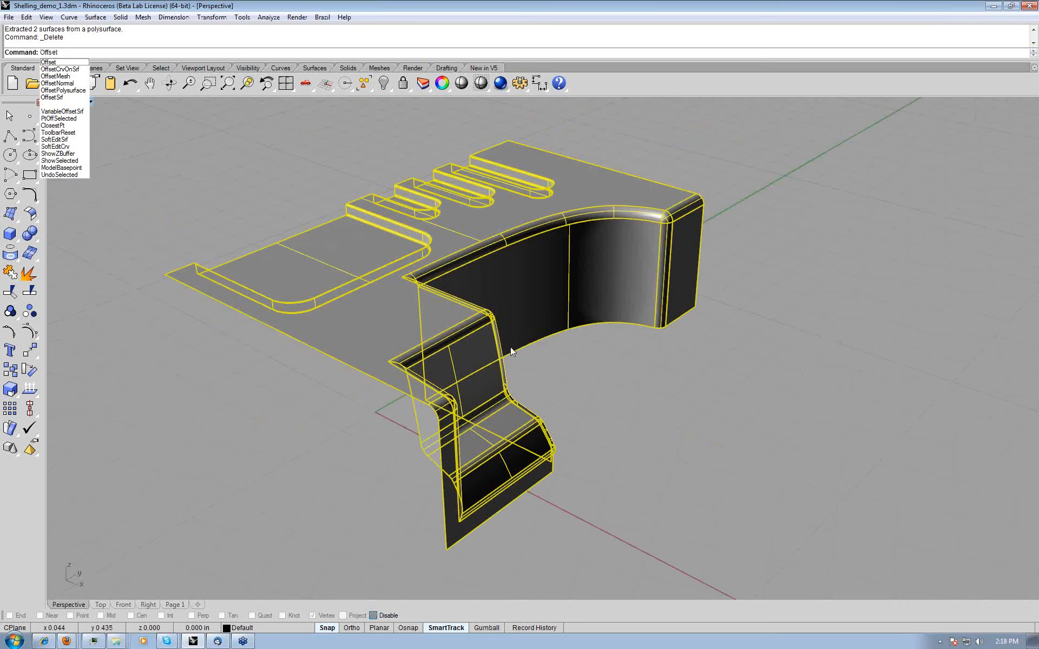
left_click(61, 90)
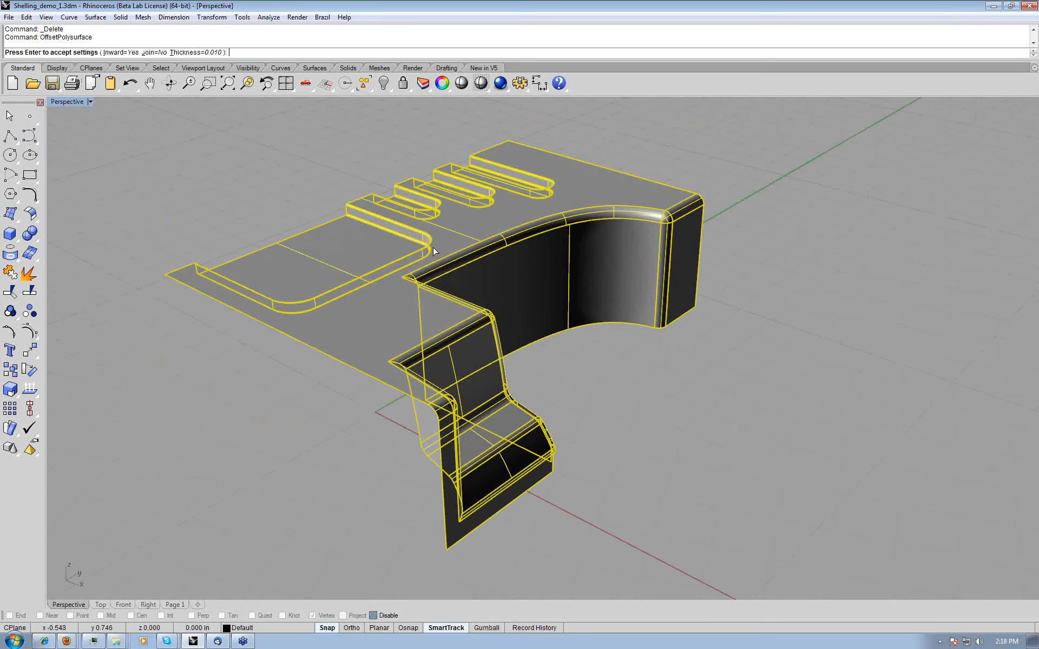
right_click_drag(434, 251, 427, 297)
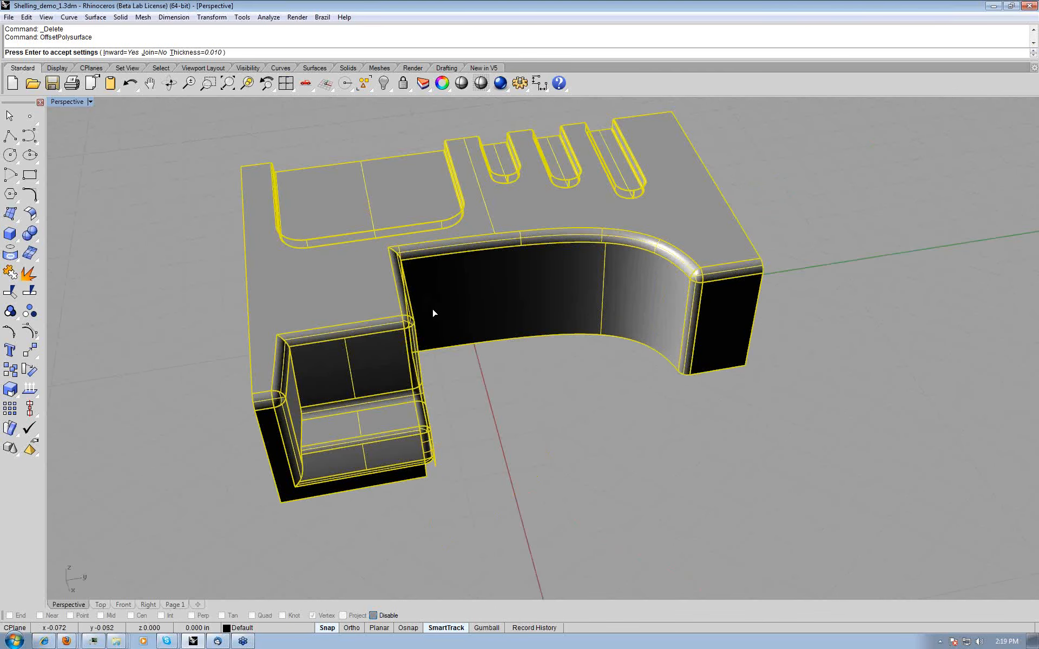
right_click_drag(433, 313, 433, 303)
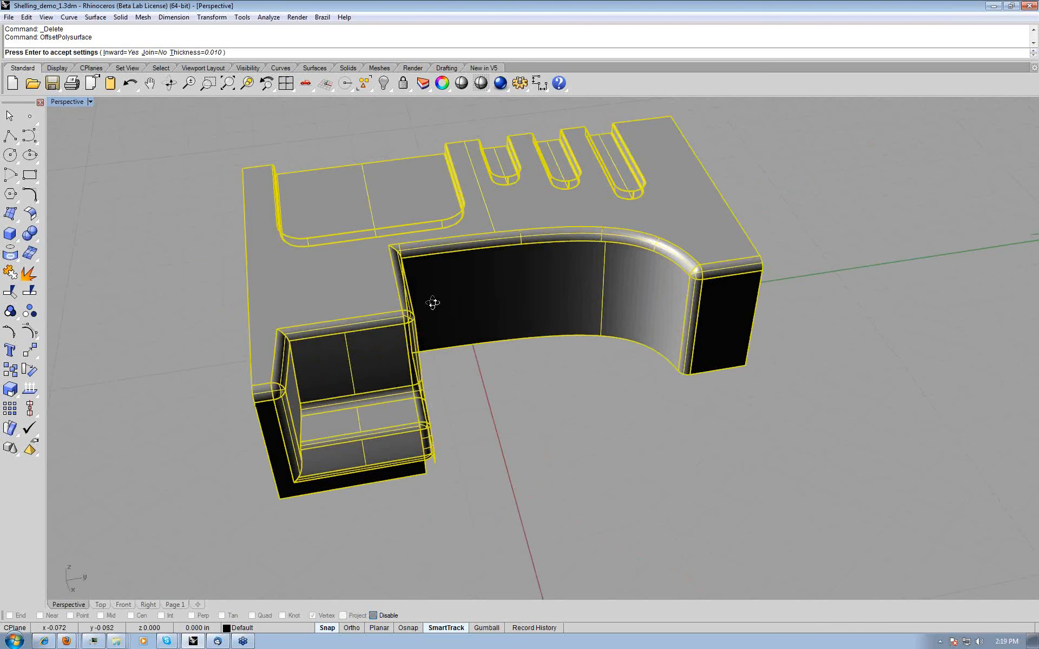
right_click_drag(433, 303, 434, 260)
type("j")
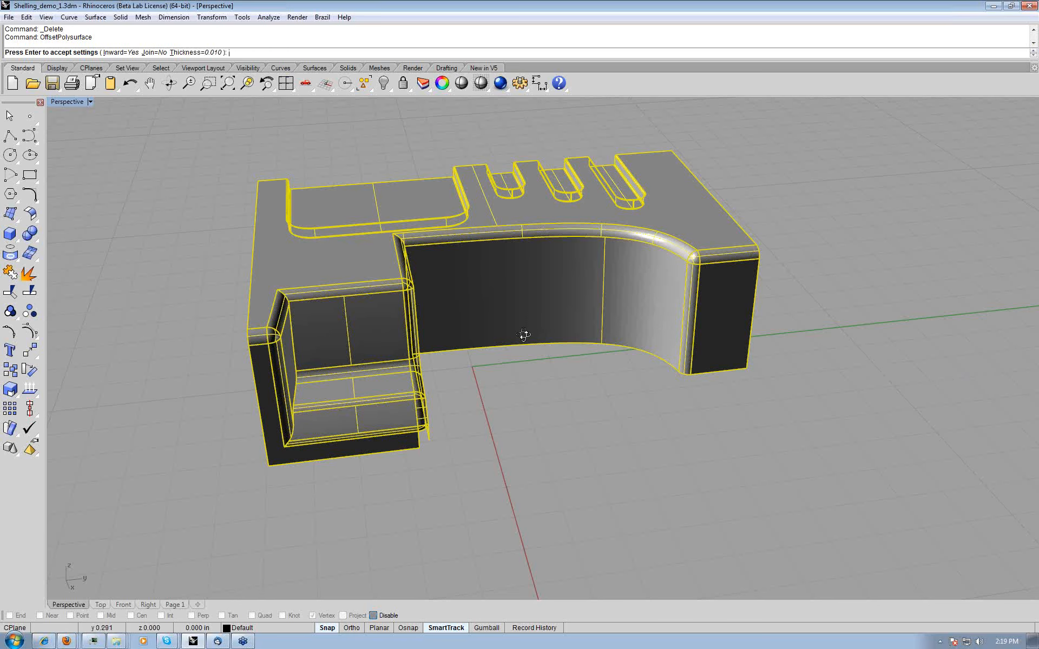
right_click_drag(525, 335, 376, 296)
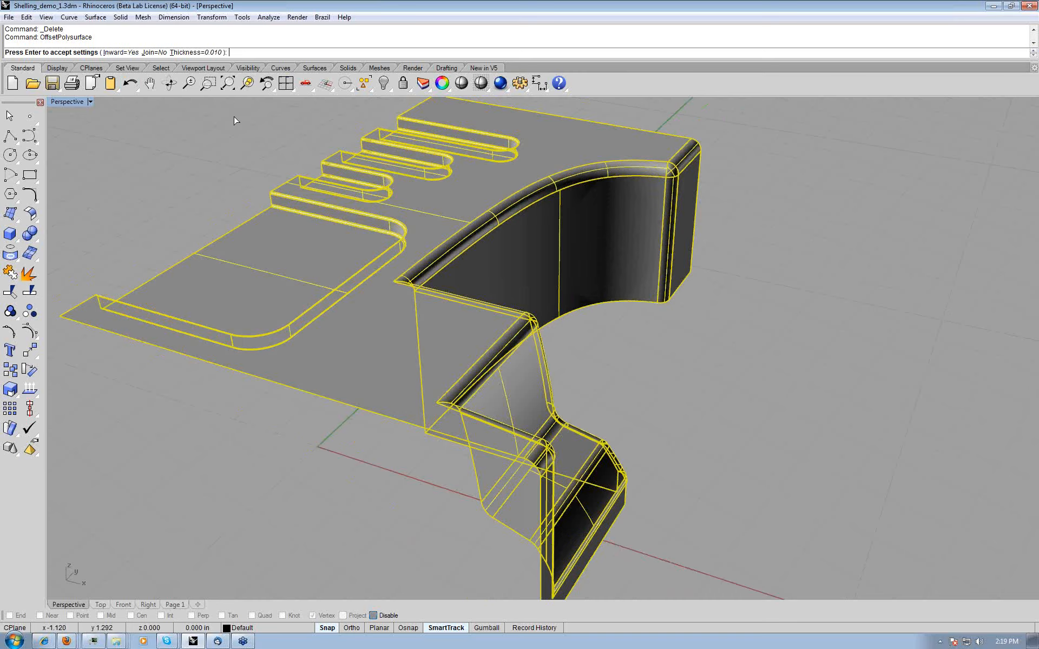
left_click(152, 53)
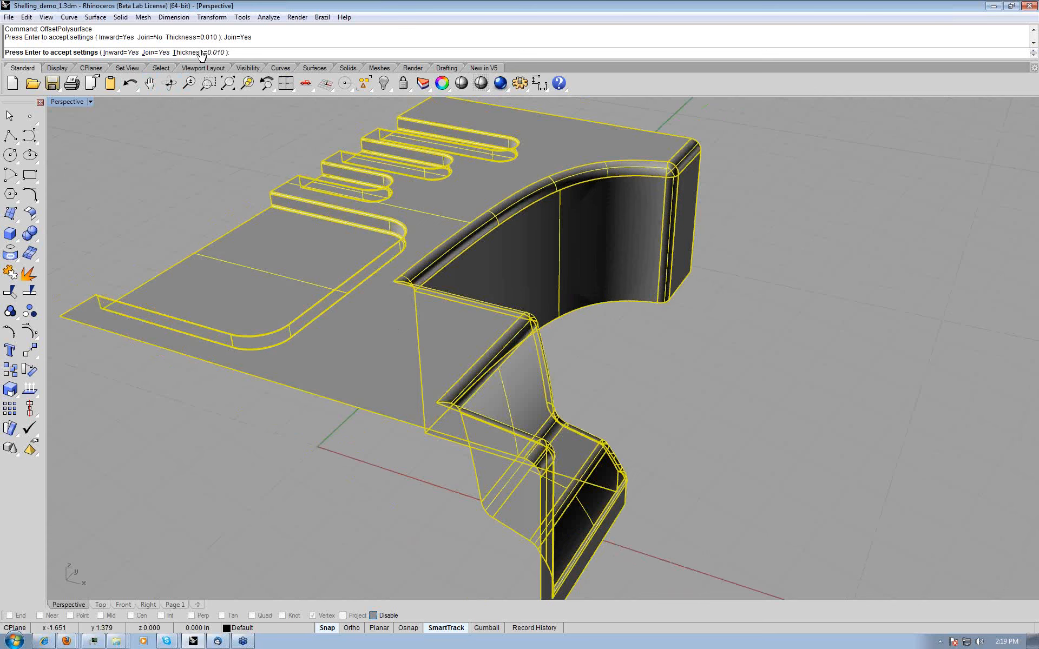
key("Return")
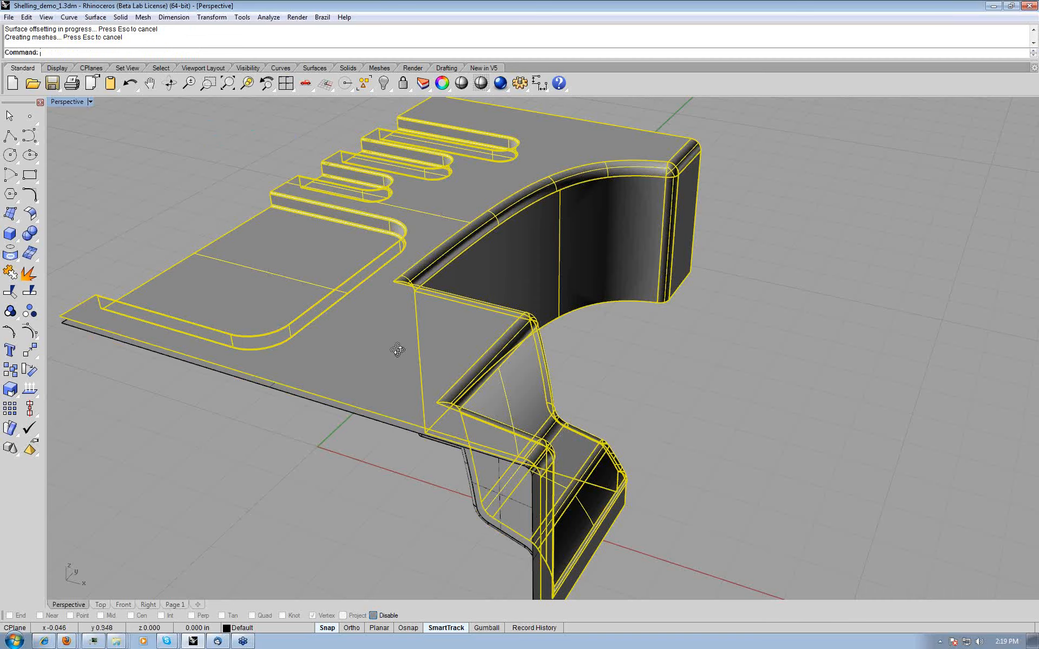
- Orbit to the underside of the offset quarter and set the Perspective viewport to Ghosted display mode
right_click_drag(397, 350, 558, 264)
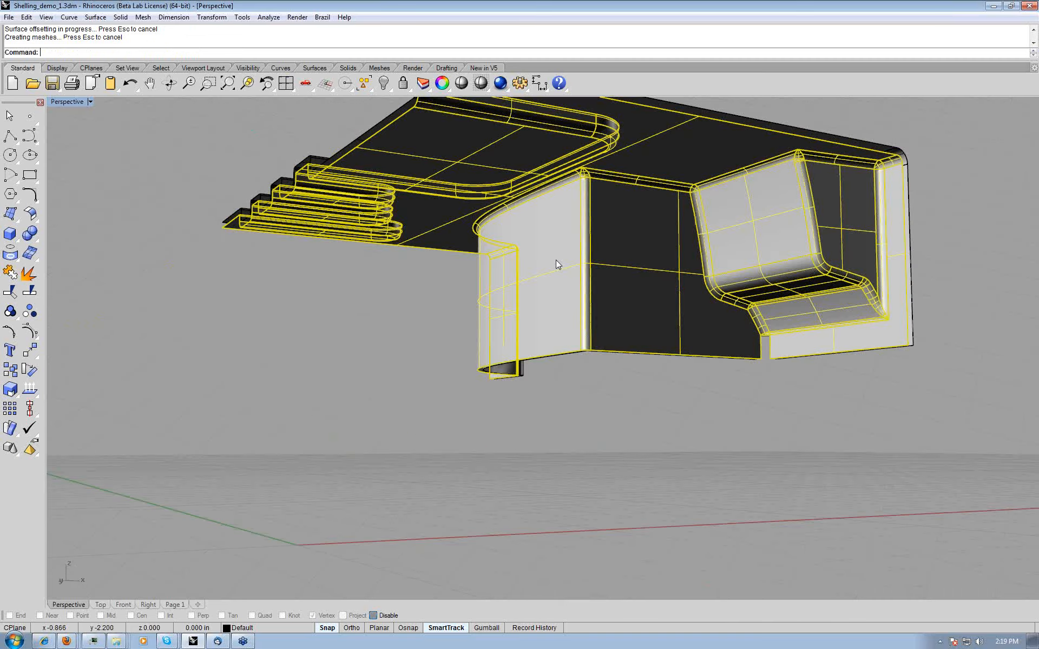
right_click(76, 103)
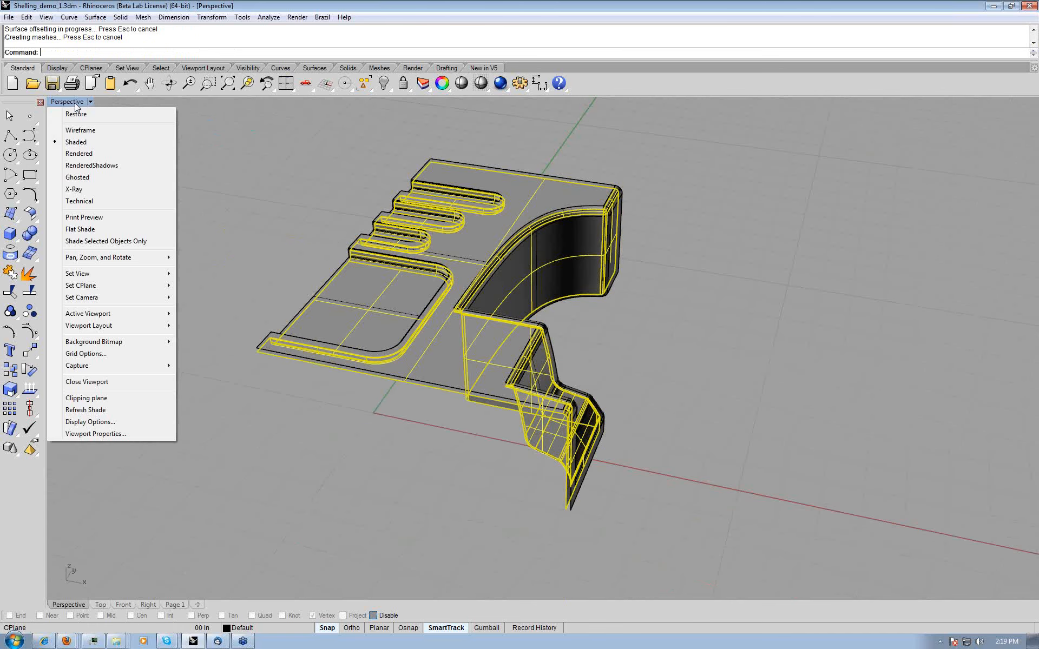
left_click(77, 177)
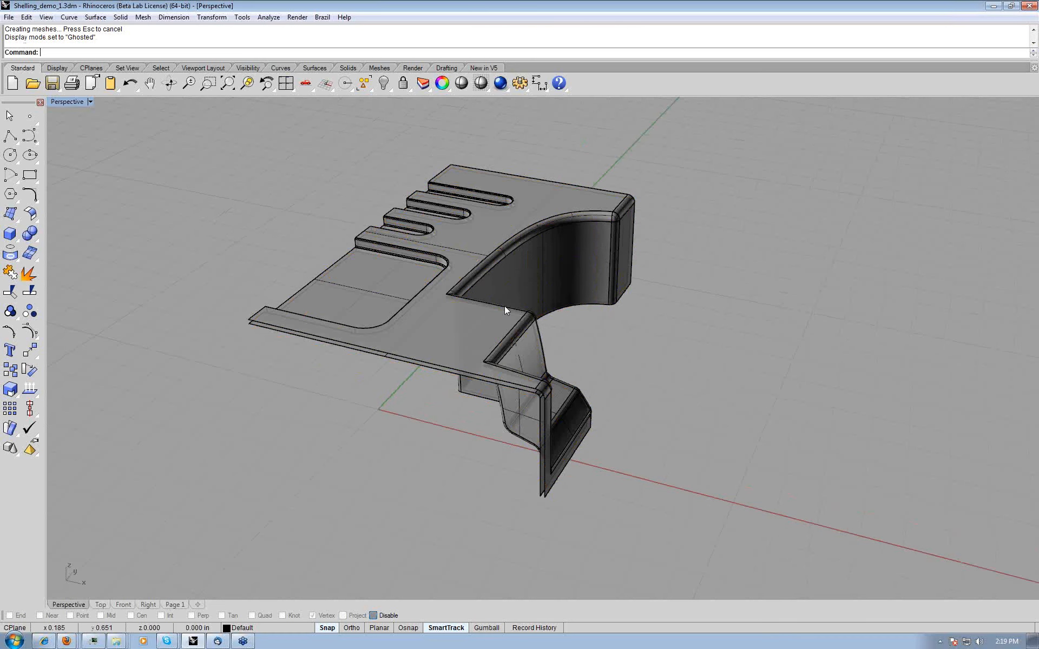
- Examine the spacing between the original and offset surfaces along the rounded front corner and open edges of the quarter
scroll(506, 308, "up", 5)
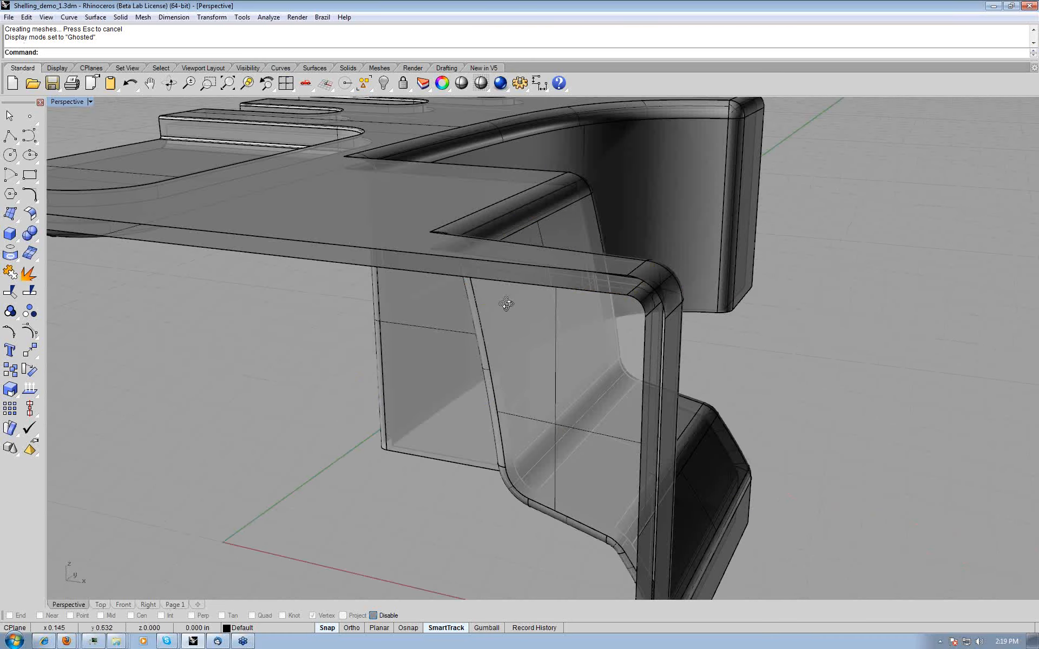
scroll(506, 304, "up", 2)
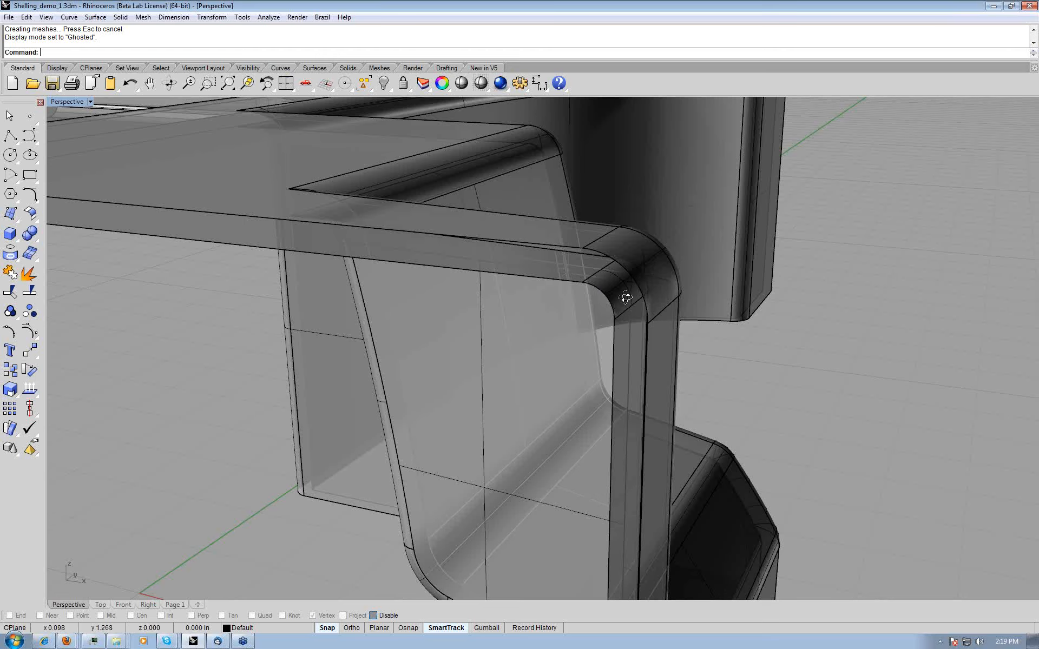
right_click_drag(625, 297, 634, 296)
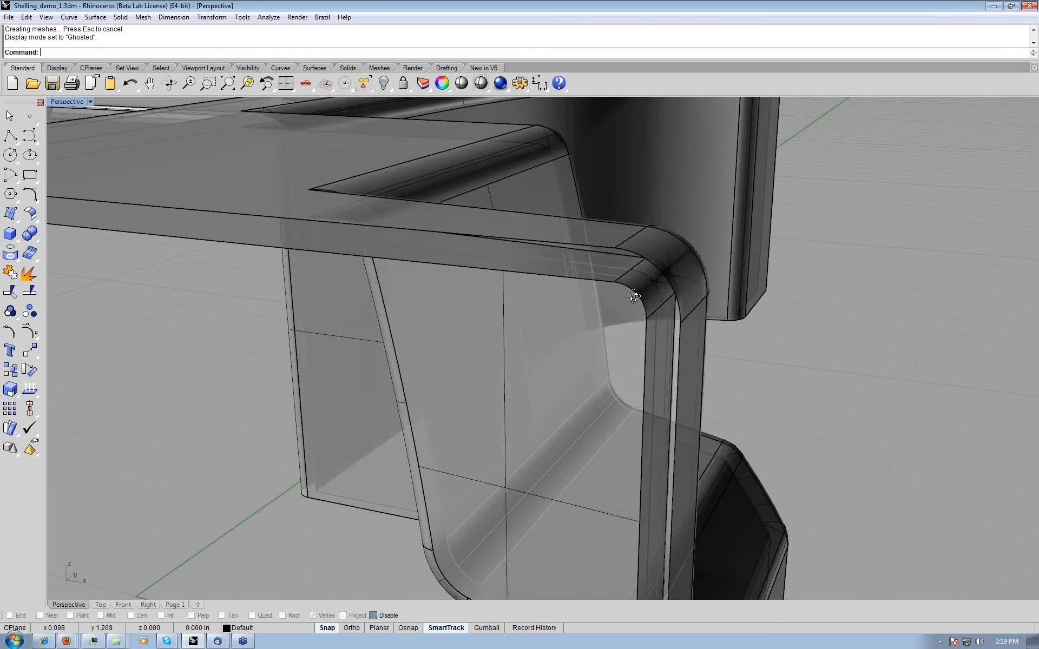
right_click_drag(634, 296, 561, 303)
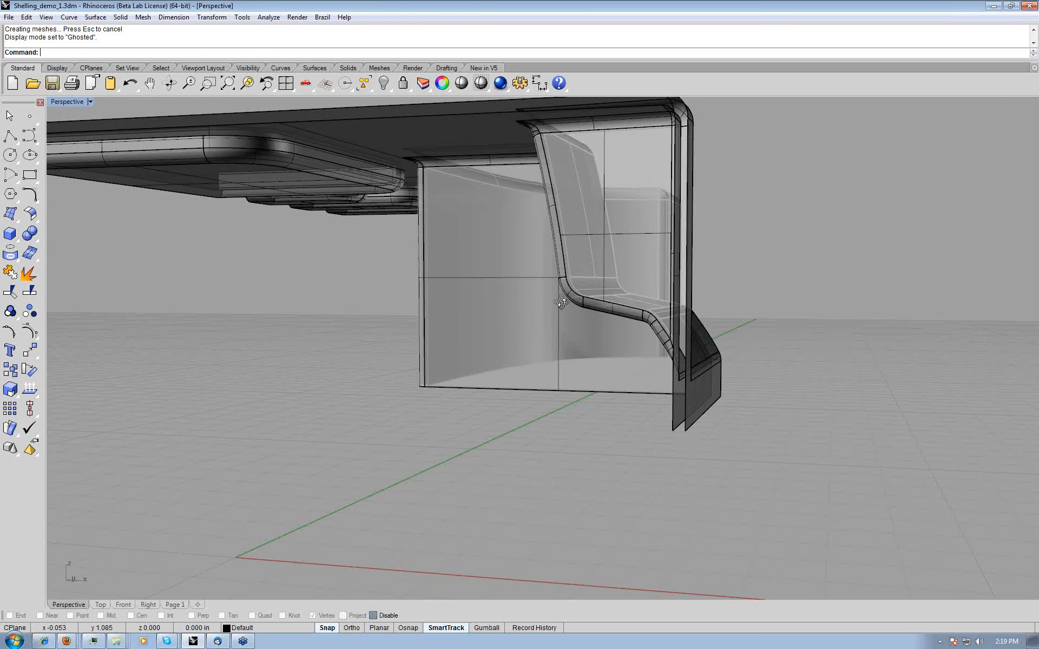
right_click_drag(561, 303, 456, 333)
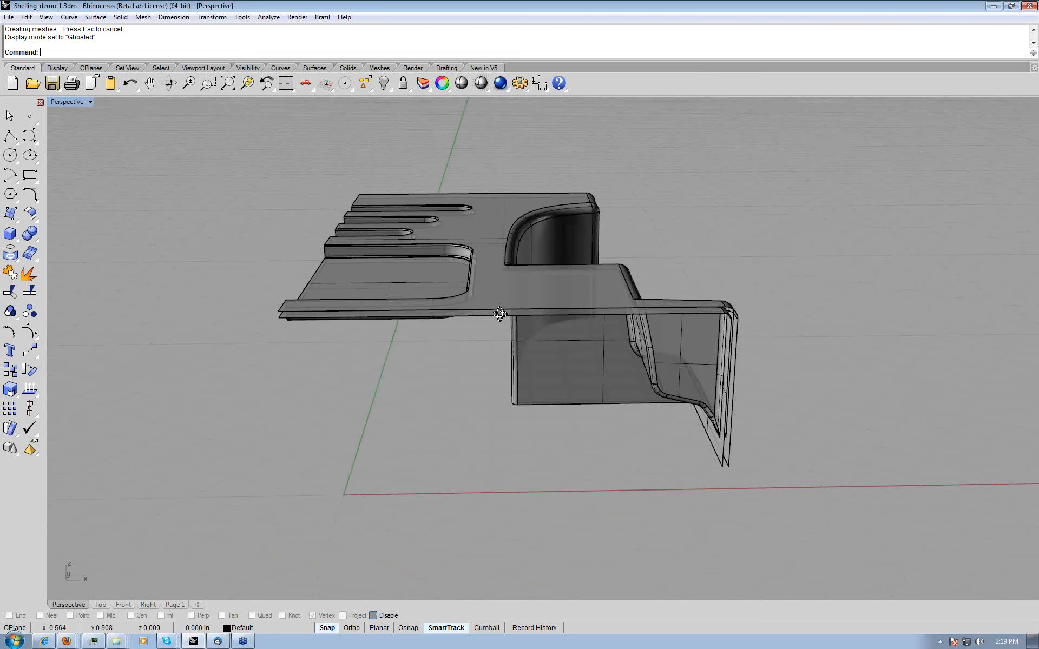
right_click_drag(499, 315, 471, 320)
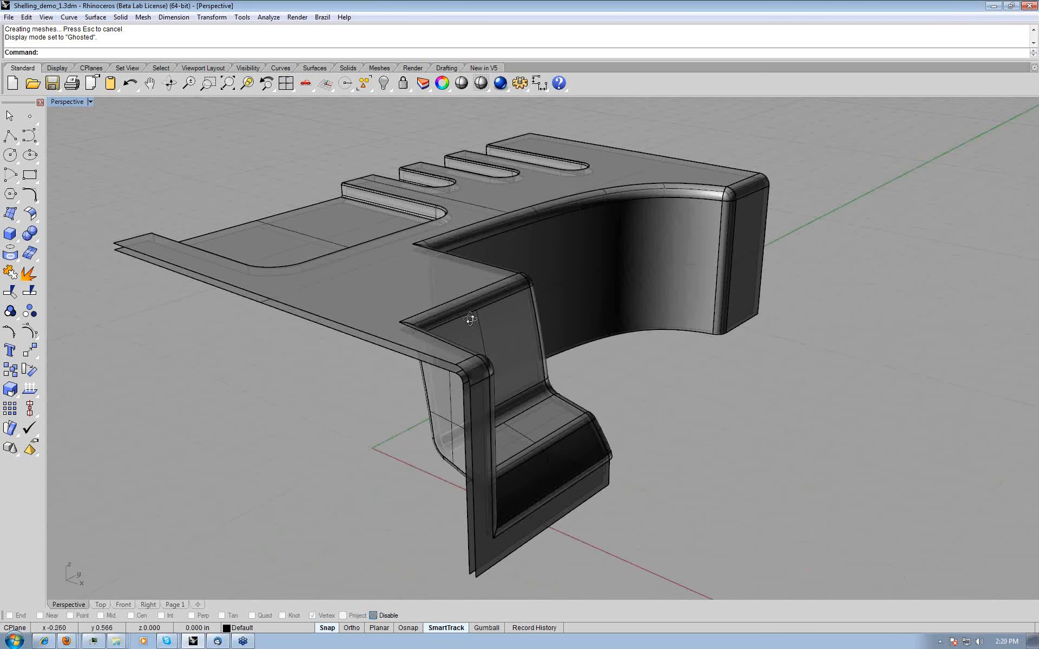
right_click_drag(471, 320, 482, 325)
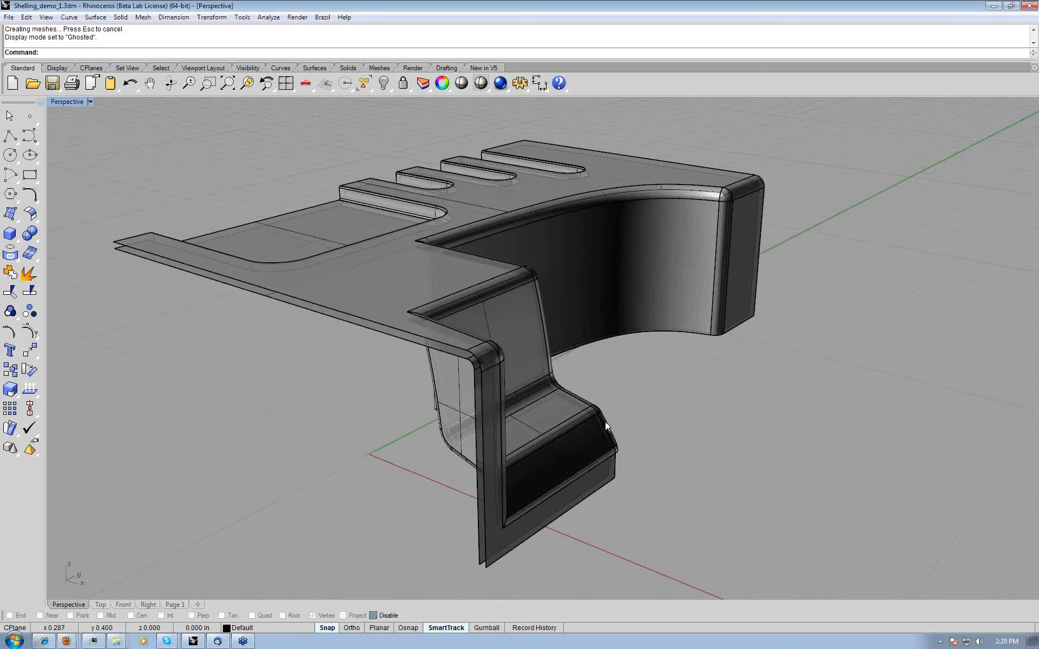
- Inspect the bottom edges beneath the stepped side cutout, where the offset walls meet the end of the fillet
right_click_drag(606, 421, 416, 319)
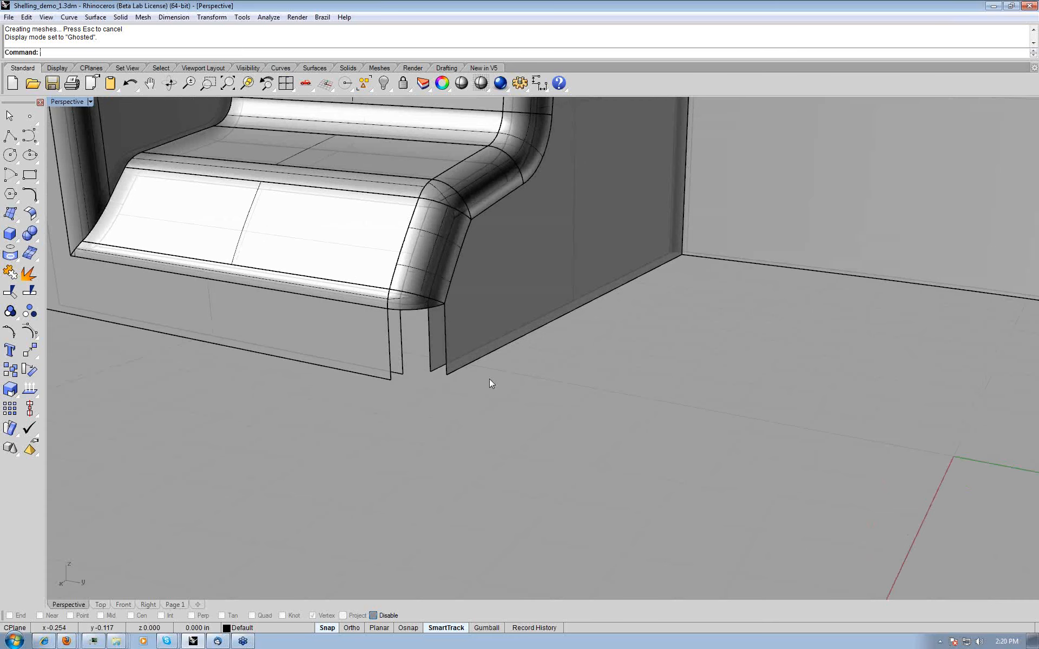
right_click_drag(490, 383, 989, 392)
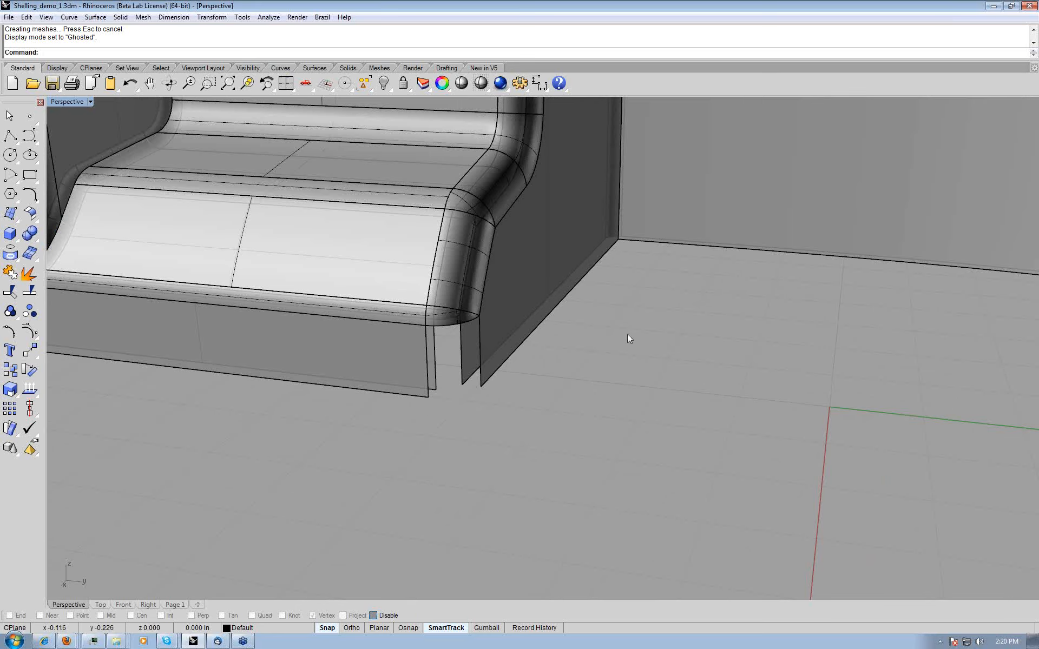
right_click_drag(629, 339, 772, 329)
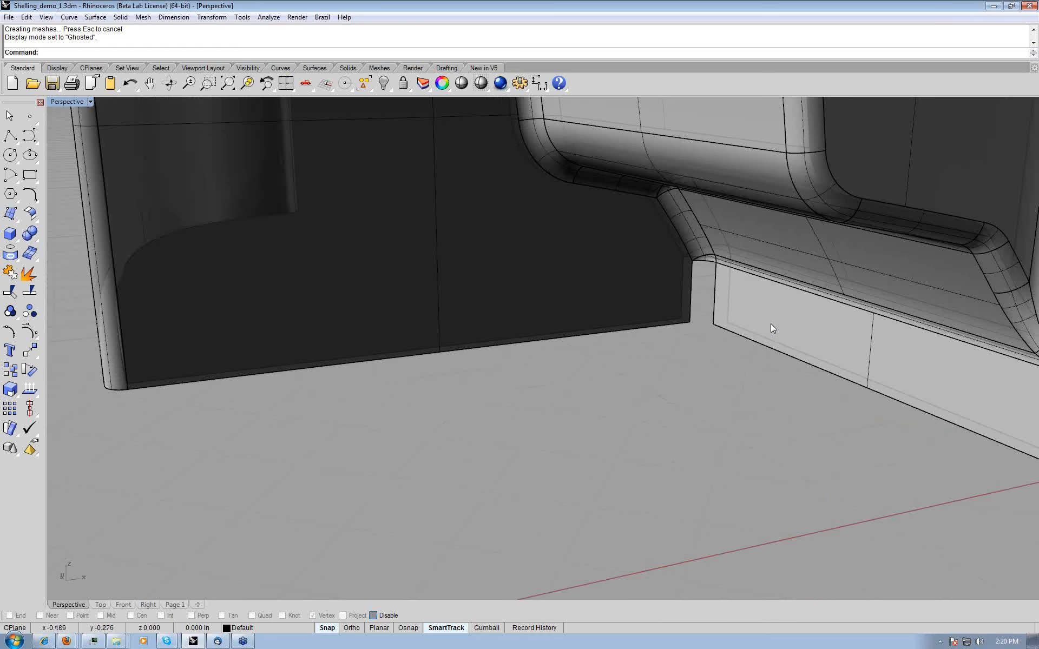
right_click_drag(773, 329, 459, 143)
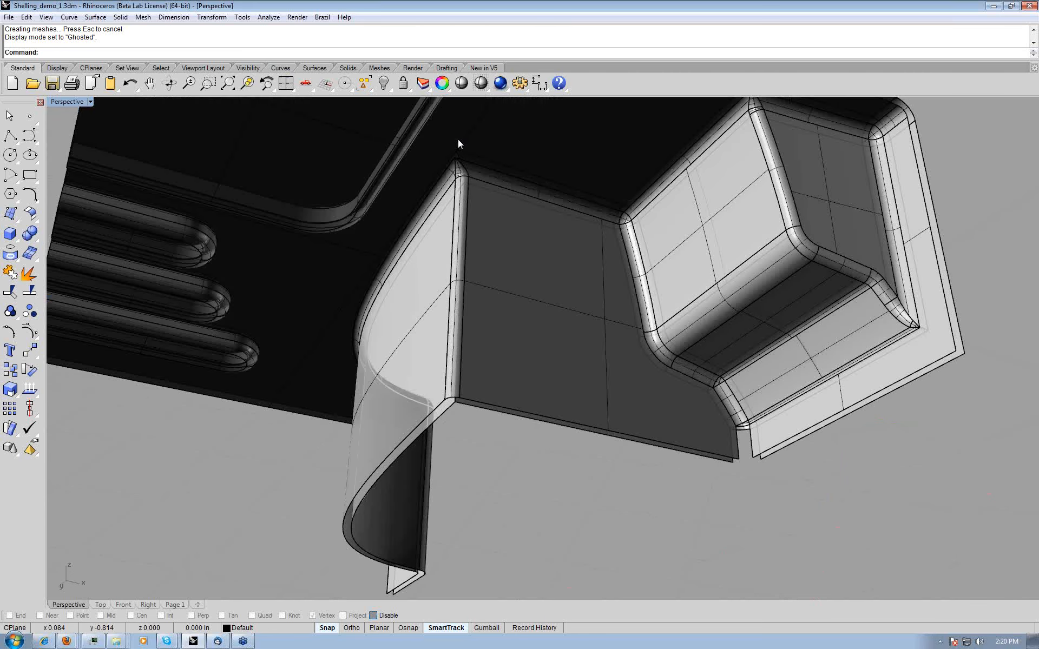
- Examine the fillets, inner walls and open edges of the offset quarter polysurface from below, the side and above
scroll(459, 143, "up", 5)
right_click_drag(459, 144, 436, 205)
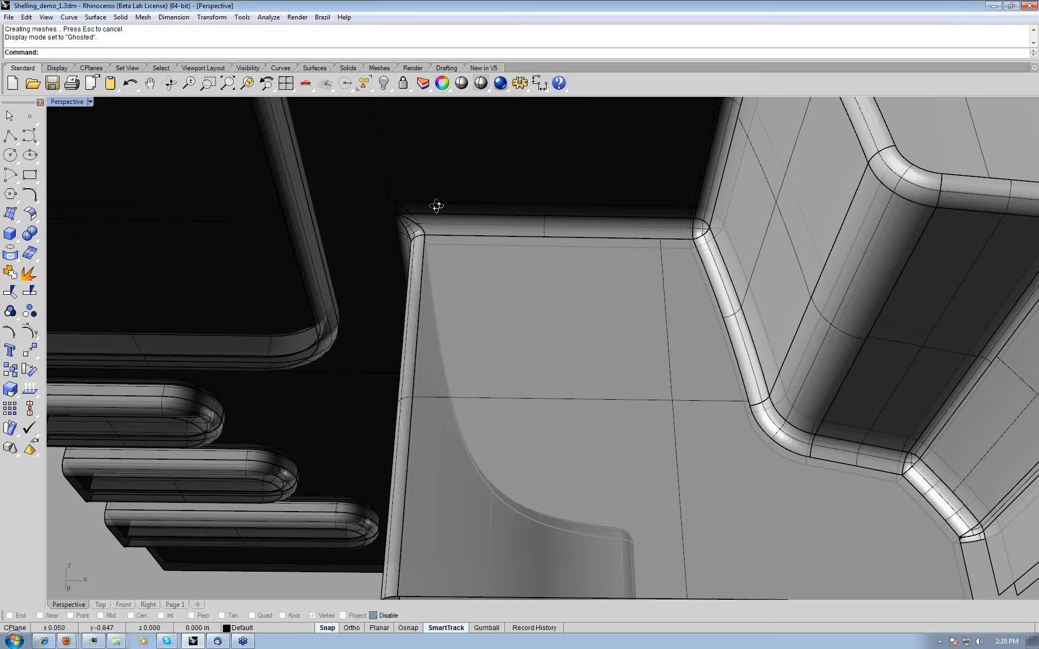
right_click_drag(436, 206, 956, 394)
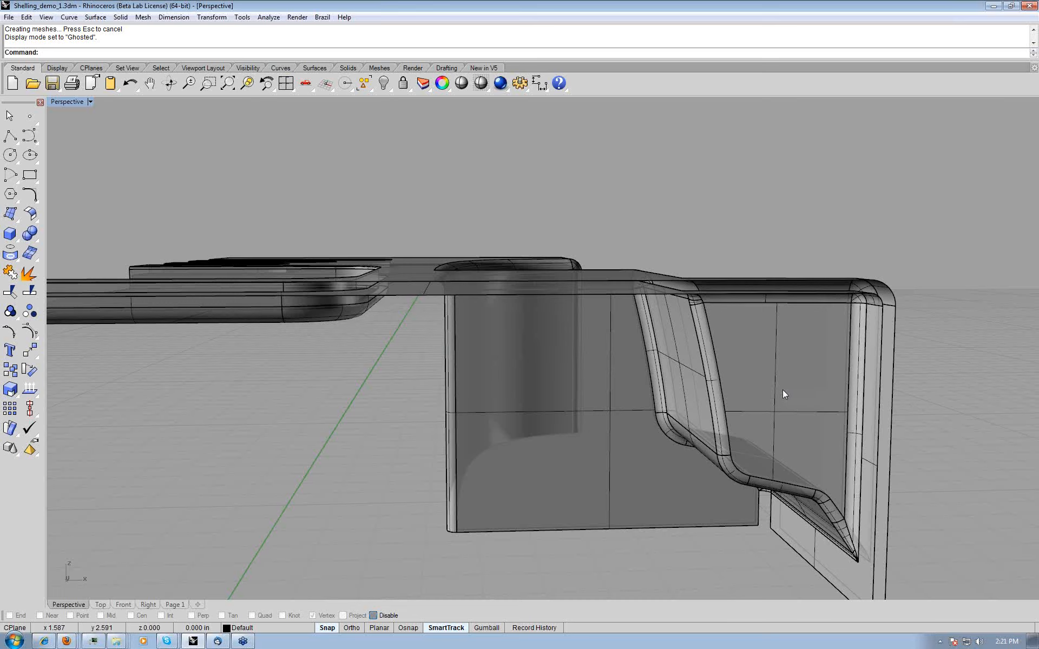
right_click_drag(782, 390, 956, 410)
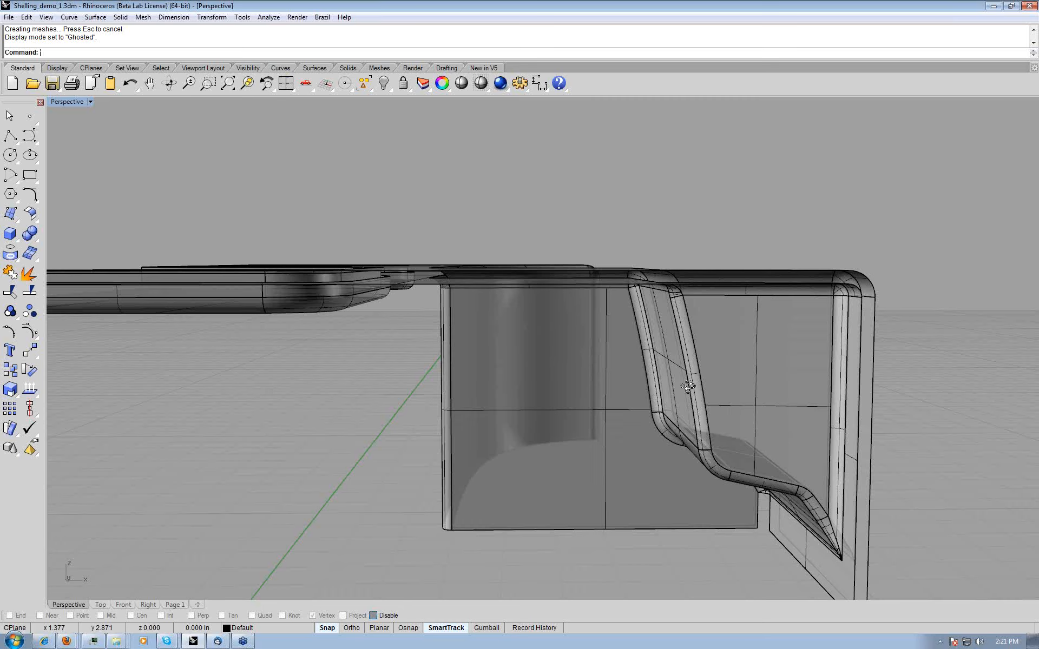
right_click_drag(688, 387, 682, 407)
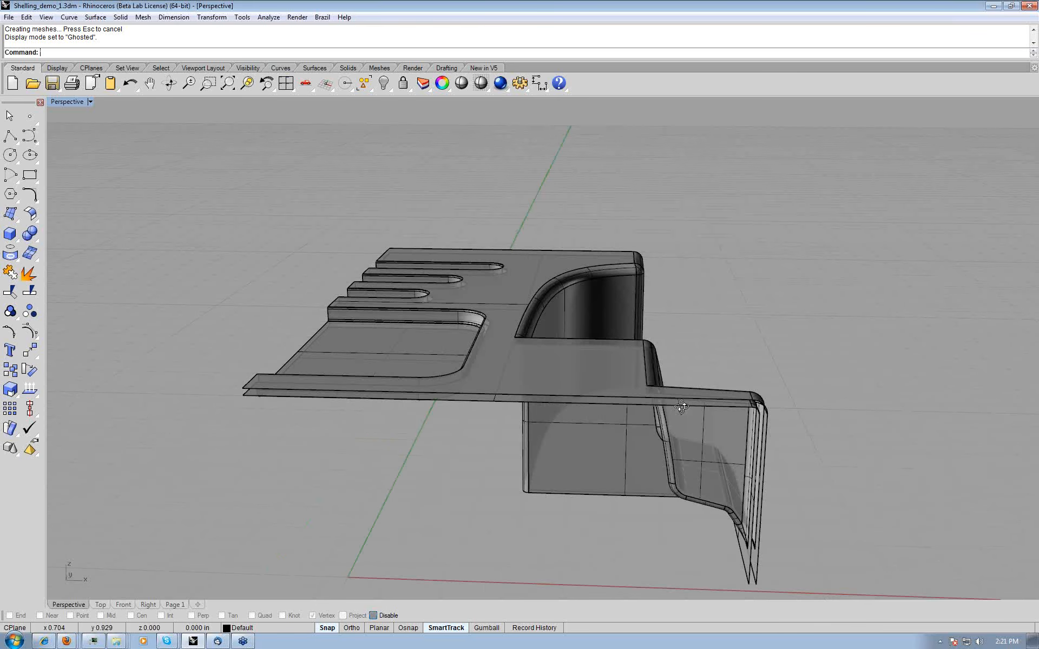
right_click_drag(682, 407, 658, 425)
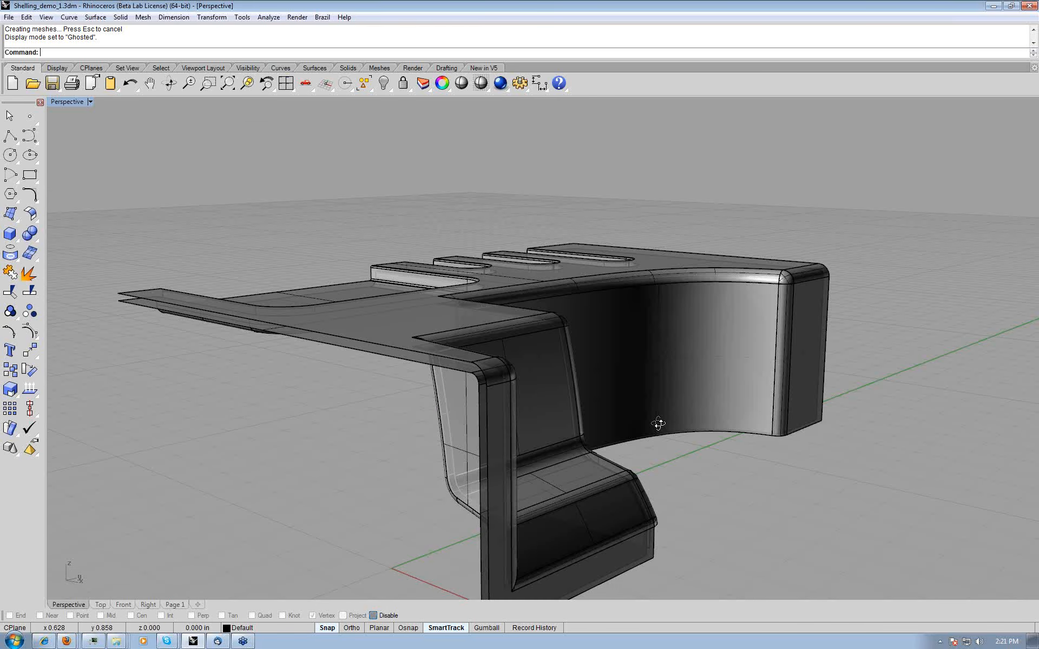
right_click_drag(659, 424, 699, 430)
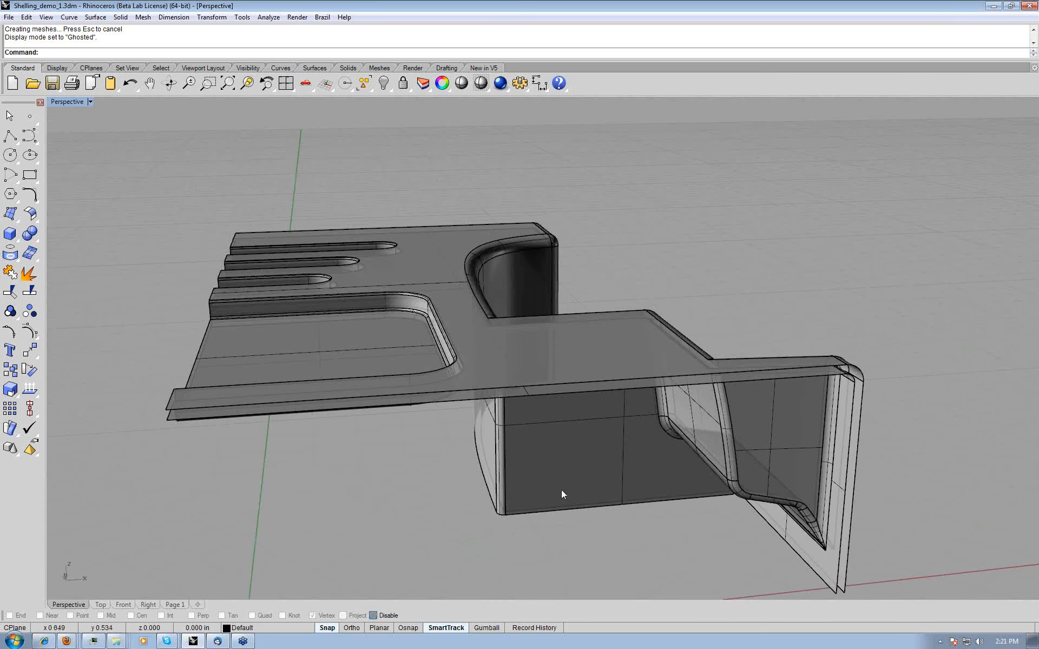
right_click_drag(562, 491, 534, 482)
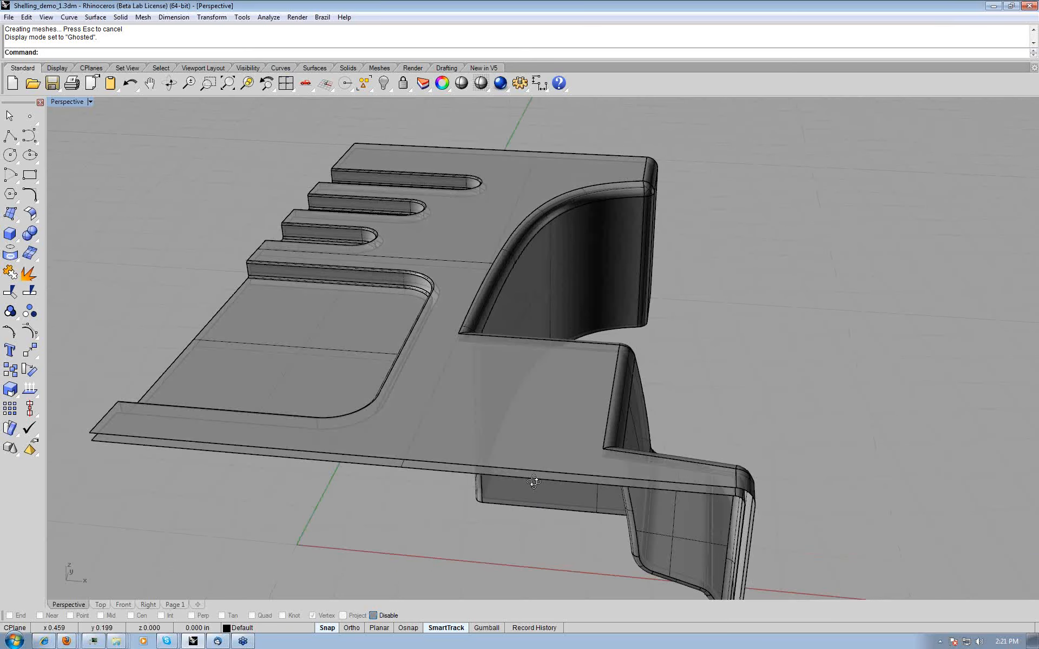
right_click_drag(534, 482, 643, 469)
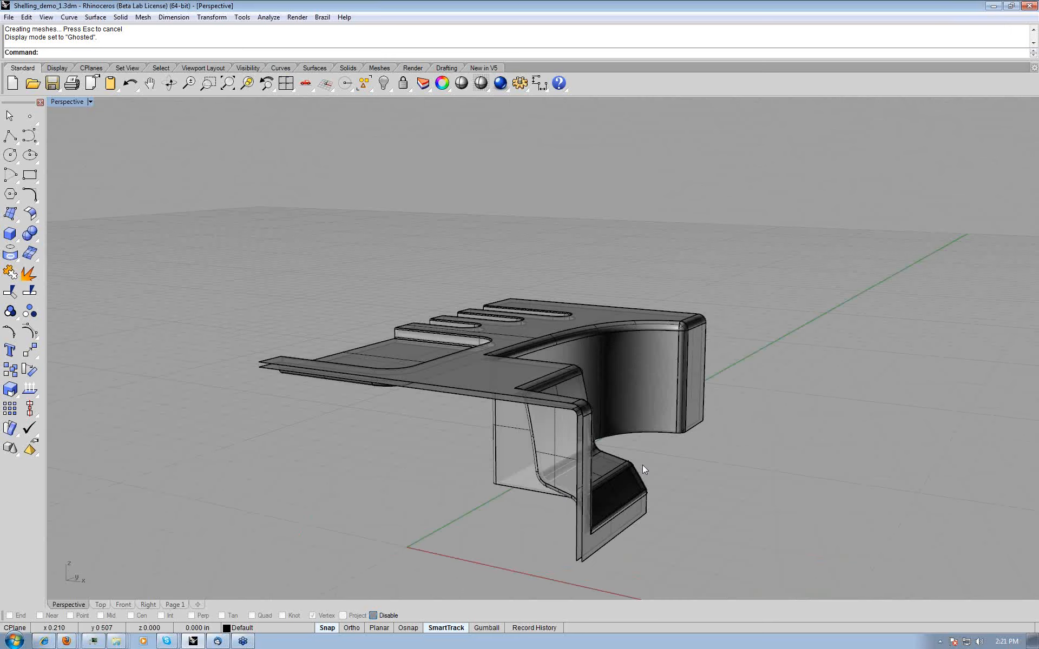
right_click_drag(643, 469, 638, 440)
- Open the recent model Eames_round_table.3dm, discarding the changes to Shelling_demo_1.3dm
left_click(9, 17)
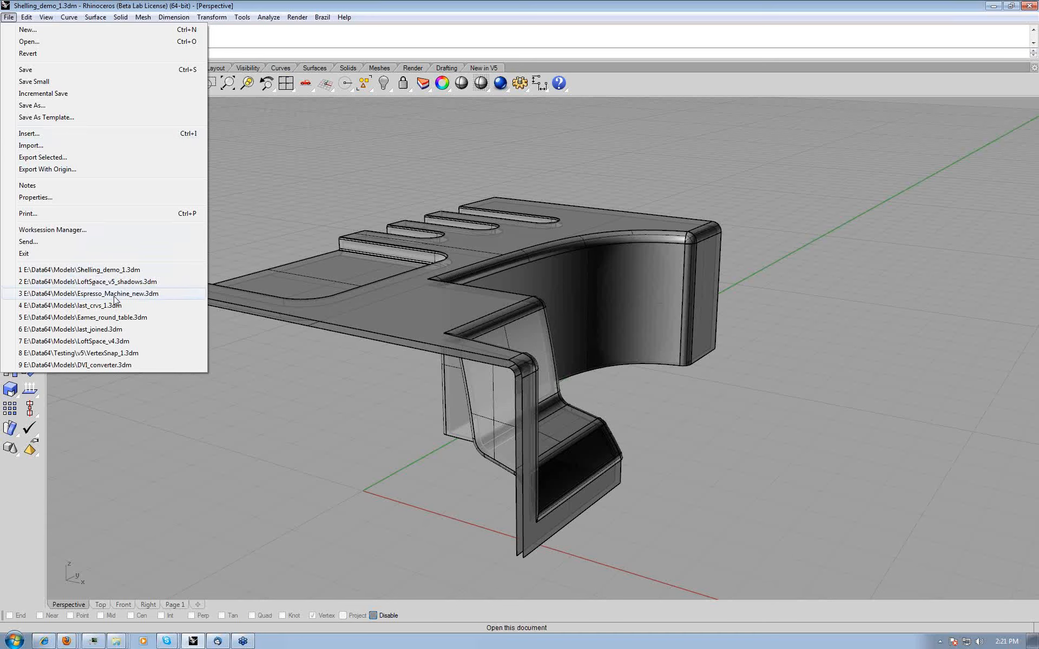
left_click(133, 319)
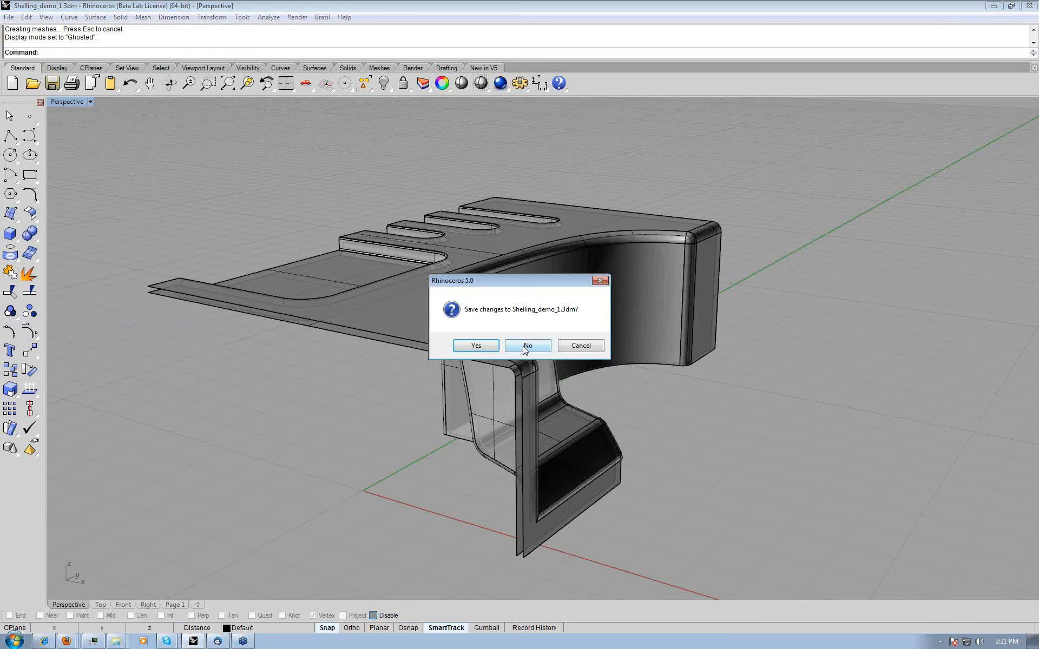
left_click(522, 345)
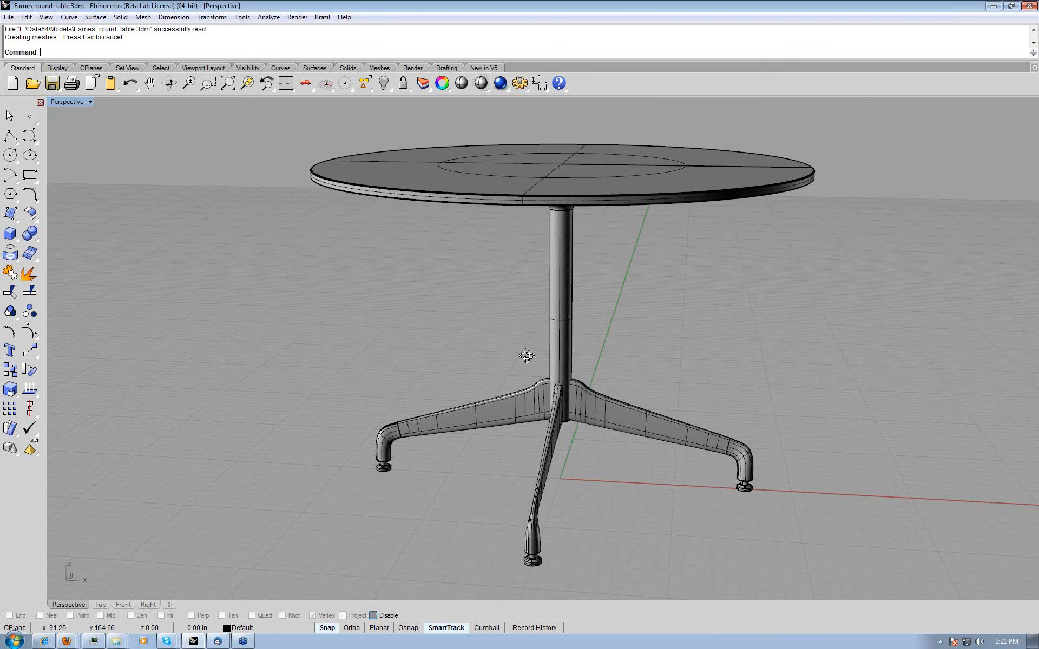
- Hide the round tabletop and select the pedestal column with its flared support dish
right_click_drag(527, 355, 470, 298)
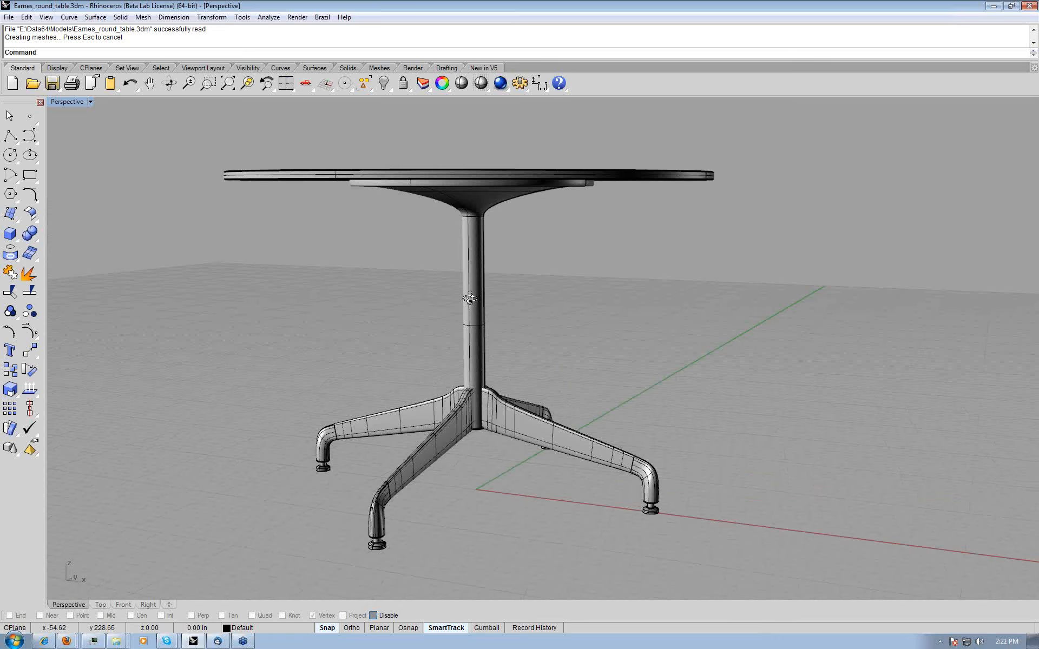
right_click_drag(470, 299, 569, 293)
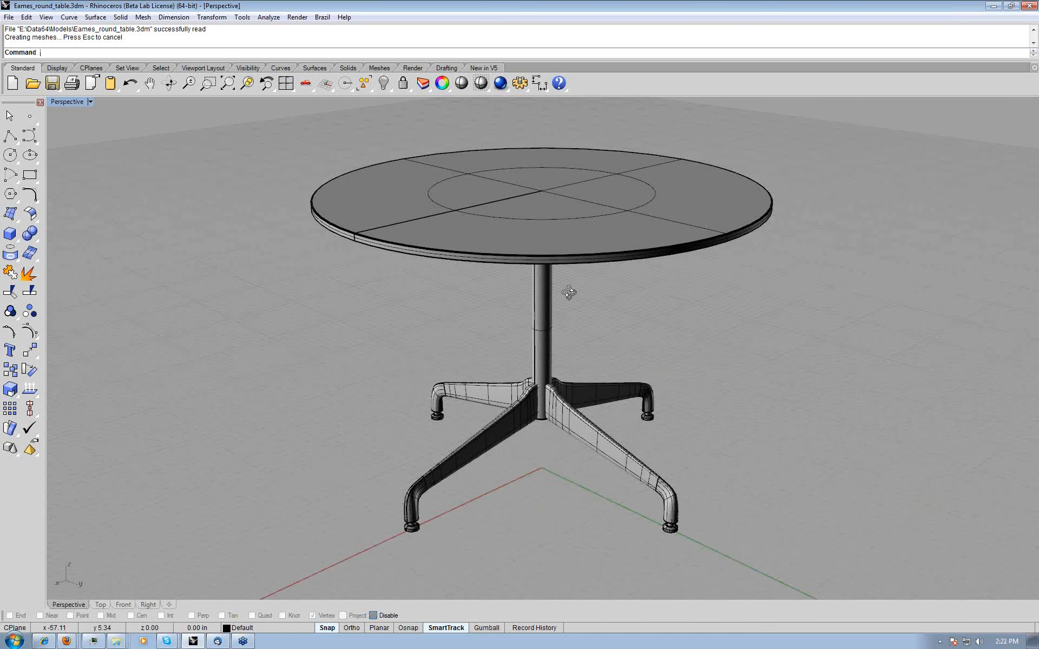
right_click_drag(569, 292, 676, 332)
scroll(585, 158, "up", 10)
scroll(677, 333, "down", 10)
right_click_drag(676, 332, 665, 271)
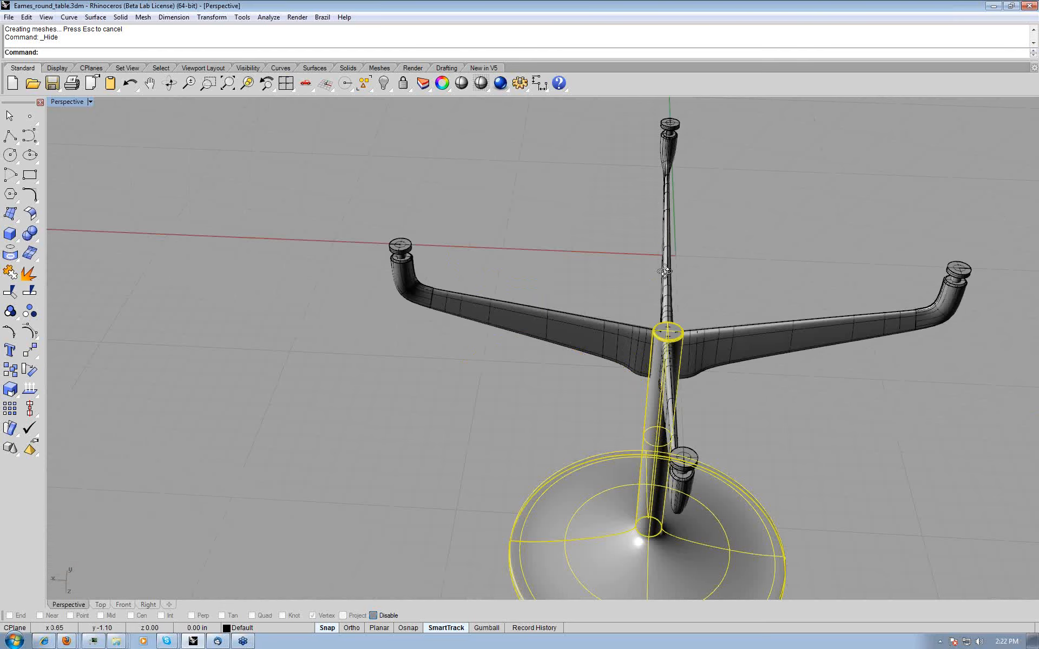
- Turn on the solid edit points of the selected pedestal with SolidPtOn
right_click_drag(665, 271, 631, 251)
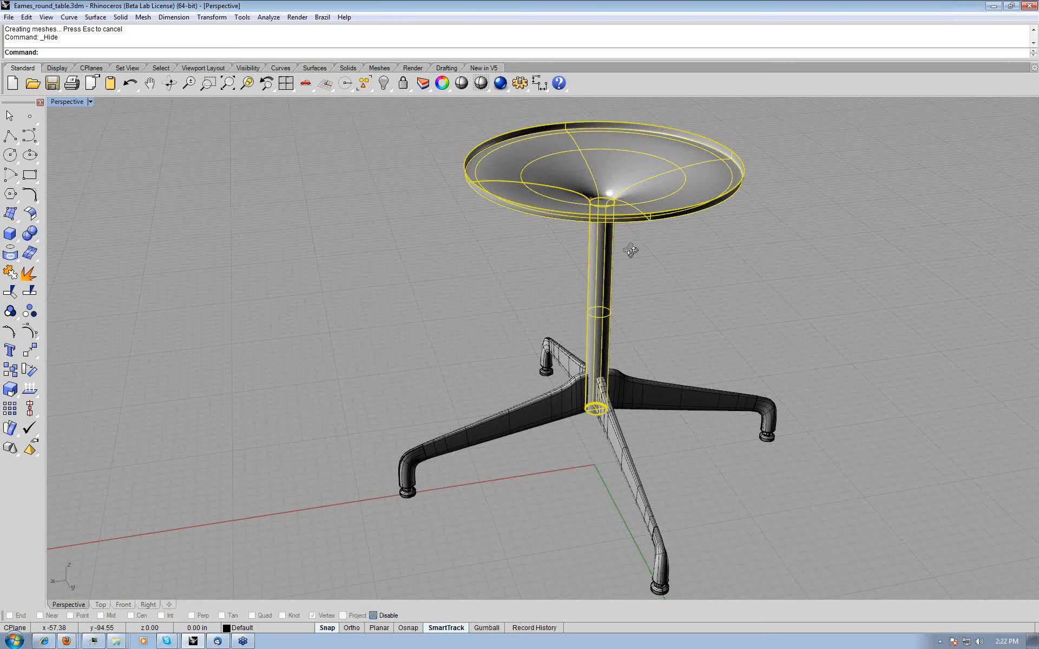
type("SolidPt")
right_click_drag(631, 250, 584, 320, "shift")
key("Return")
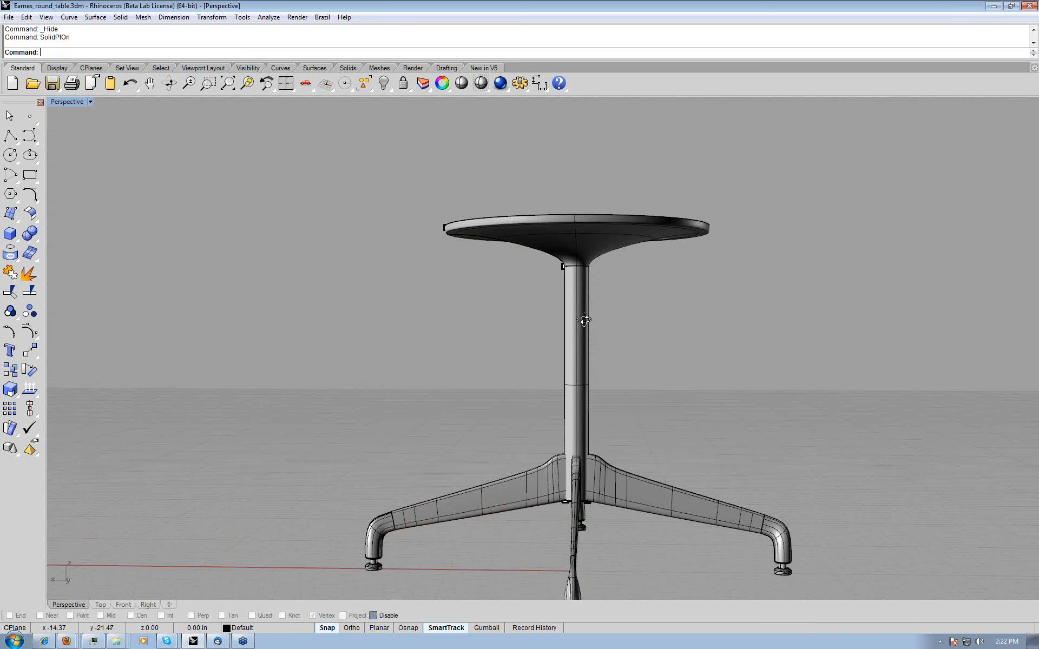
- Select the two solid edit points at the pedestal's upper end, on the dish rim and at the top of the column
right_click_drag(584, 320, 676, 395)
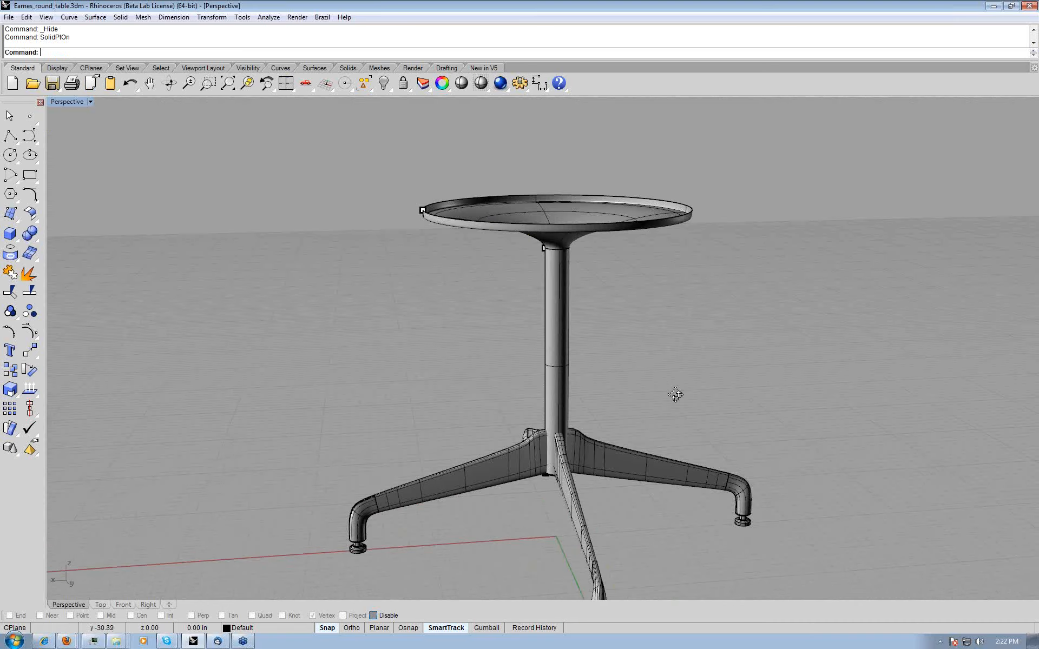
right_click_drag(676, 395, 676, 393)
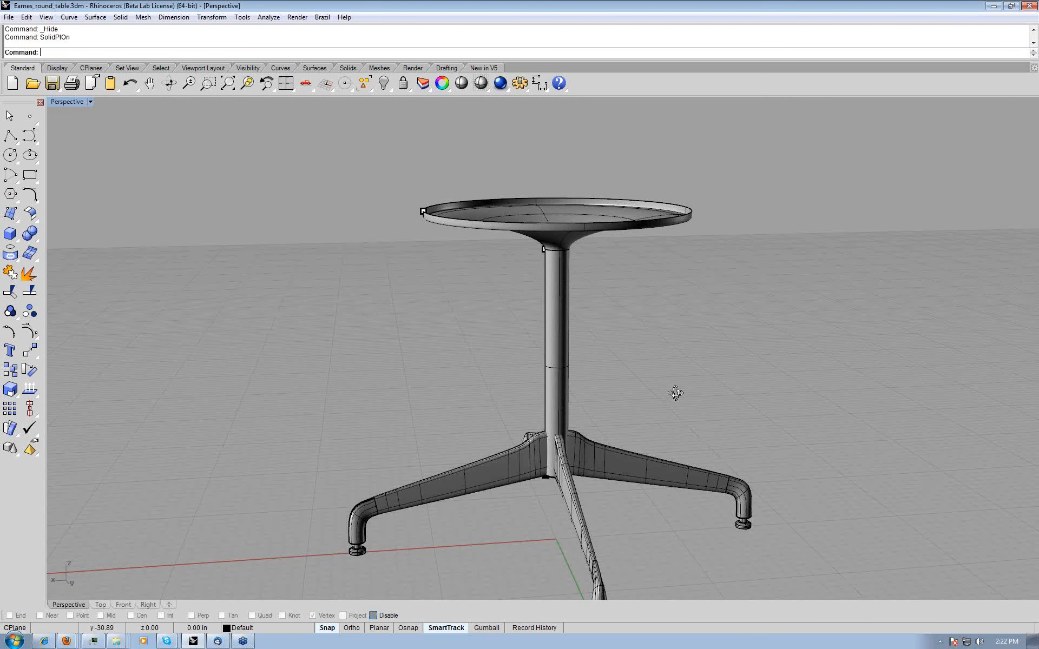
mouse_move(676, 393)
right_mouse_down()
mouse_move(640, 395)
mouse_move(664, 399)
right_mouse_up()
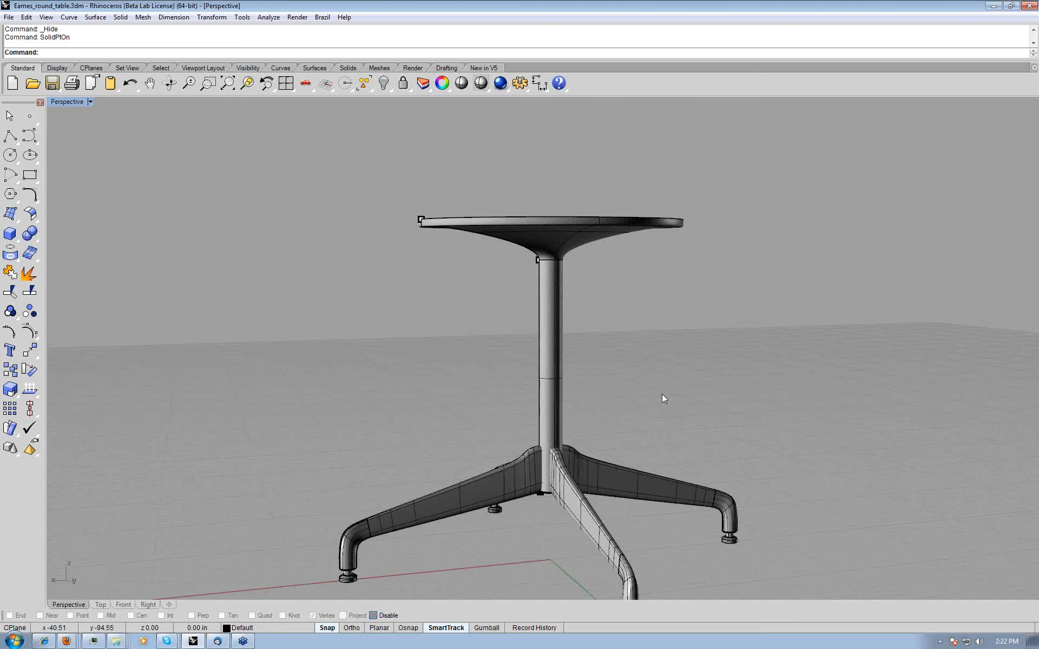
right_click_drag(664, 399, 485, 220)
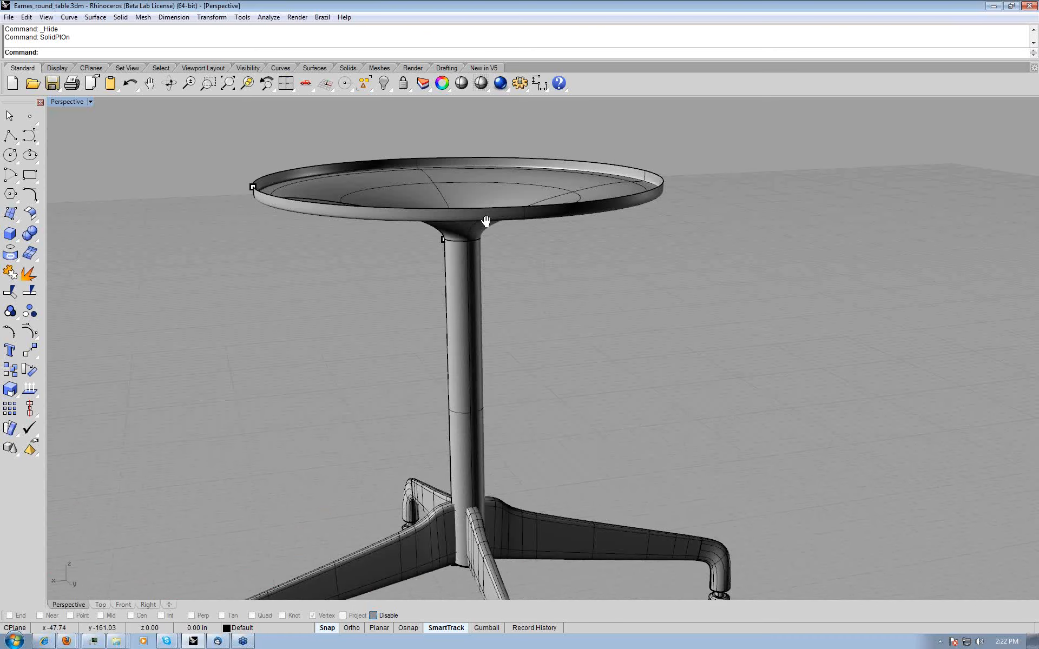
right_click_drag(486, 221, 458, 372)
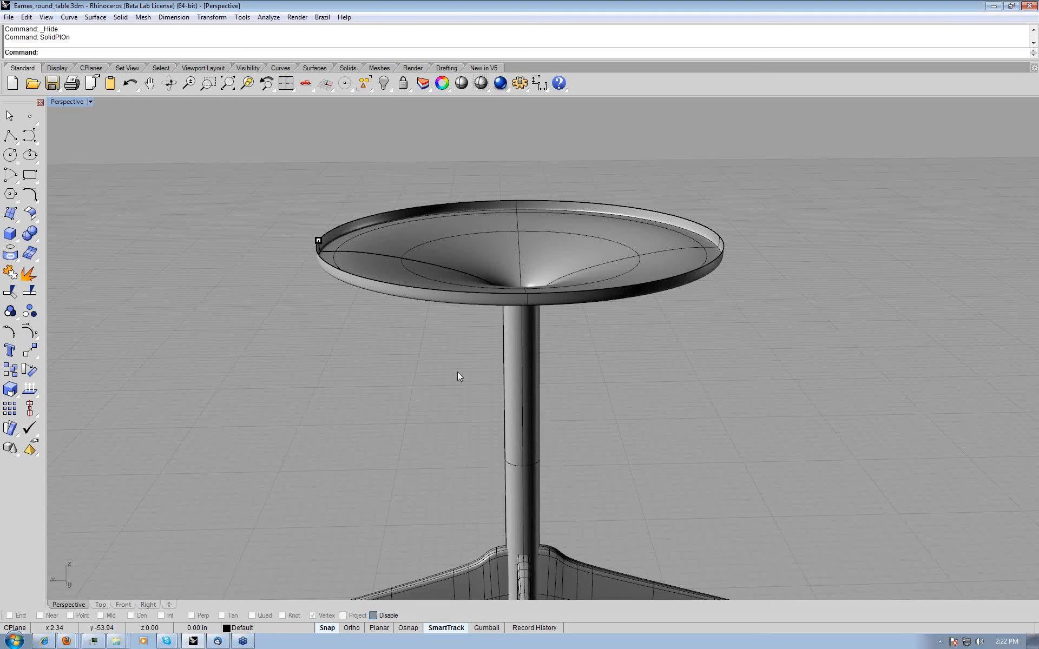
right_click_drag(457, 372, 460, 361)
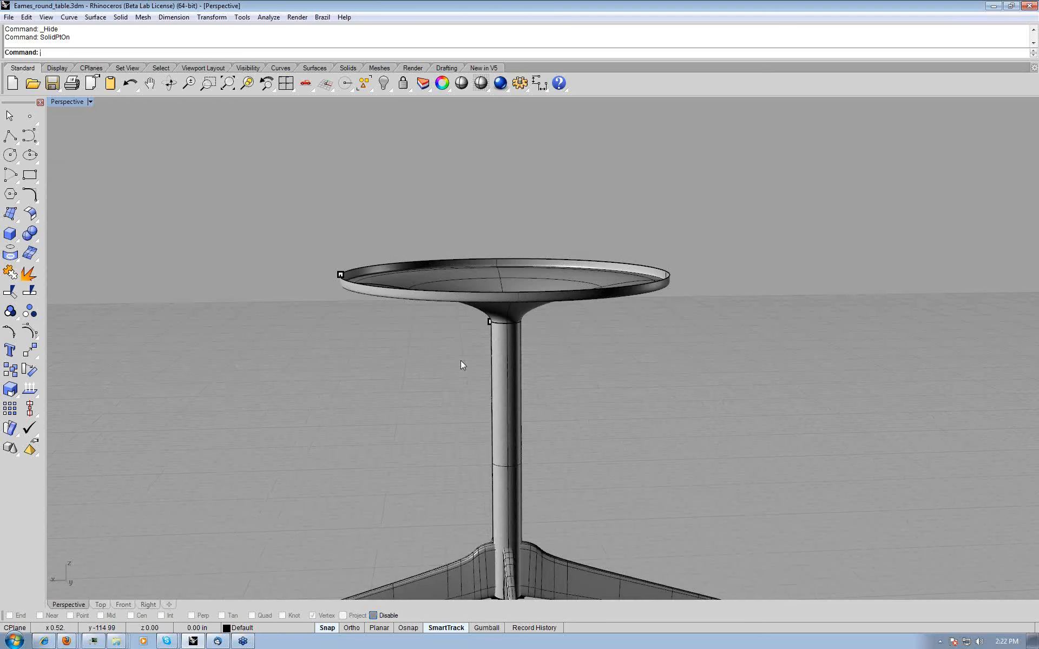
right_click_drag(460, 360, 241, 143)
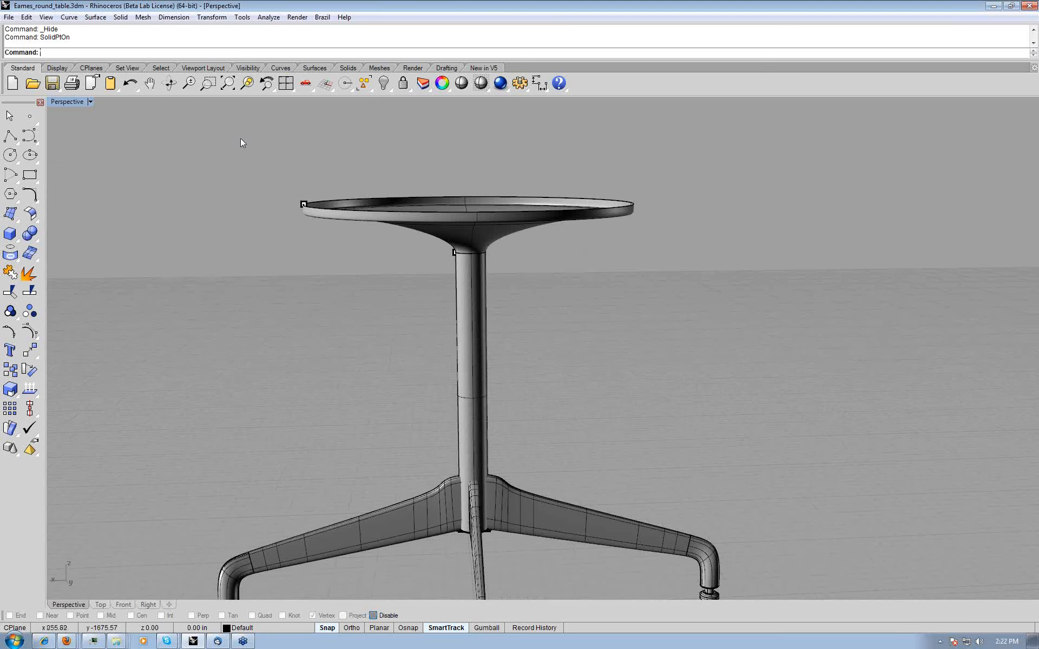
left_click_drag(240, 138, 468, 295)
- Try lowering the two selected edit points freehand to shorten the pedestal, and undo the move
right_click_drag(469, 295, 441, 272)
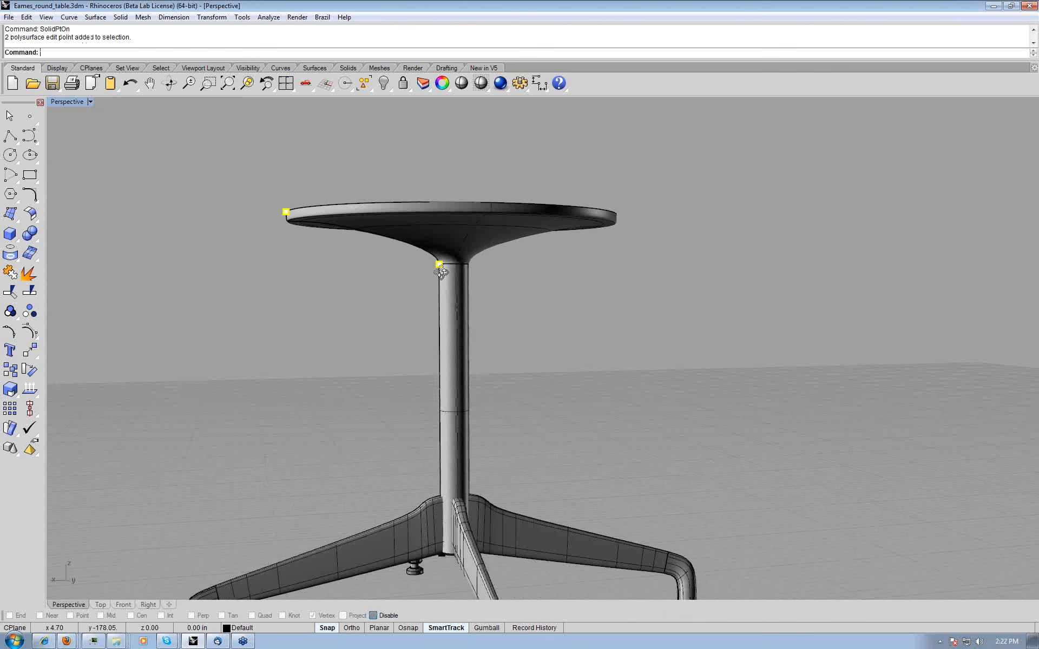
right_click_drag(441, 272, 538, 332)
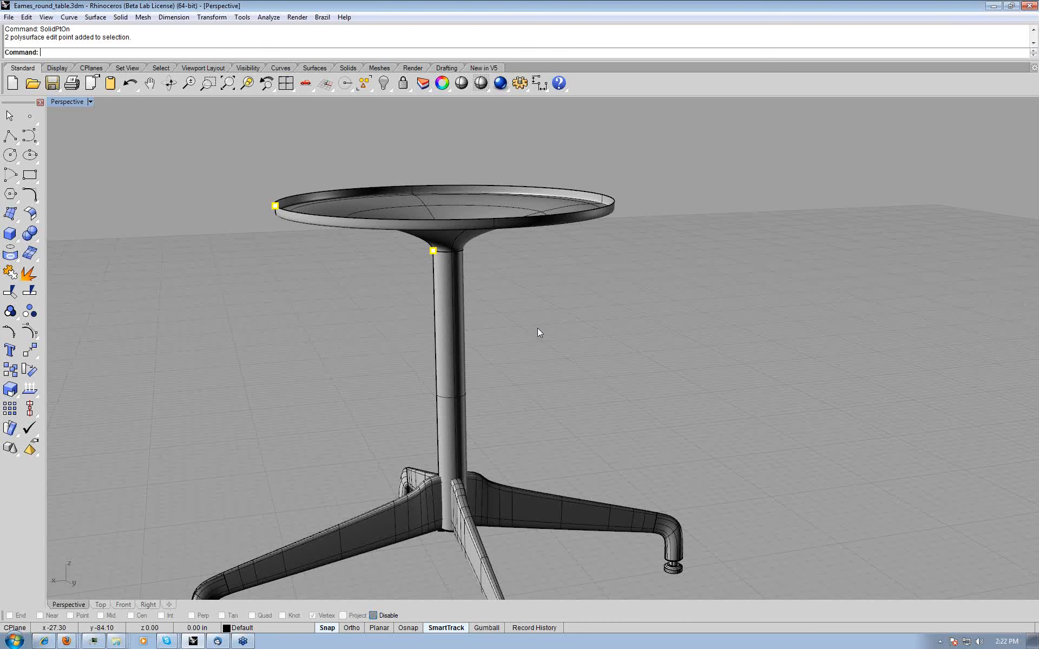
right_click_drag(538, 329, 418, 331)
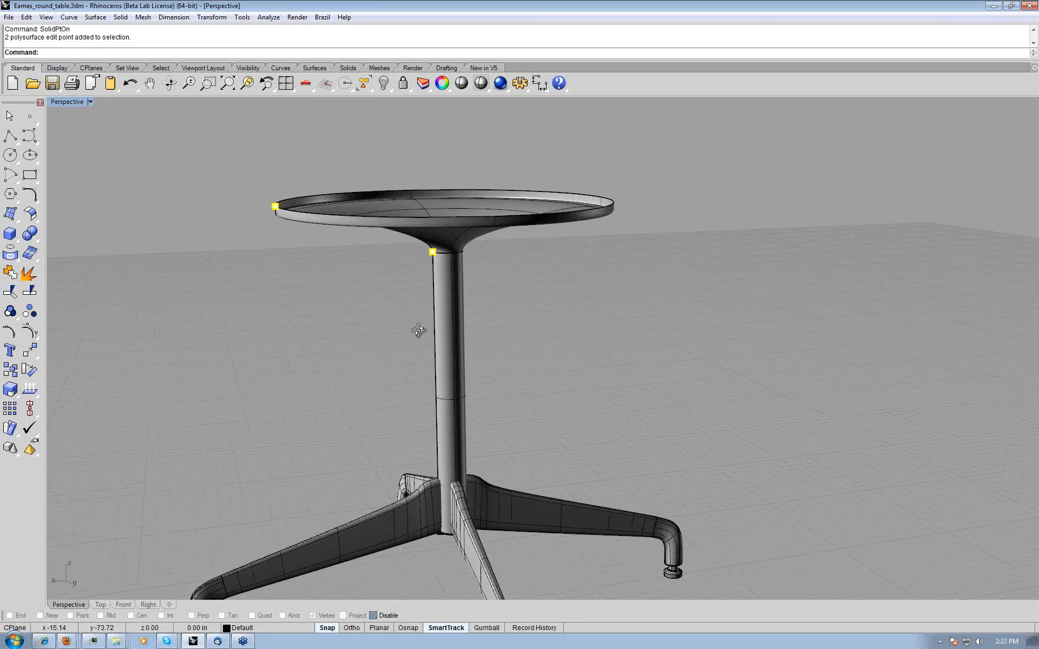
right_click_drag(419, 331, 423, 239)
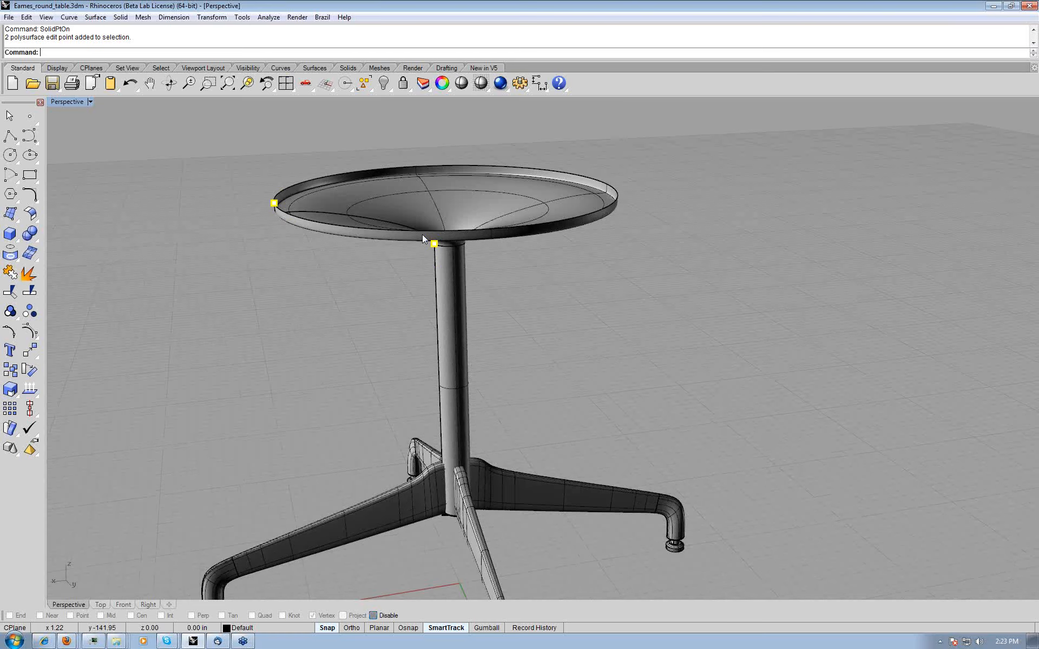
left_click_drag(423, 235, 443, 335)
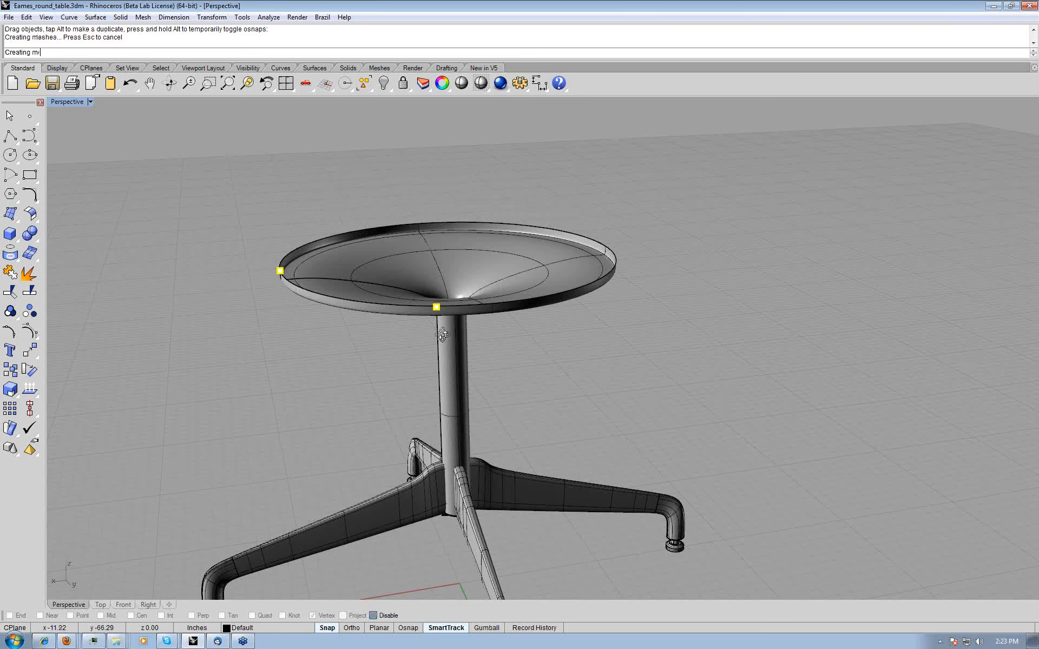
right_click_drag(442, 336, 470, 493)
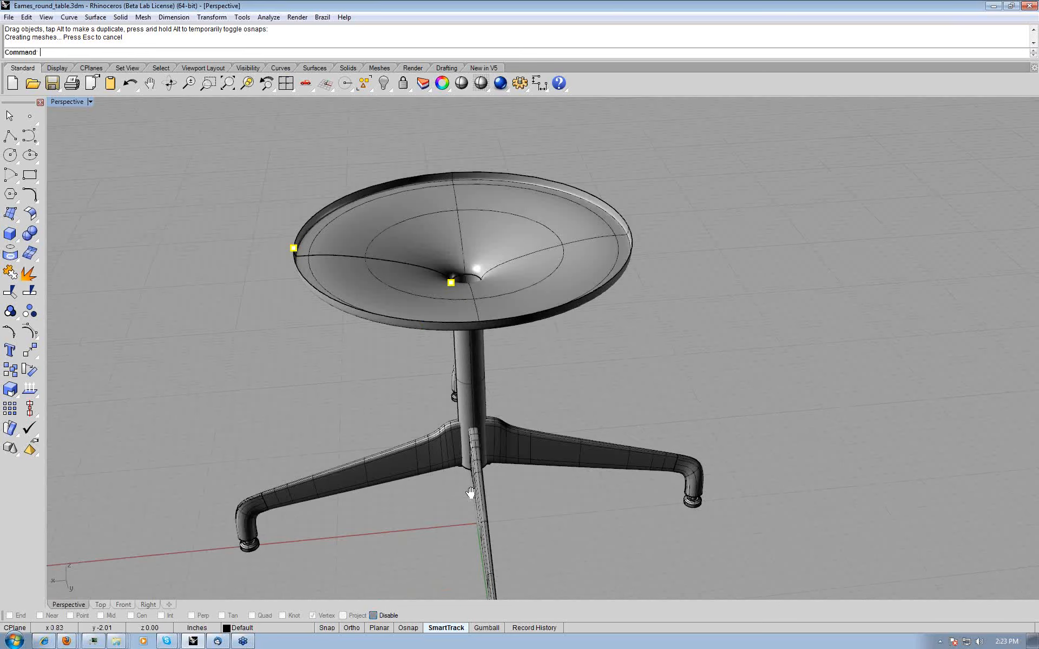
key("ctrl+z")
- Turn on the Gumball for the two selected pedestal edit points
right_click_drag(470, 491, 504, 428)
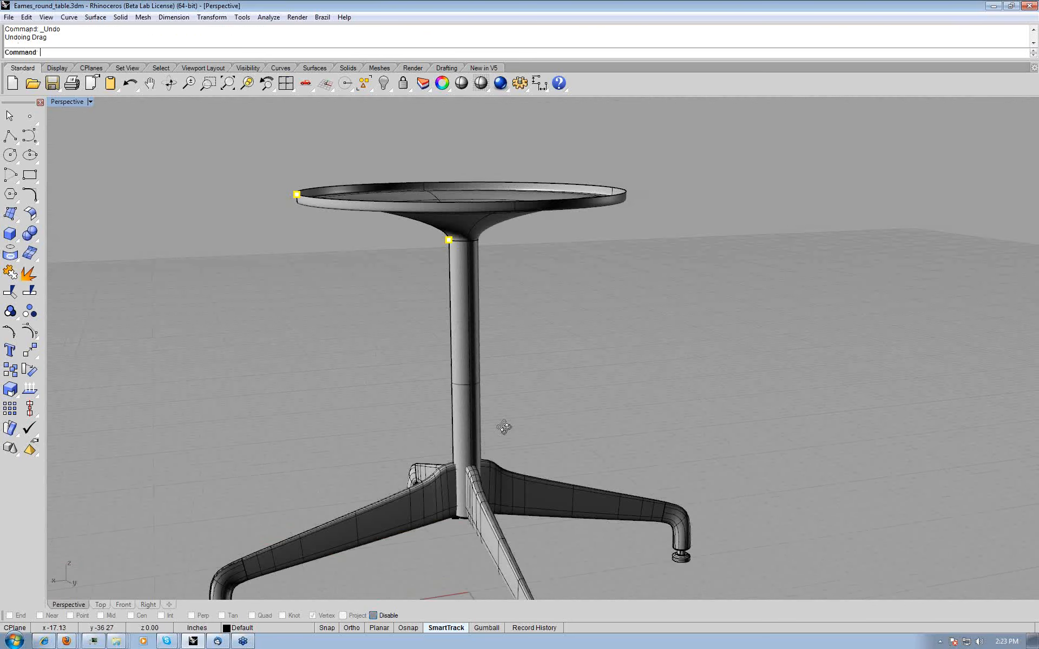
right_click_drag(504, 427, 454, 604)
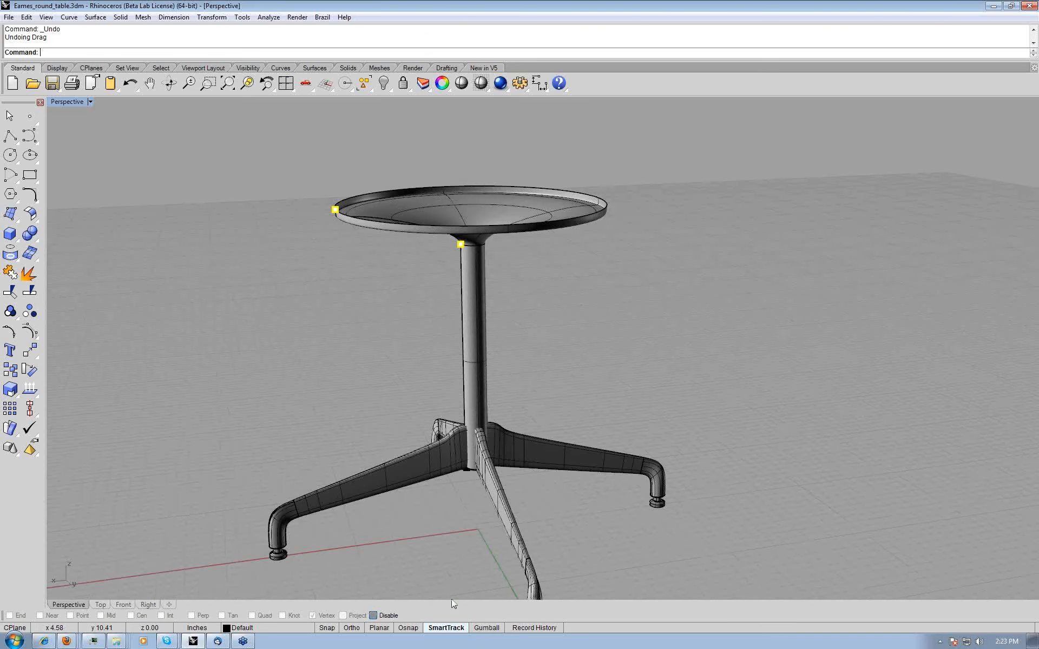
left_click(487, 628)
- Try lowering the two edit points about 4.69 in along the Gumball's vertical axis, and undo the move
right_click_drag(556, 388, 441, 301, "shift")
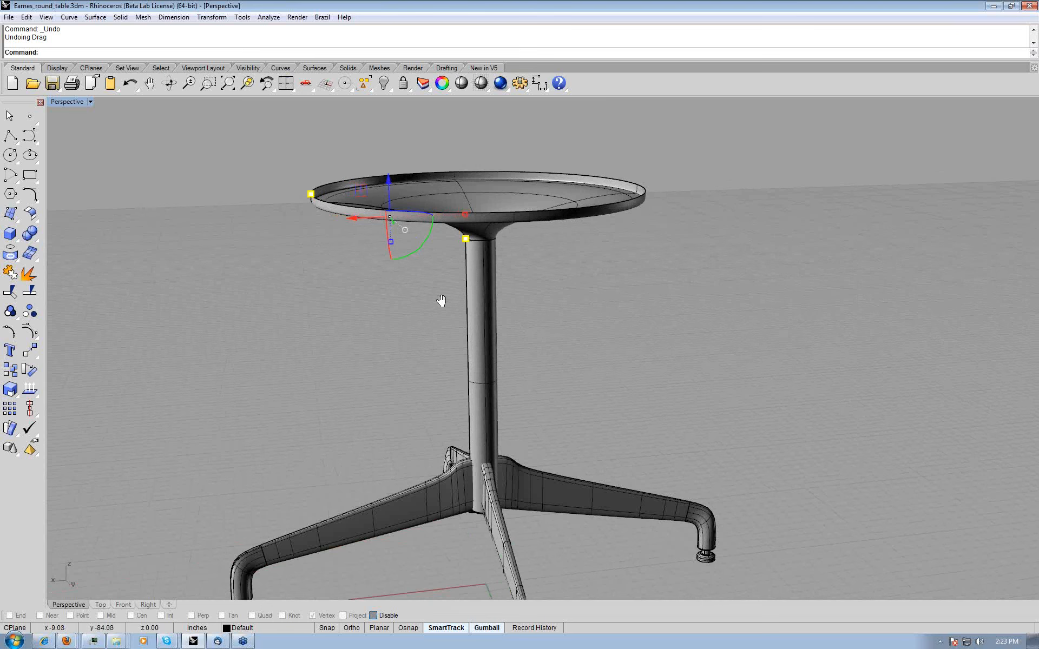
right_click_drag(442, 301, 581, 307, "shift")
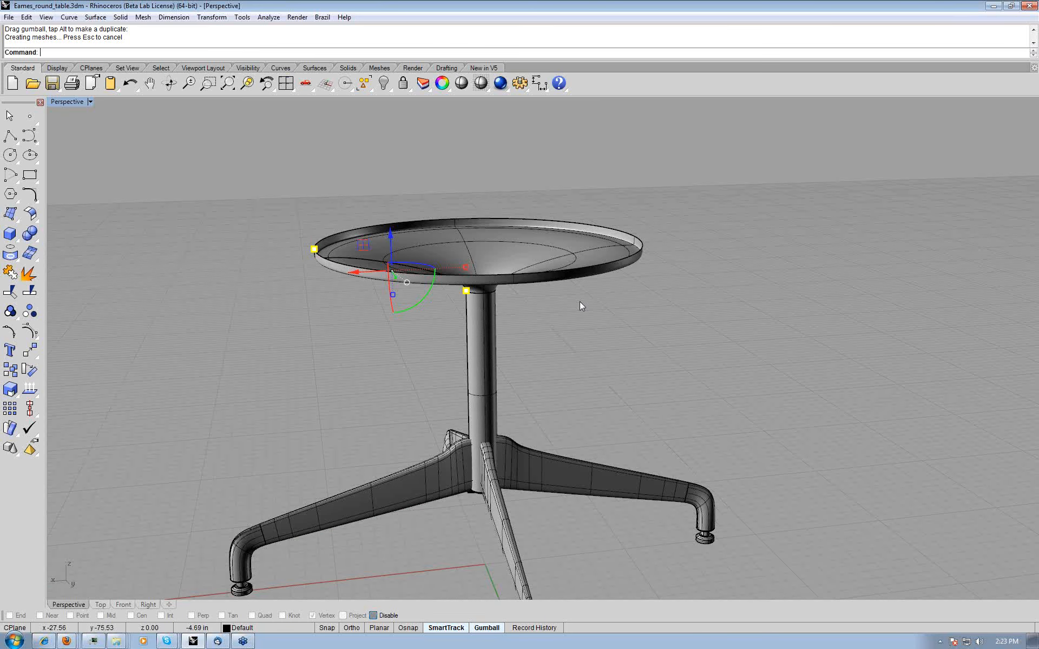
key("ctrl+z")
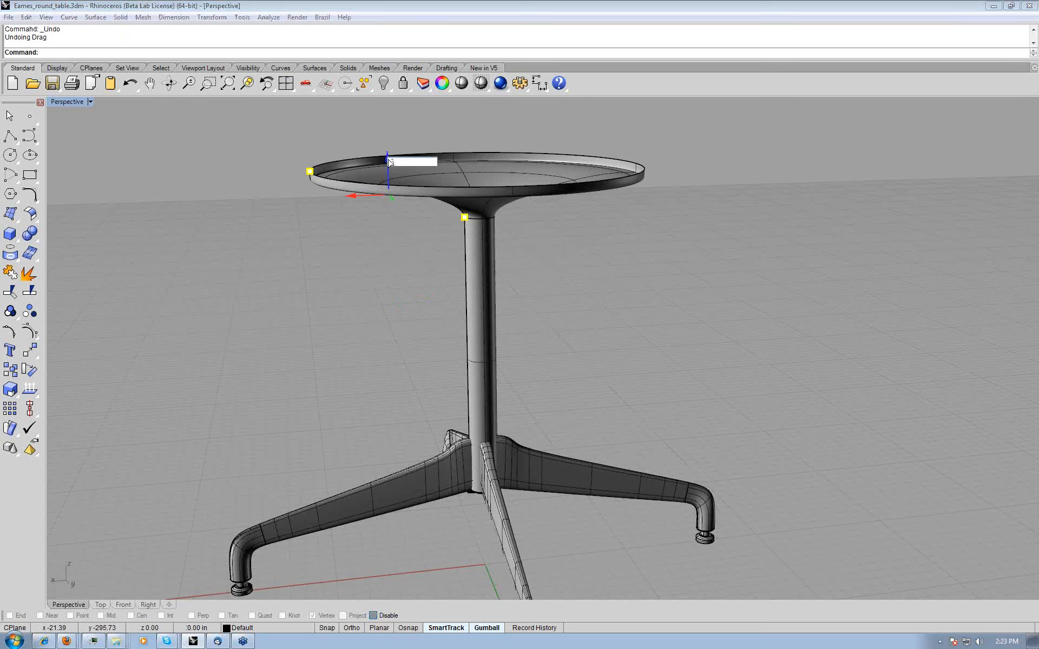
- Lower the two edit points along the Gumball's vertical axis by entering a numeric distance
key("ctrl+y")
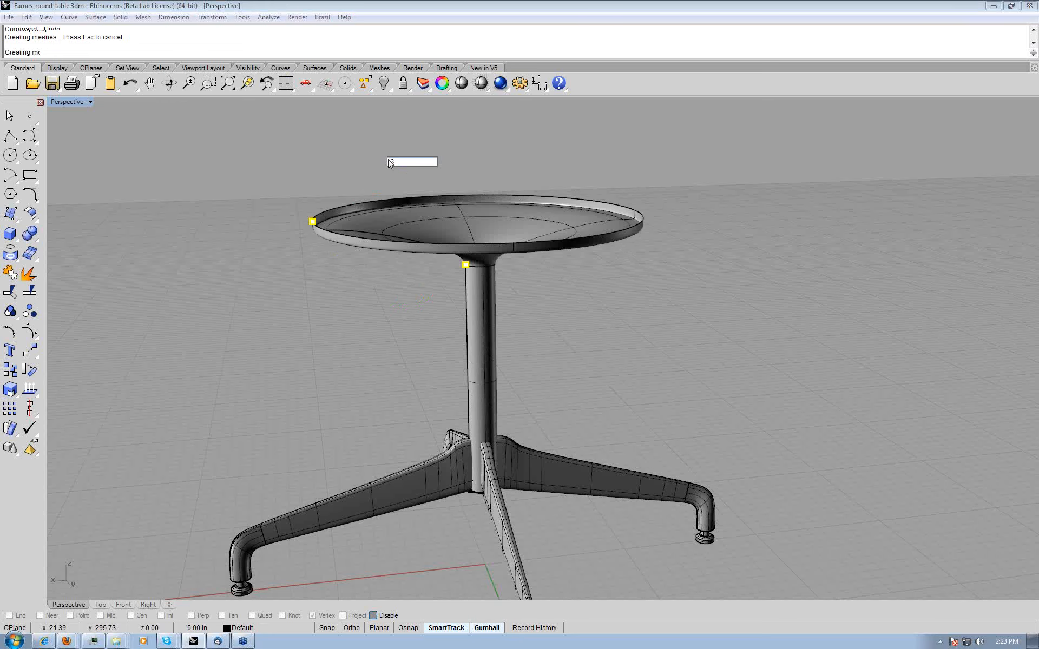
- Undo the last vertical Gumball move of the two pedestal edit points
key("ctrl+z")
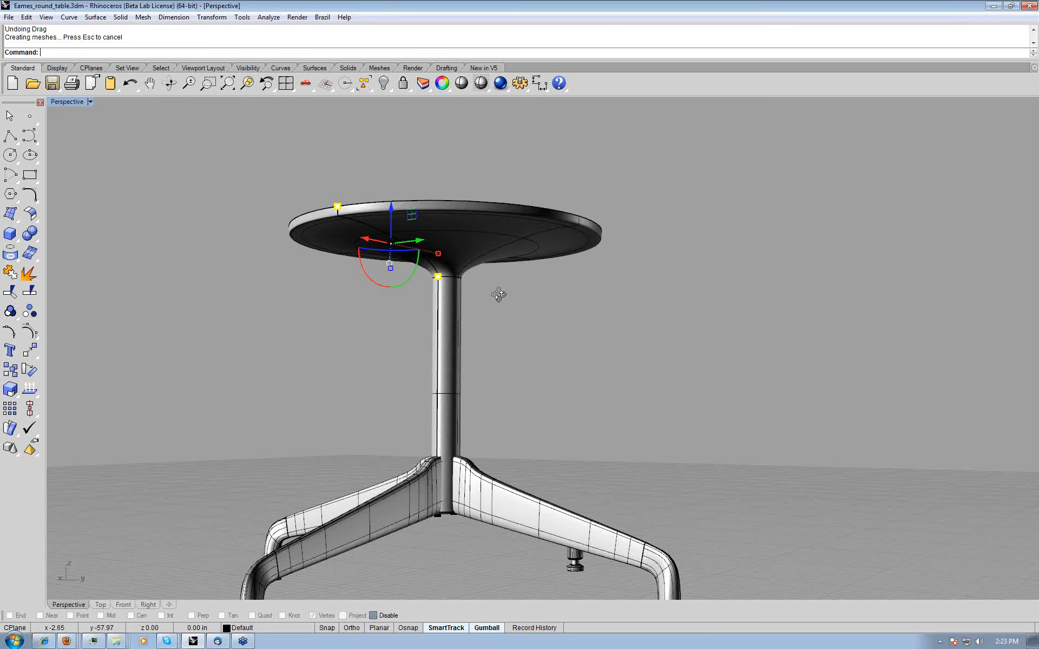
right_click_drag(498, 294, 423, 314)
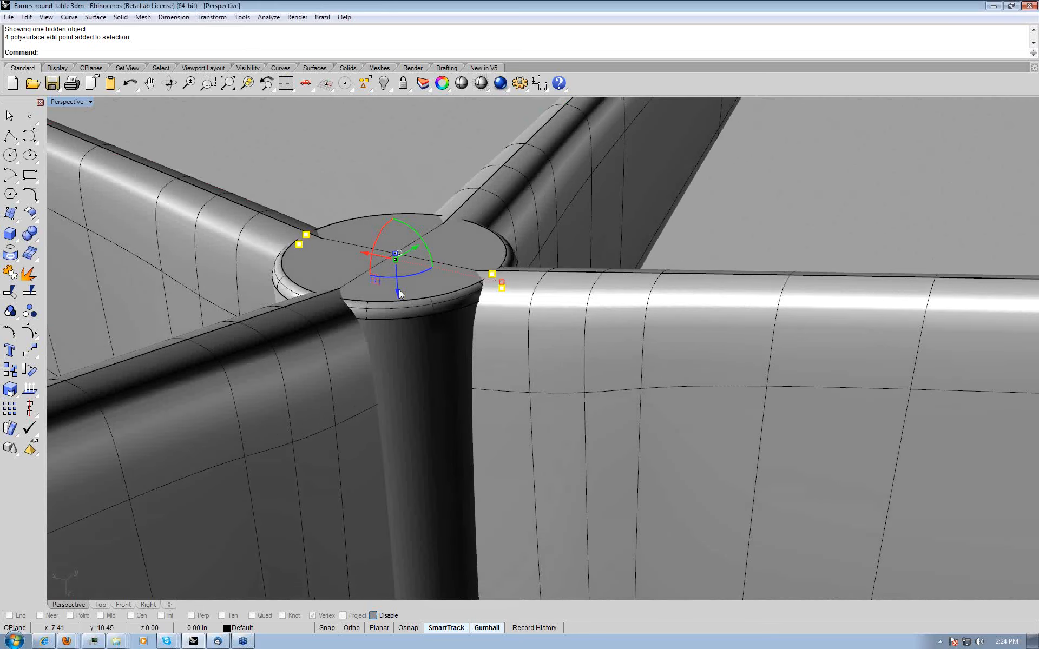
- Lower the four edit points at the pedestal's bottom end about 0.71 in along the Gumball's vertical axis, and raise them about 0.20 in
left_click_drag(398, 290, 402, 242)
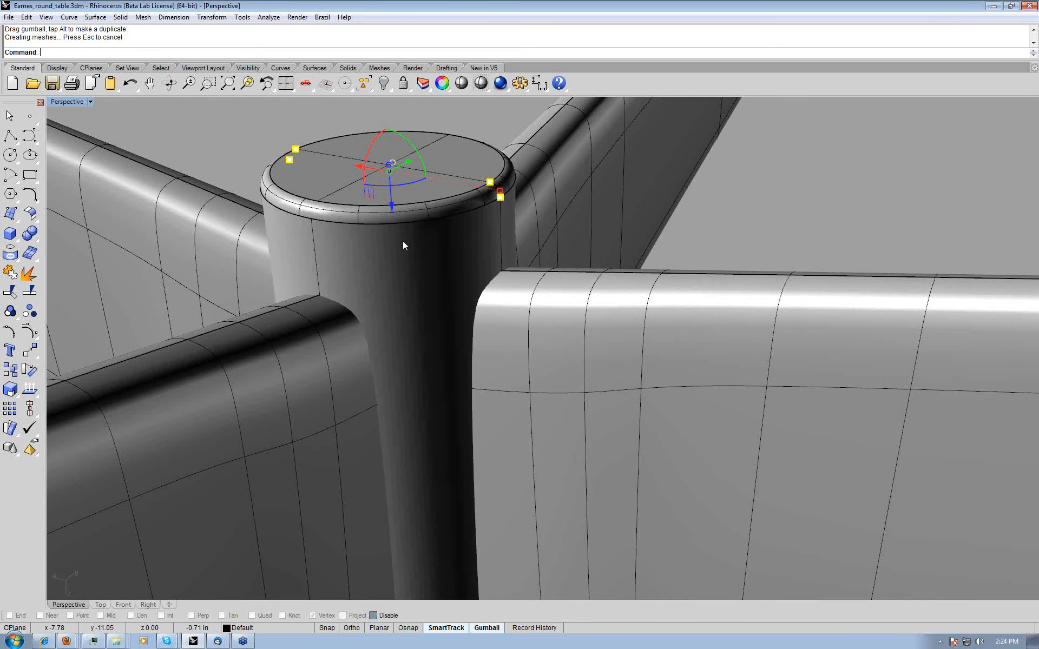
right_click_drag(403, 245, 460, 302)
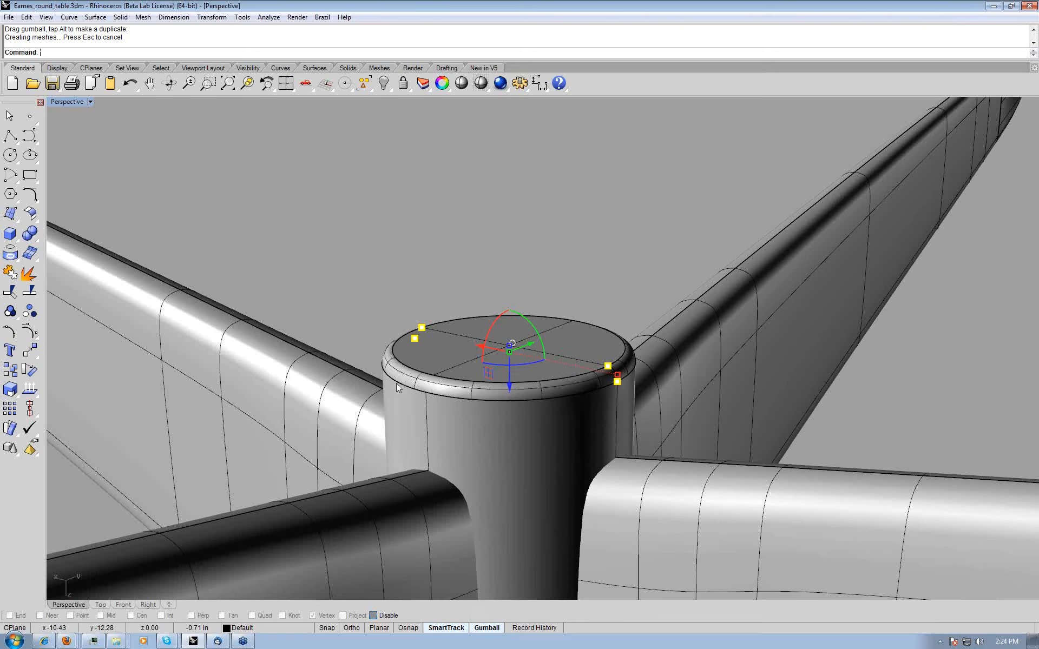
left_click_drag(509, 388, 515, 428)
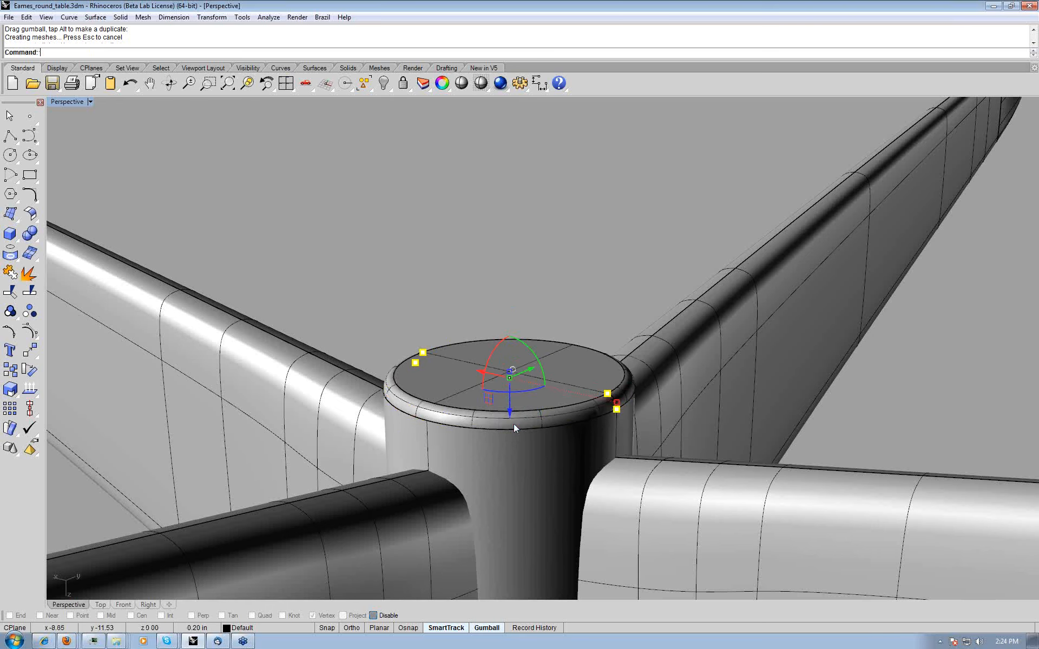
right_click_drag(514, 425, 544, 552)
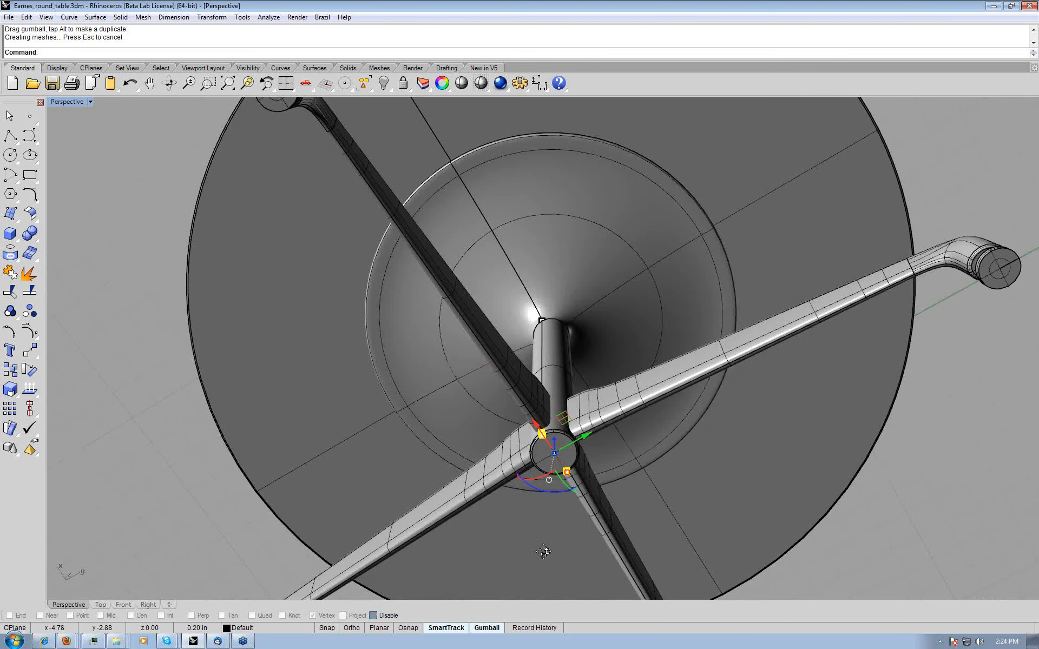
right_click_drag(544, 552, 499, 223)
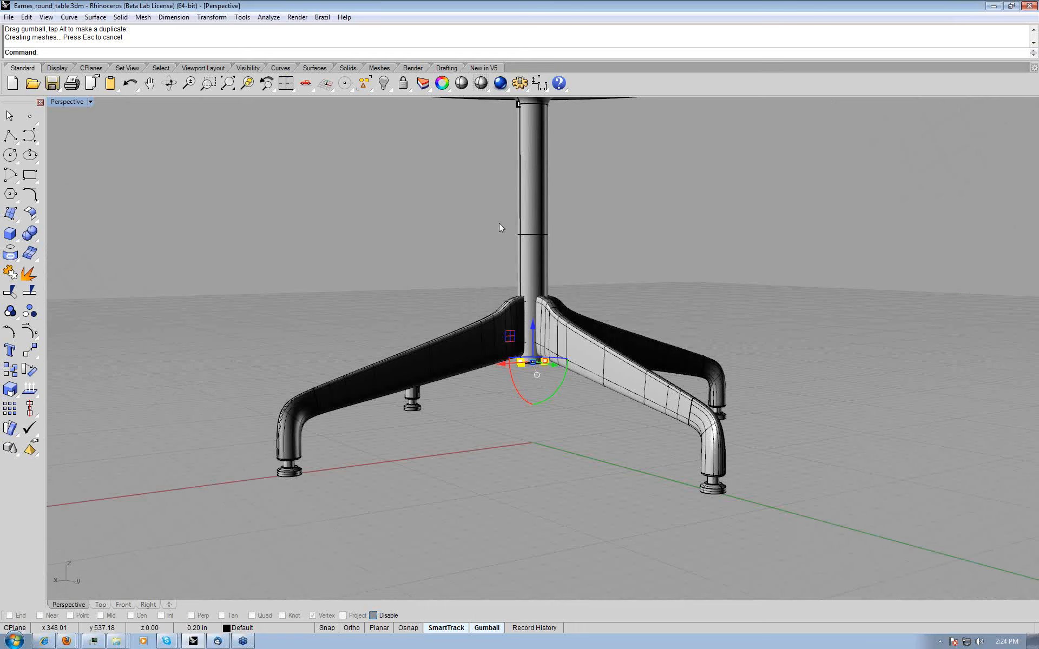
right_click_drag(499, 223, 492, 391, "ctrl")
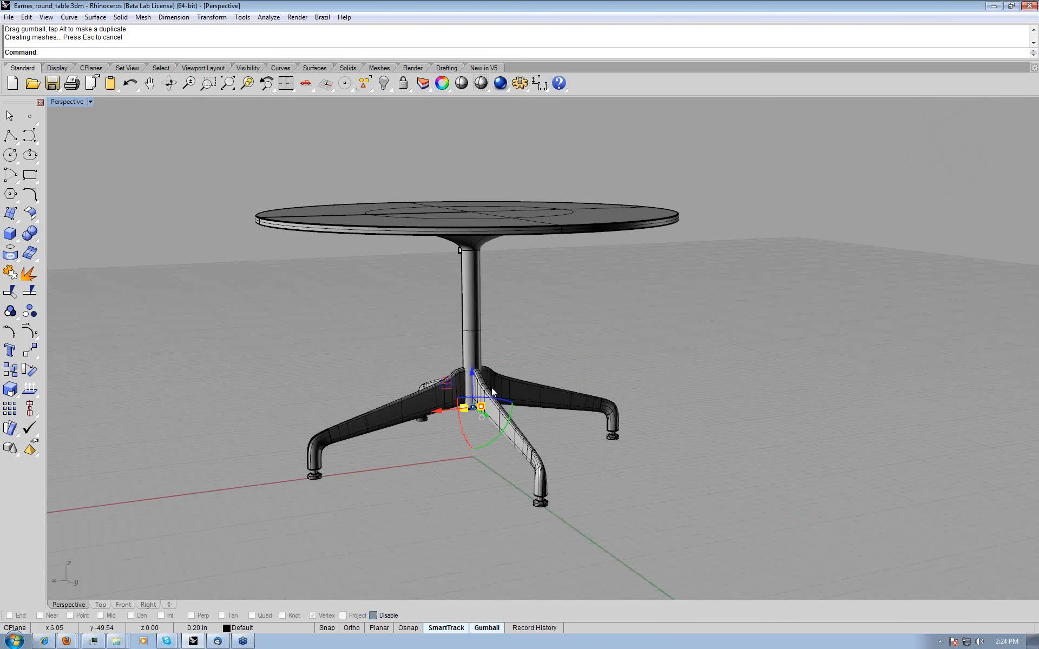
- Review the Gumball settings in Rhino Options and close the dialog without saving
left_click(521, 83)
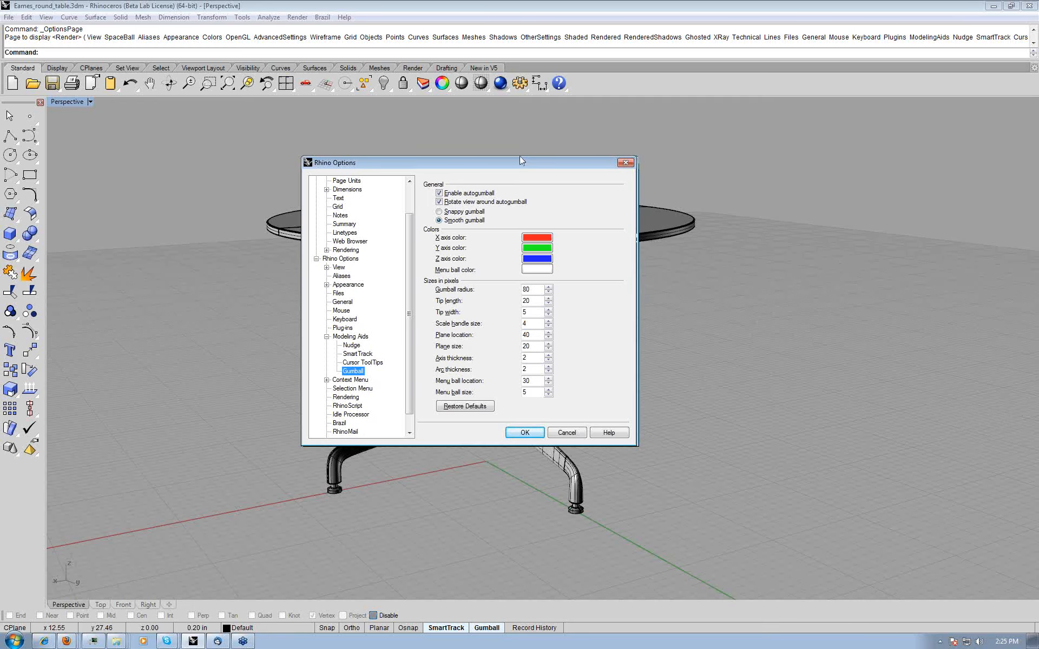
left_click_drag(533, 167, 478, 161)
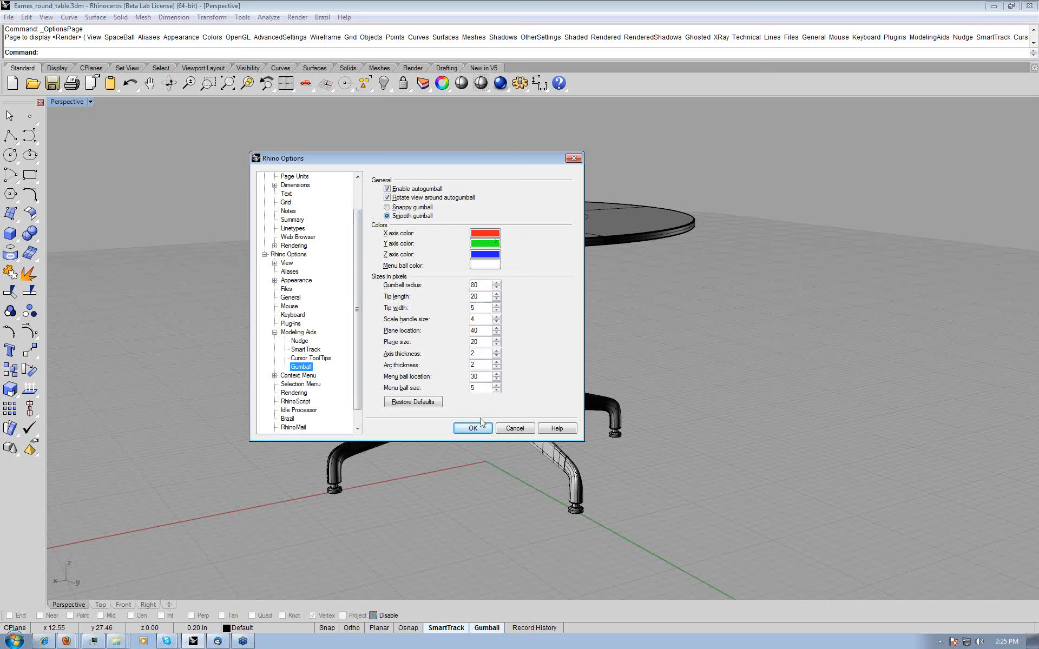
left_click(513, 428)
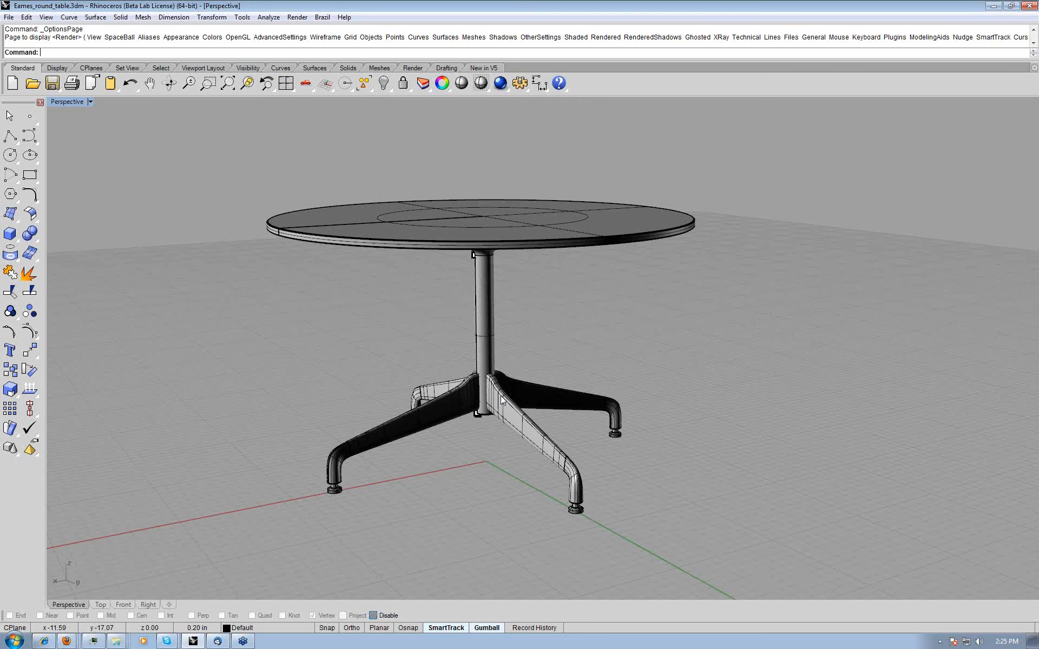
- Select the round tabletop and switch its Gumball to Snappy Dragging
right_click_drag(503, 401, 547, 237)
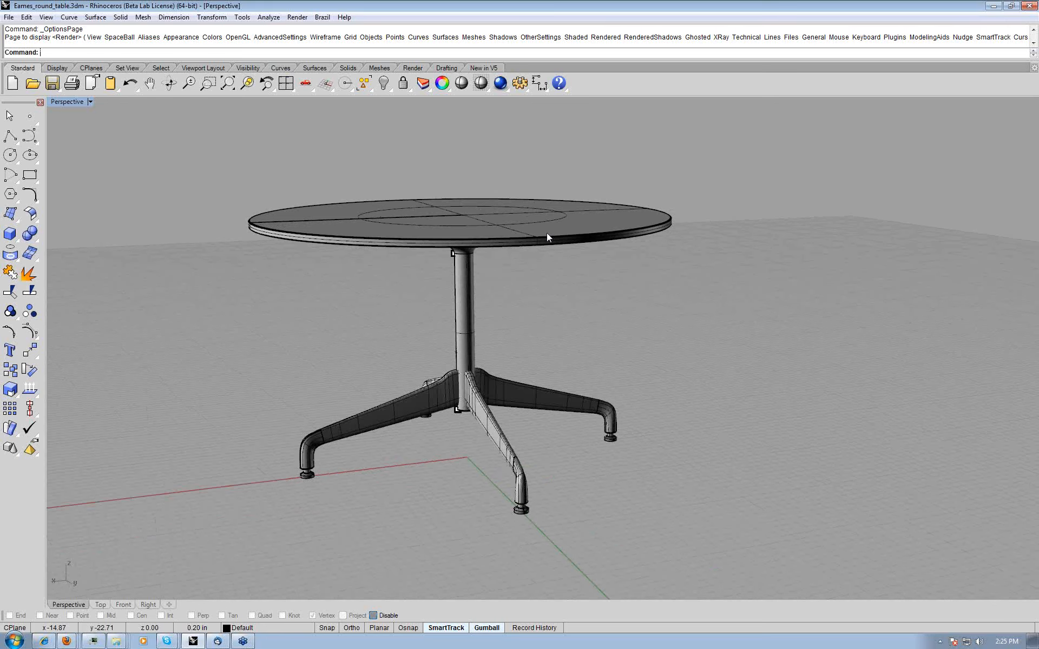
left_click(547, 233)
right_click_drag(547, 234, 510, 294)
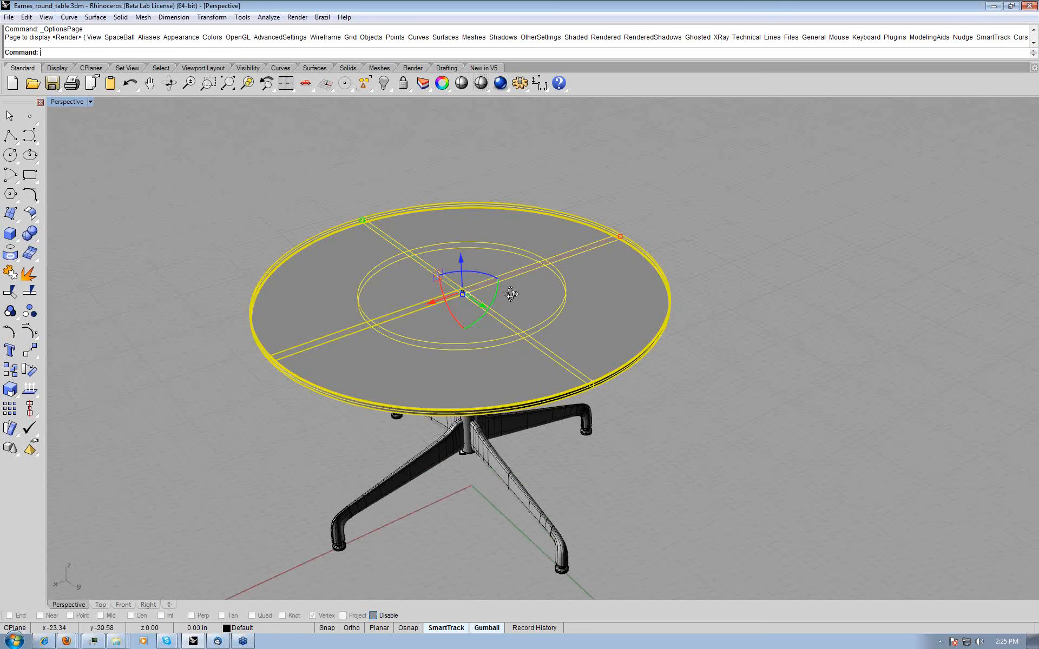
right_click_drag(510, 294, 446, 286)
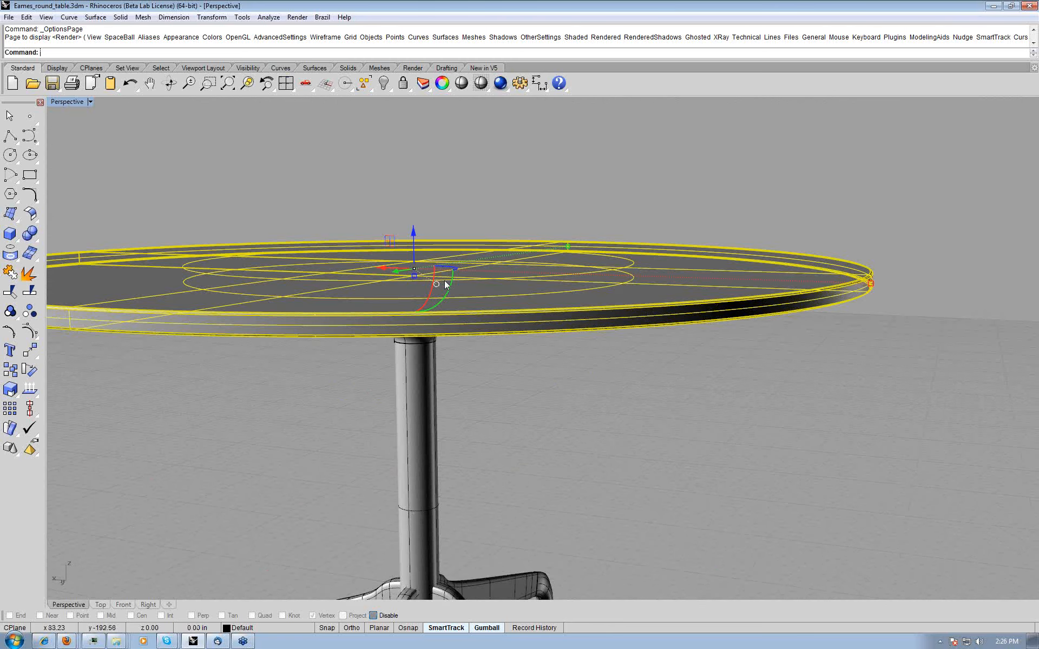
right_click_drag(446, 284, 437, 287)
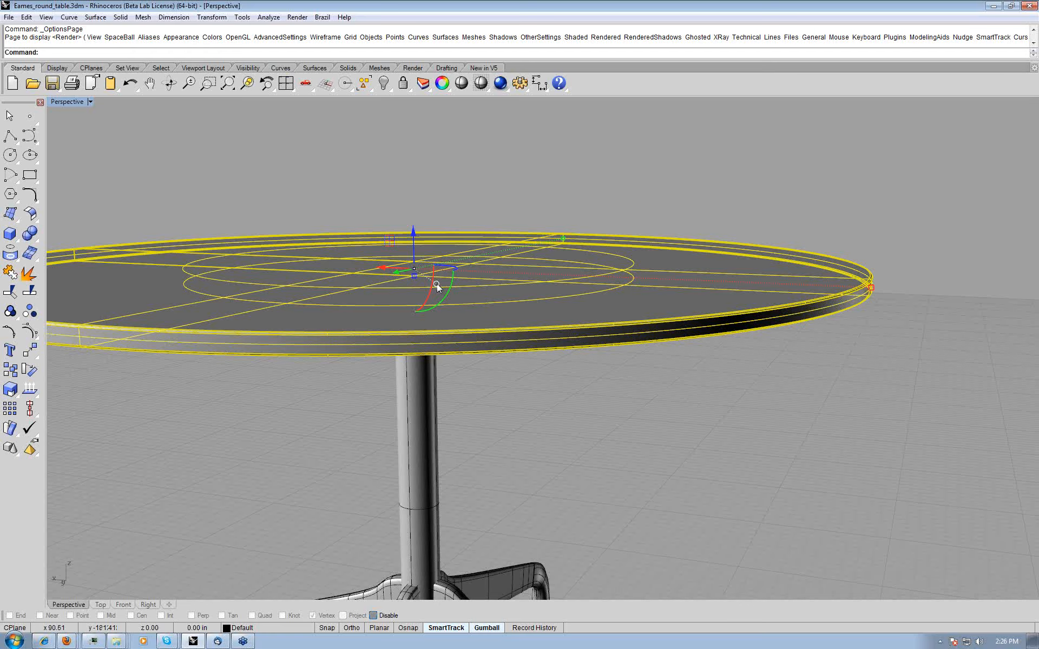
left_click(436, 283)
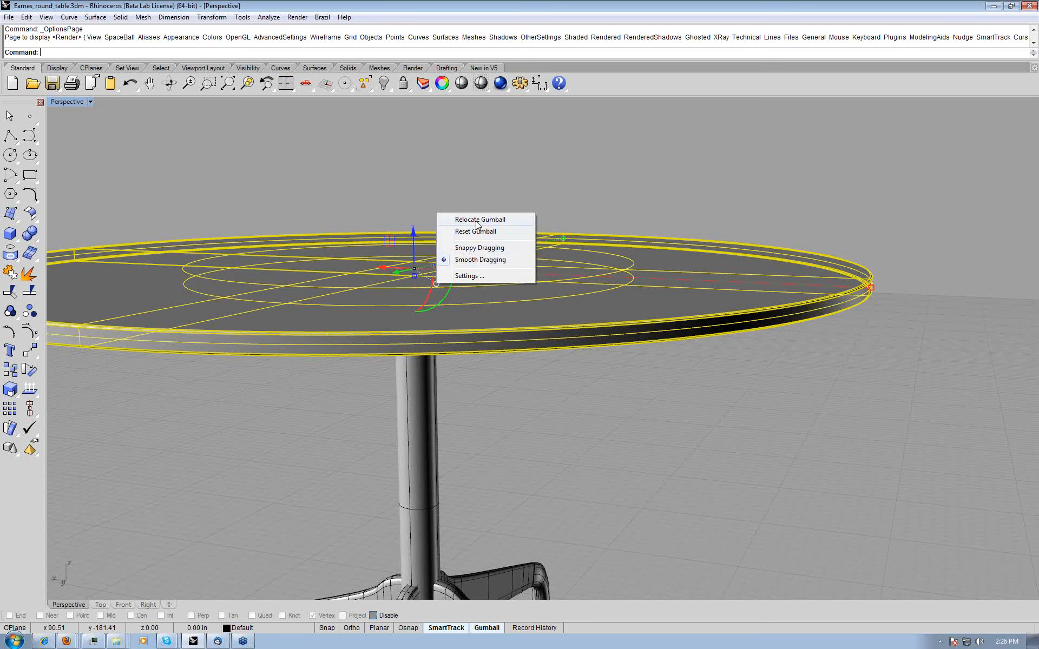
left_click(478, 251)
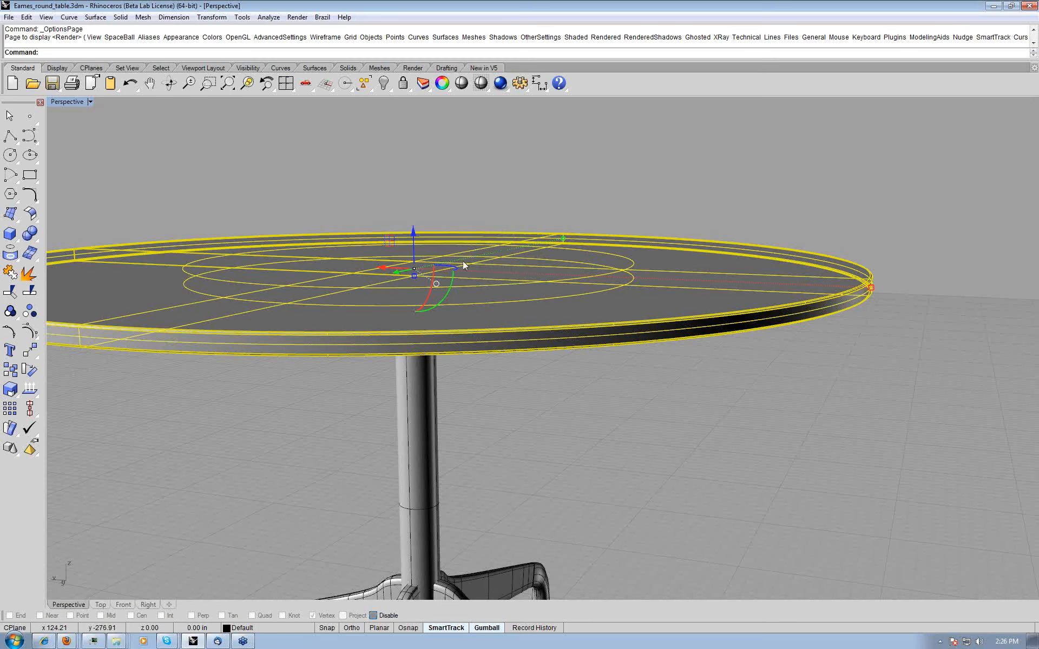
- Enable the Near object snap and relocate the Gumball from the tabletop's centre to a point on its rim
left_click(435, 283)
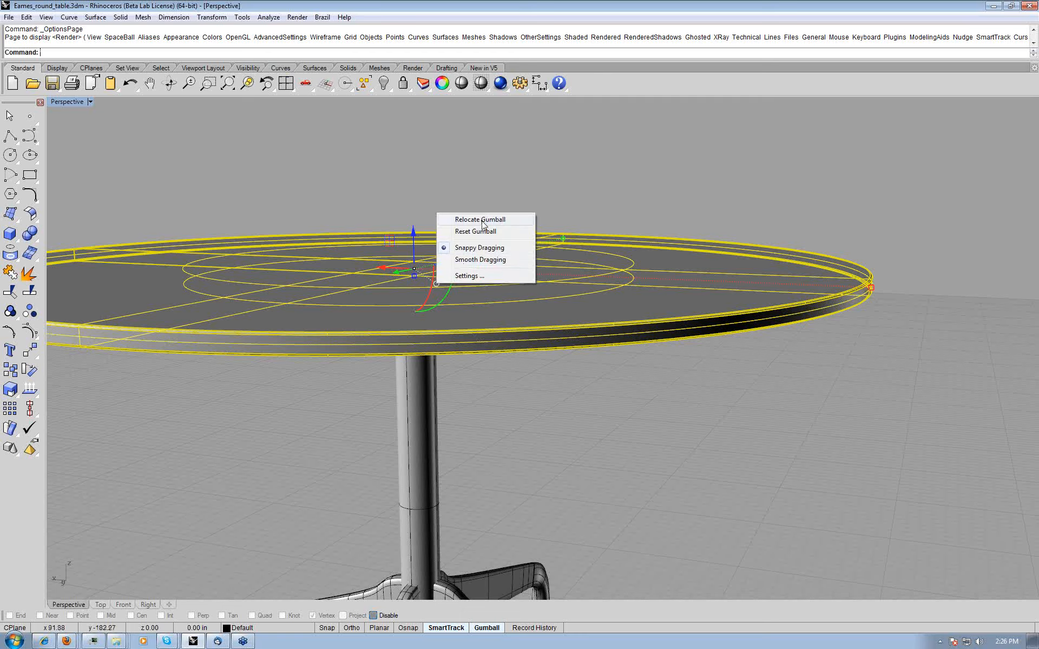
left_click(481, 220)
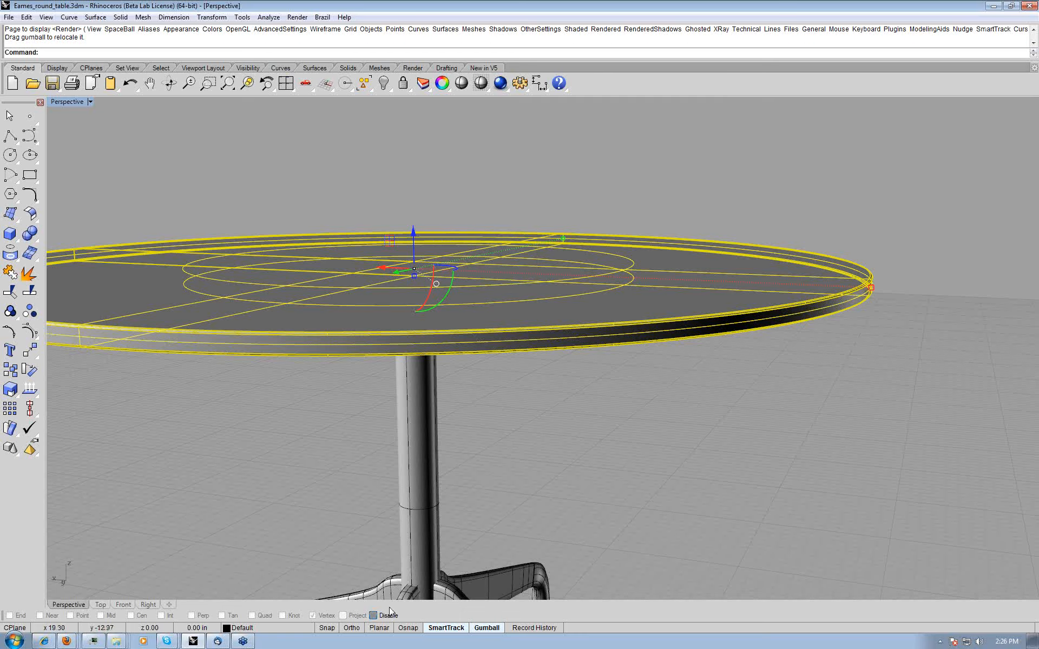
left_click(373, 616)
left_click(40, 616)
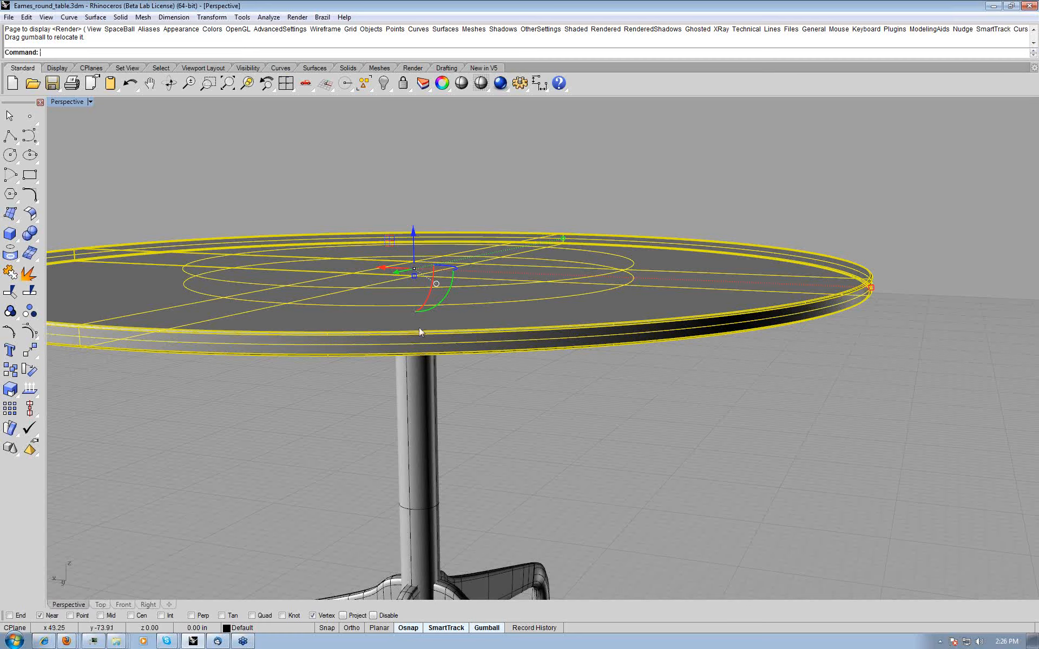
left_click(436, 283)
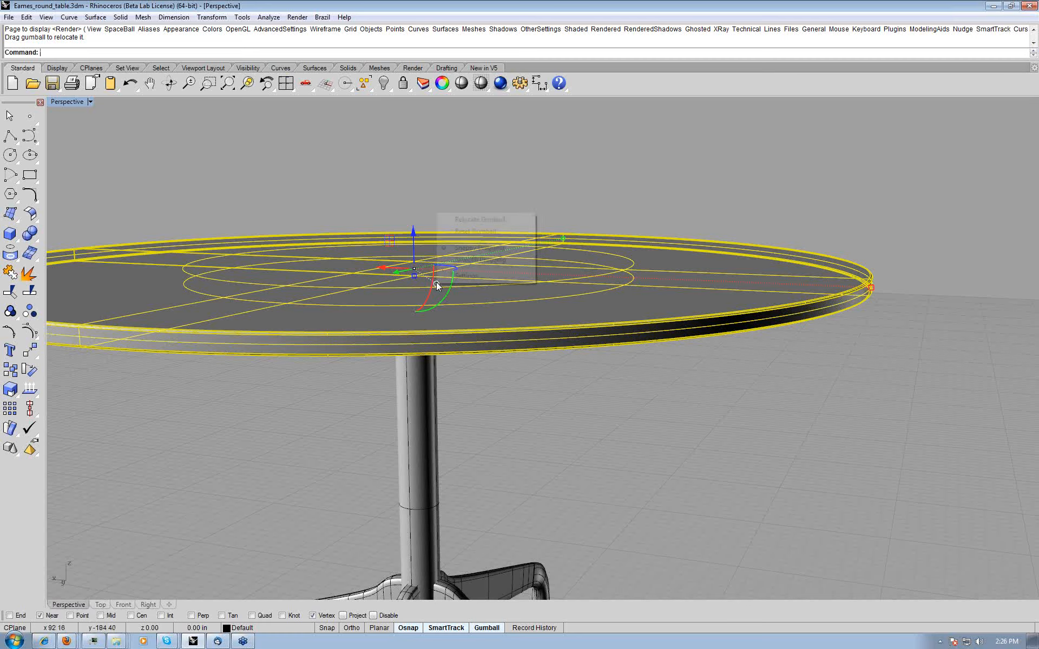
left_click(461, 220)
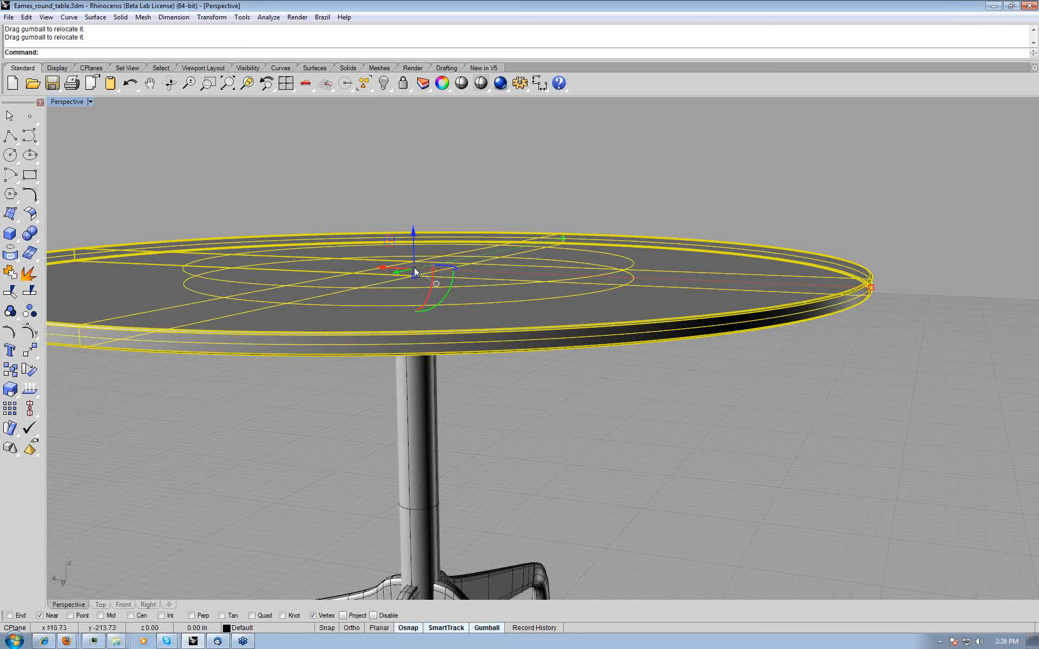
left_click_drag(418, 267, 437, 266)
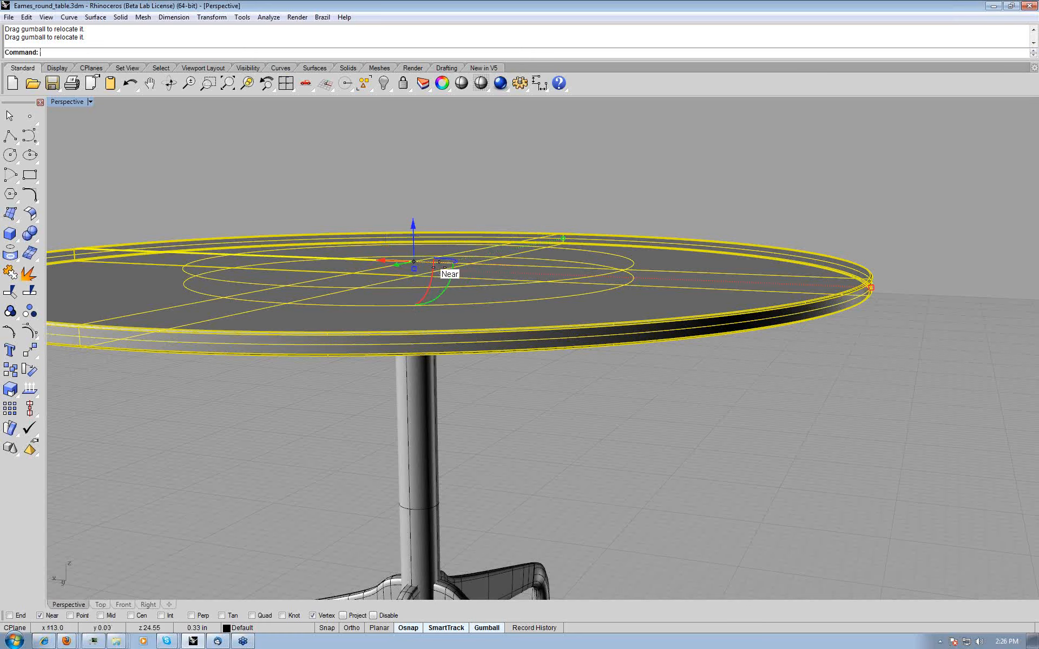
left_click_drag(437, 266, 663, 340)
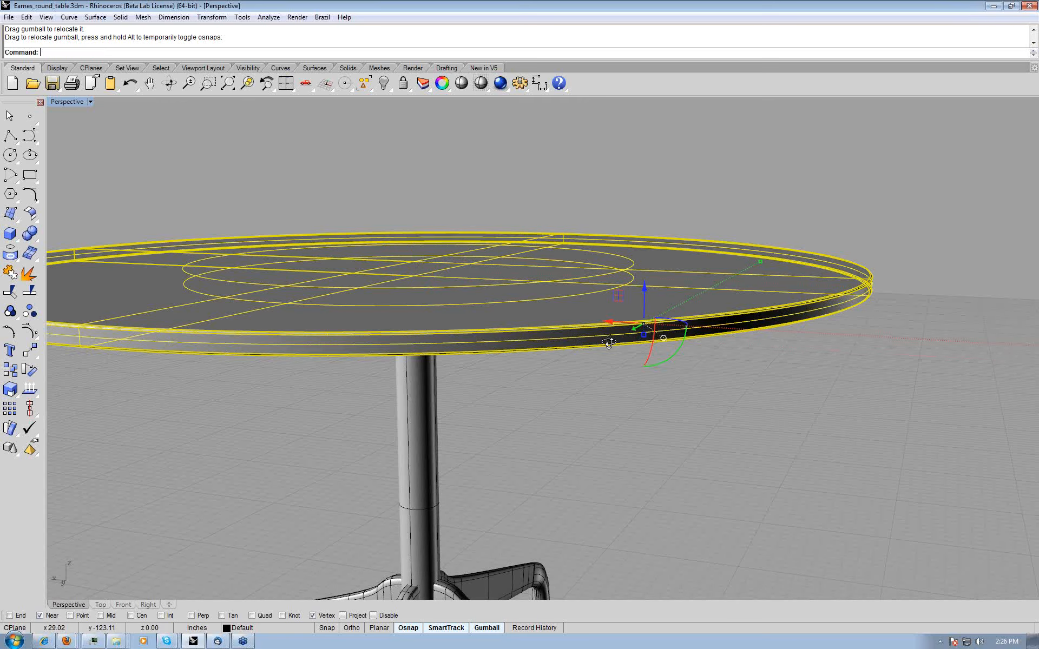
- Try rotating the tabletop about 47 degrees in the horizontal plane around the relocated Gumball, and undo the rotation
left_click_drag(687, 323, 672, 336)
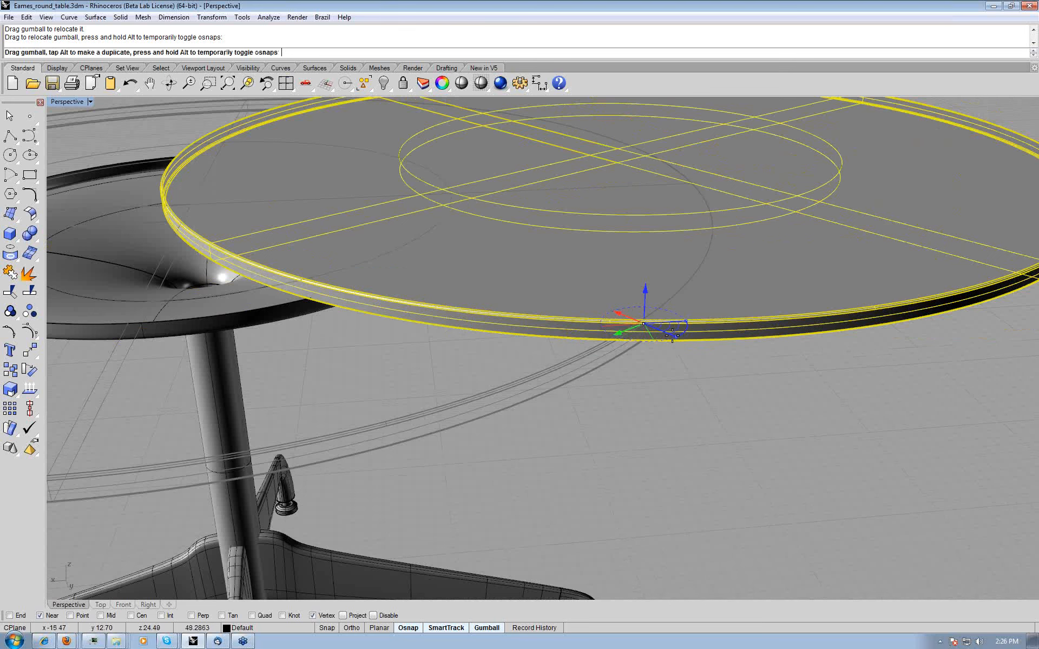
left_click_drag(673, 336, 673, 385)
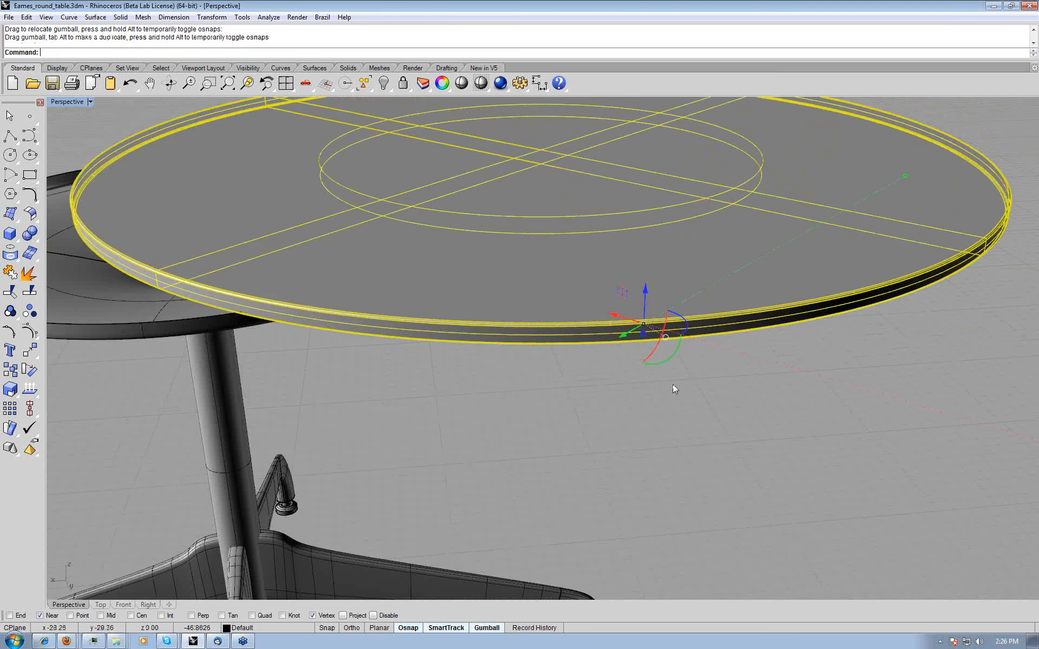
key("ctrl+z")
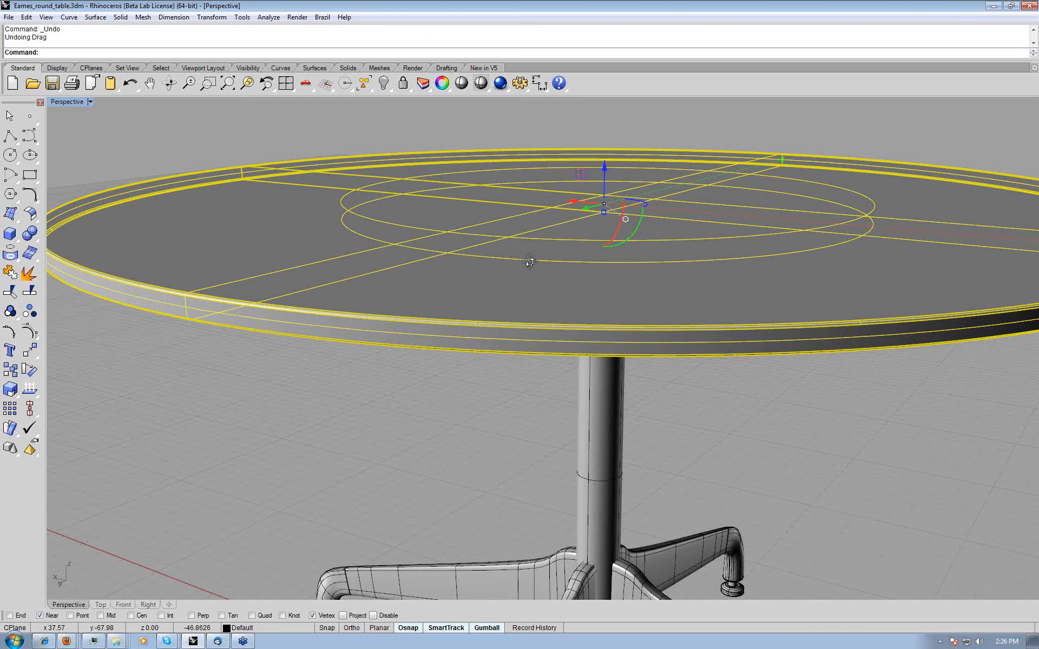
- Draw a rectangular solid box on the ground plane beside the table
scroll(529, 262, "down", 3)
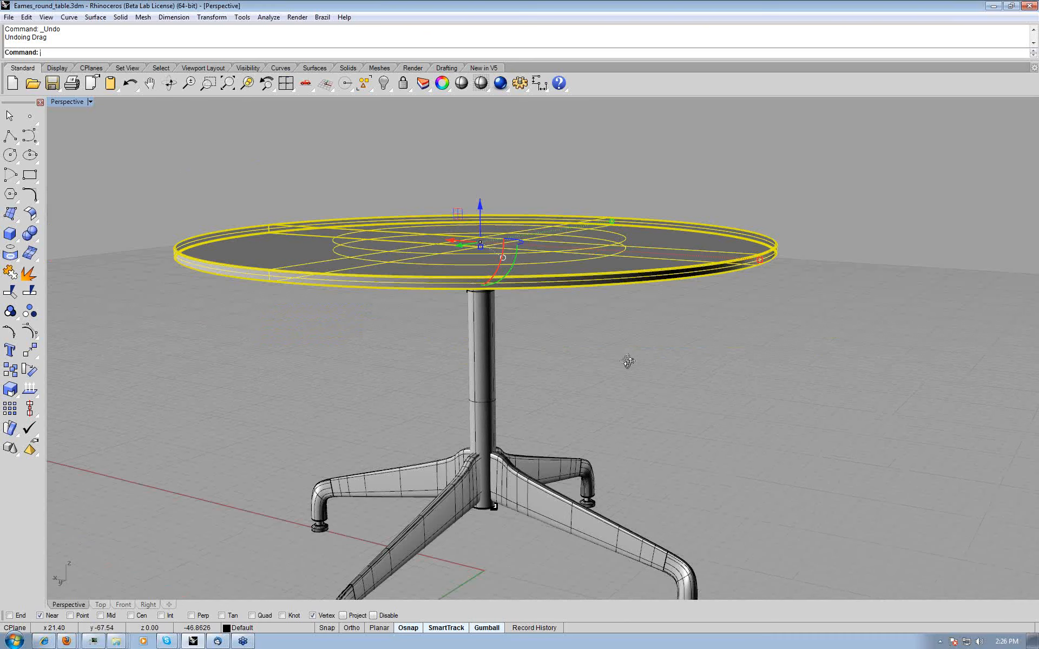
right_click_drag(628, 361, 628, 360)
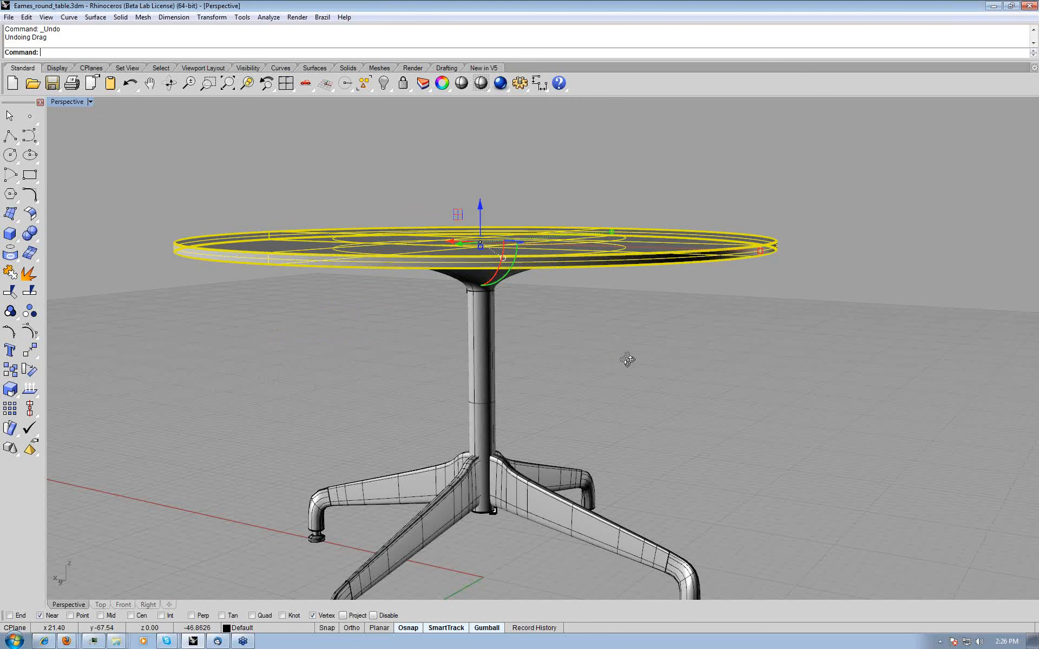
right_click_drag(627, 360, 492, 542)
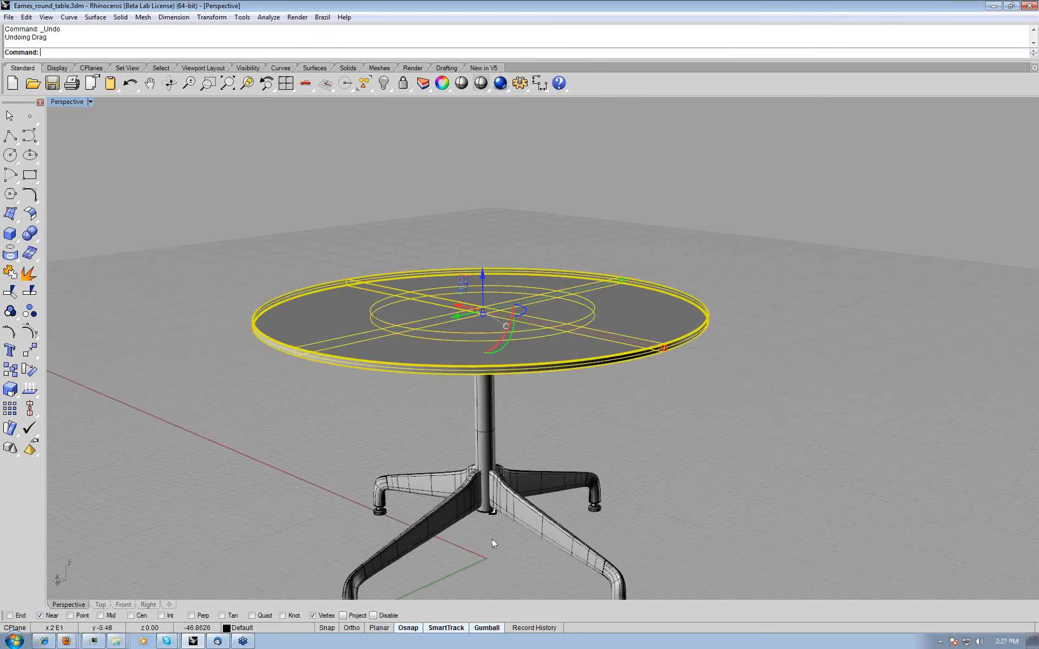
scroll(492, 539, "up", 3)
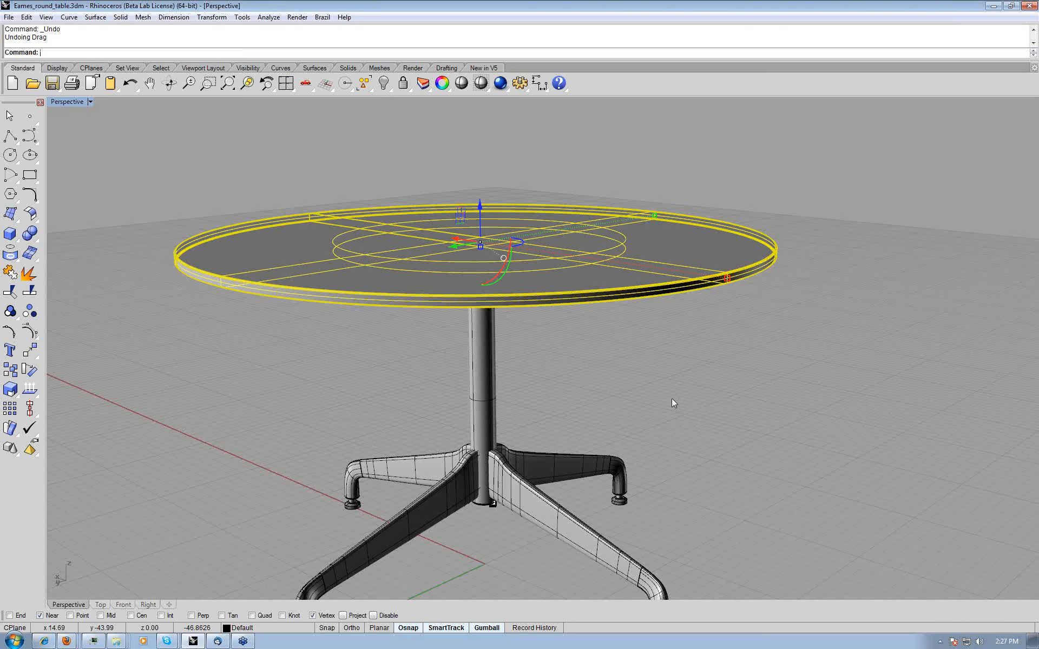
right_click_drag(672, 400, 671, 401)
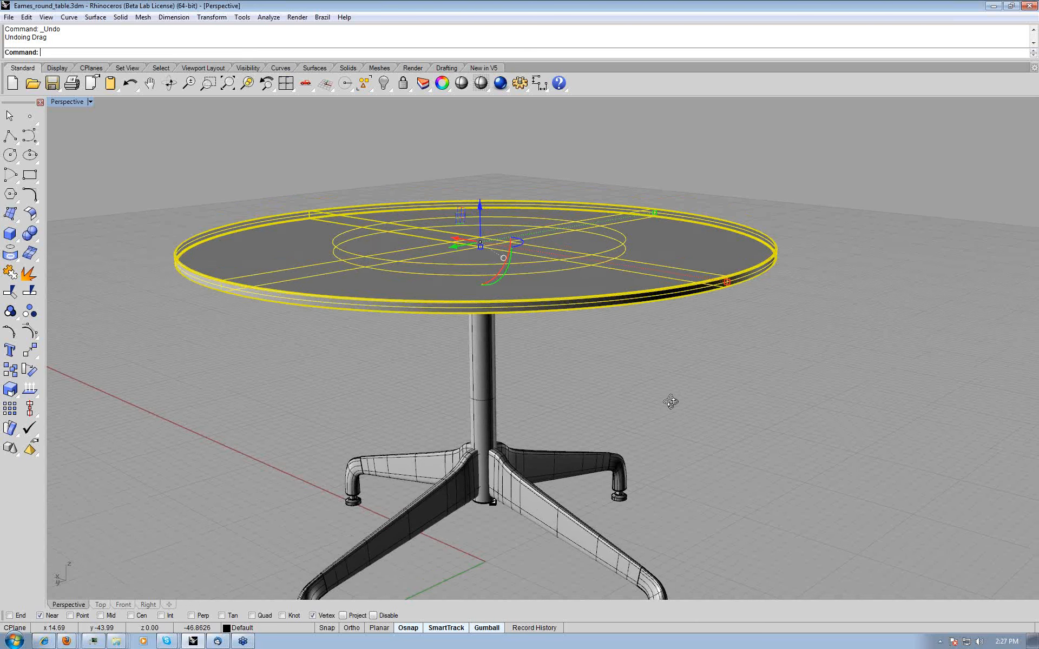
right_click_drag(671, 401, 683, 410)
scroll(682, 410, "down", 3)
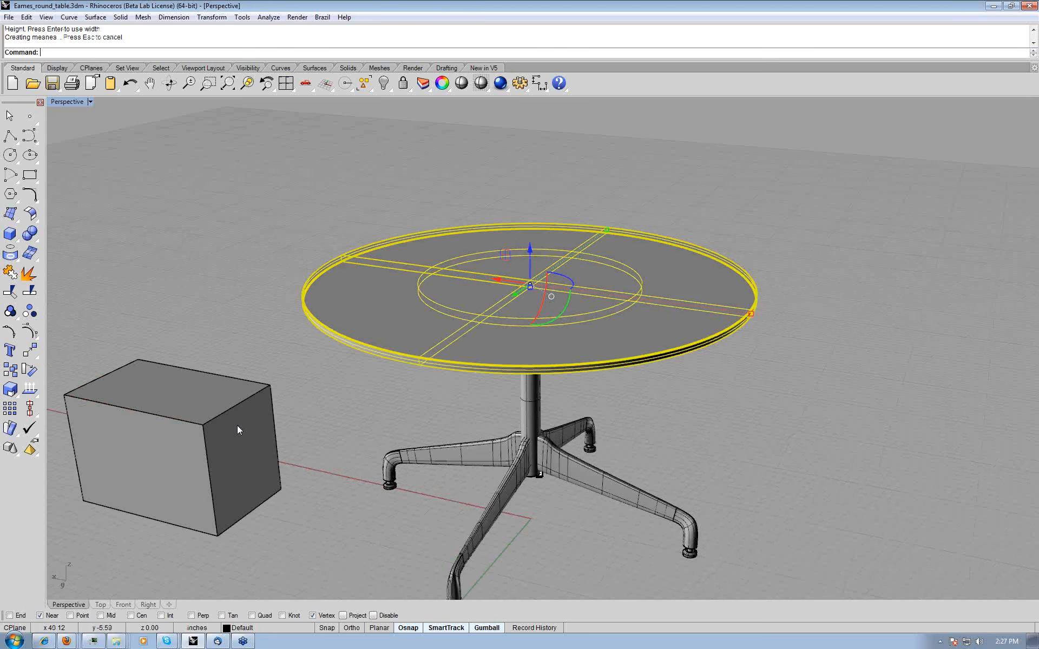
- Try extruding the box's top face upward with ExtrudeSrf, leaving the extrusion uncapped, and undo it
right_click_drag(238, 428, 371, 369, "shift")
type("ExtrudeF")
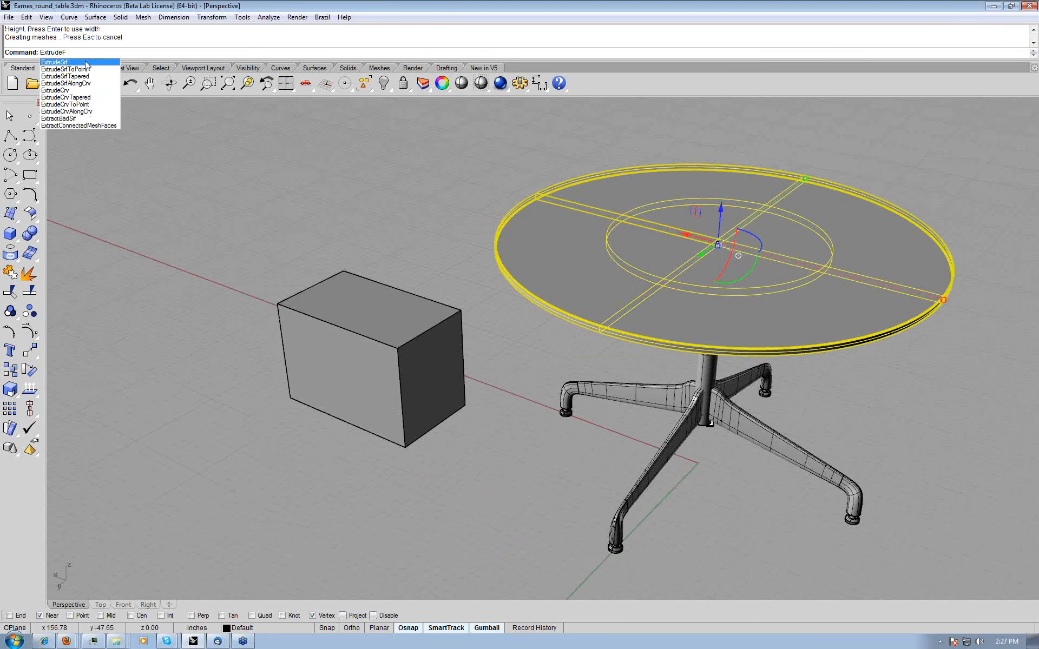
left_click(86, 62)
left_click(368, 307, "ctrl+shift")
key("Return")
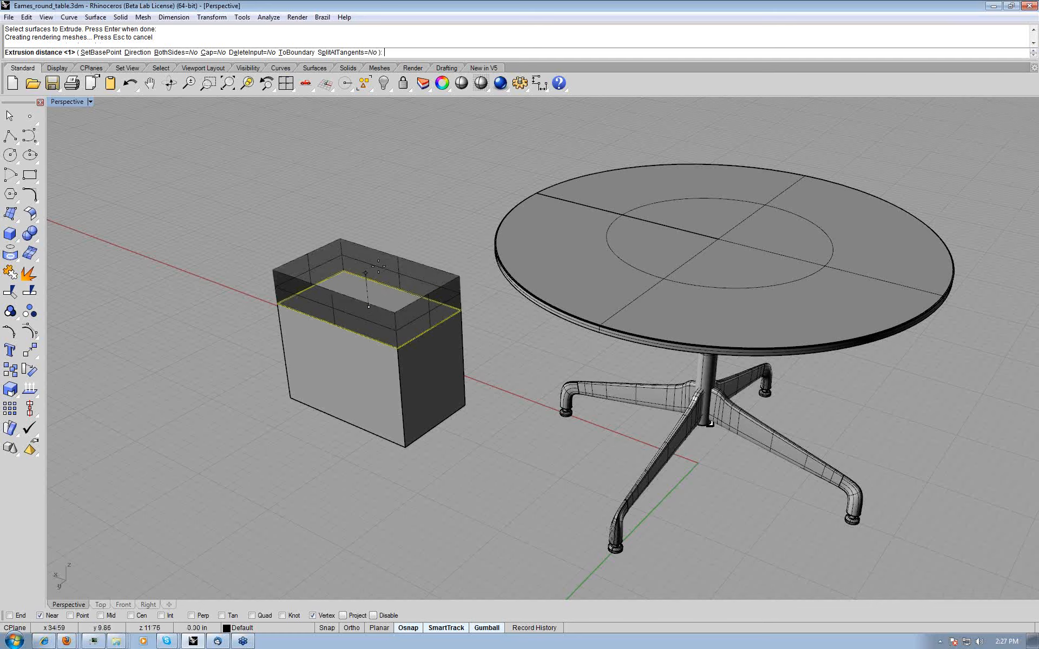
left_click(376, 258)
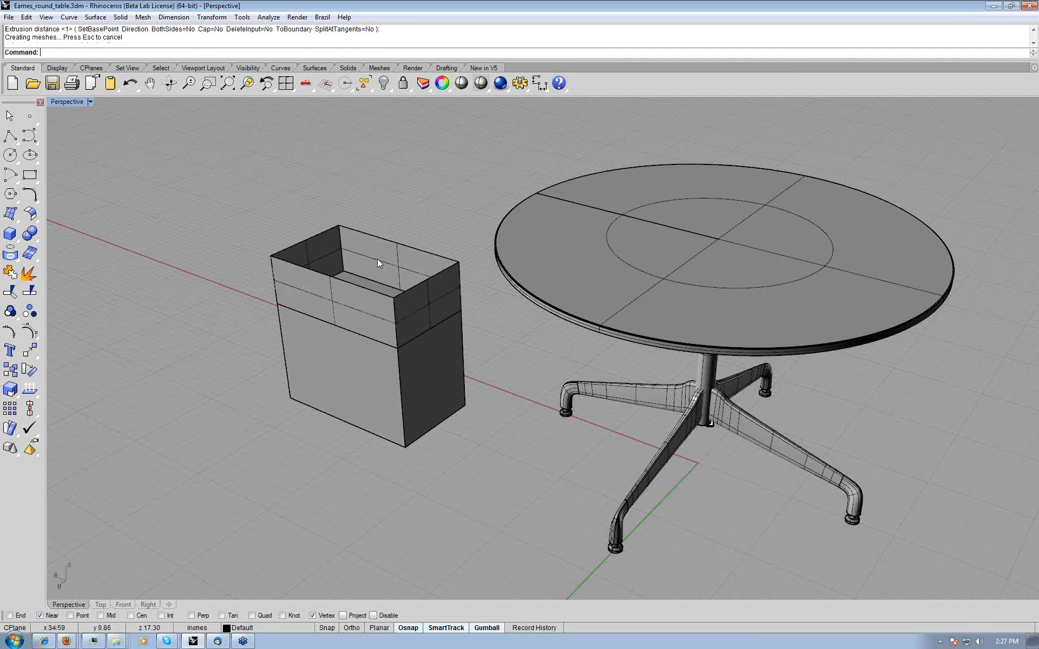
right_click_drag(378, 259, 378, 267)
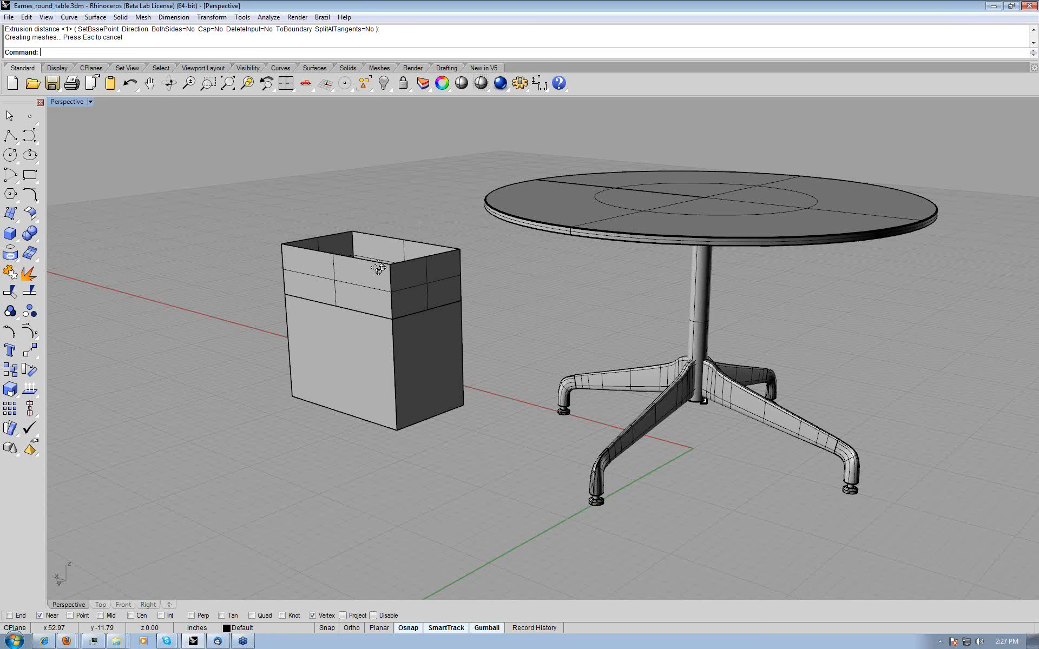
key("ctrl+z")
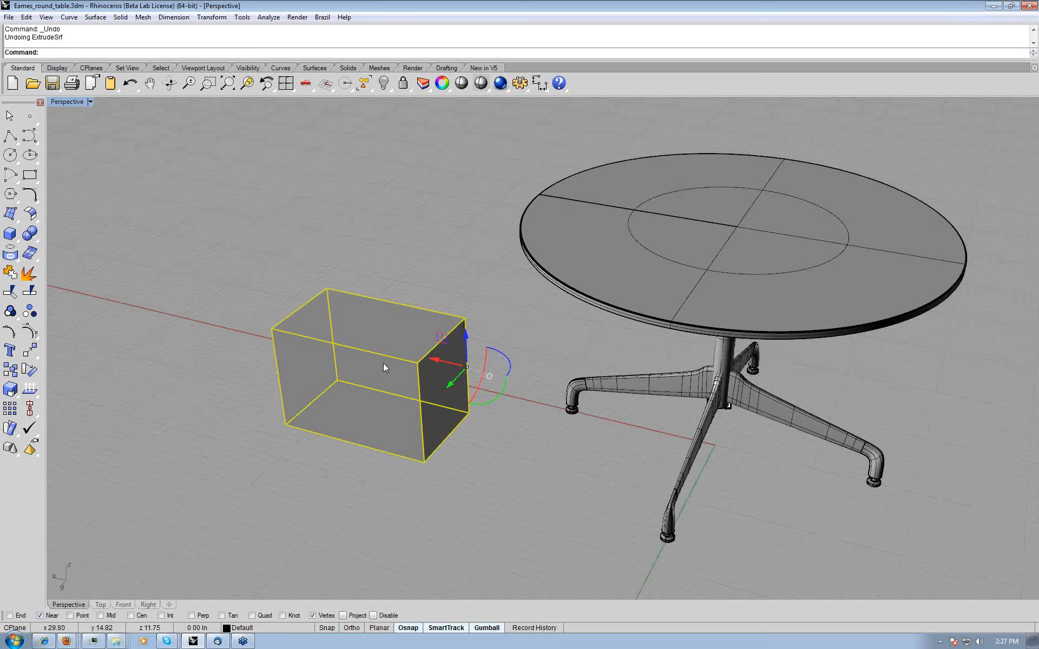
- Delete the solid box beside the table and bring the table back to the middle of the view
key("Delete")
right_click_drag(384, 362, 669, 359)
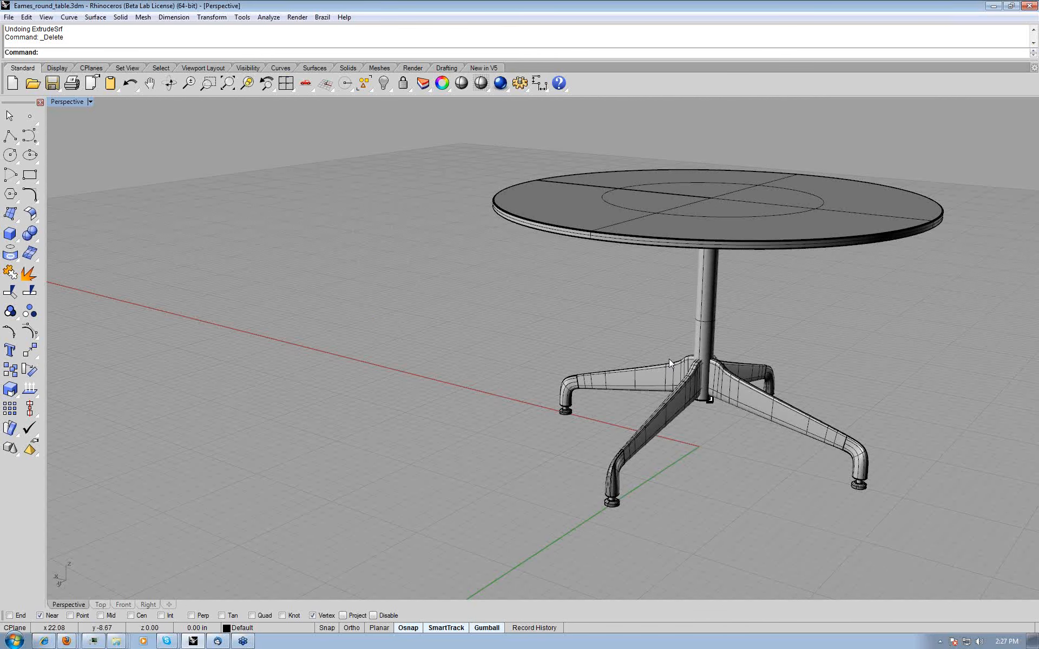
right_click_drag(746, 398, 744, 398, "shift")
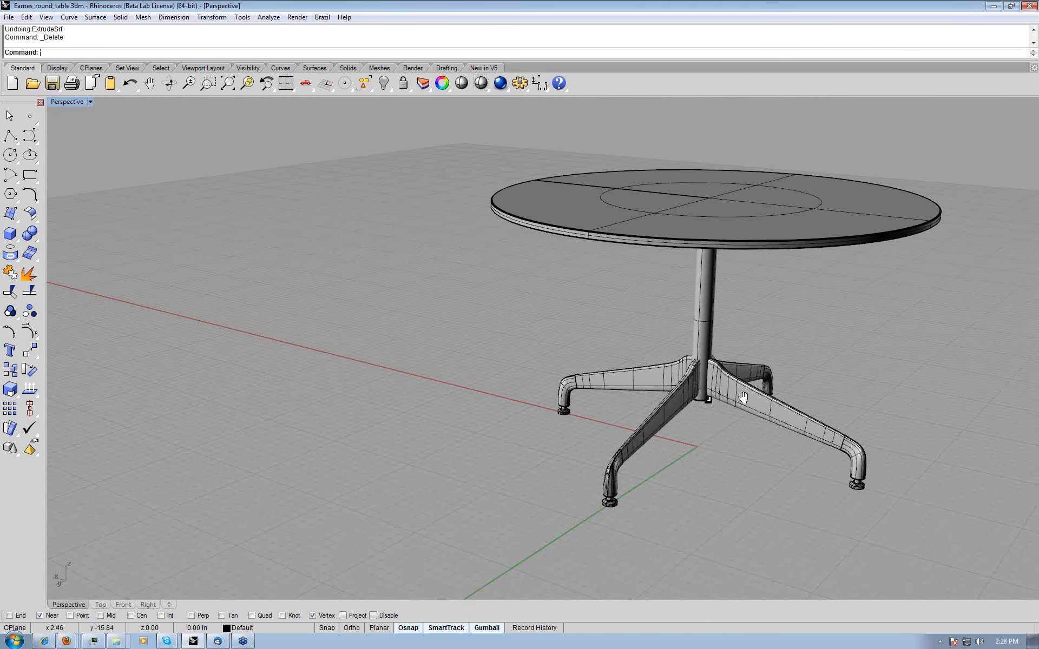
right_click_drag(743, 398, 446, 414, "shift")
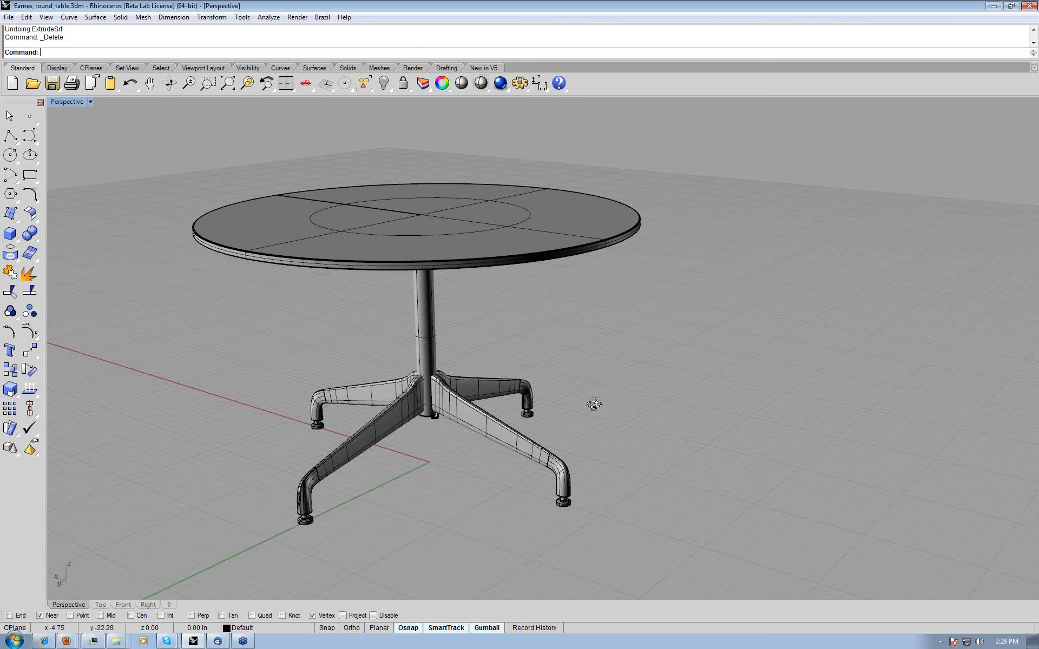
- Select the round tabletop and rotate it about 4.5 degrees in the horizontal plane with the Gumball
right_click_drag(594, 405, 593, 402)
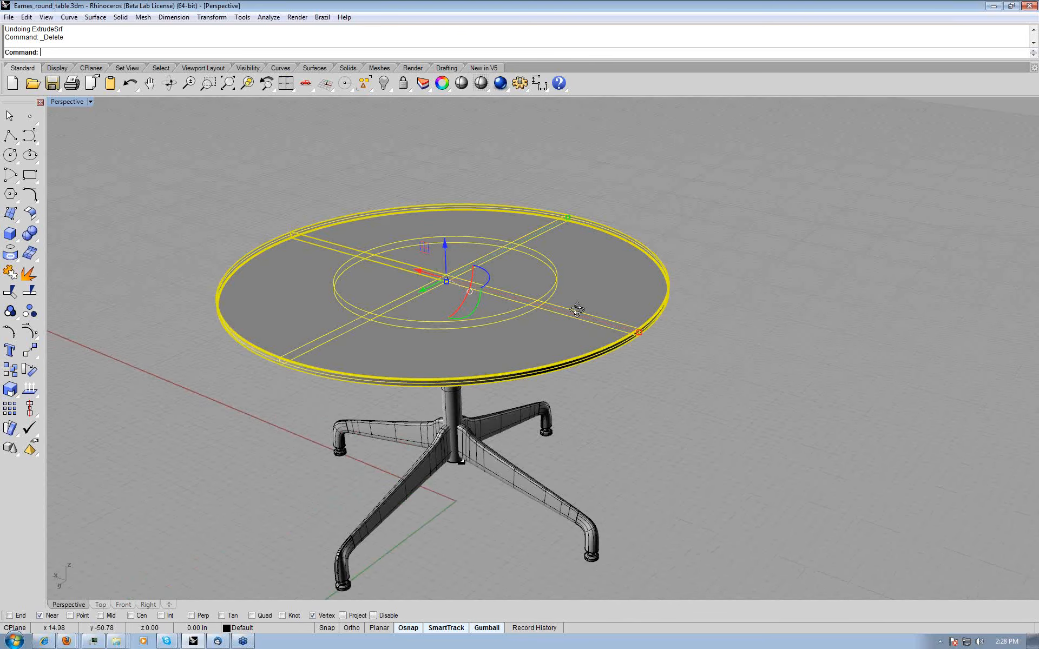
right_click_drag(578, 310, 620, 317)
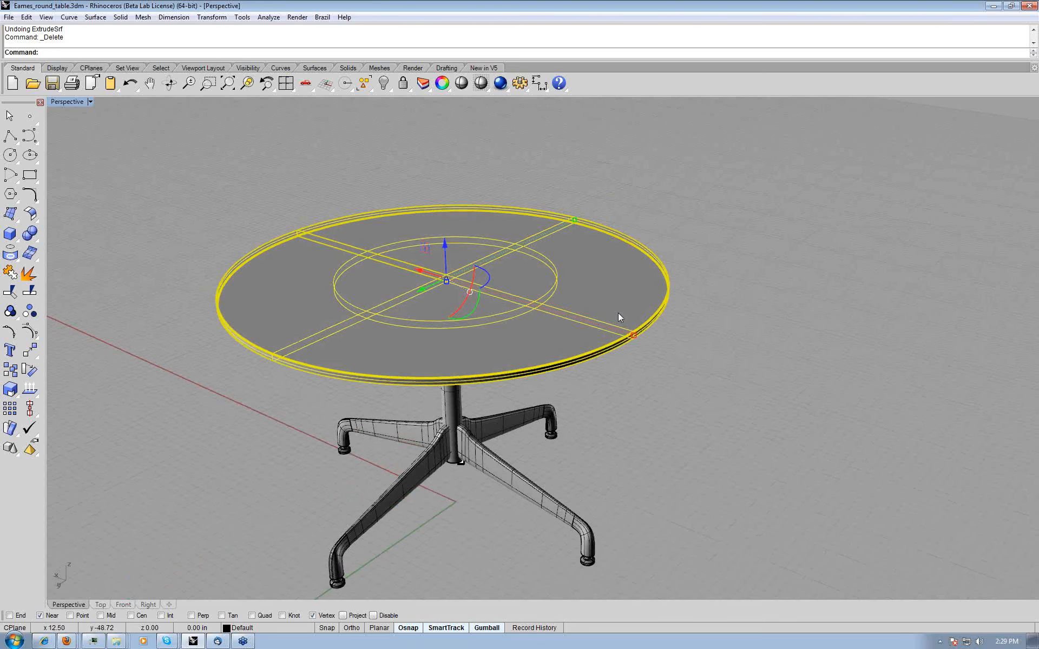
right_click_drag(620, 317, 625, 232)
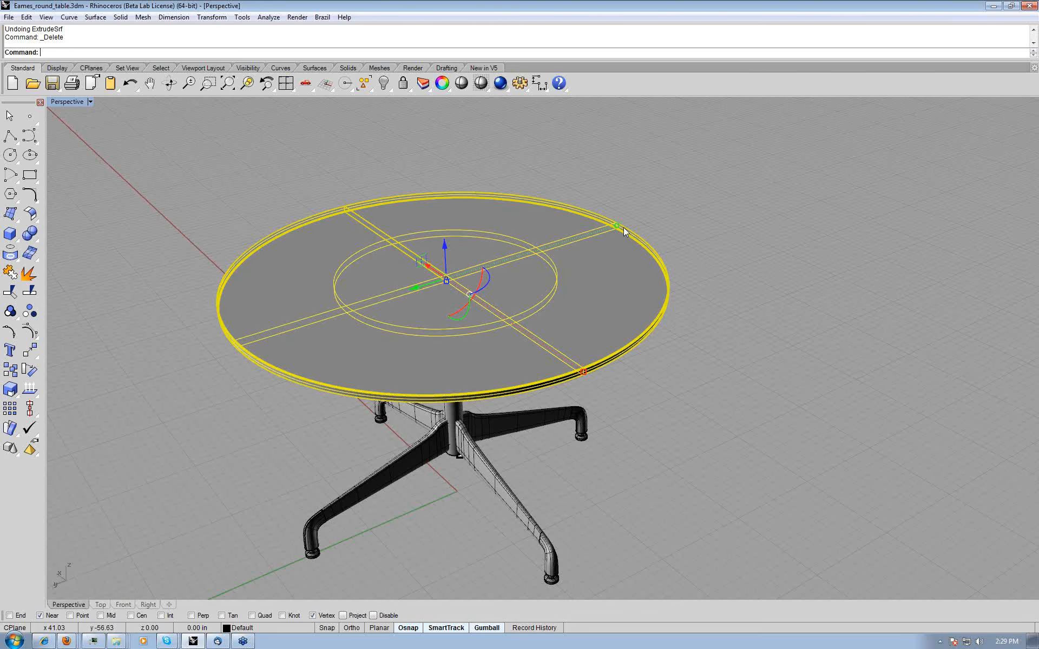
mouse_move(489, 278)
left_mouse_down()
mouse_move(480, 288)
mouse_move(488, 284)
left_mouse_up()
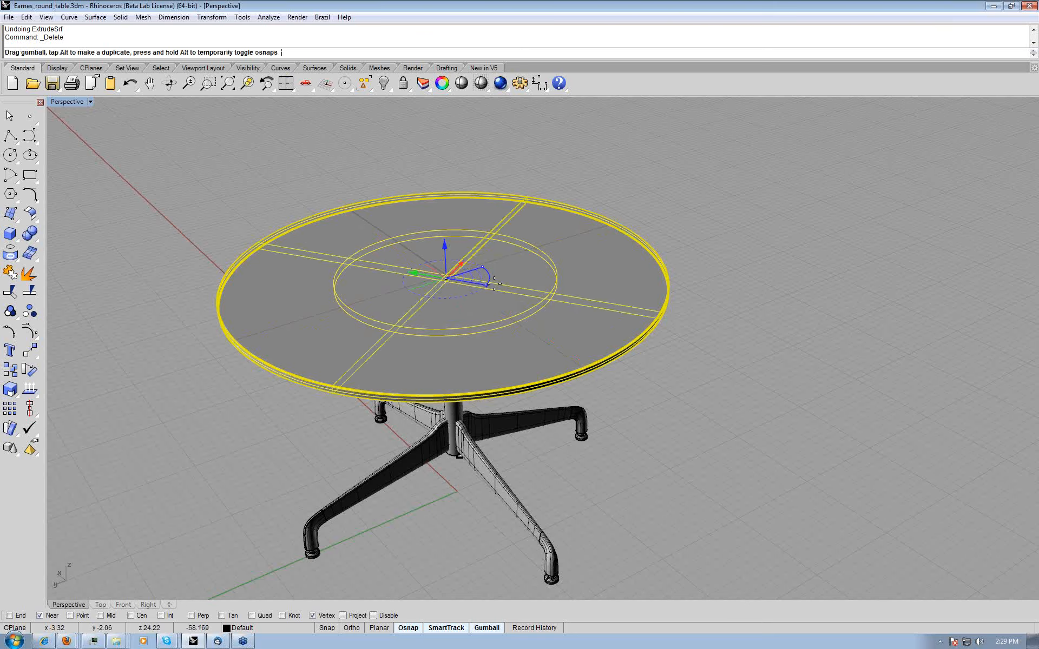
left_click_drag(489, 284, 471, 295)
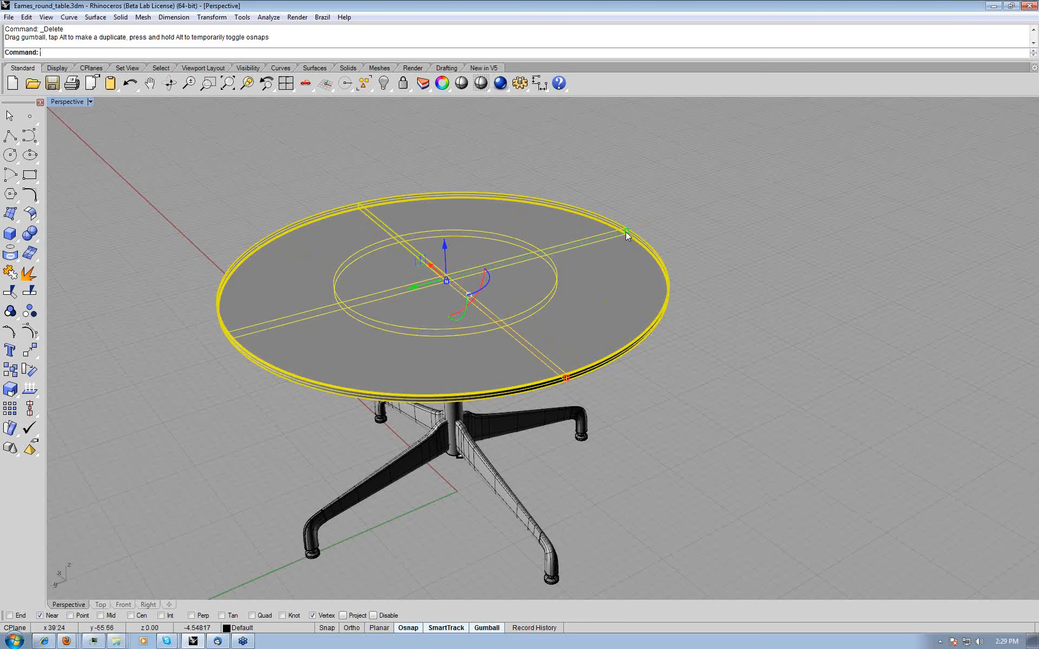
- Scale the tabletop into a long, narrow ellipse, stretching it along one horizontal Gumball axis and narrowing it along the other
left_click_drag(627, 236, 632, 228)
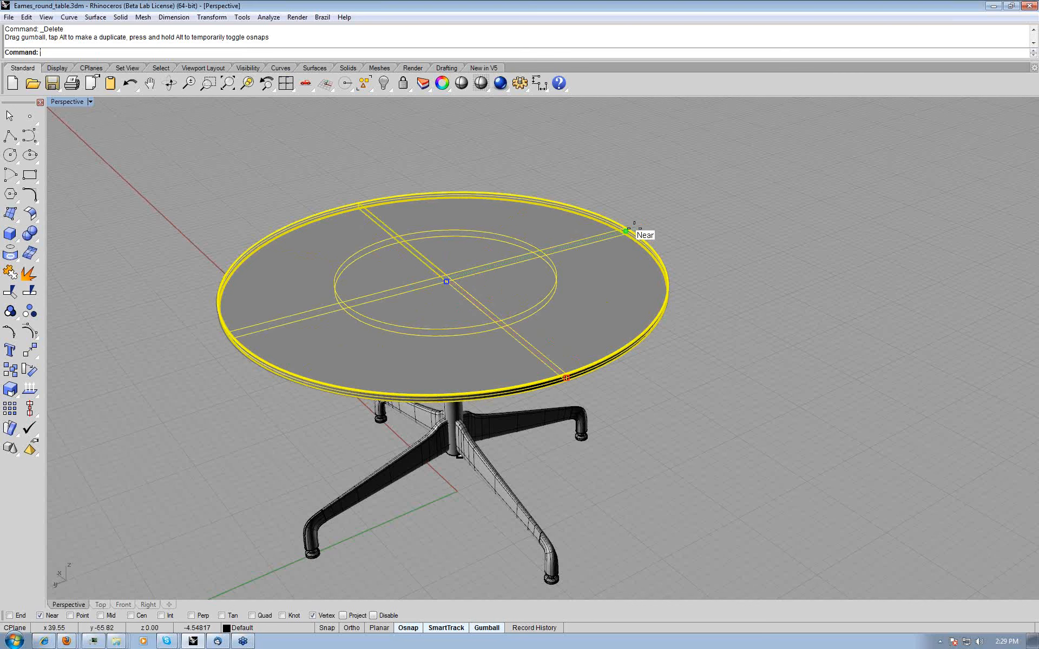
left_click_drag(632, 229, 723, 212)
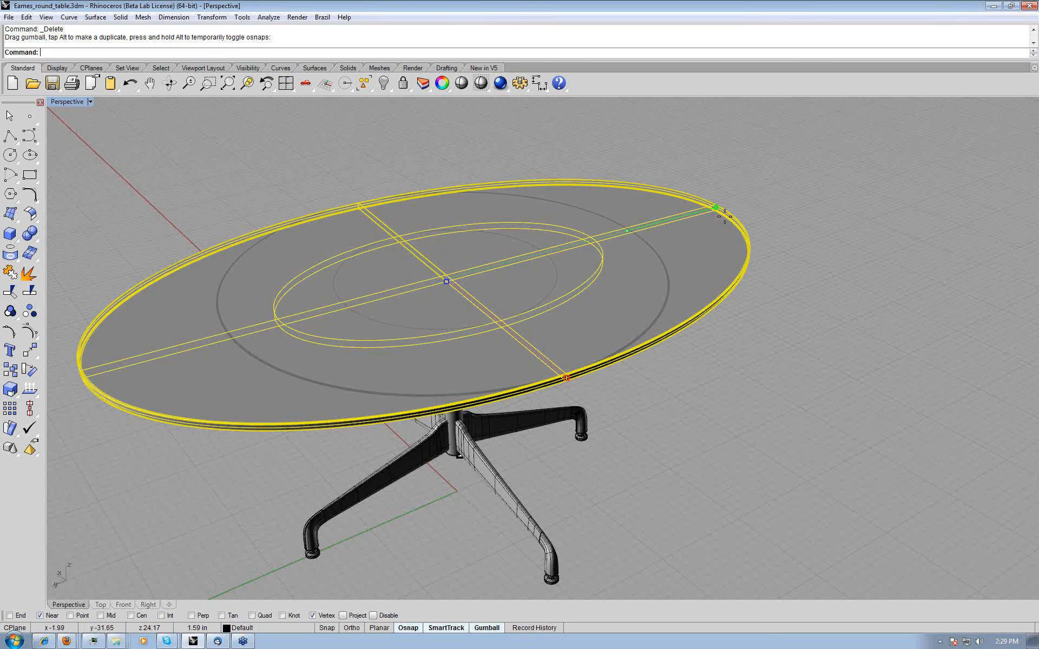
left_click_drag(724, 215, 724, 206)
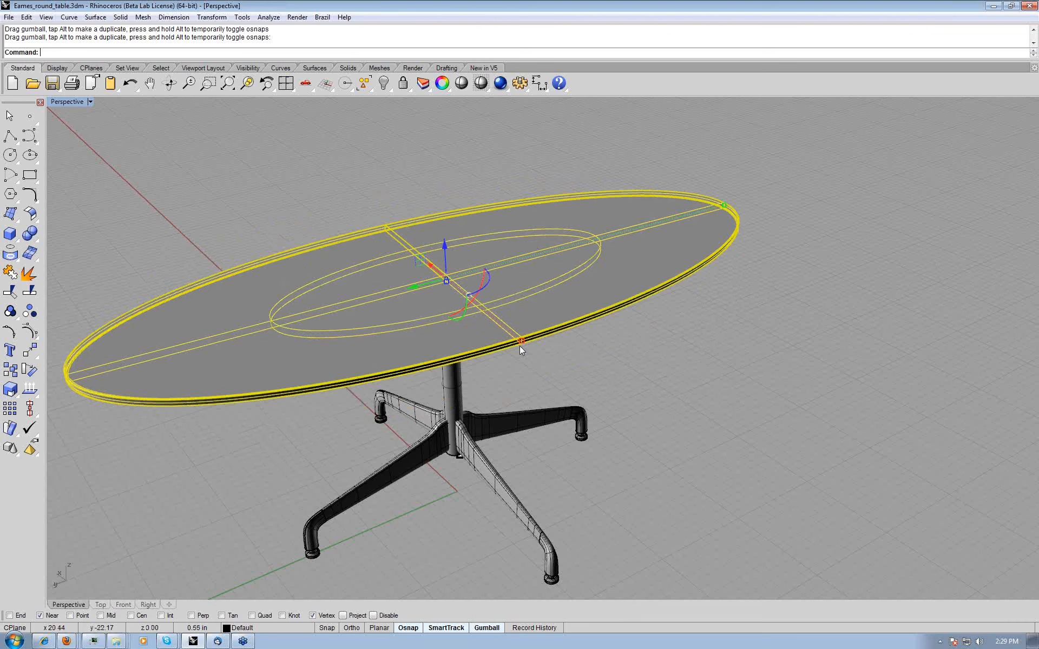
left_click_drag(520, 346, 530, 351)
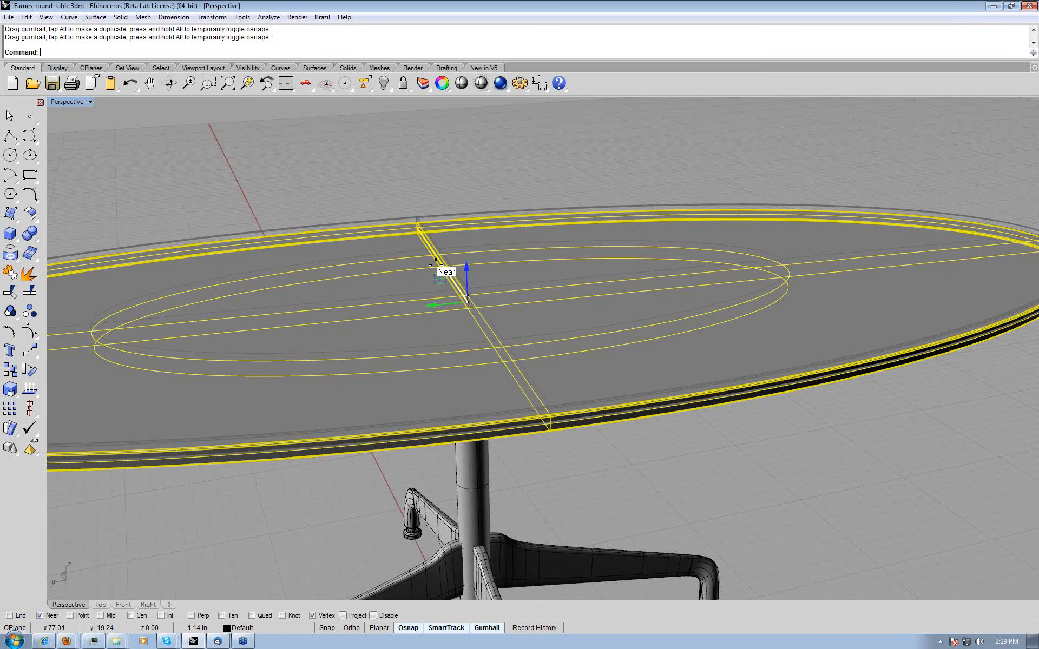
- Try moving the elliptical tabletop off its base with the Gumball, inspect it from several angles, and undo the move
left_click_drag(467, 295, 405, 281)
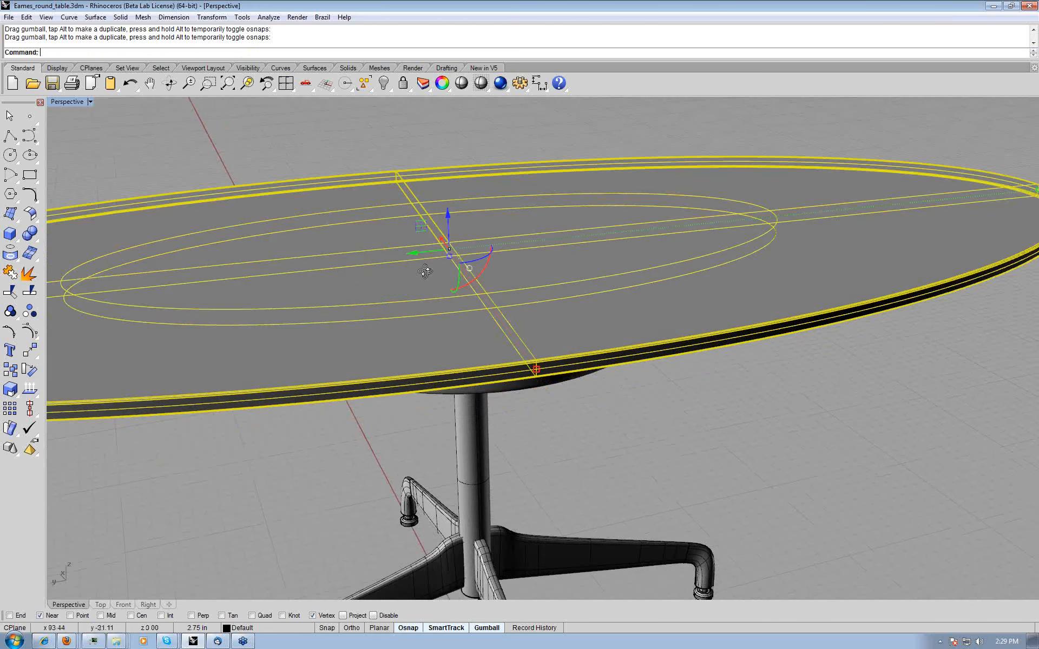
right_click_drag(425, 272, 669, 291)
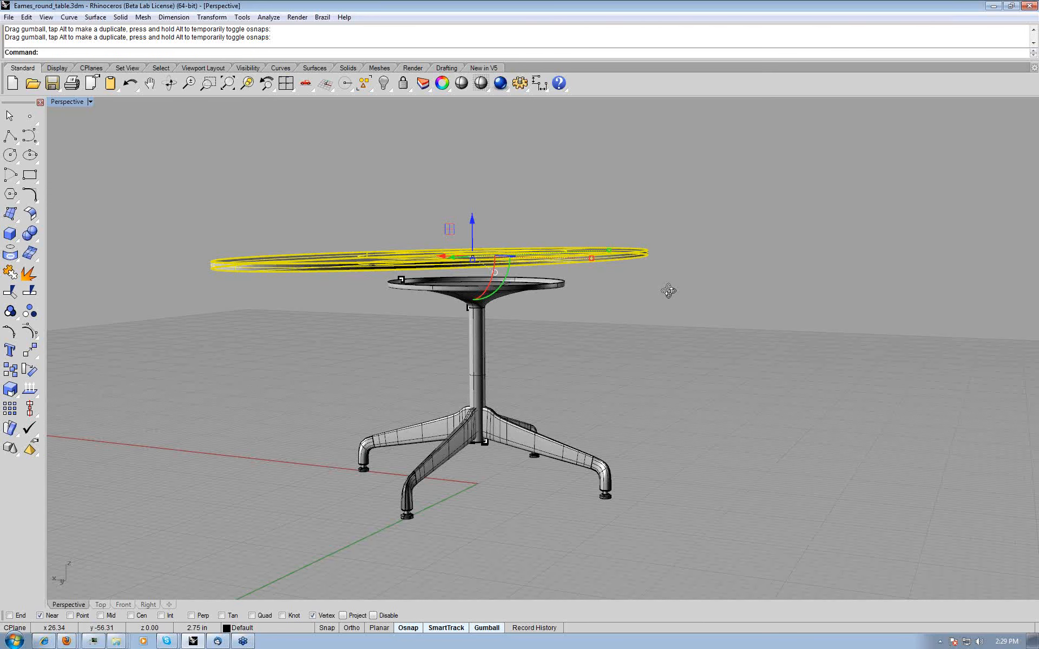
right_click_drag(669, 292, 683, 343)
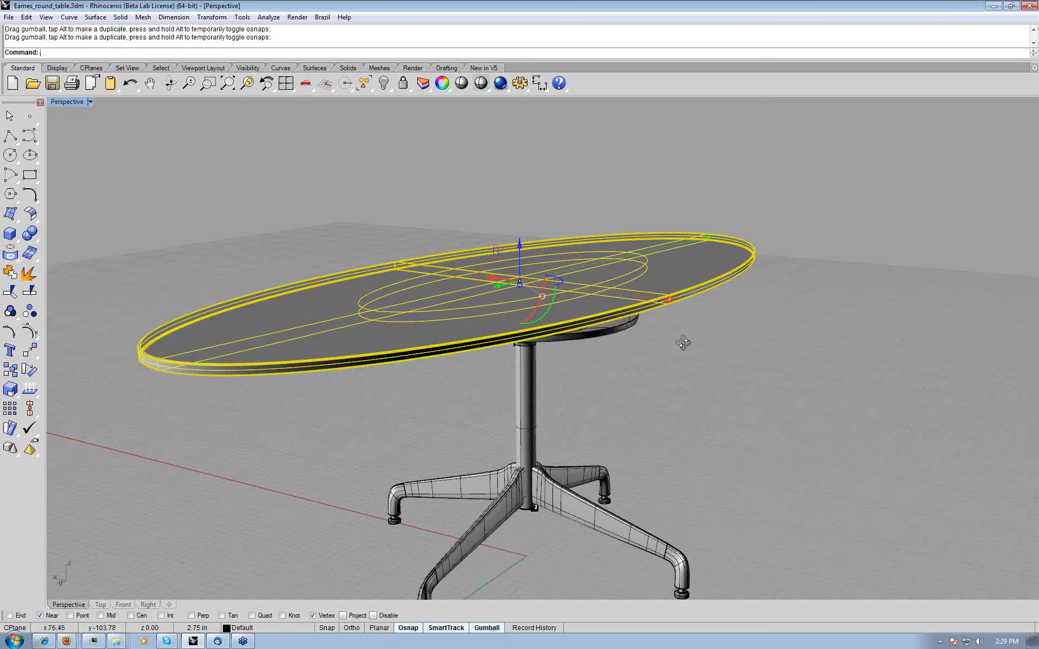
right_click_drag(683, 343, 613, 282)
key("Escape")
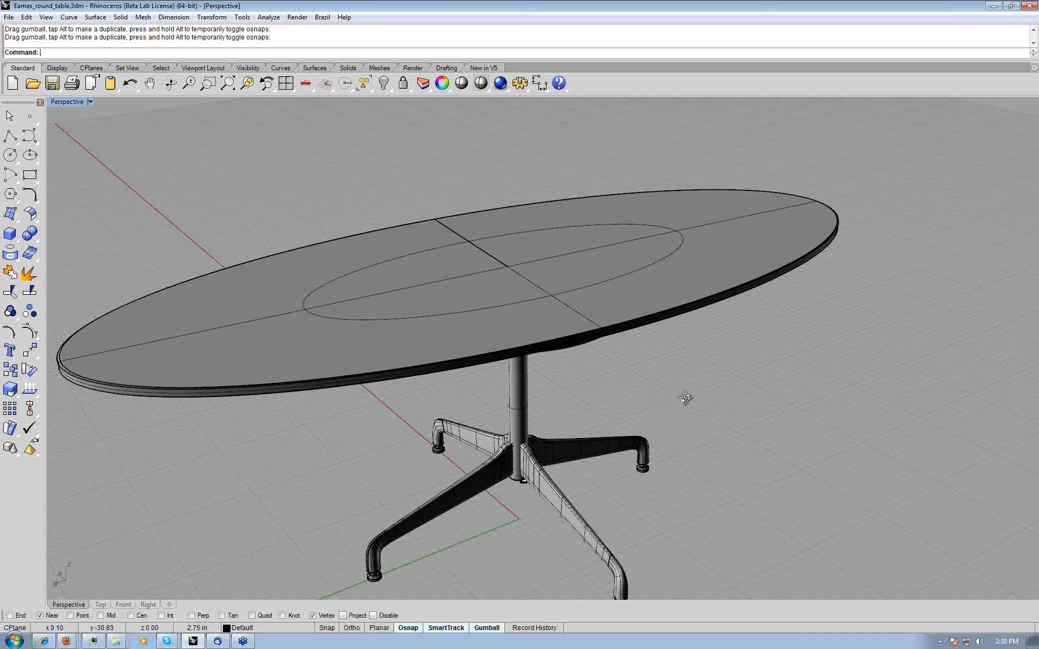
right_click_drag(686, 398, 684, 397)
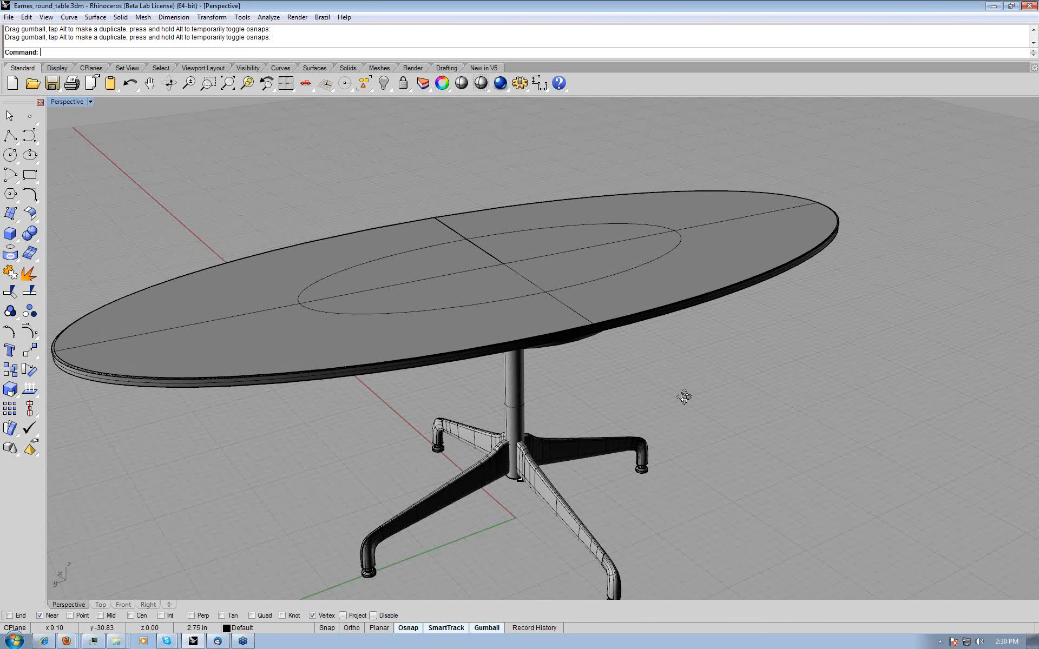
right_click_drag(685, 397, 580, 319)
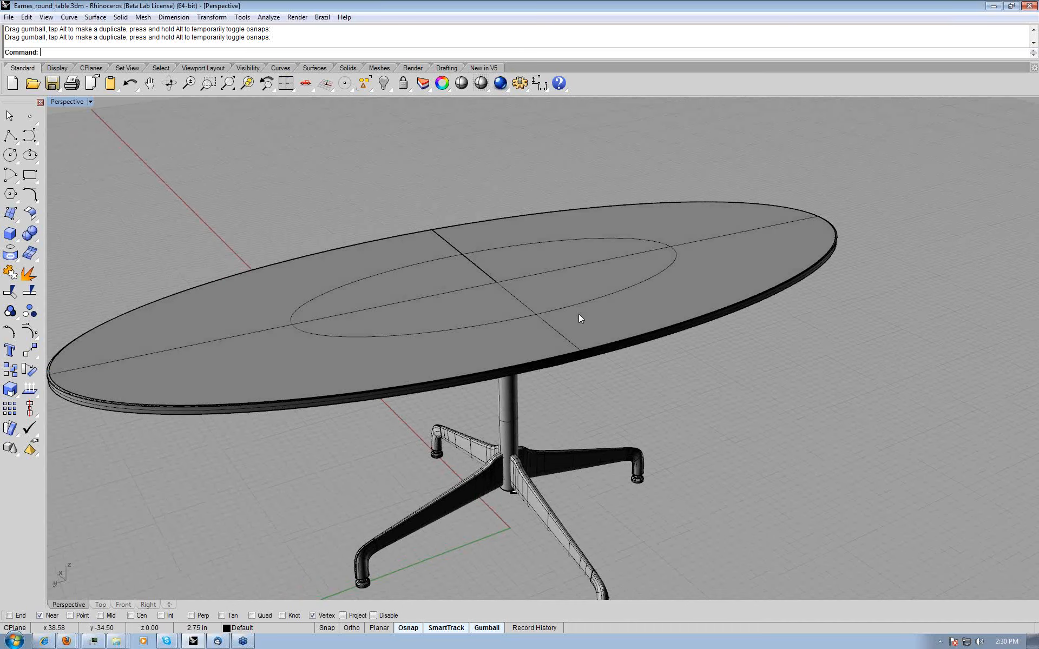
scroll(579, 315, "down", 2)
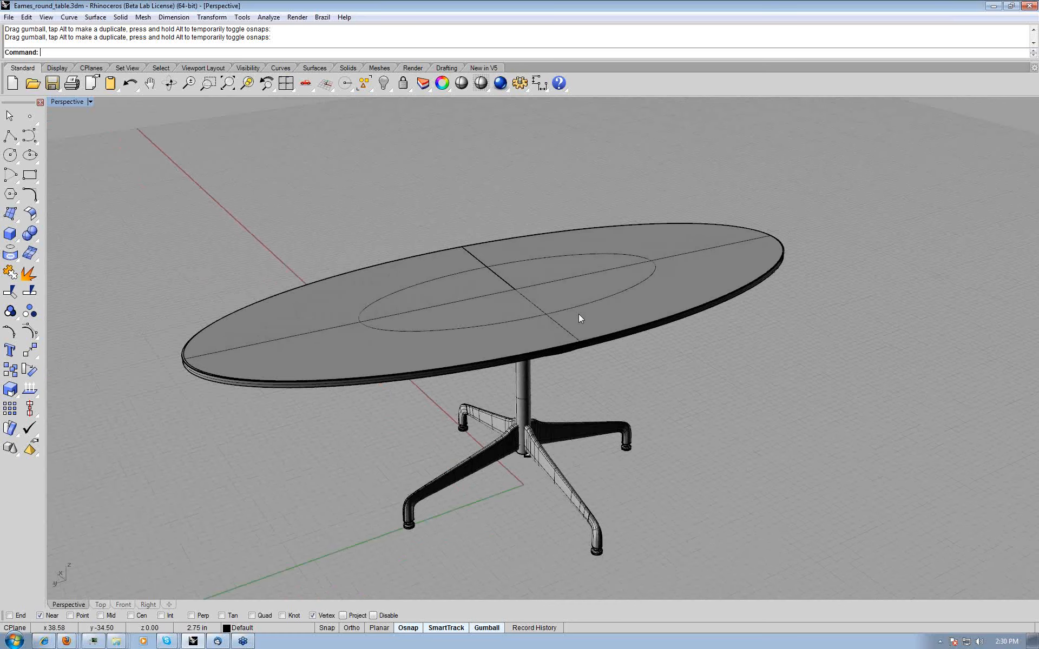
right_click_drag(579, 315, 670, 399)
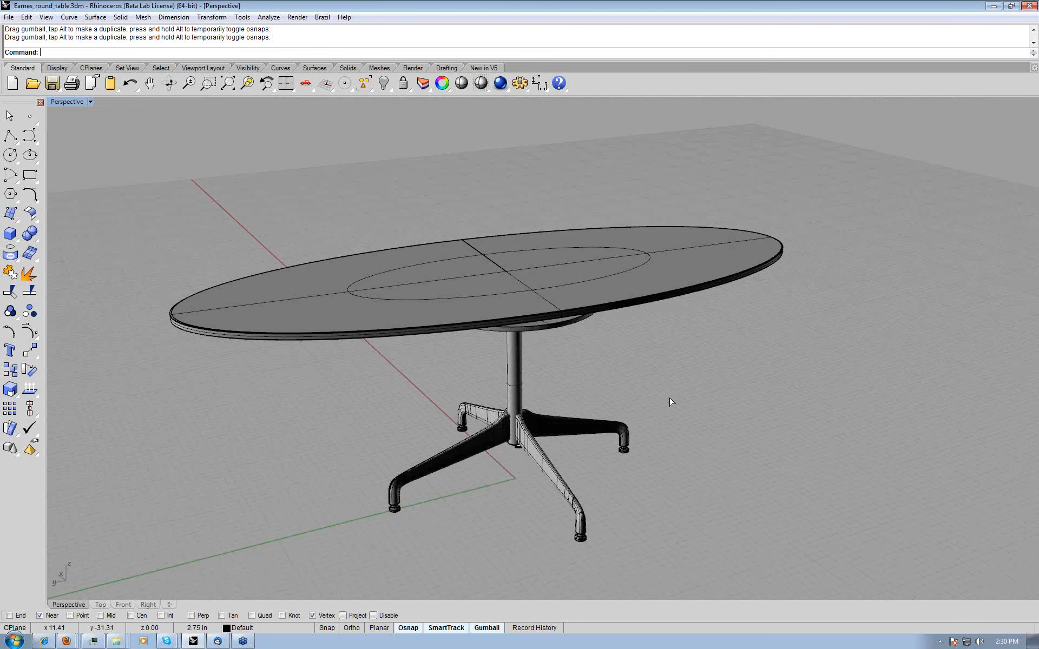
key("ctrl+z")
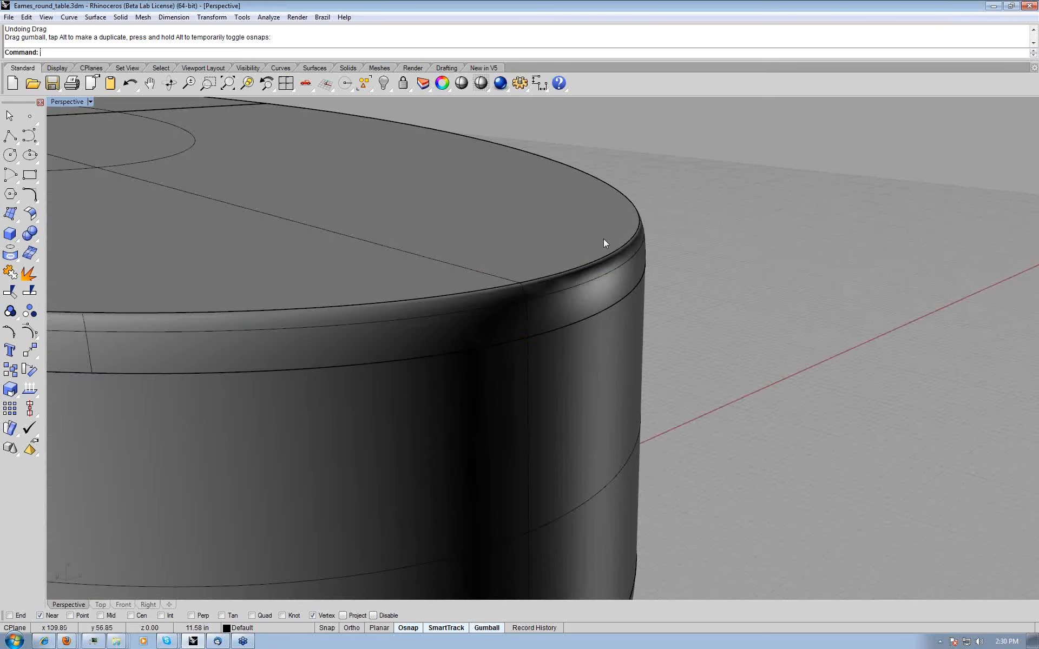
- Inspect the thickened tabletop's rounded rim and undo the vertical thickening
scroll(602, 238, "down", 2)
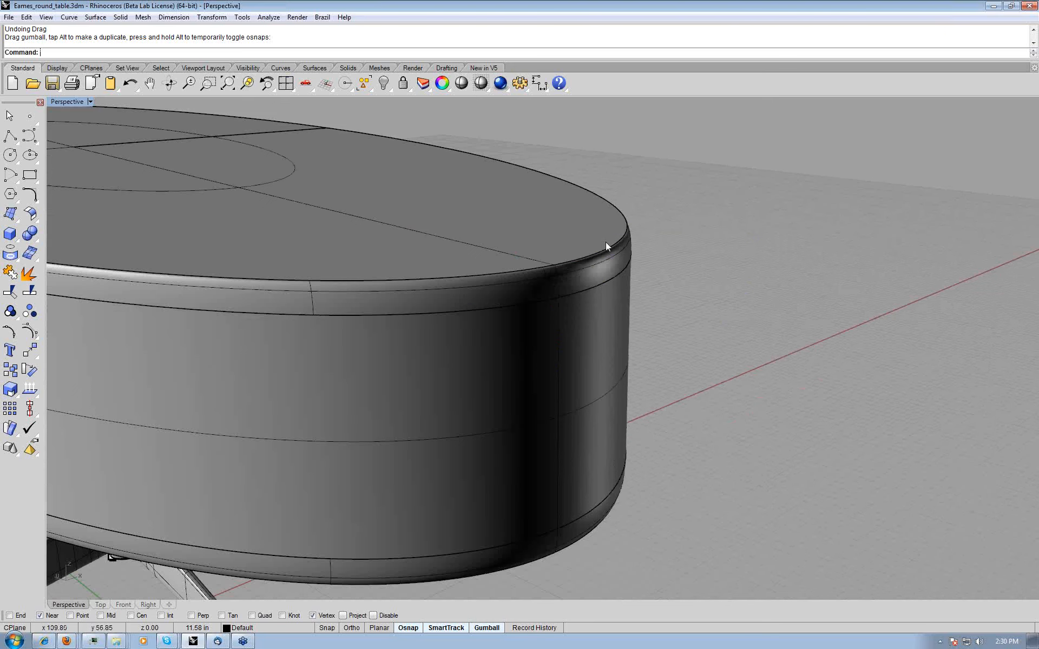
key("ctrl+z")
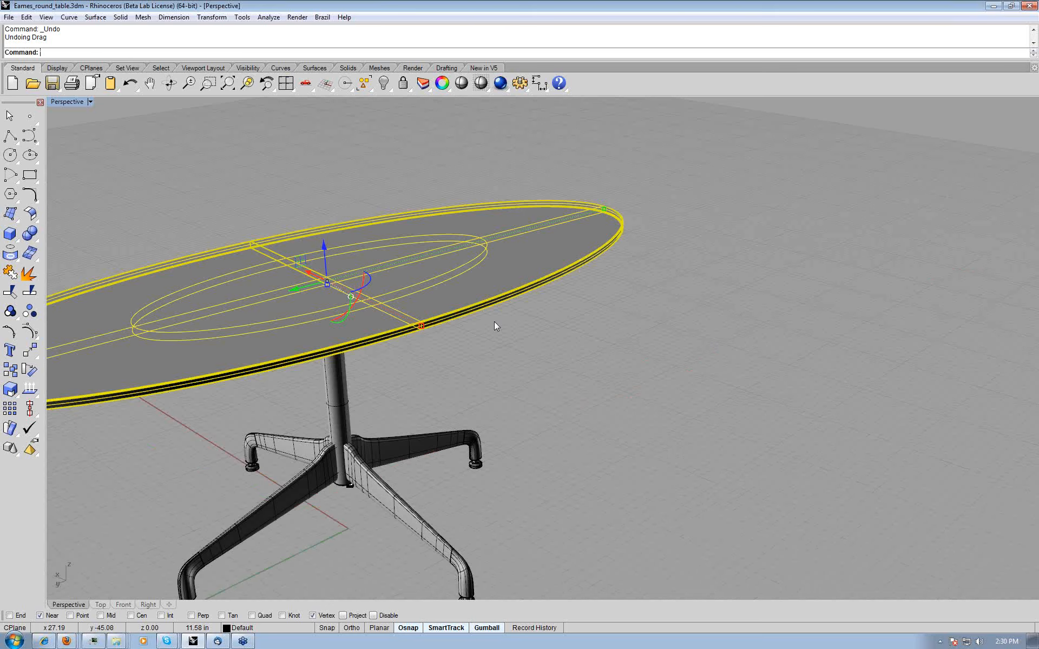
right_click_drag(495, 323, 500, 322, "shift")
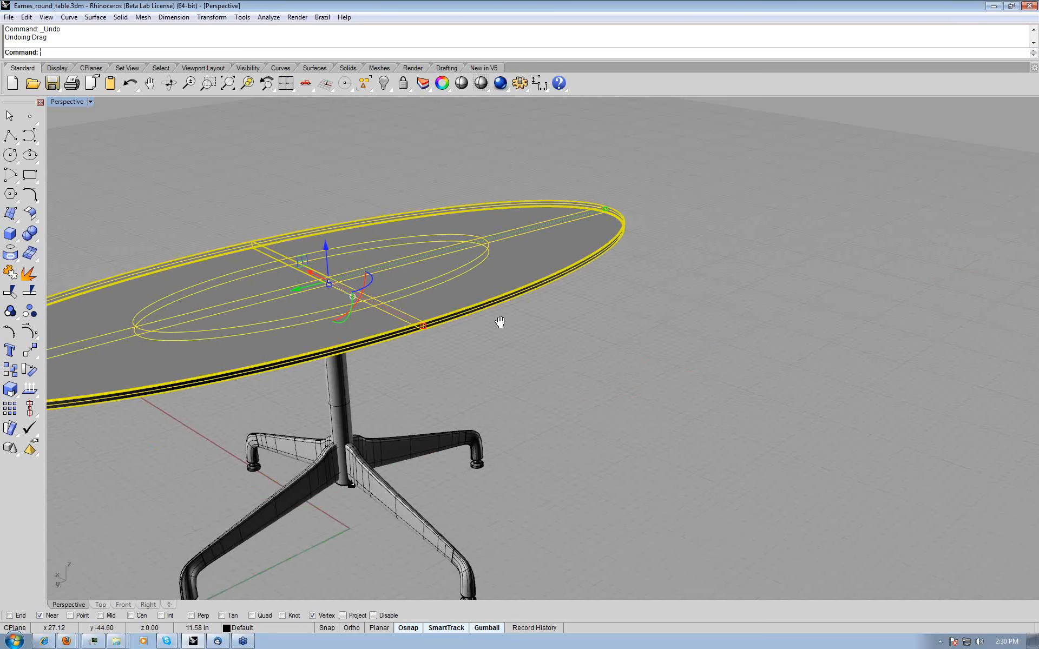
scroll(435, 260, "down", 5)
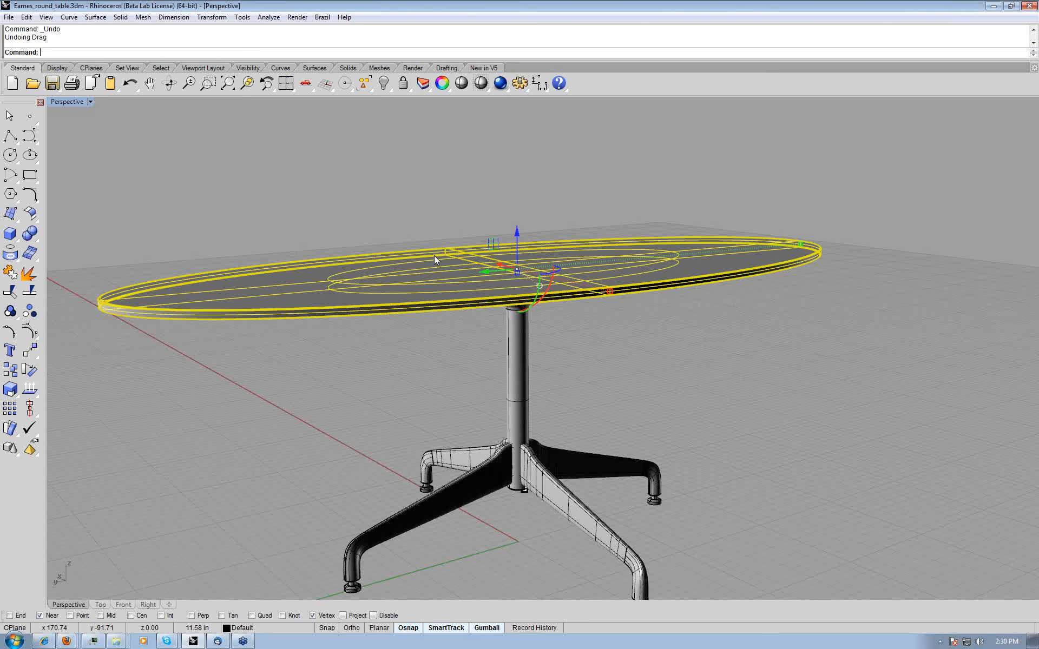
- Open the recent model last_crvs_1.3dm in place of the table model
left_click(9, 18)
left_click(119, 318)
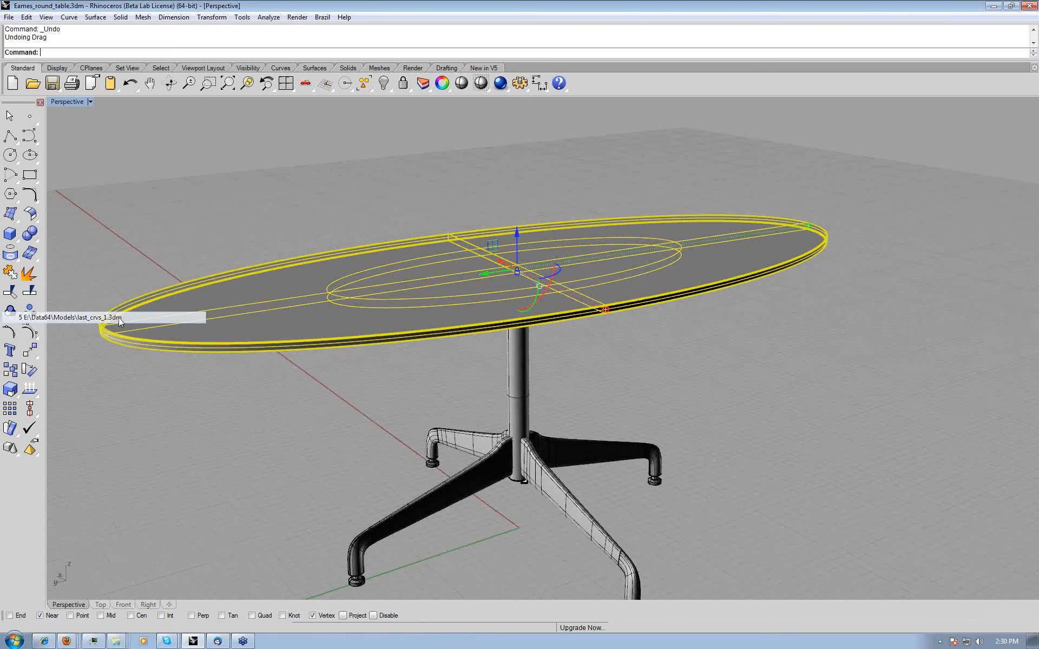
left_click(527, 347)
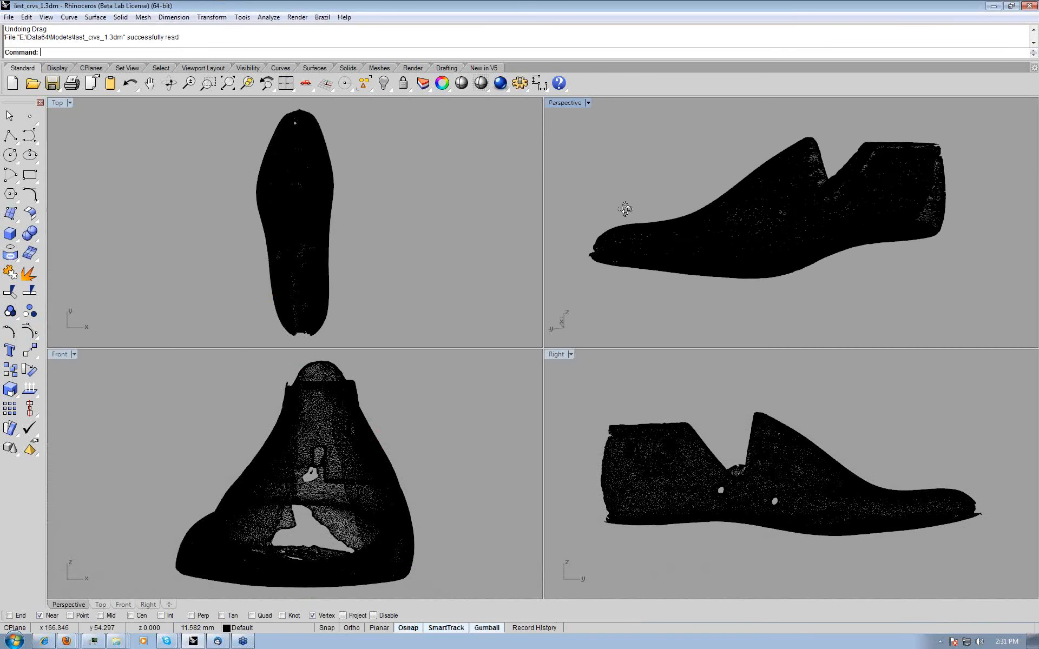
- Orbit around the shoe last and set the Perspective viewport to the Shaded display mode
right_click_drag(598, 130, 707, 216)
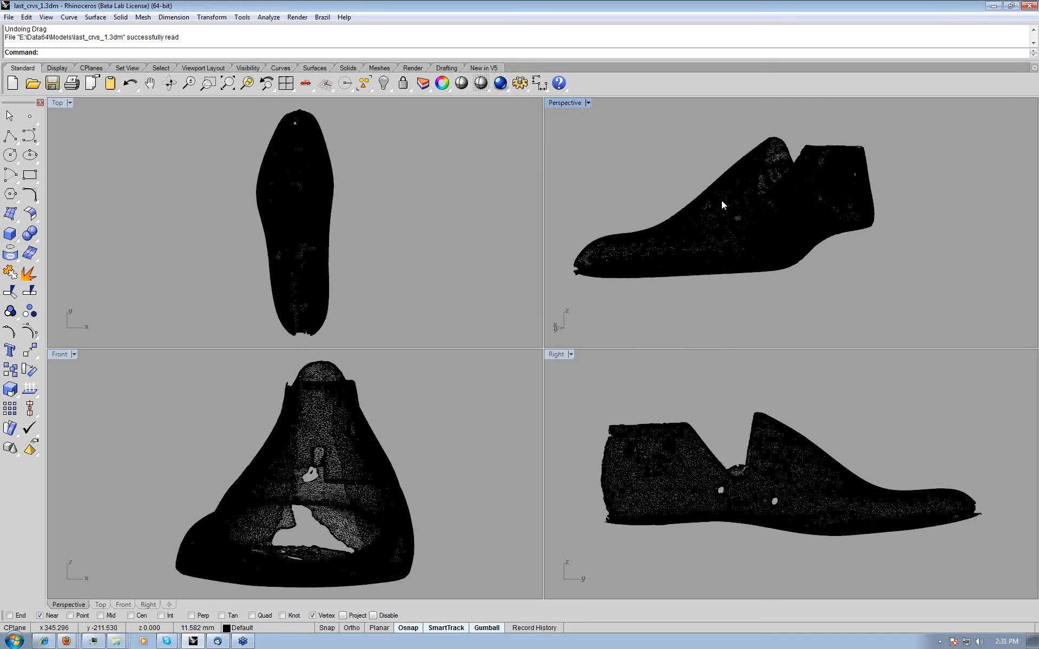
right_click_drag(881, 242, 763, 213)
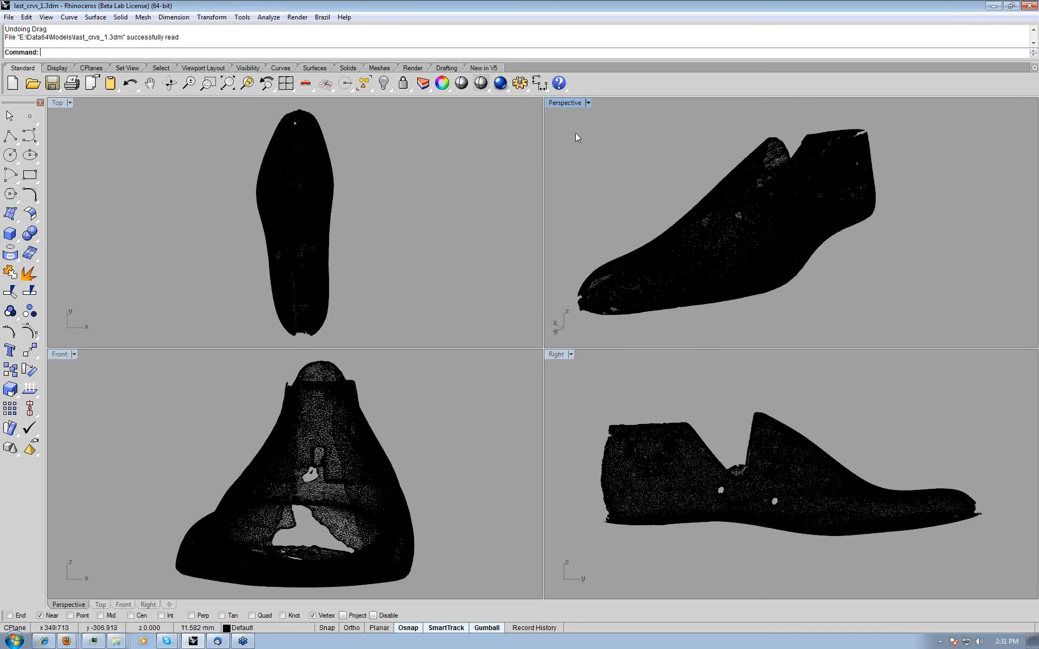
left_click(560, 103)
left_click(589, 106)
left_click(564, 103)
left_click(580, 142)
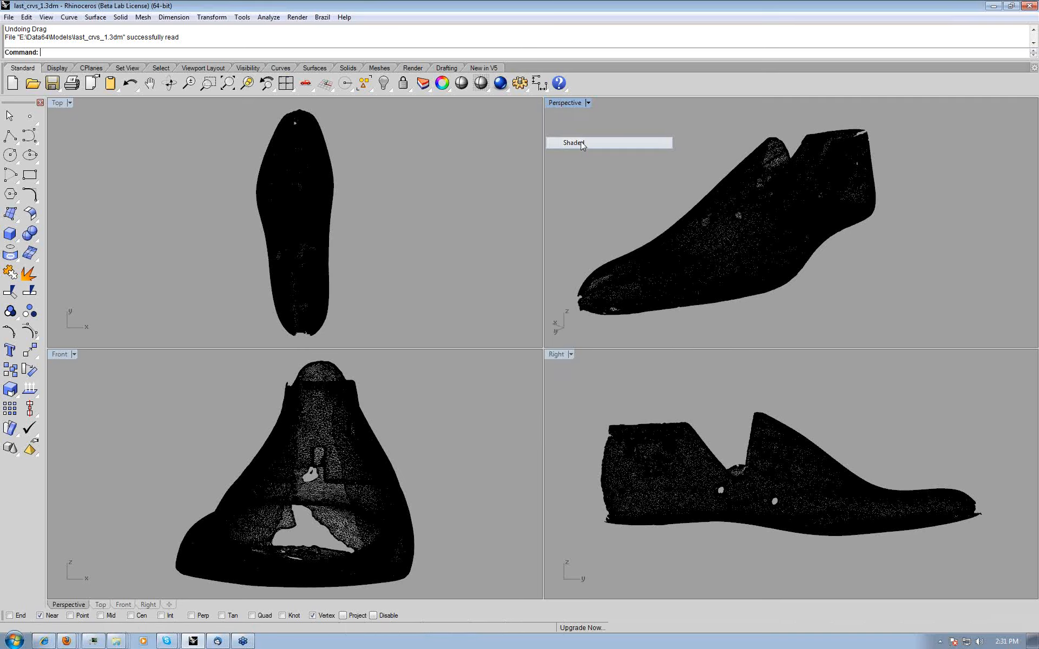
- Set the Top, Front and Right viewports to Shaded display and maximize the Perspective viewport on the shoe last
mouse_move(639, 187)
right_mouse_down()
mouse_move(617, 182)
mouse_move(752, 144)
mouse_move(646, 183)
right_mouse_up()
left_click(436, 190)
key("ctrl+alt+s")
left_click(483, 462)
key("ctrl+alt+s")
left_click(588, 390)
key("ctrl+alt+s")
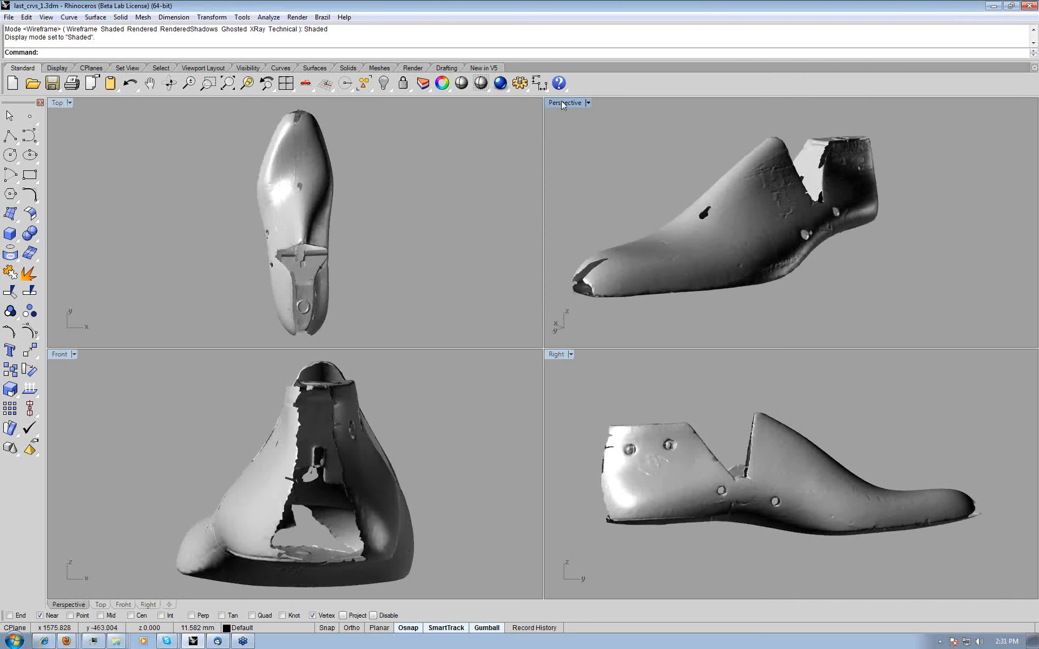
double_click(563, 103)
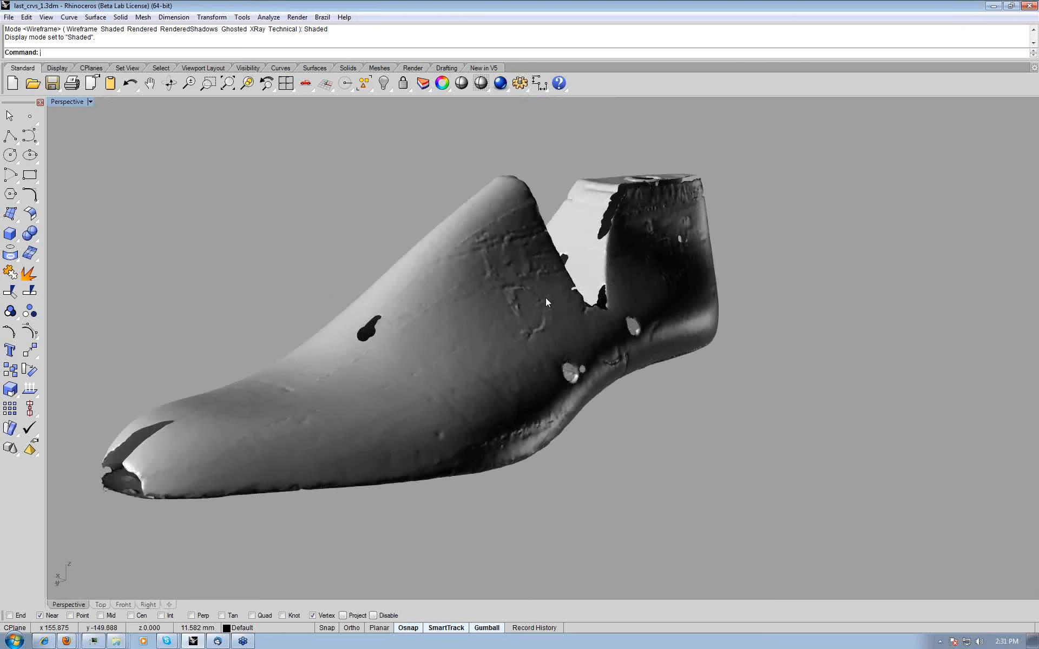
right_click_drag(545, 298, 495, 213)
- Open the advanced appearance settings in Rhino Options and review the Wireframe and Shaded display modes
left_click(519, 83)
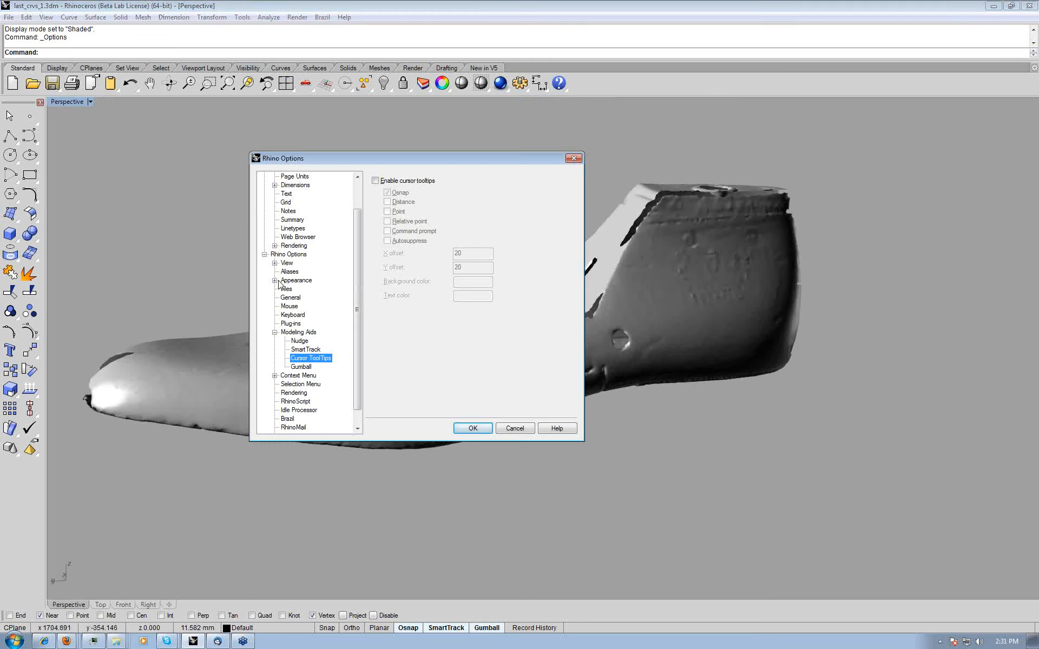
left_click(275, 280)
left_click(292, 280)
double_click(303, 307)
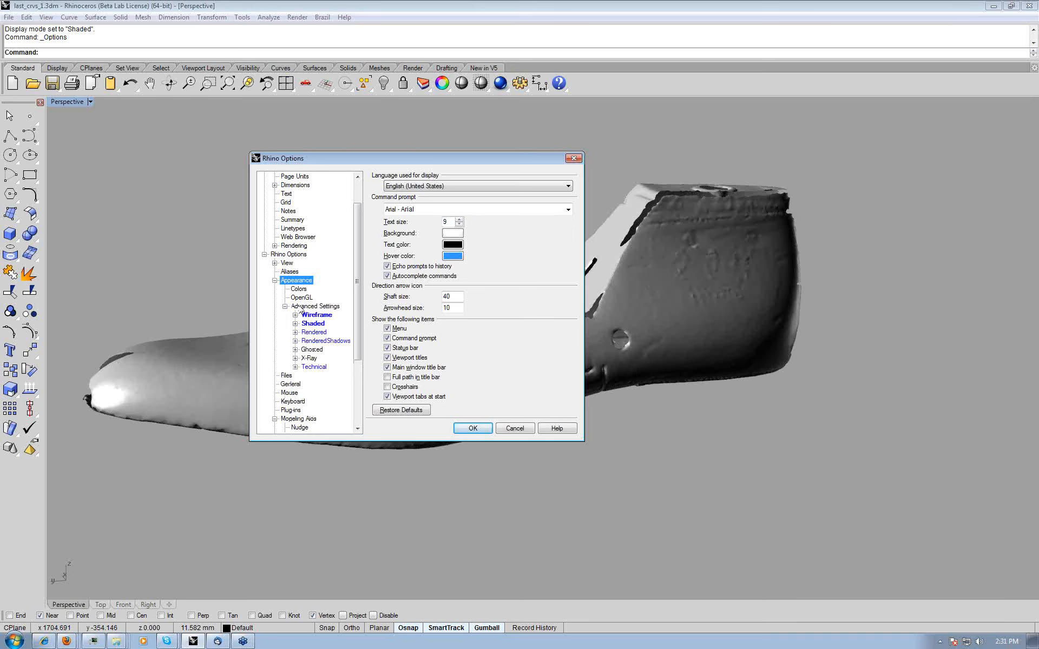
left_click(301, 307)
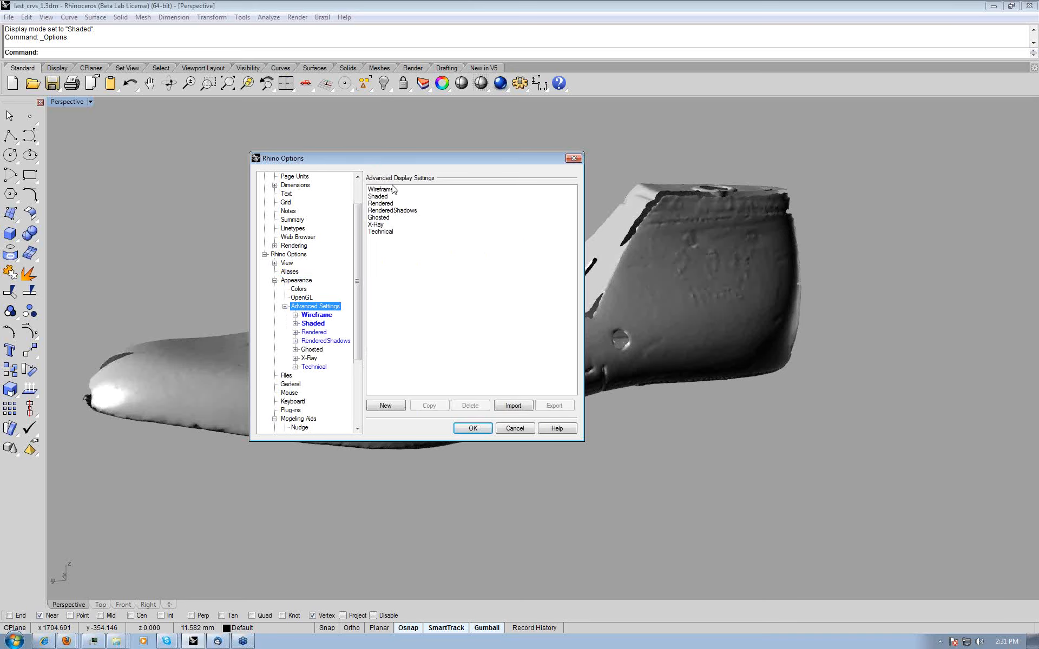
left_click_drag(401, 163, 475, 157)
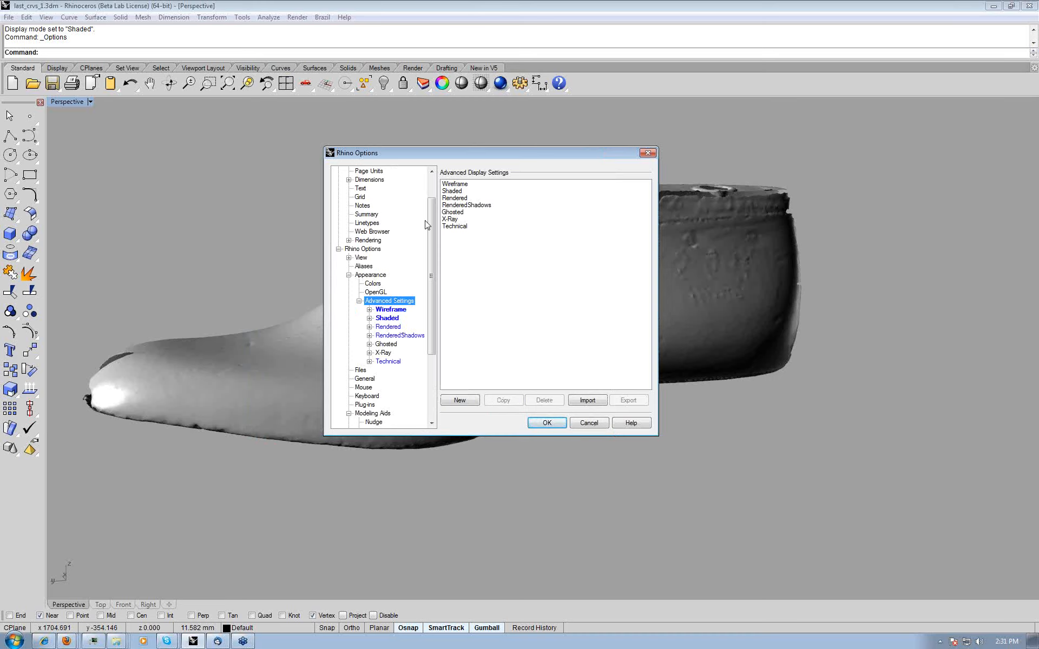
left_click_drag(455, 157, 526, 158)
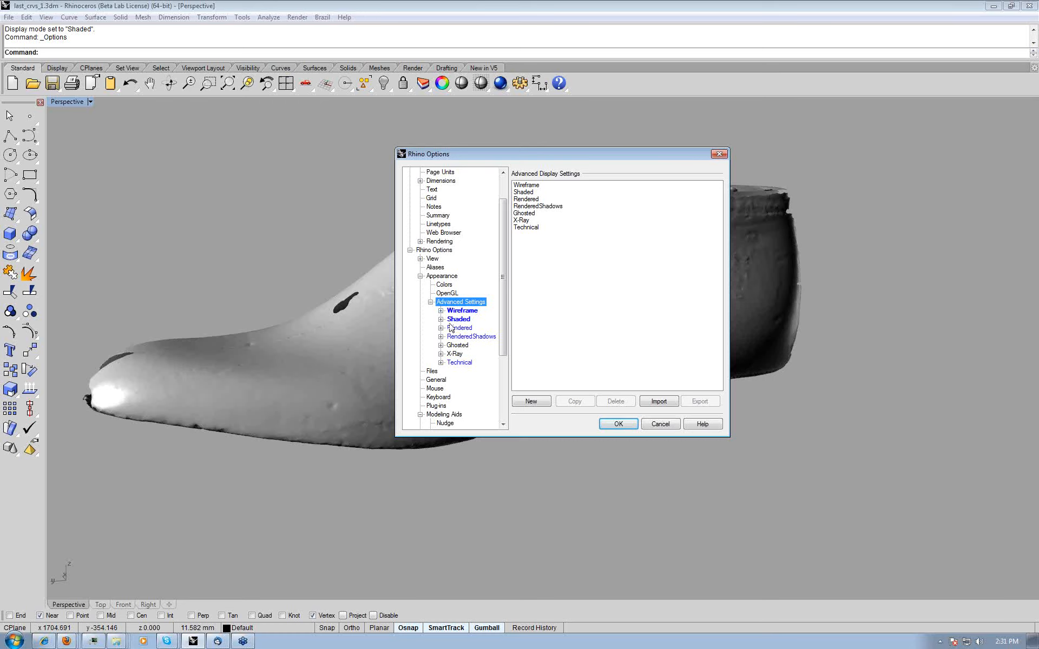
left_click(463, 312)
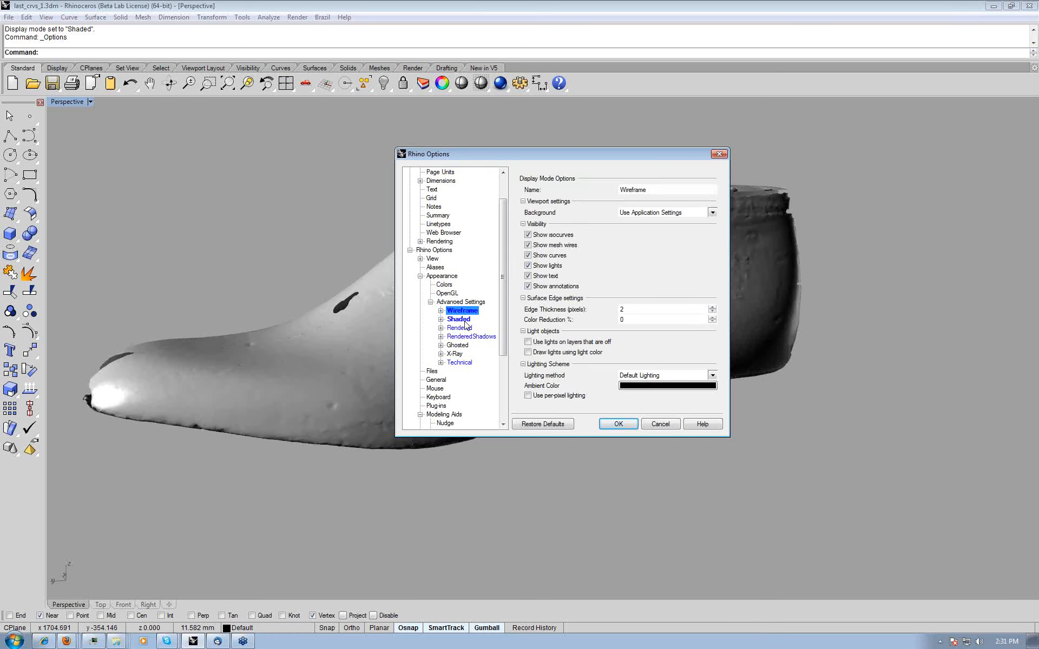
left_click(461, 319)
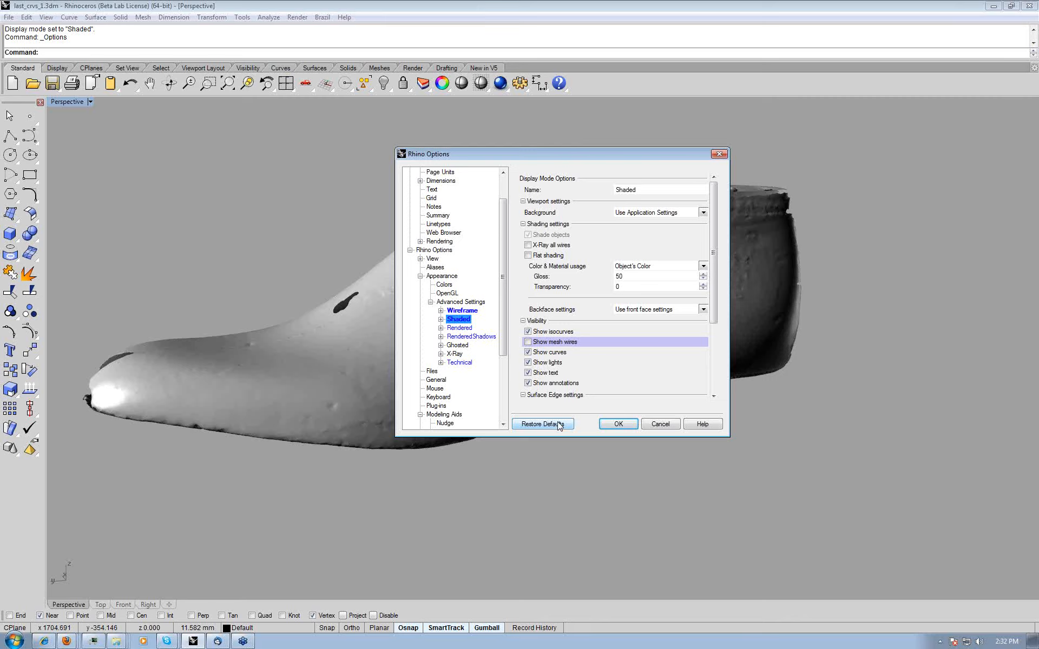
- Show mesh wires in the Shaded display mode, hide them again, and accept the options
left_click(529, 342)
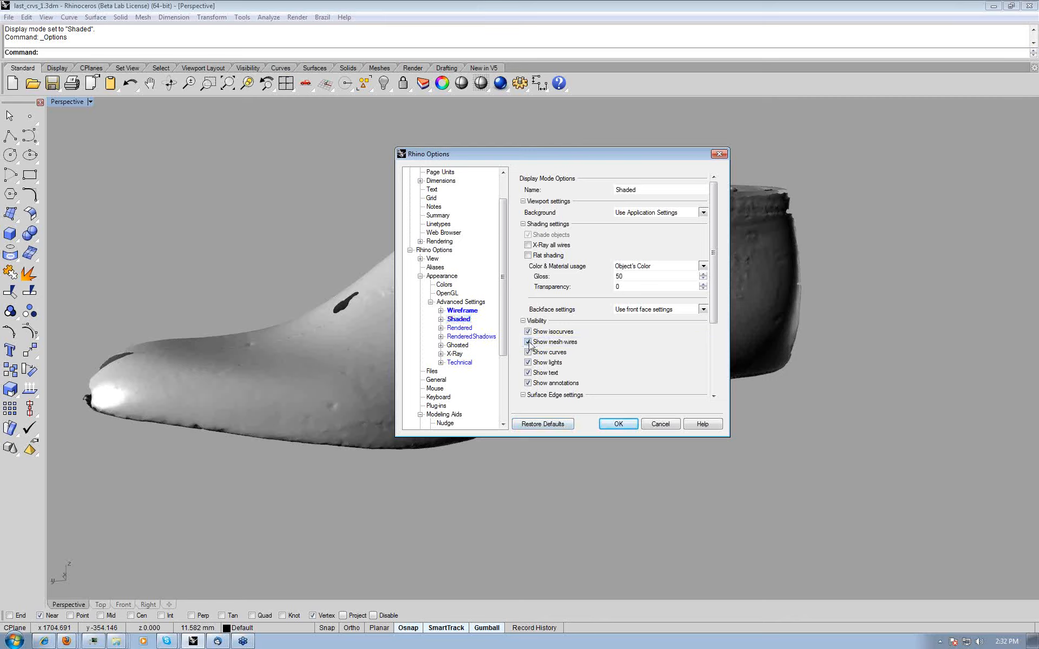
left_click(529, 343)
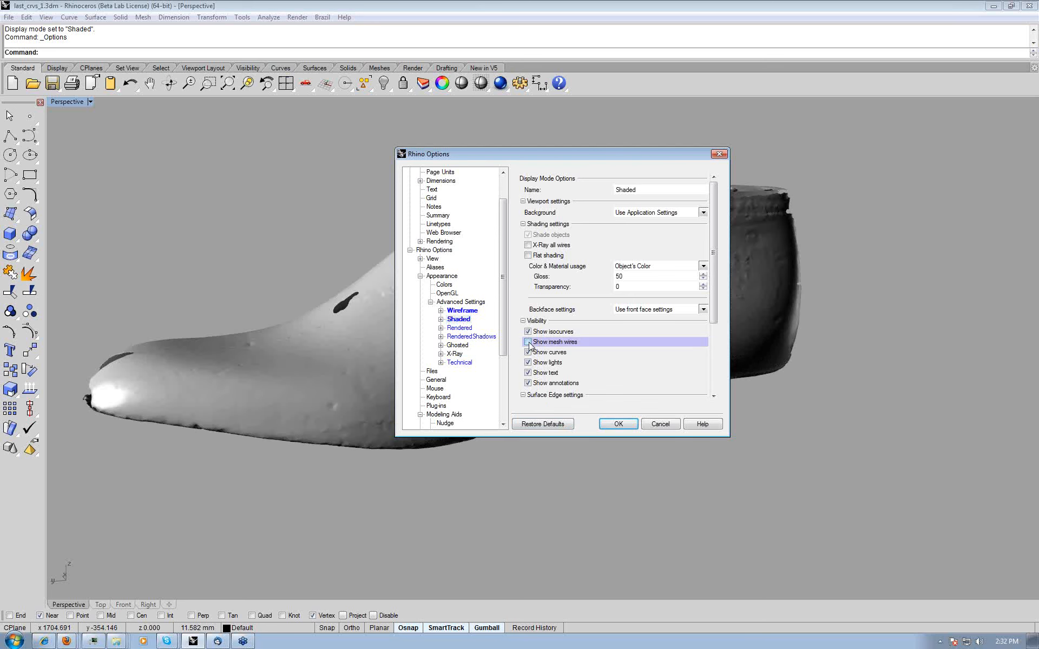
left_click(529, 342)
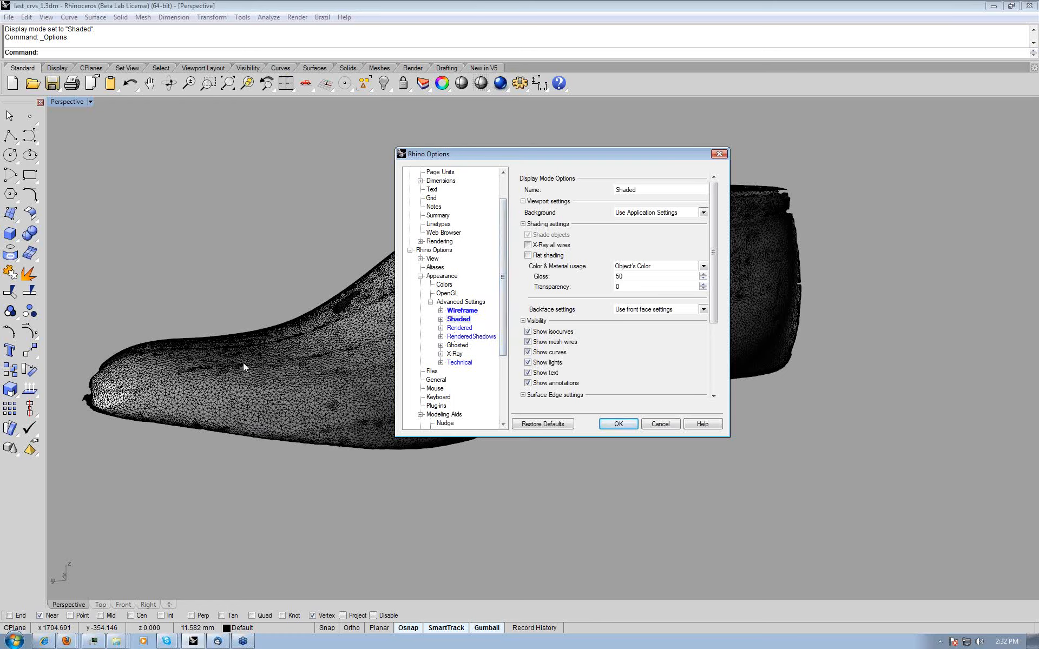
left_click(528, 342)
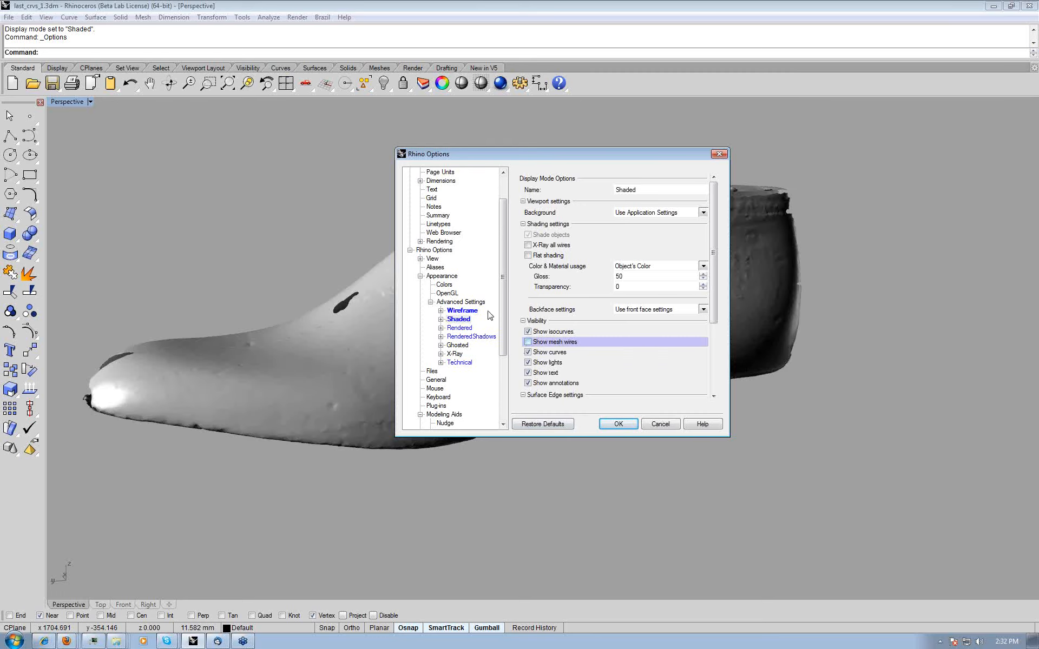
left_click(618, 424)
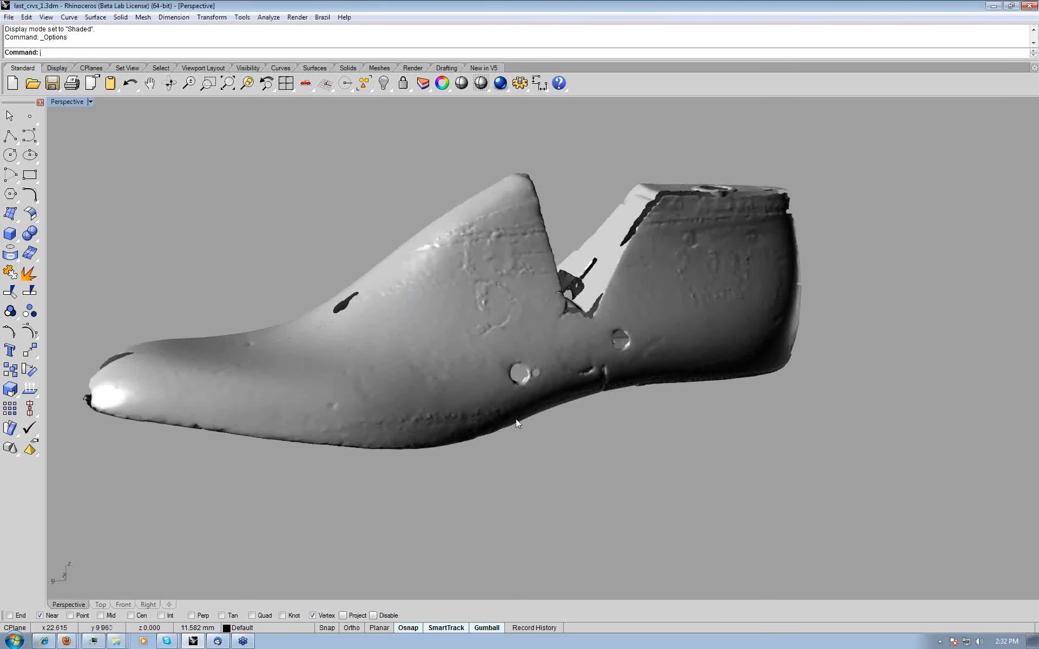
- Turn off the Near object snap, leaving only Vertex active, with the last's sole in view
right_click_drag(515, 419, 879, 390)
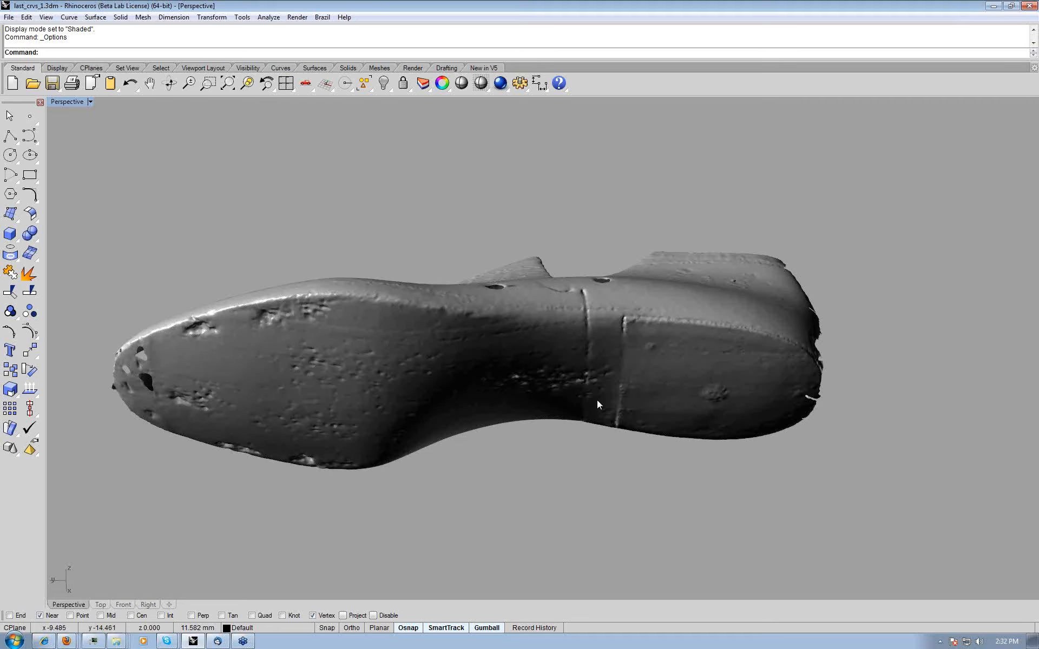
right_click_drag(438, 400, 403, 404)
scroll(404, 405, "up", 2)
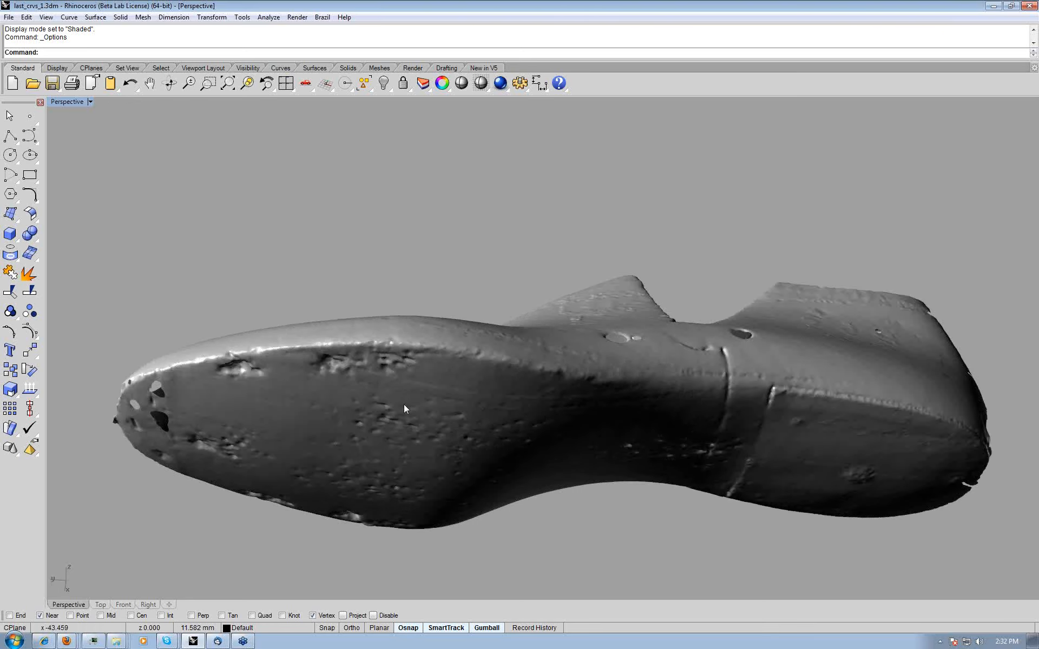
scroll(404, 404, "up", 2)
right_click_drag(319, 338, 360, 595)
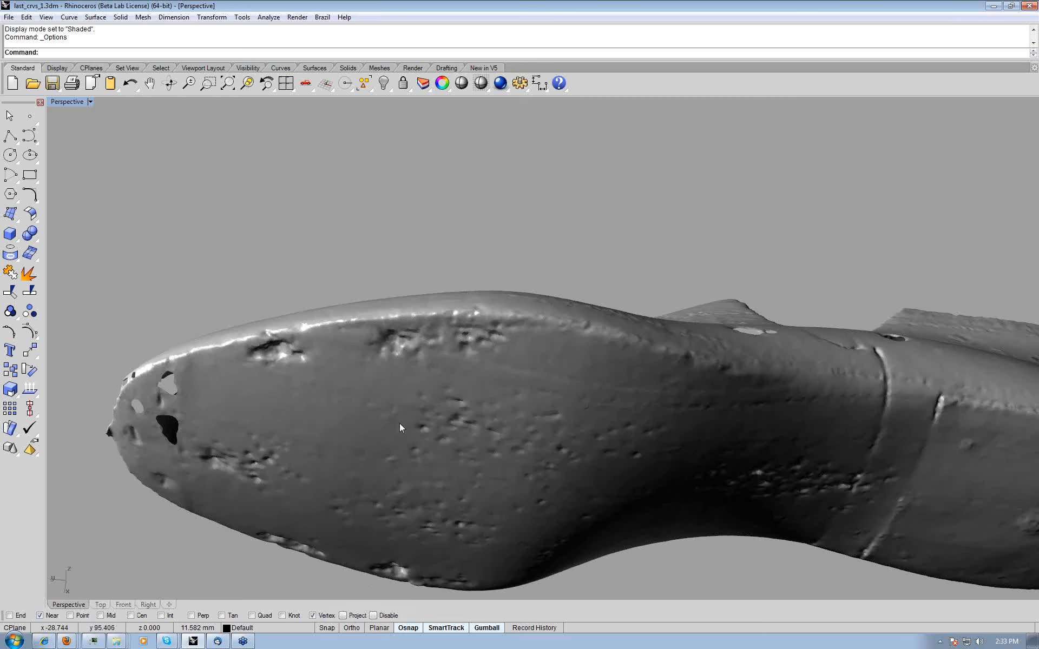
right_click_drag(401, 427, 519, 457)
left_click(50, 616)
- Try drawing an interpolated curve through five mesh vertices along the sole's forefoot edge
right_click_drag(376, 244, 417, 282)
left_click(29, 136)
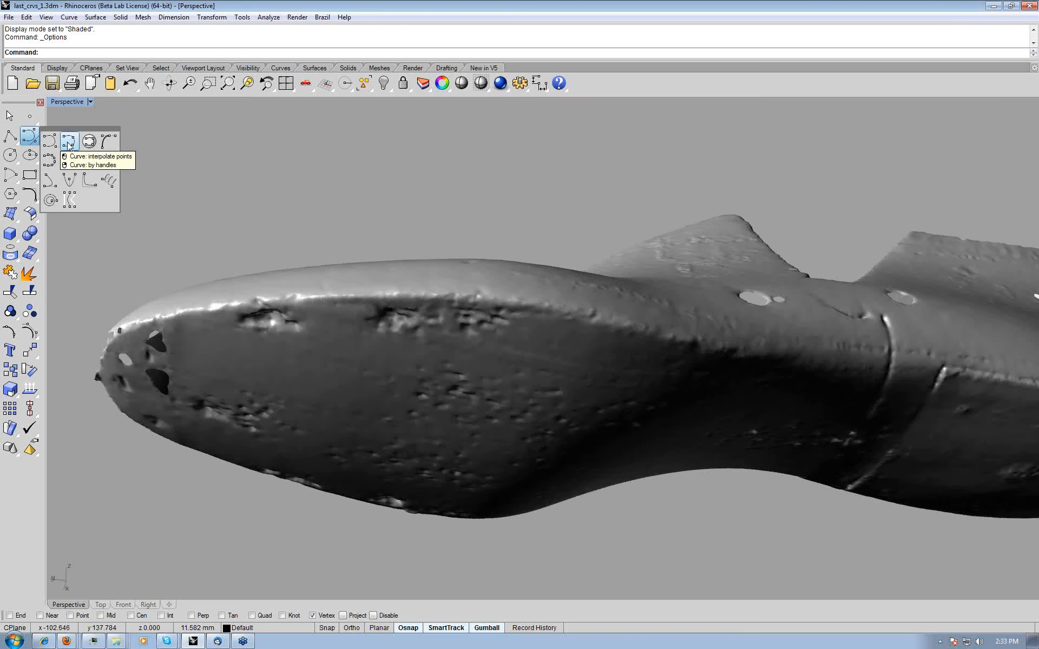
left_click(69, 142)
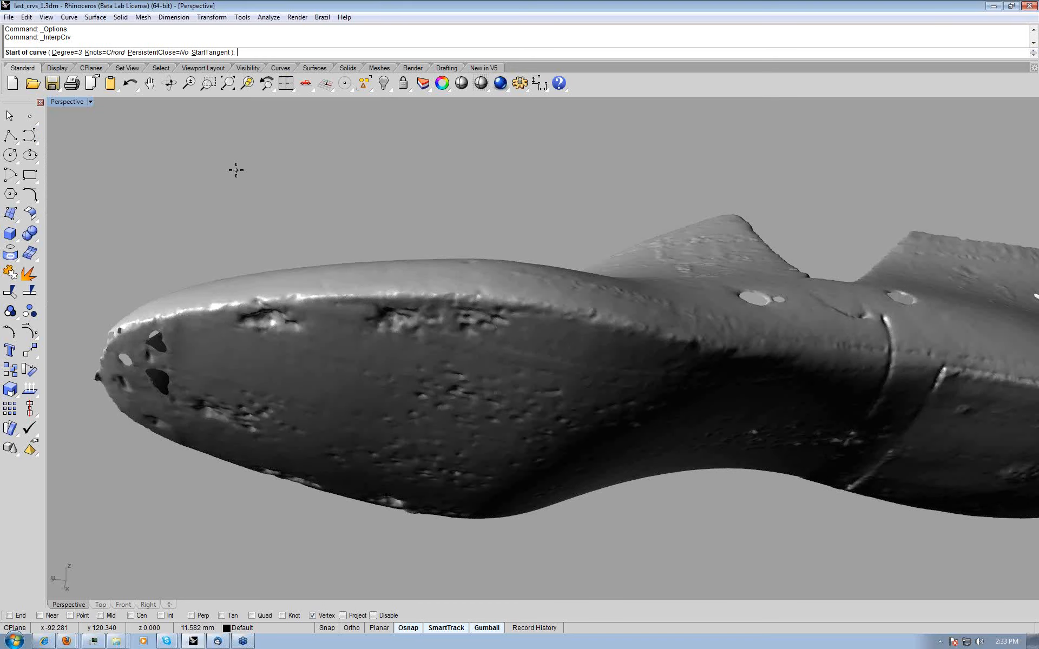
right_click_drag(236, 170, 238, 181)
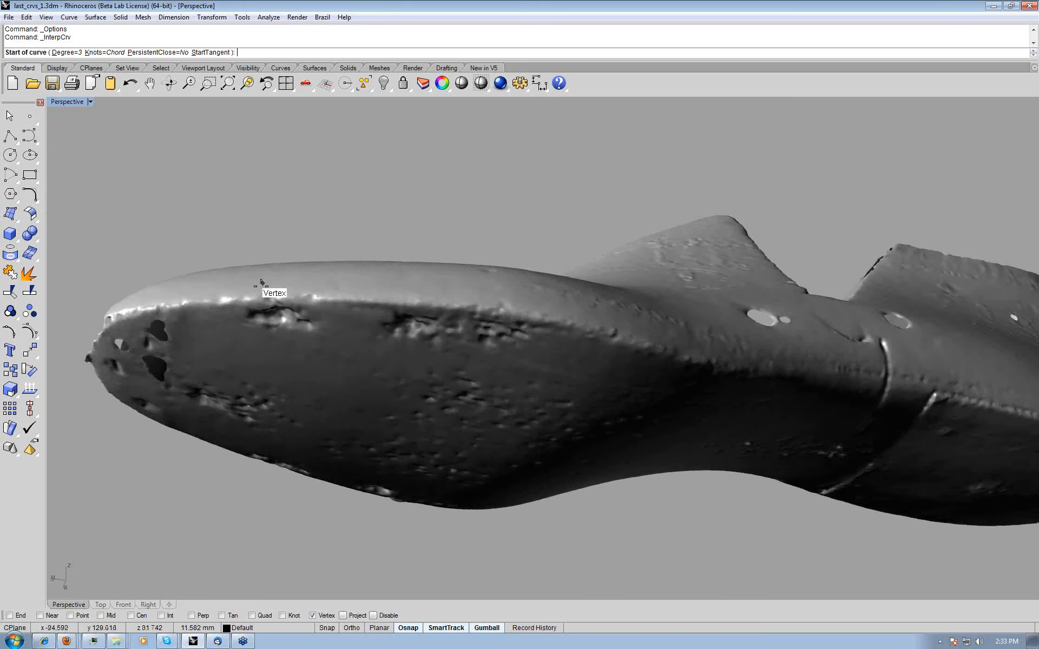
left_click(217, 292)
left_click(345, 294)
left_click(410, 290)
left_click(511, 294)
left_click(554, 323)
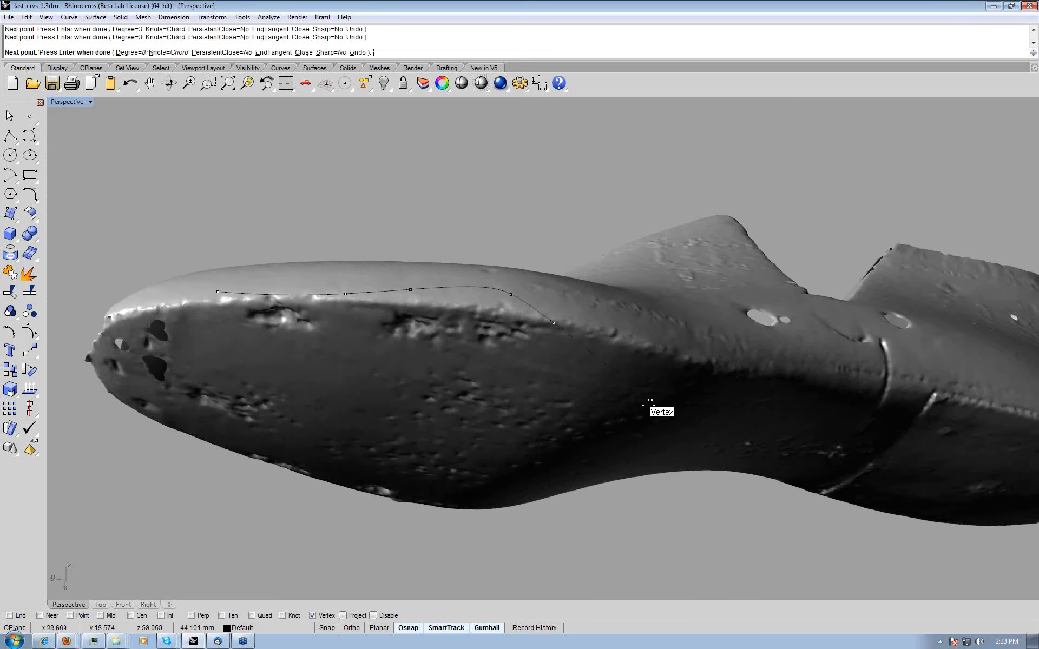
right_click_drag(611, 420, 669, 539)
right_click(616, 417)
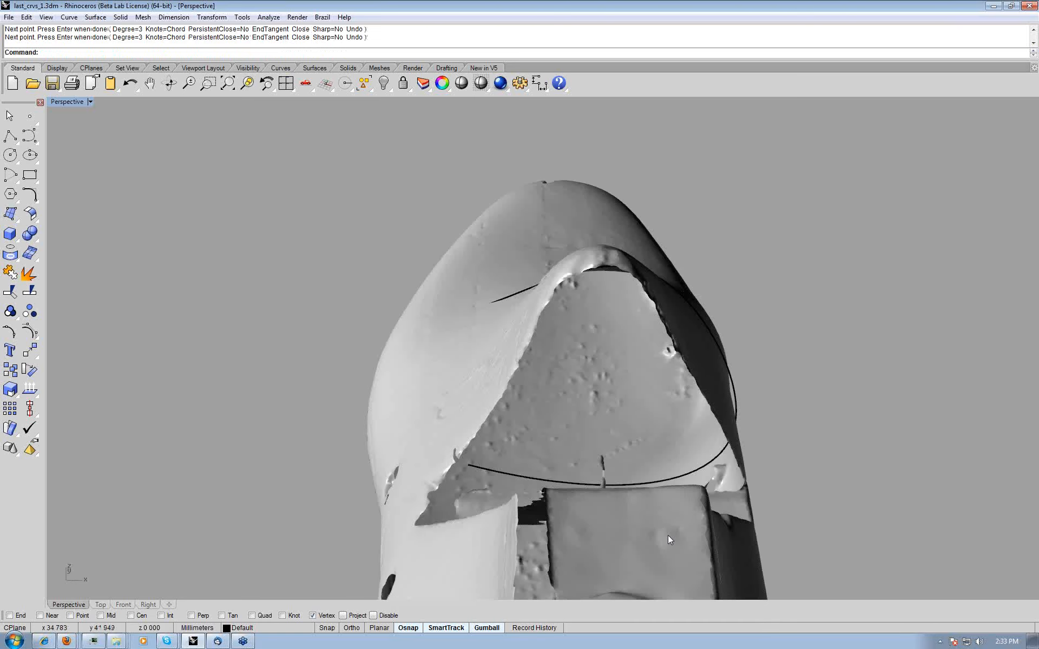
- Delete the trial interpolated curve from the shoe last
left_click(658, 482)
right_click_drag(658, 481, 362, 301)
key("Delete")
- Turn on control polygon culling with the CullControlPolygon command
type("CullControlPolygon")
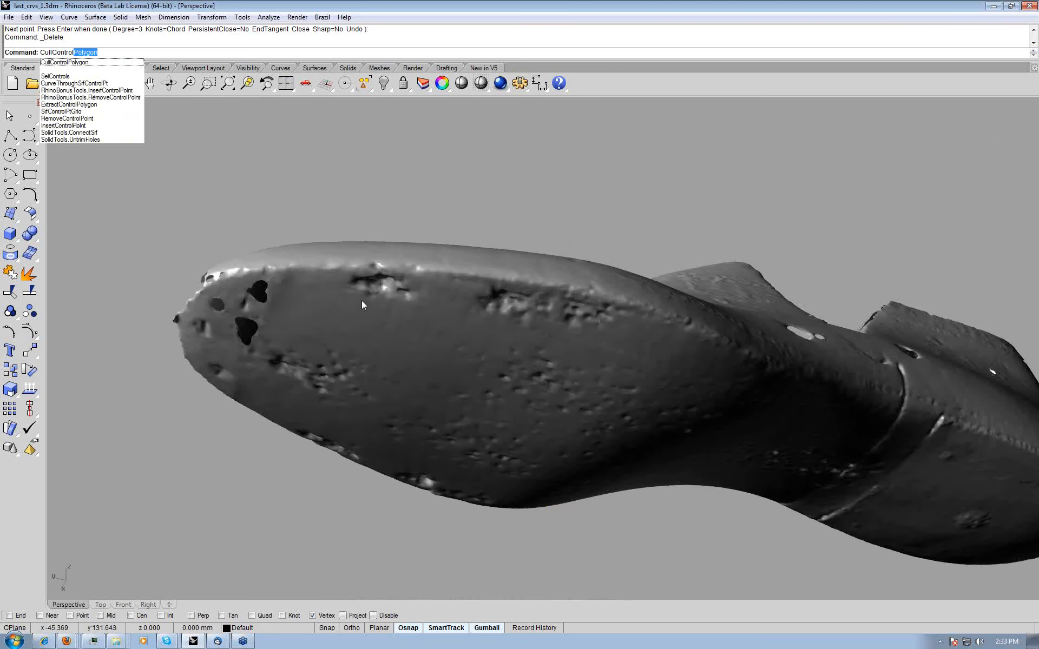
key("Return")
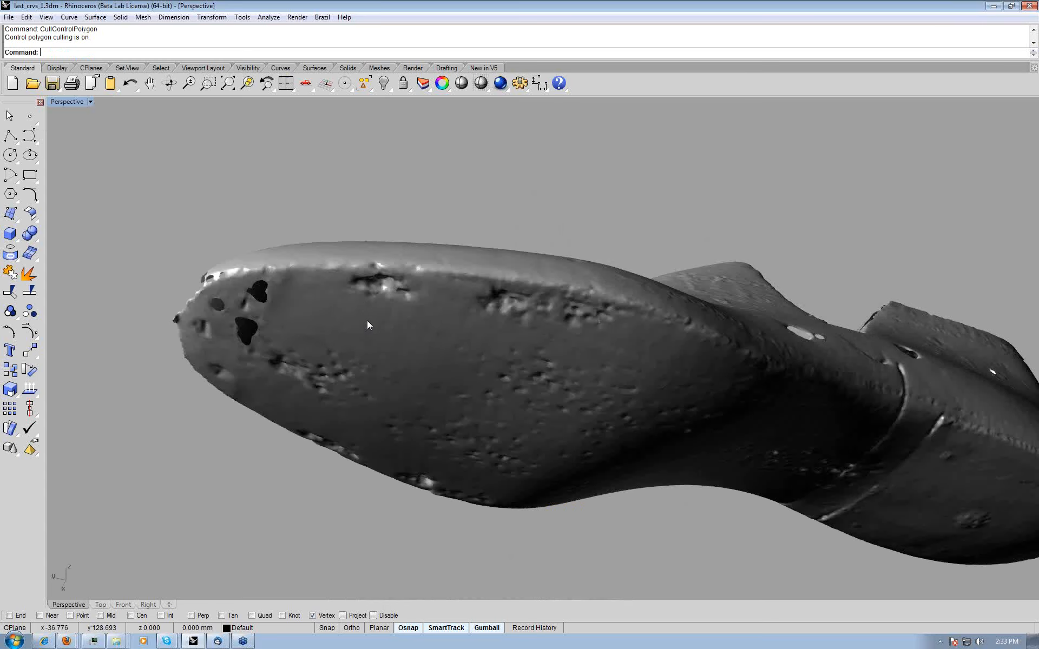
right_click_drag(367, 320, 367, 330)
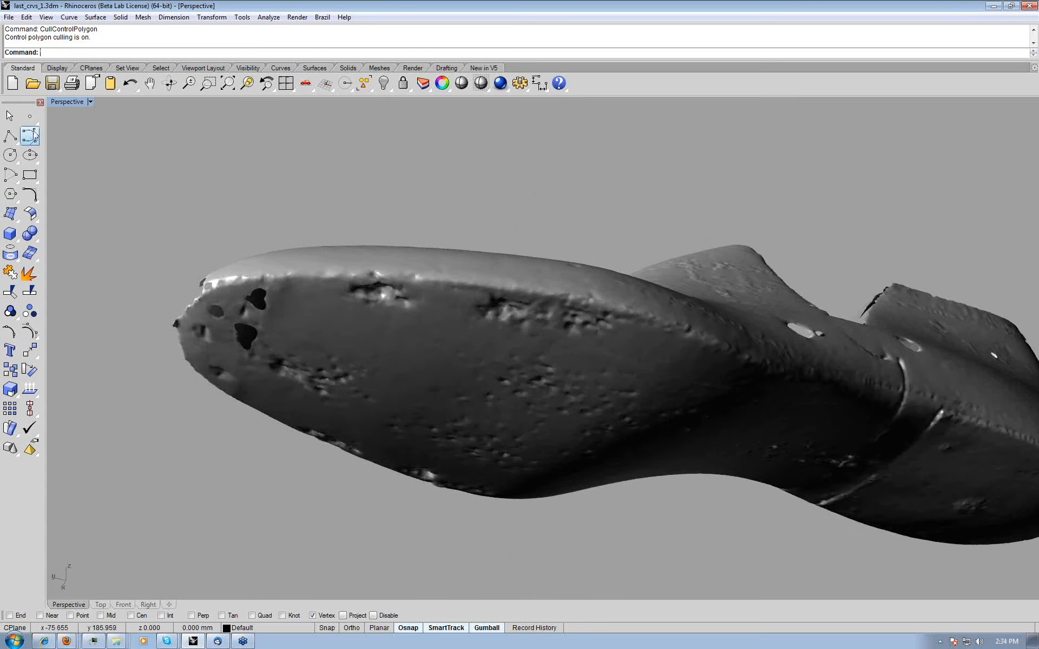
- Draw an interpolated curve through six mesh vertices along the sole edge, from near the toe back past the forefoot
left_click(33, 135)
left_click(70, 141)
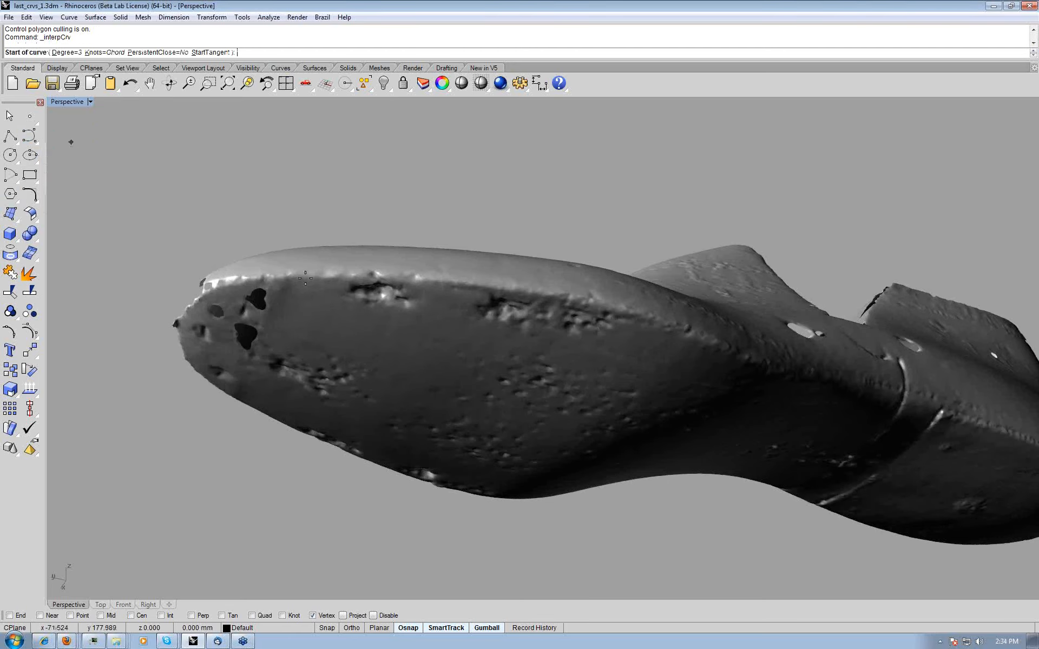
left_click(254, 272)
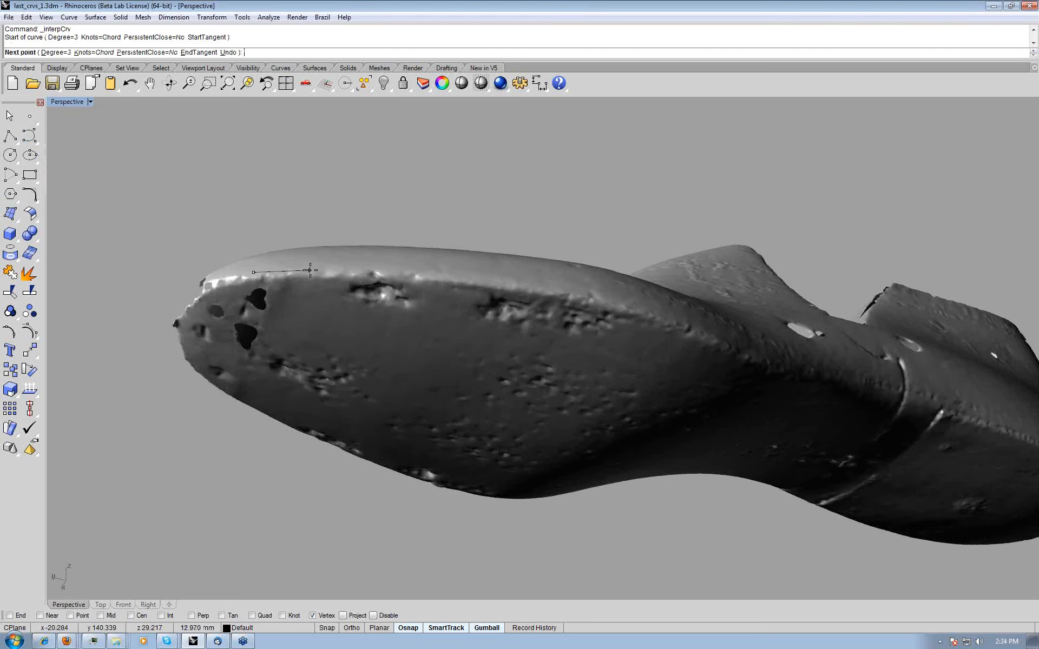
left_click(309, 270)
left_click(392, 271)
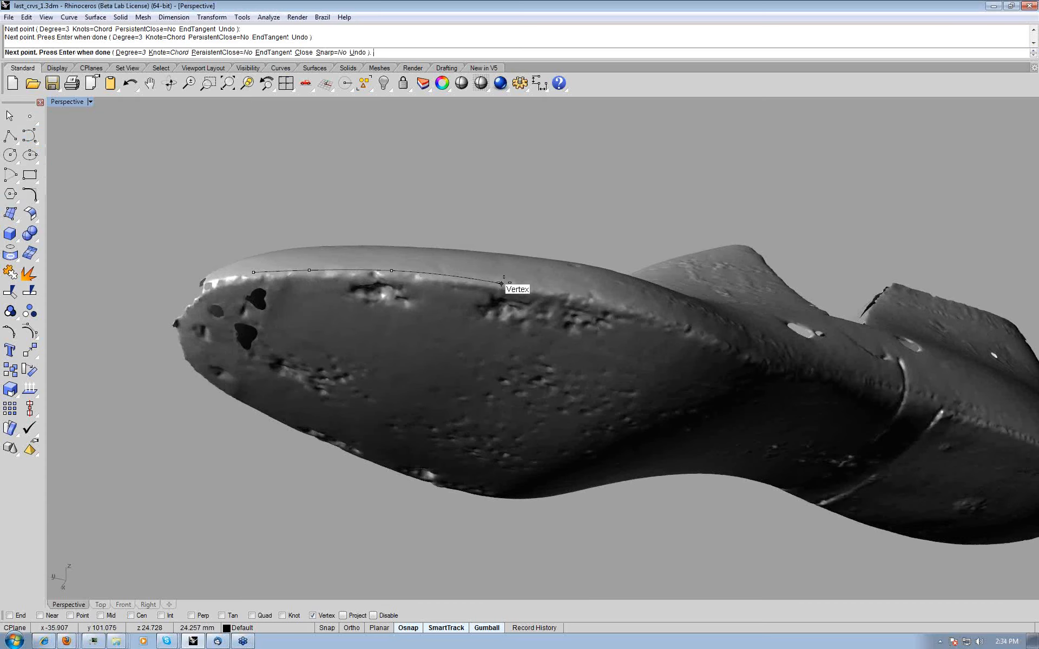
left_click(505, 280)
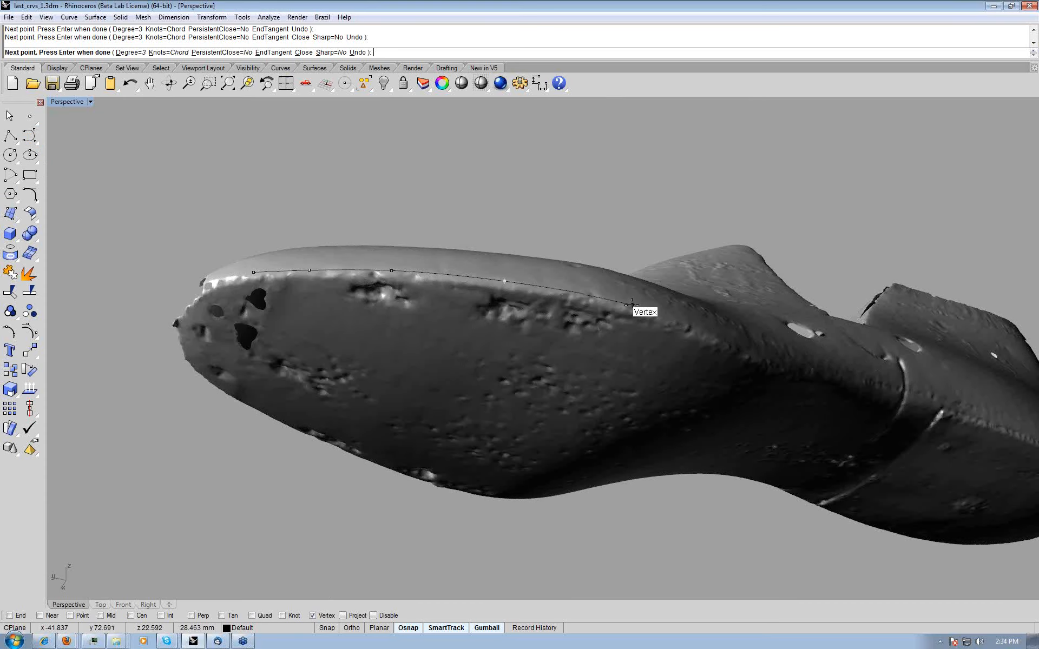
left_click(632, 304)
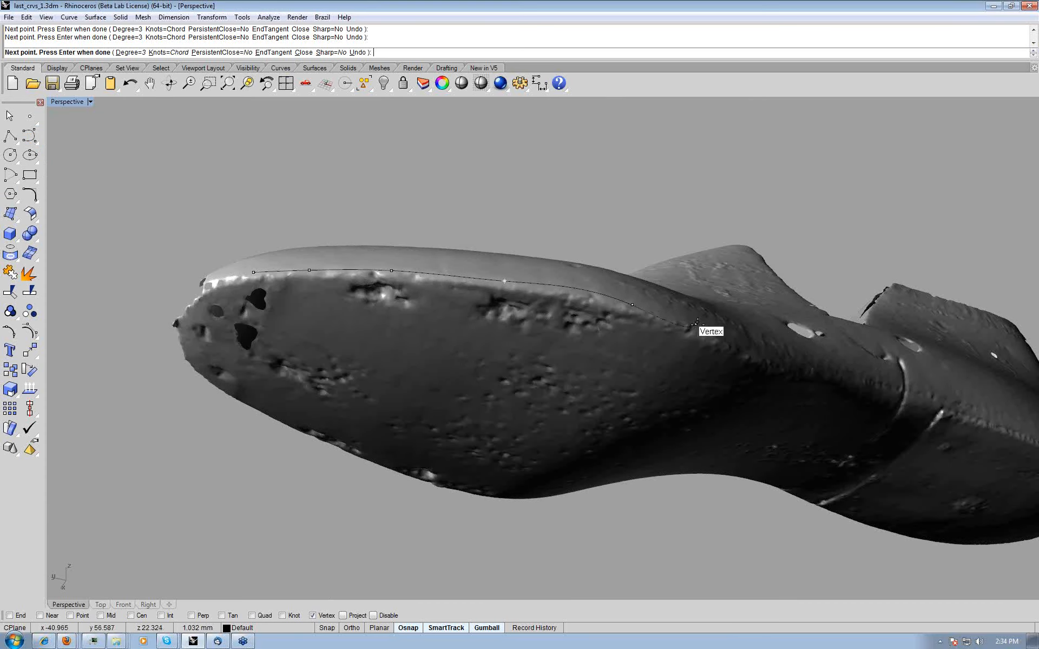
left_click(696, 324)
key("Return")
- Draw a second interpolated curve through seven mesh vertices along the opposite sole edge, from the forefoot to the toe
right_click_drag(549, 274, 757, 266)
right_click(407, 305)
left_click(386, 310)
left_click(427, 288)
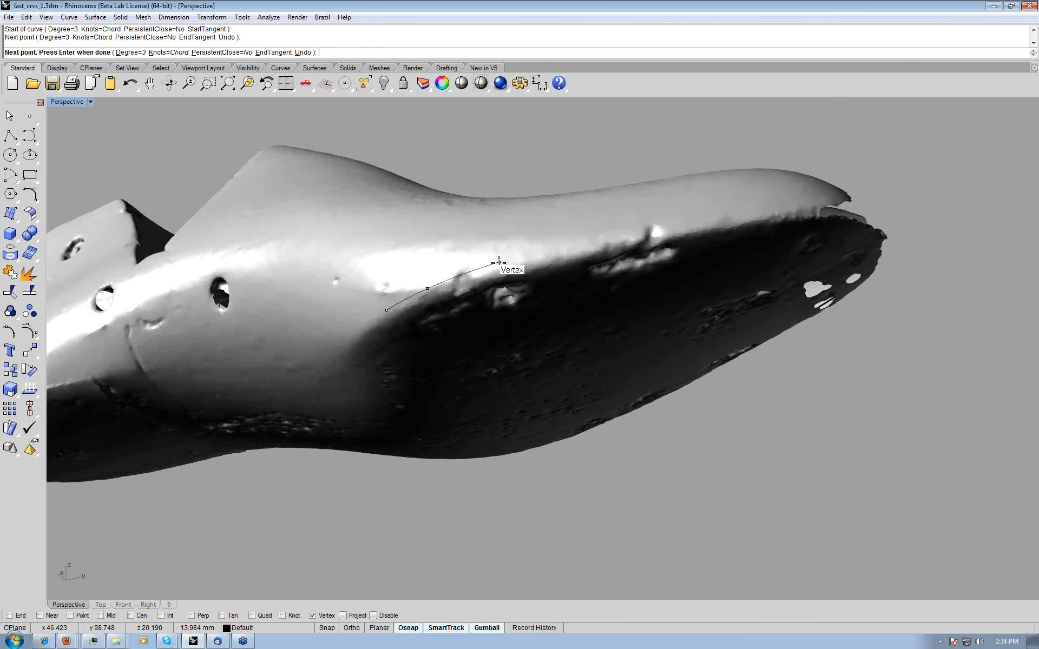
left_click(499, 263)
left_click(606, 239)
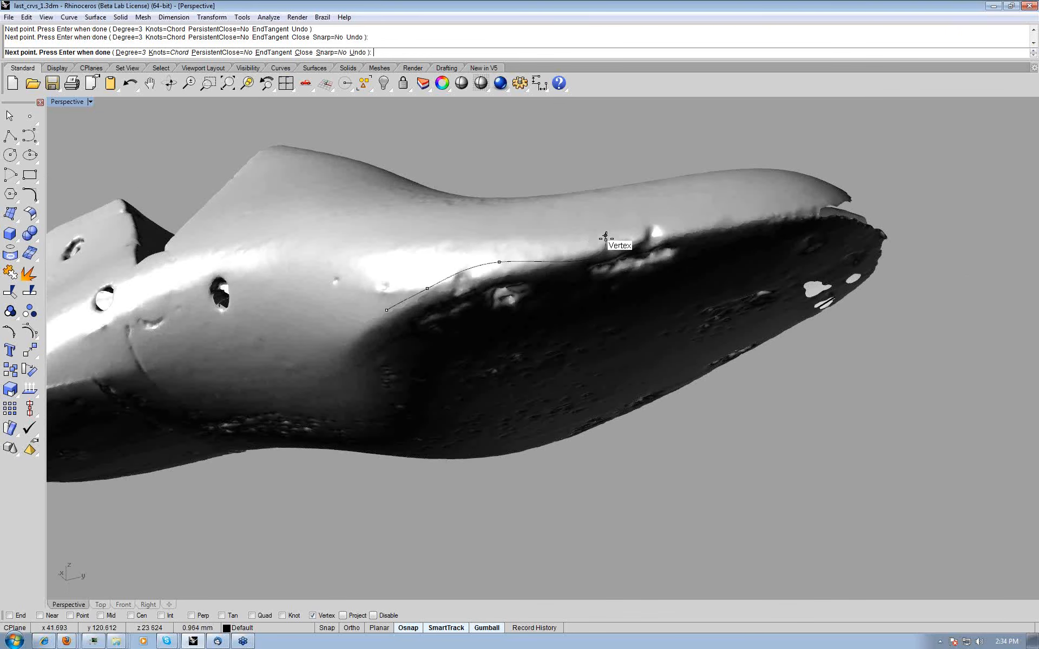
left_click(686, 227)
left_click(771, 211)
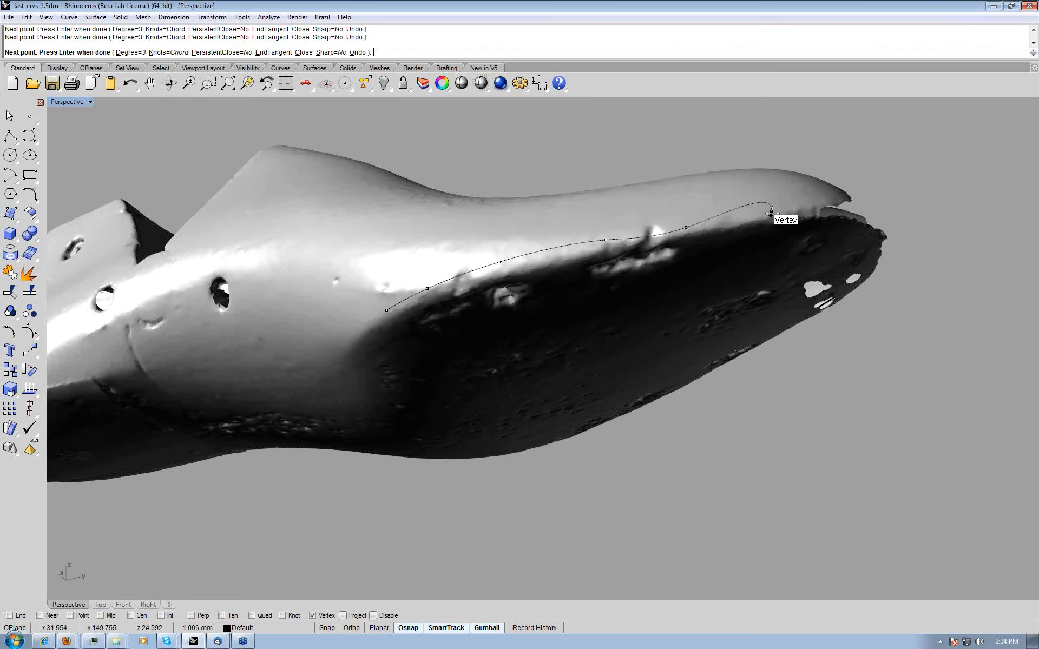
left_click(803, 212)
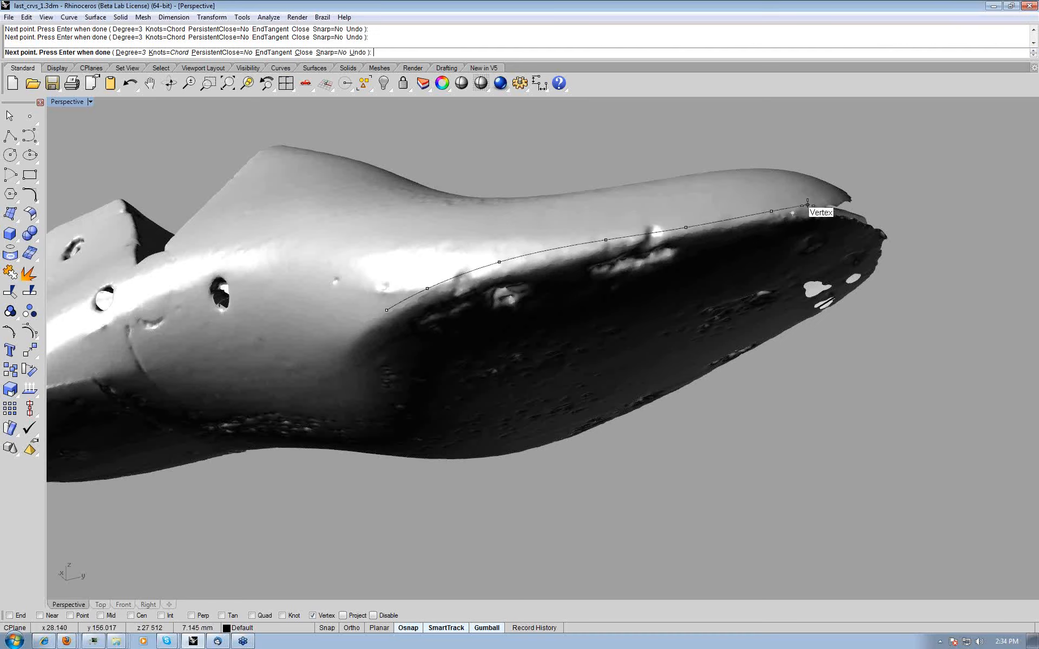
right_click(780, 187)
- Turn on edit points for the first interpolated curve along the sole edge
right_click_drag(780, 187, 347, 334)
left_click(340, 334)
left_click(11, 333)
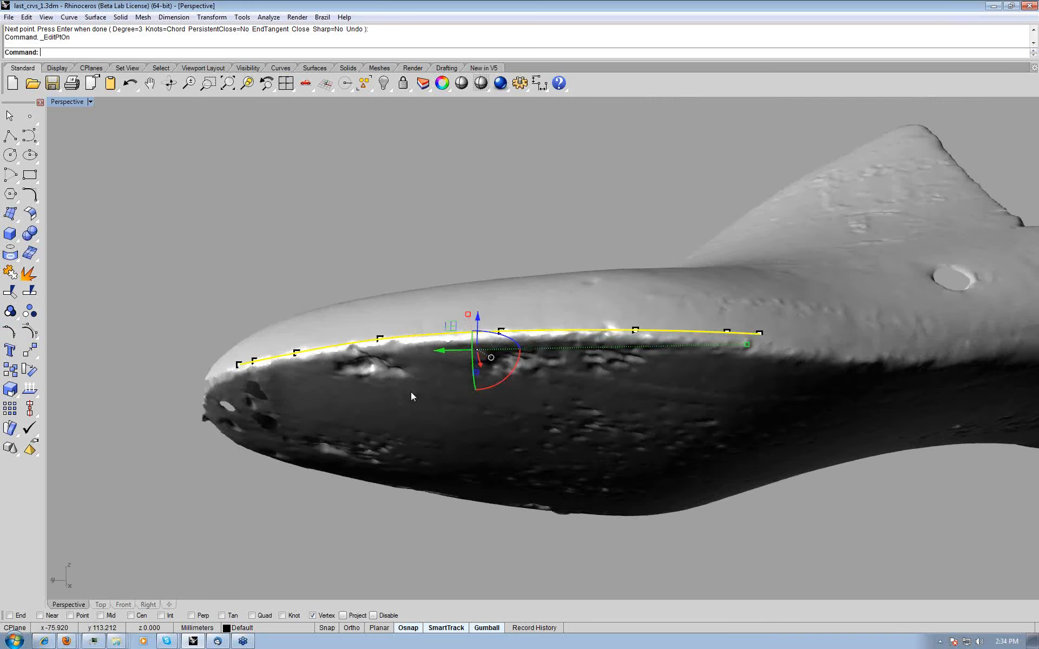
- Try to pick three individual edit points on the sole-edge curve where they overlap the mesh
right_click_drag(411, 392, 509, 390)
left_click(319, 378)
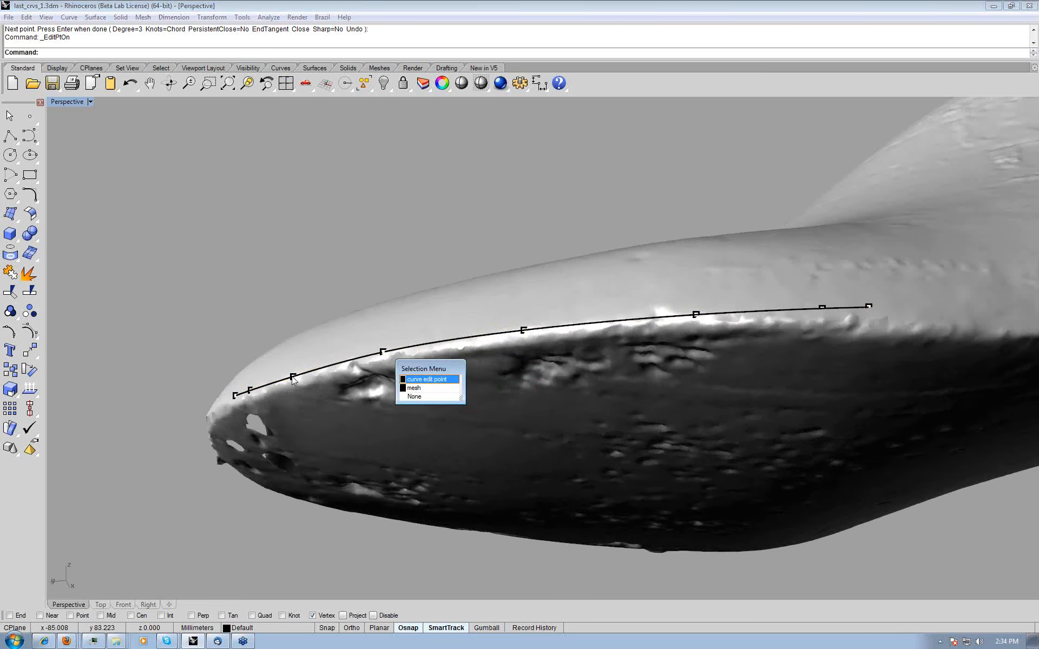
left_click(292, 378)
left_click(293, 379)
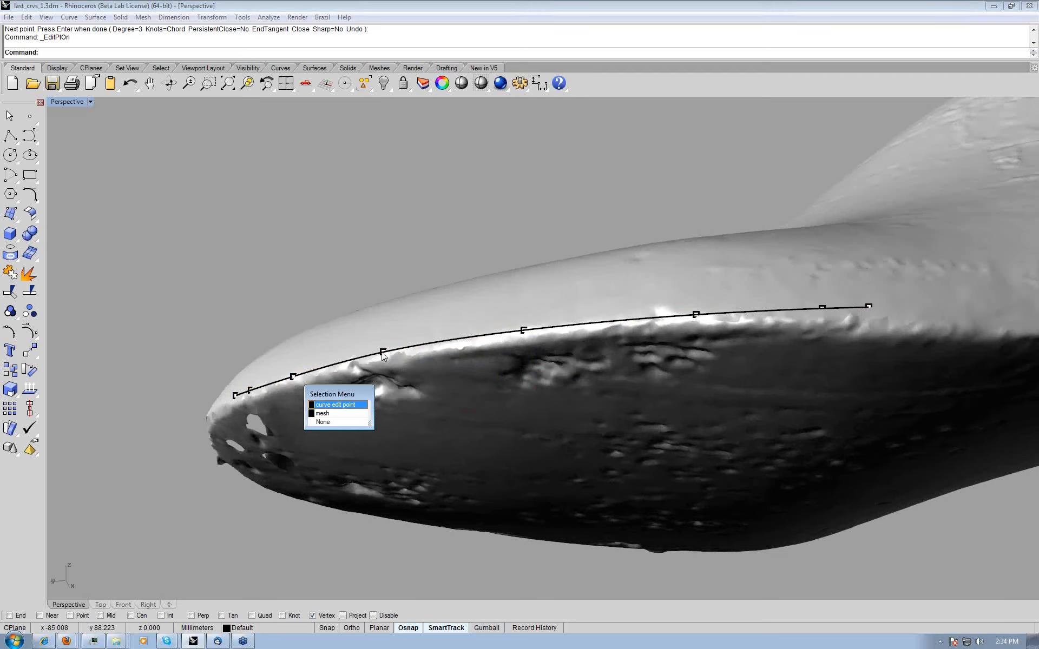
left_click(382, 354)
left_click(523, 330)
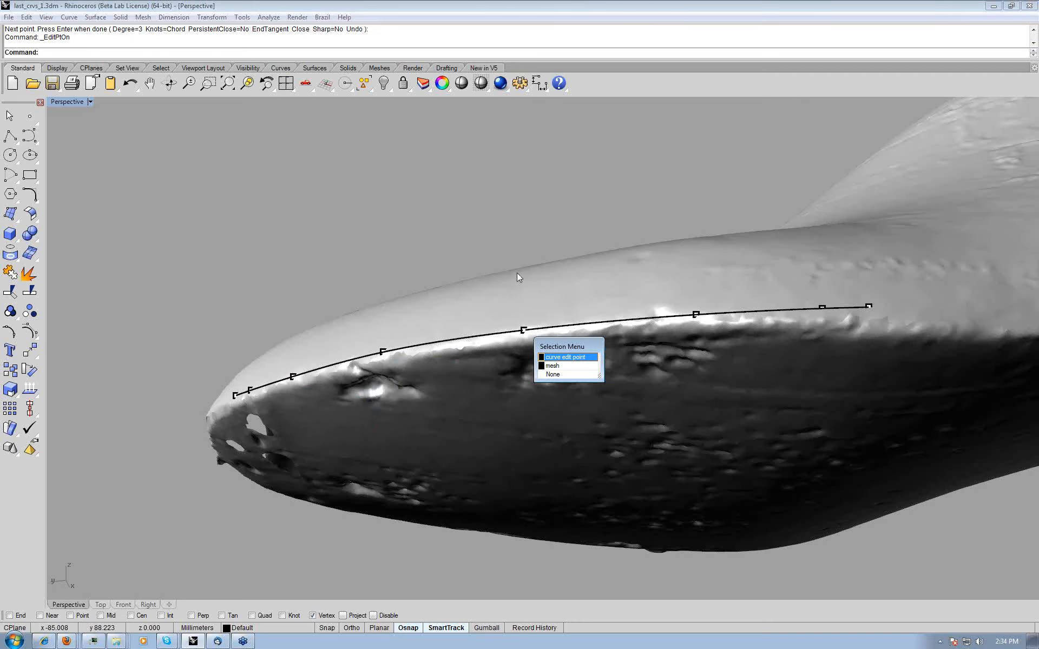
left_click(489, 224)
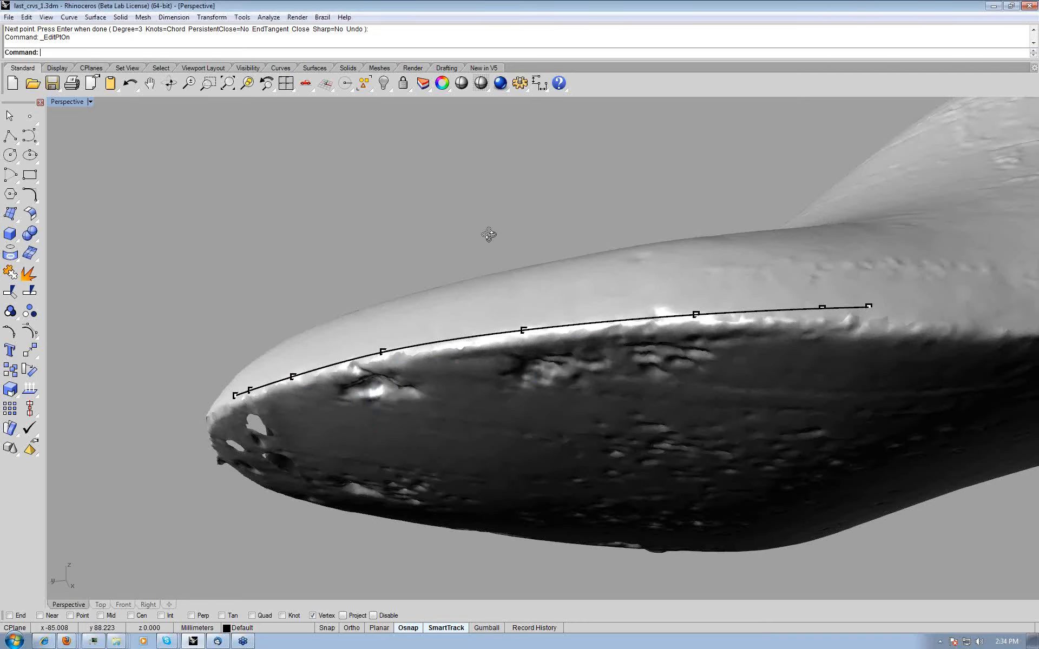
- Show the selection filter with the SelectionFilter command and hide it again
right_click_drag(489, 235, 472, 255)
type("SelectionFilter")
key("Return")
type("Select")
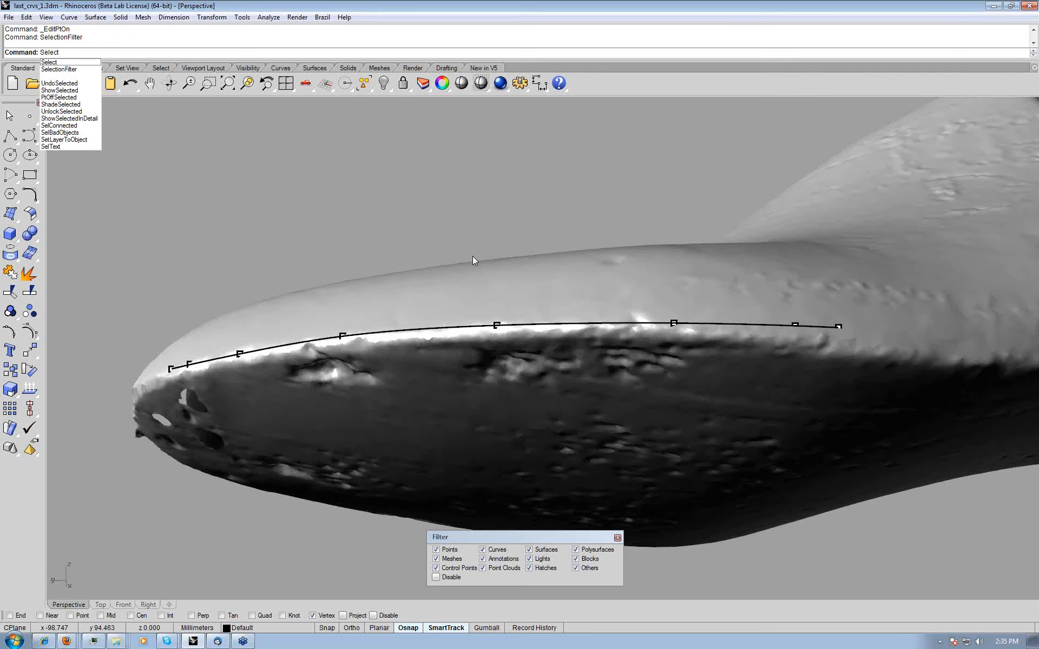
left_click(73, 70)
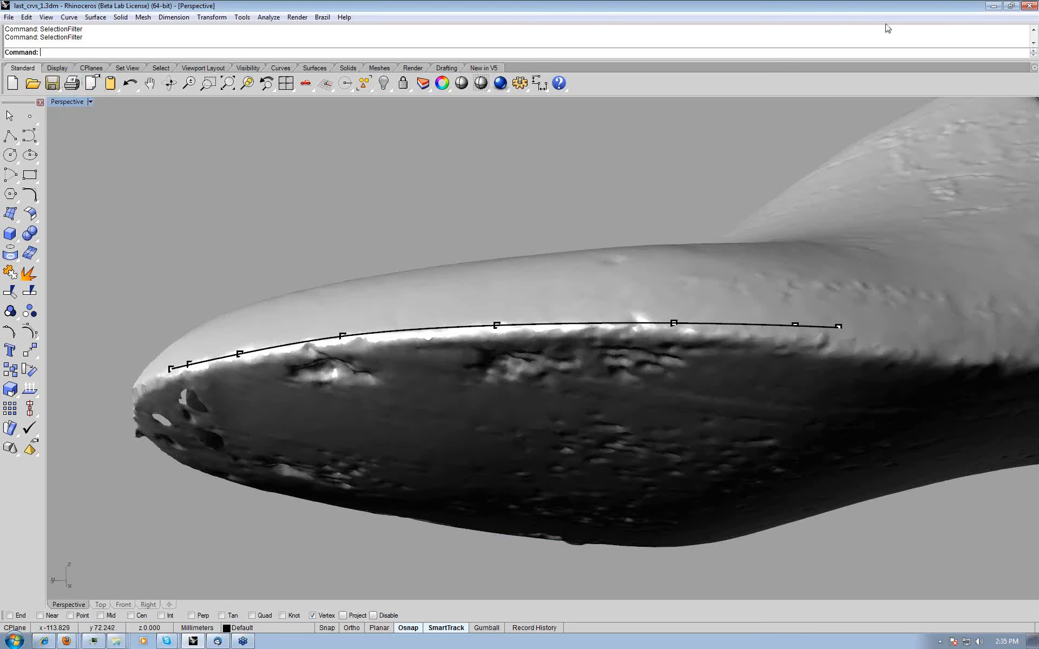
left_click(928, 13)
right_click_drag(597, 307, 529, 287)
- Run SelectionFilter again, move the filter clear of the shoe last and restrict selection to control points only
right_click(119, 53)
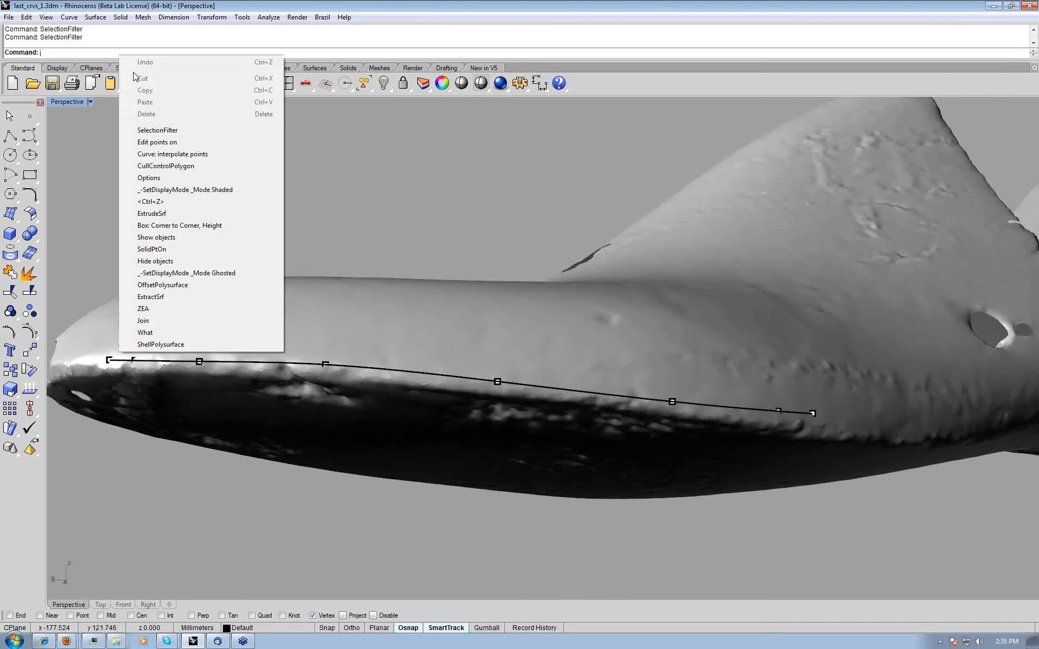
left_click(149, 130)
left_click_drag(493, 543, 693, 574)
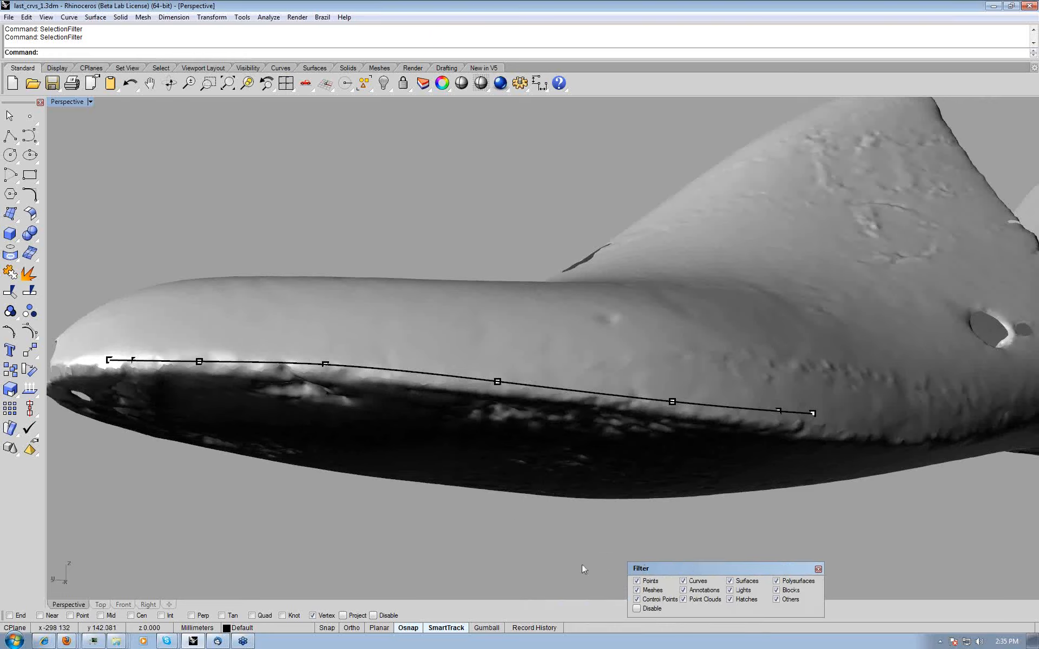
right_click(637, 600)
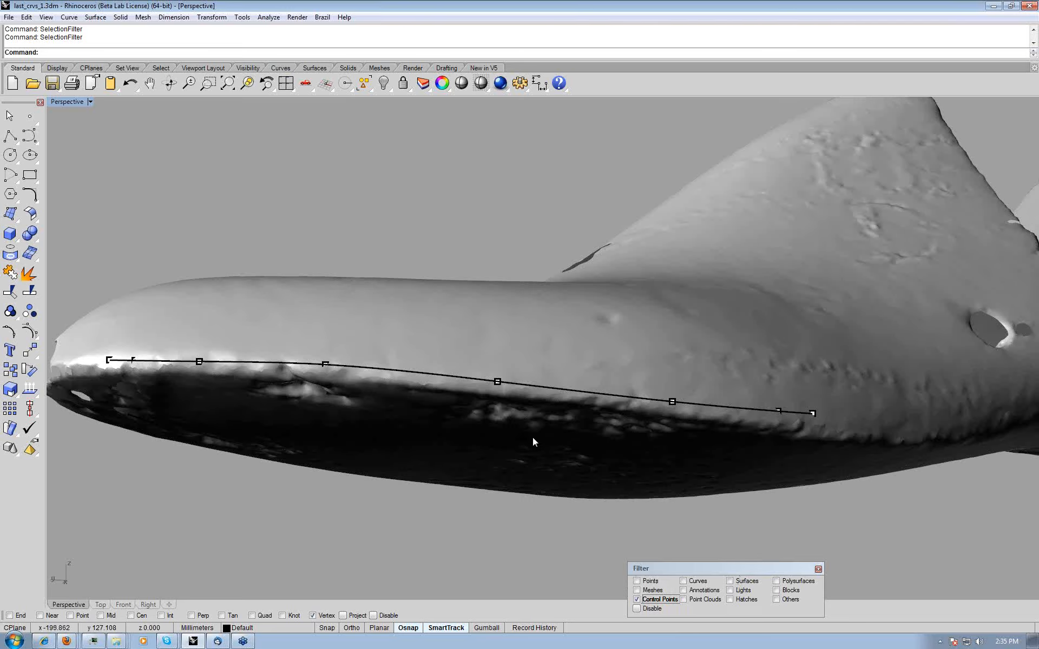
- Reposition the sole-edge curve's edit points on nearby mesh vertices and extend its rear end farther back along the edge
right_click_drag(533, 438, 468, 327)
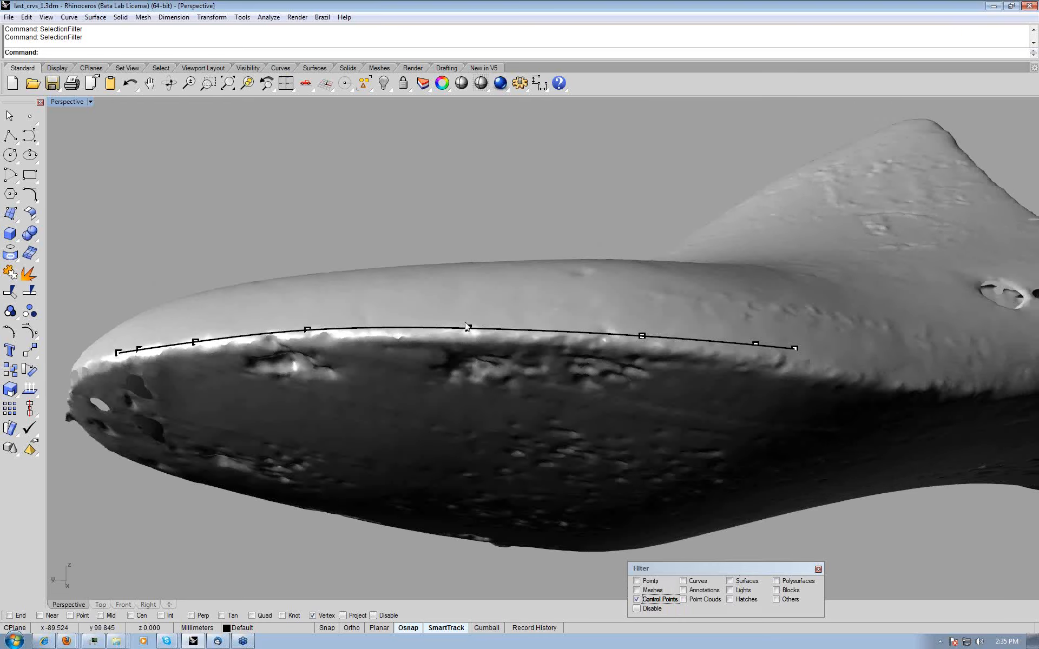
left_click_drag(468, 327, 473, 319)
mouse_move(307, 328)
left_mouse_down()
mouse_move(312, 308)
mouse_move(308, 329)
left_mouse_up()
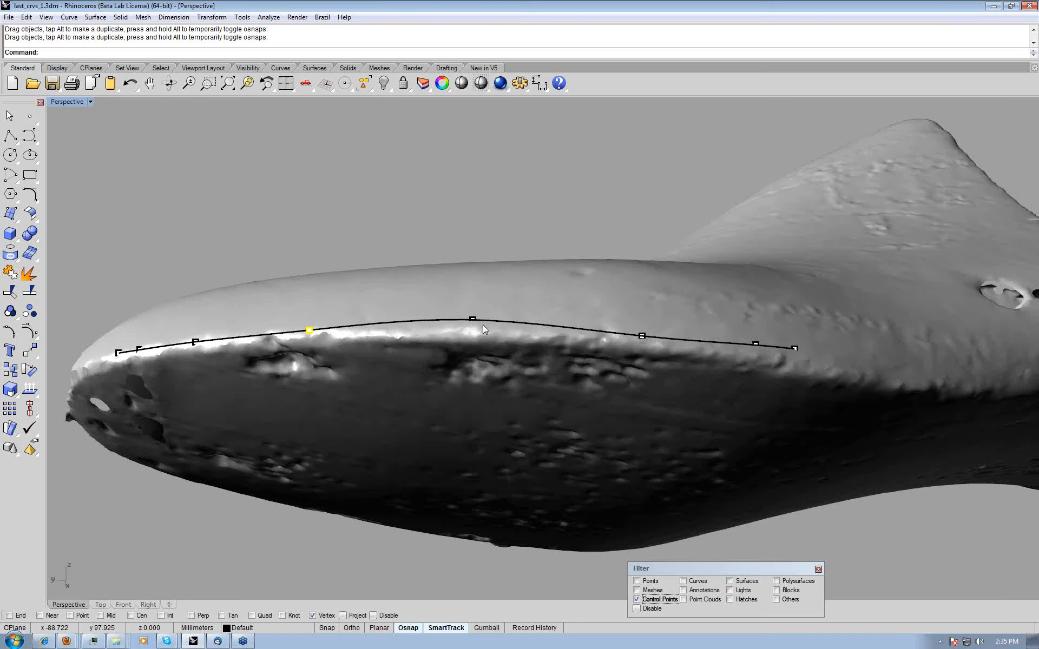
left_click_drag(472, 319, 473, 327)
mouse_move(641, 334)
left_mouse_down()
mouse_move(643, 314)
mouse_move(647, 338)
left_mouse_up()
left_click_drag(755, 343, 837, 362)
left_click_drag(749, 346, 745, 349)
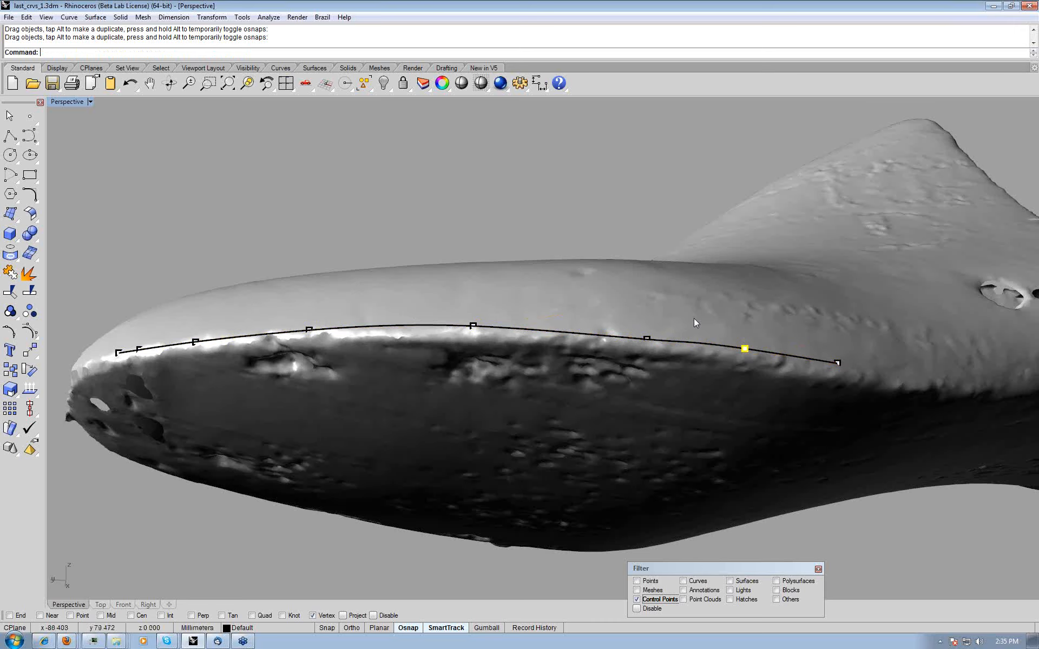
- Examine how the adjusted curve follows the sole edge from the side, the toe and the underside
right_click_drag(694, 324, 452, 382)
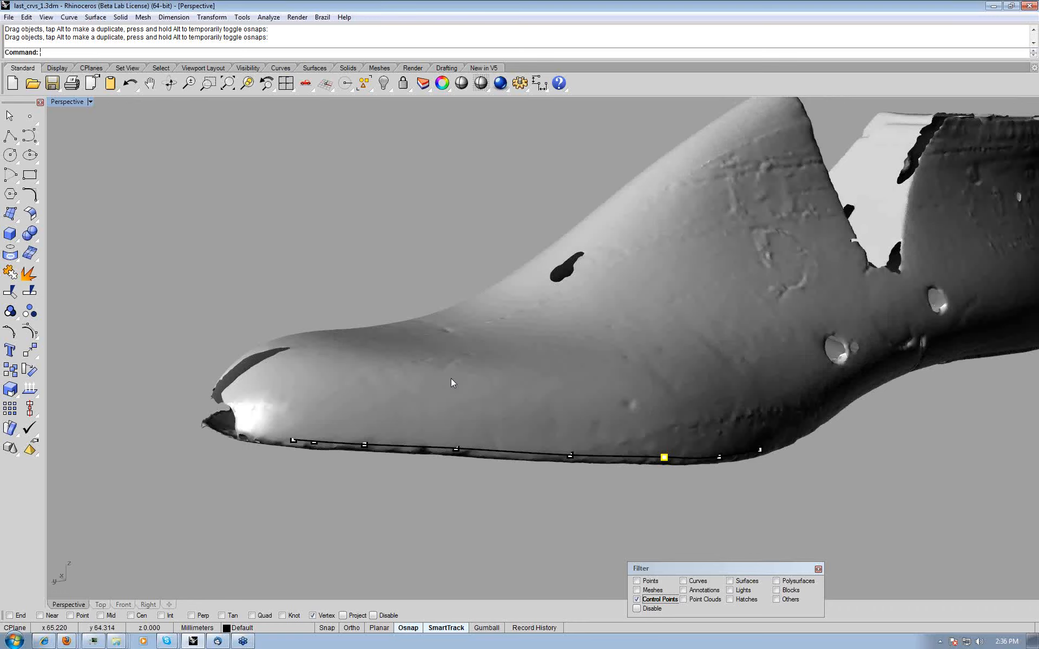
right_click_drag(453, 383, 772, 379)
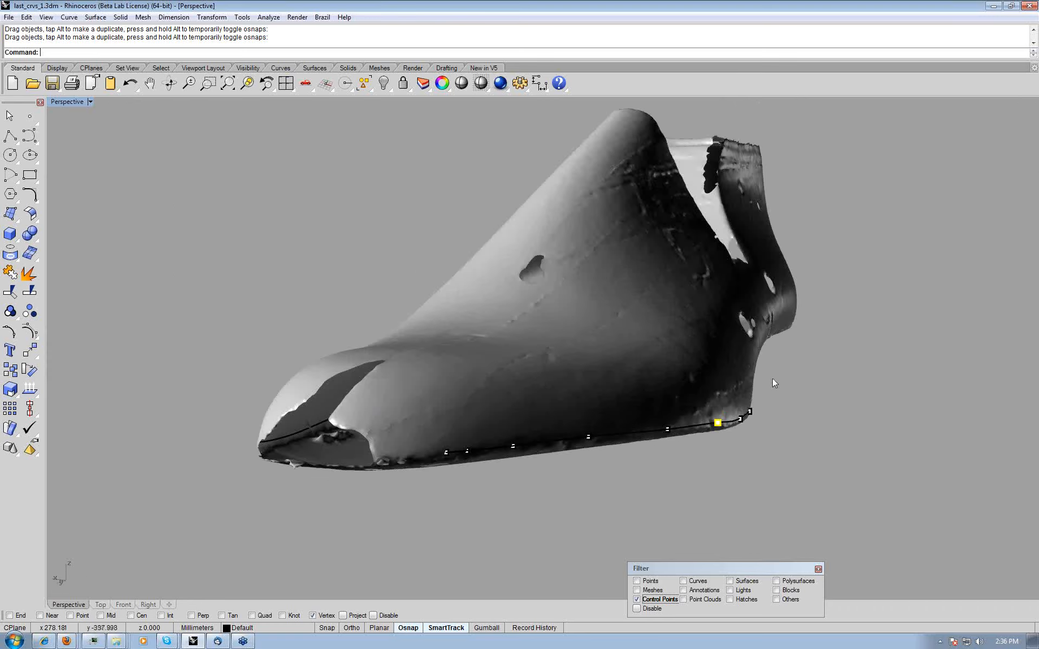
right_click_drag(621, 347, 612, 347)
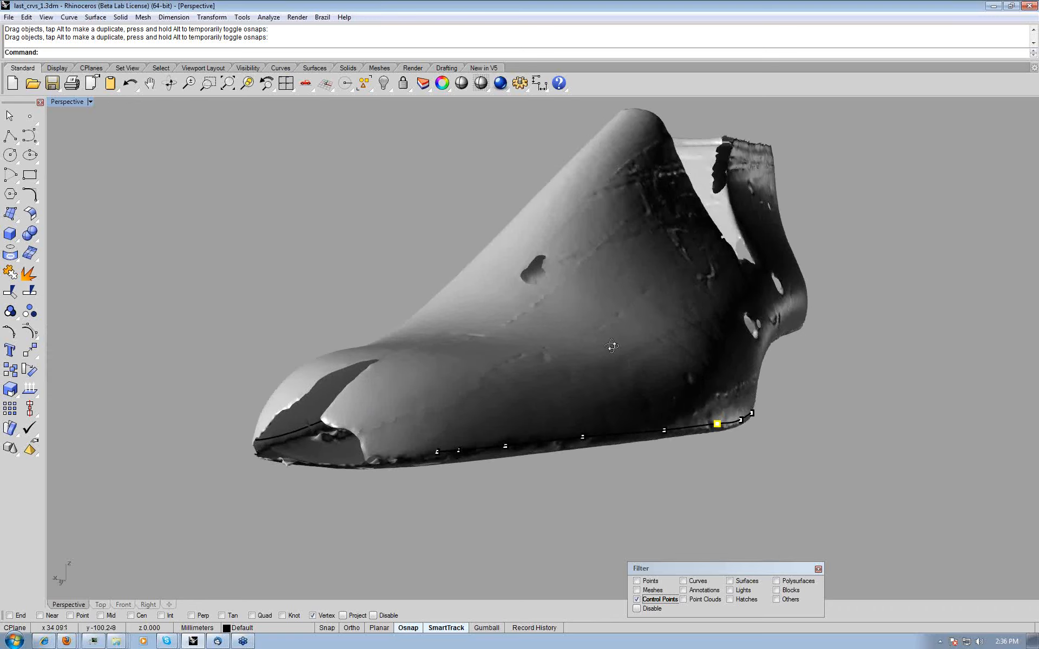
scroll(447, 321, "up", 3)
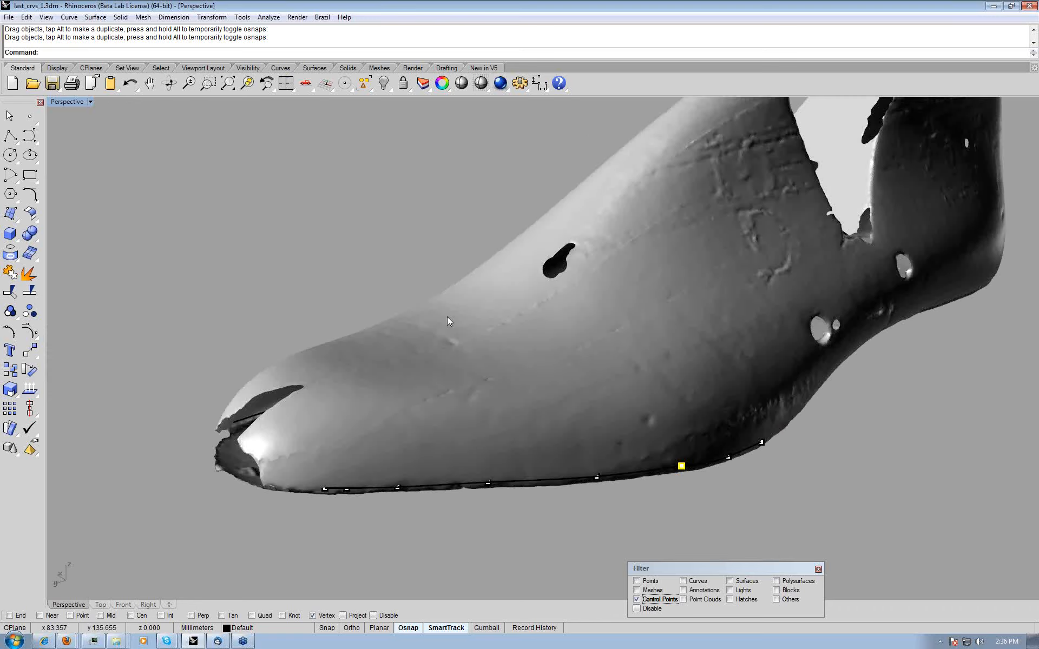
right_click_drag(447, 317, 390, 417)
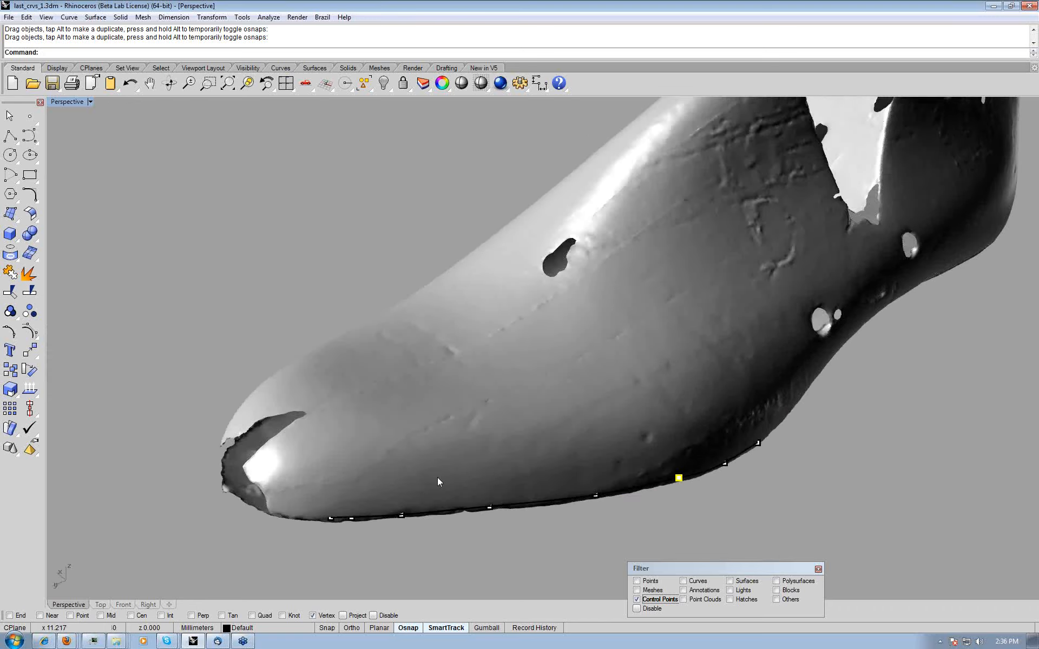
right_click_drag(439, 482, 512, 351)
right_click_drag(512, 352, 512, 303)
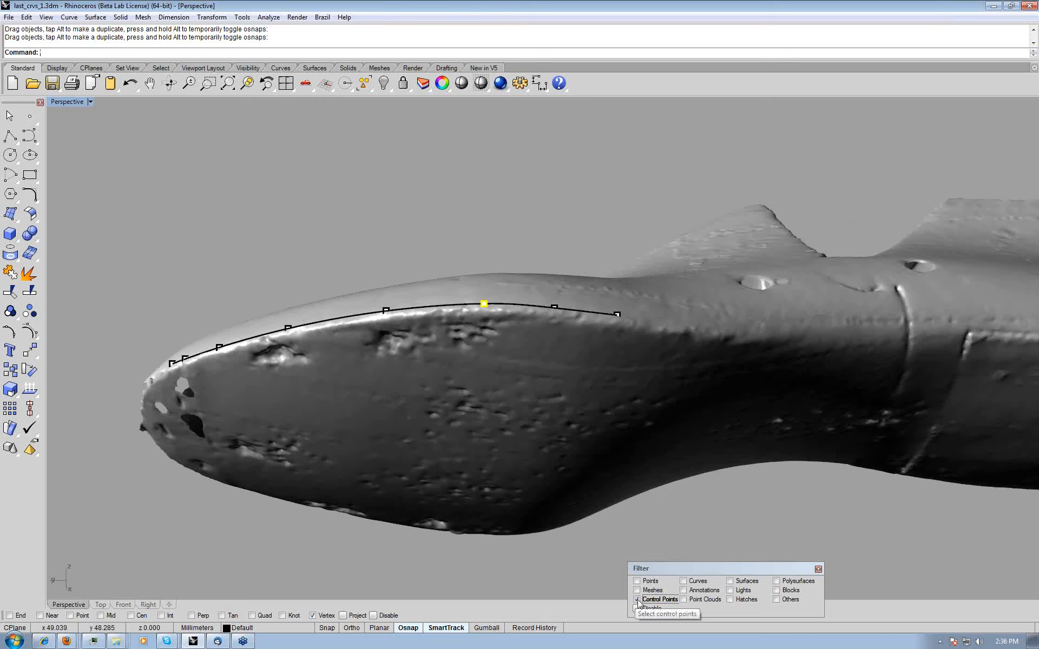
- Allow all object types in the selection filter, including control points, and close the filter
right_click(638, 601)
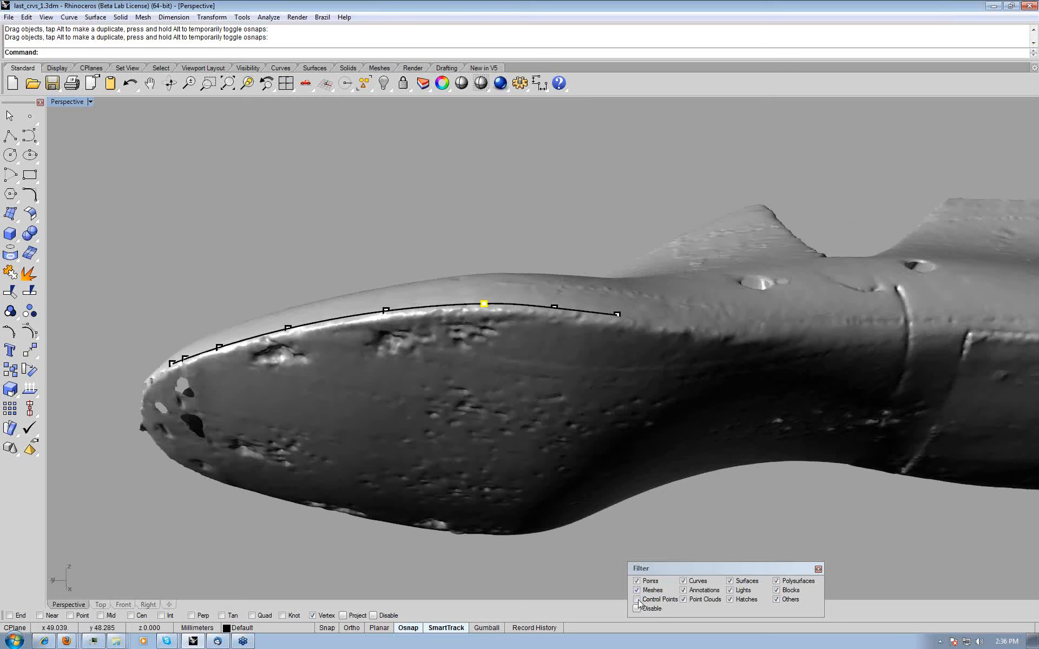
left_click(637, 601)
left_click(819, 569)
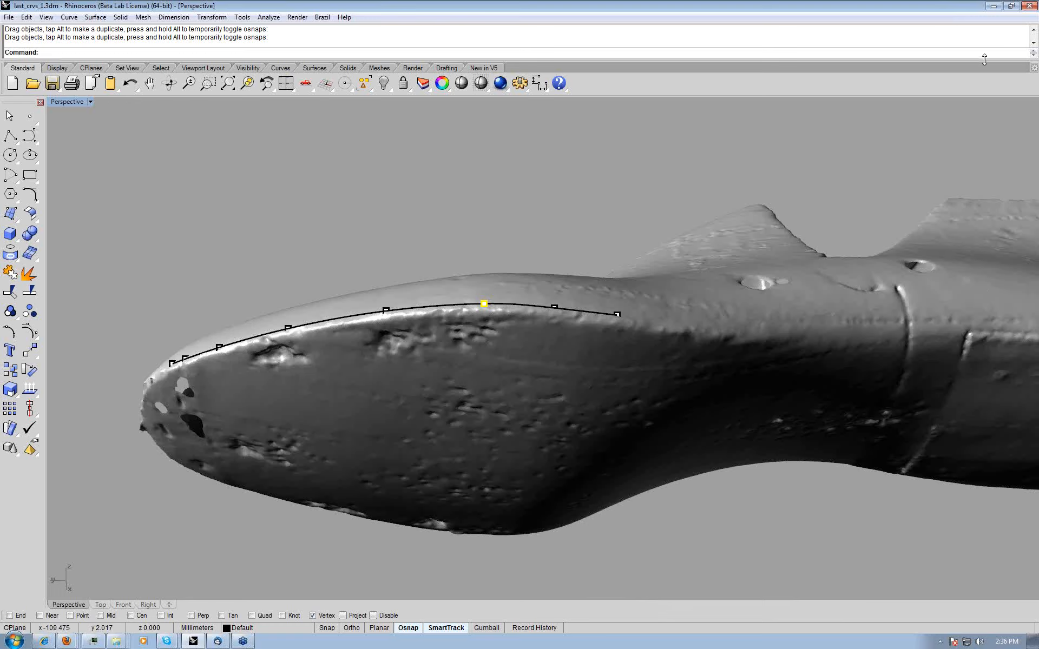
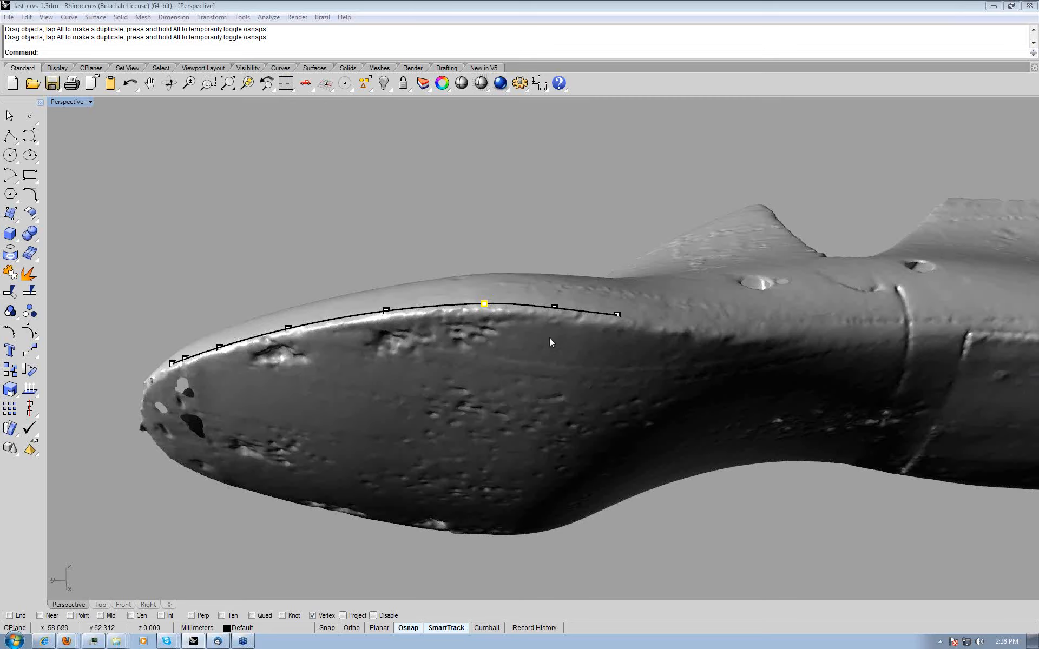
- Turn off the edit points of the sole-edge curve
right_click_drag(550, 340, 398, 371)
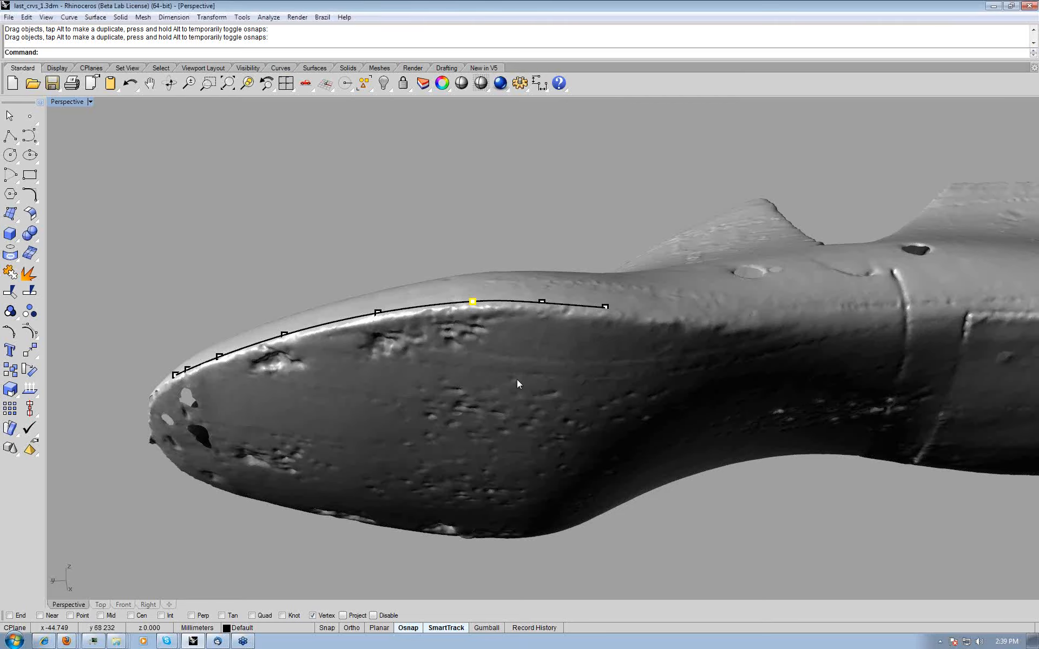
right_click_drag(518, 380, 540, 402)
scroll(540, 402, "down", 3)
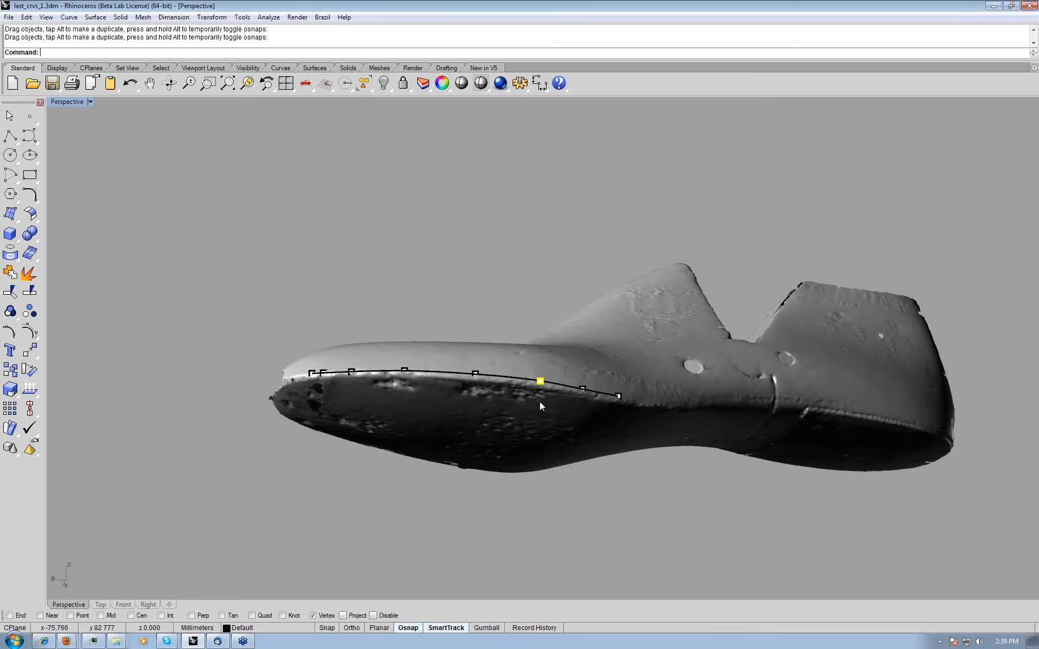
key("F11")
- Delete the interpolated curve along the sole edge, choosing the curve rather than the mesh
right_click_drag(493, 365, 508, 394)
left_click(508, 394)
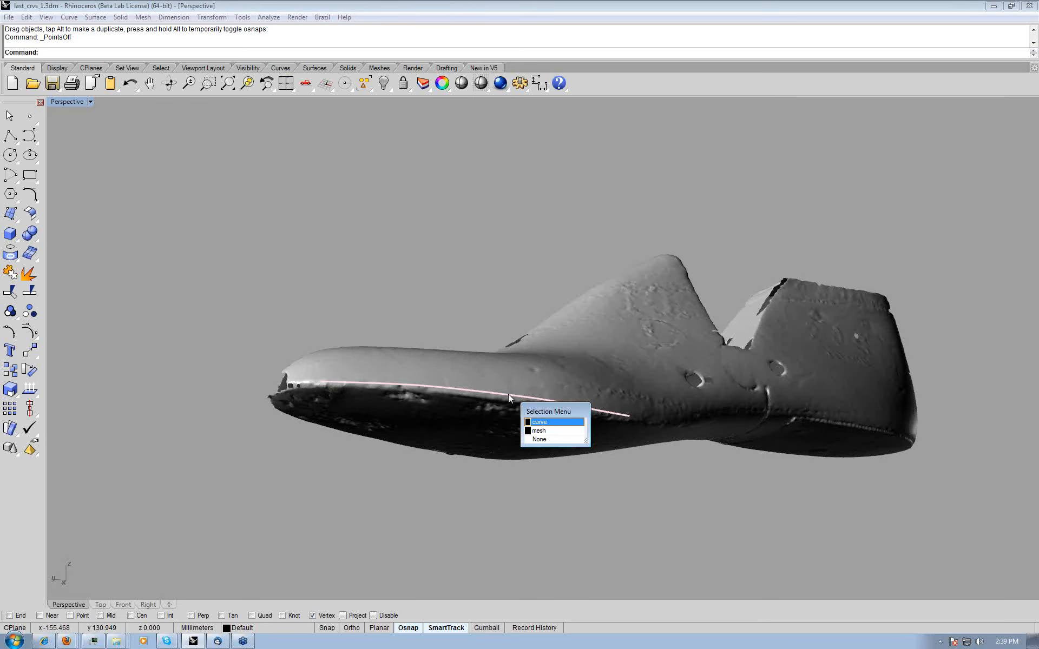
key("Return")
key("Delete")
right_click_drag(509, 350, 540, 351)
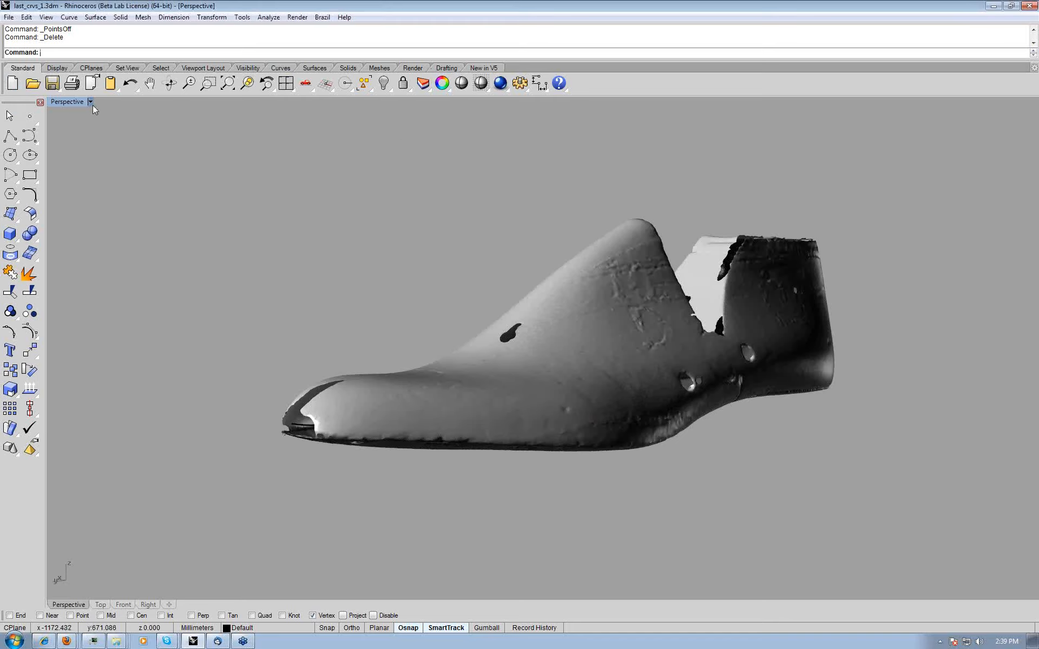
- Look through the Display, CPlanes and Set View toolbars and return to the Standard toolbar
left_click(55, 71)
left_click(87, 71)
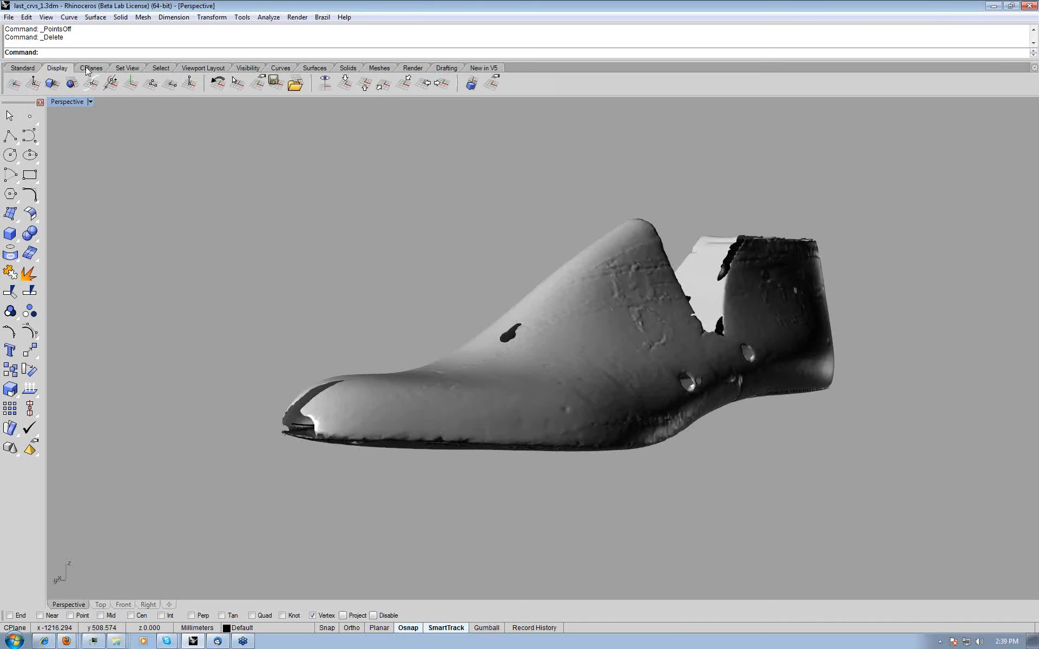
left_click(133, 71)
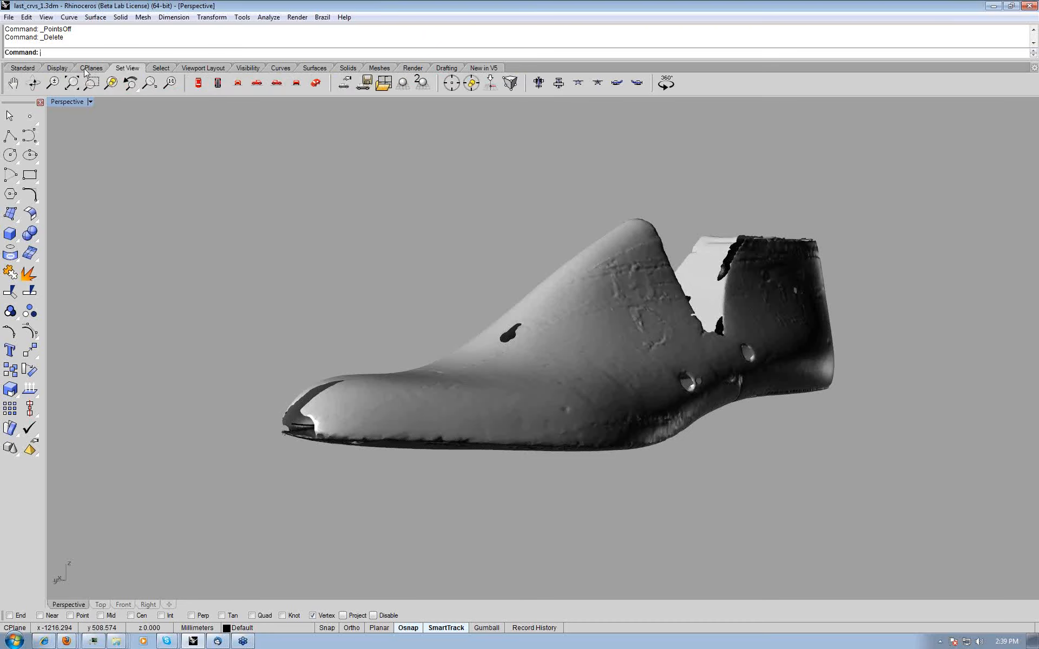
left_click(57, 69)
left_click(28, 71)
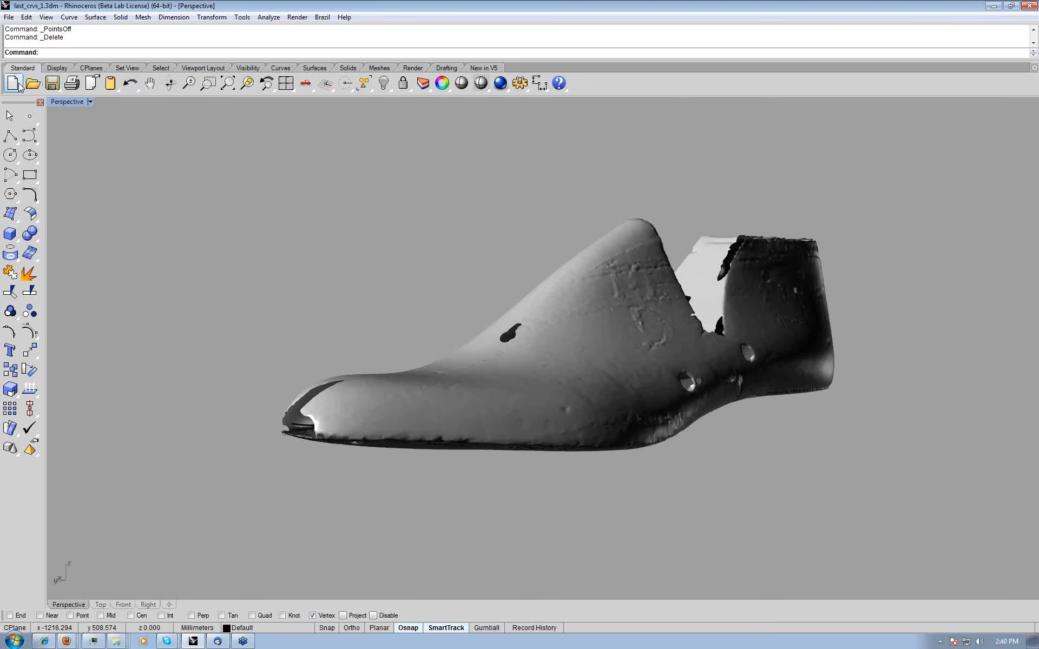
left_click(57, 69)
left_click(82, 69)
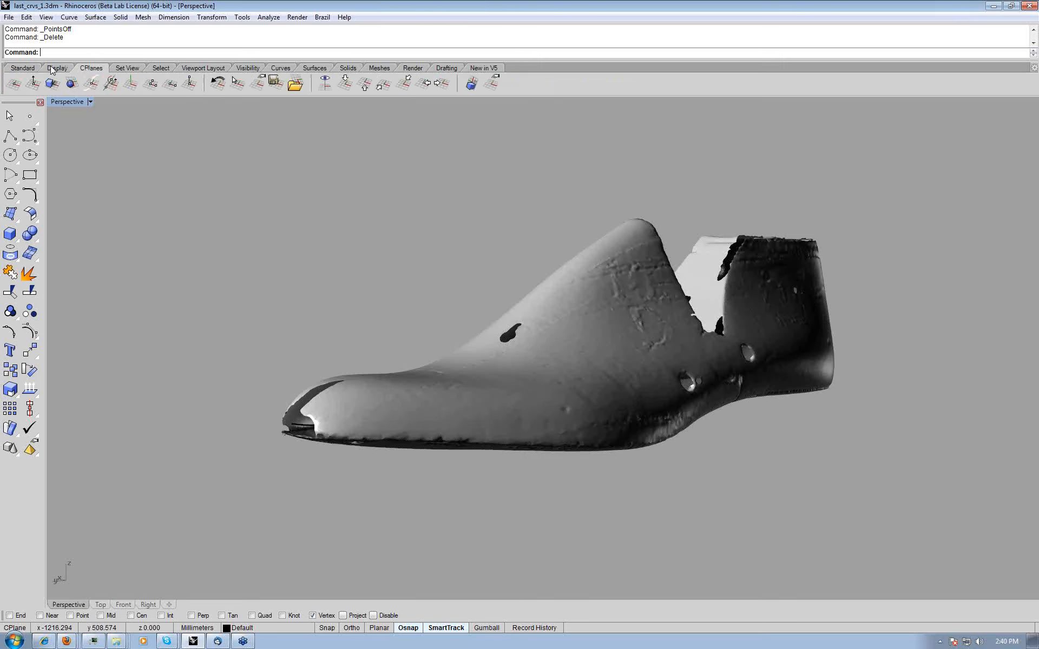
left_click(27, 68)
left_click(60, 69)
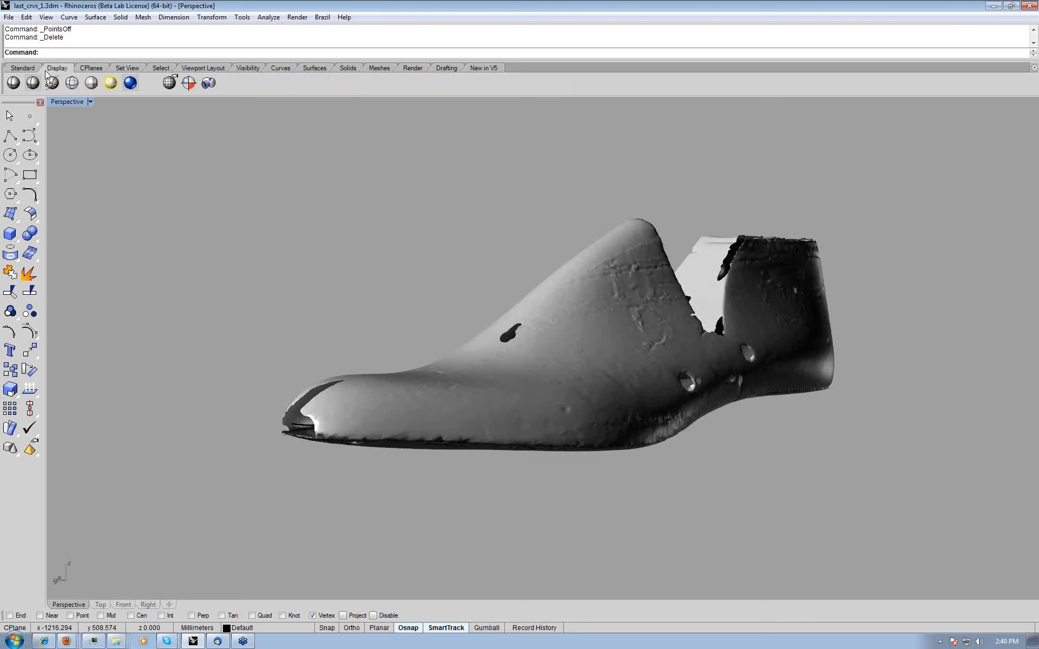
left_click(33, 69)
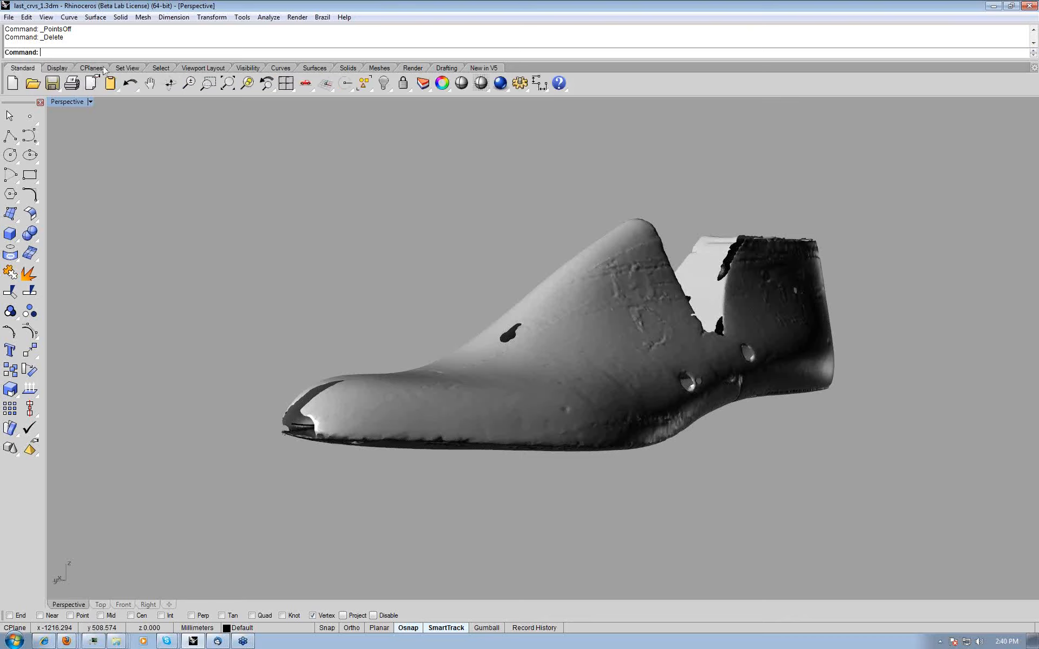
- View the toolbar options, float the Standard toolbar over the viewport and dock it back first in its group
right_click(611, 85)
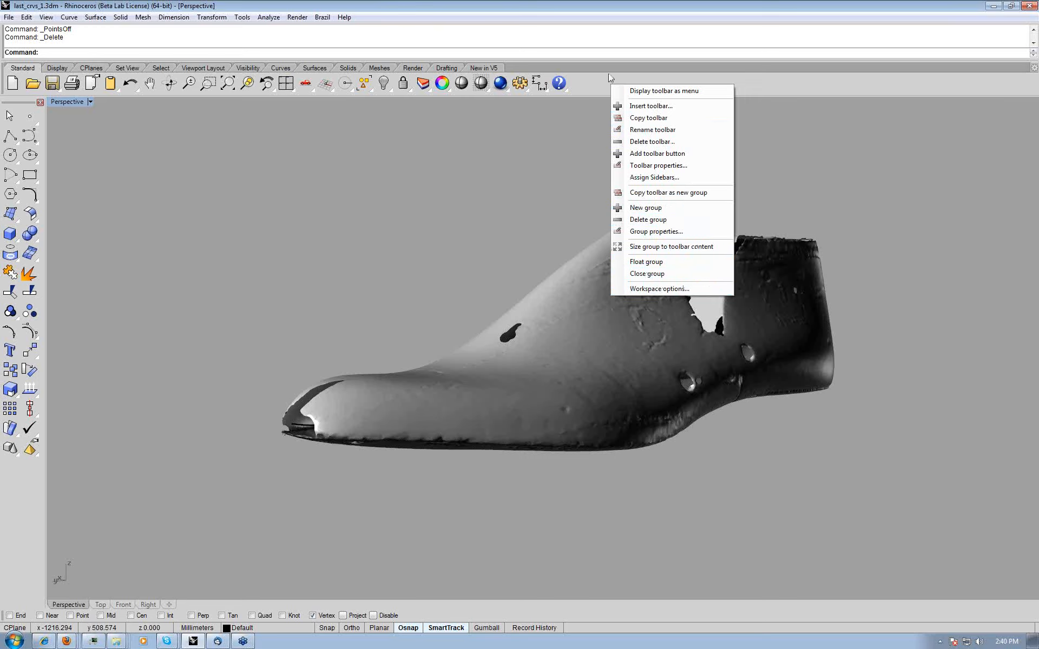
left_click(593, 82)
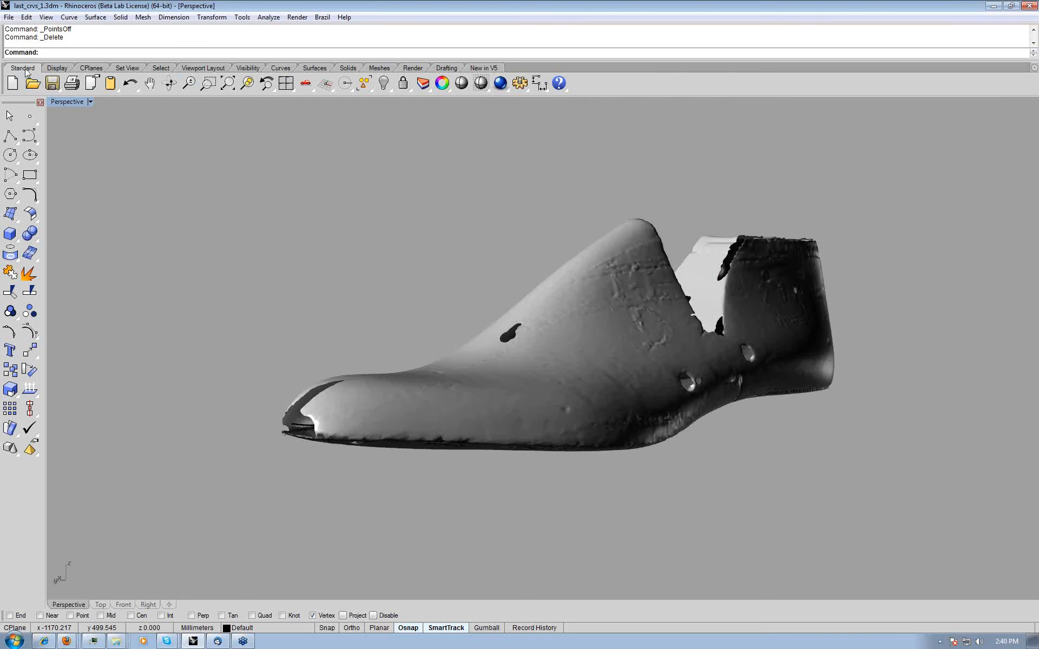
left_click_drag(25, 70, 189, 214)
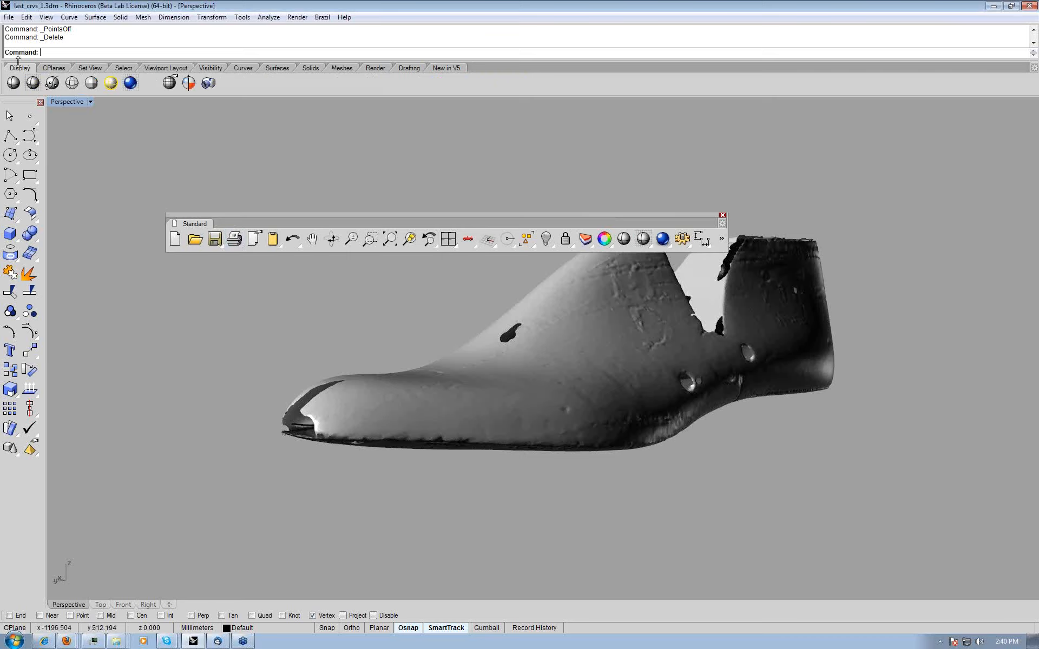
left_click_drag(194, 224, 22, 69)
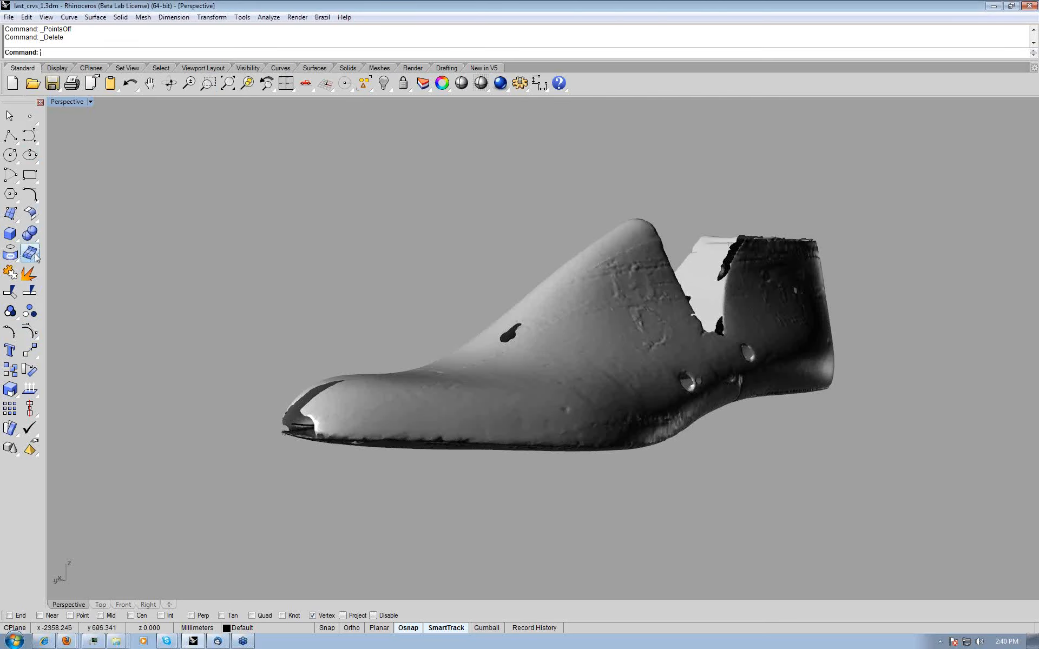
- Look through the Render and Meshes toolbars, including the different side toolbars linked to the Meshes set
left_click(413, 69)
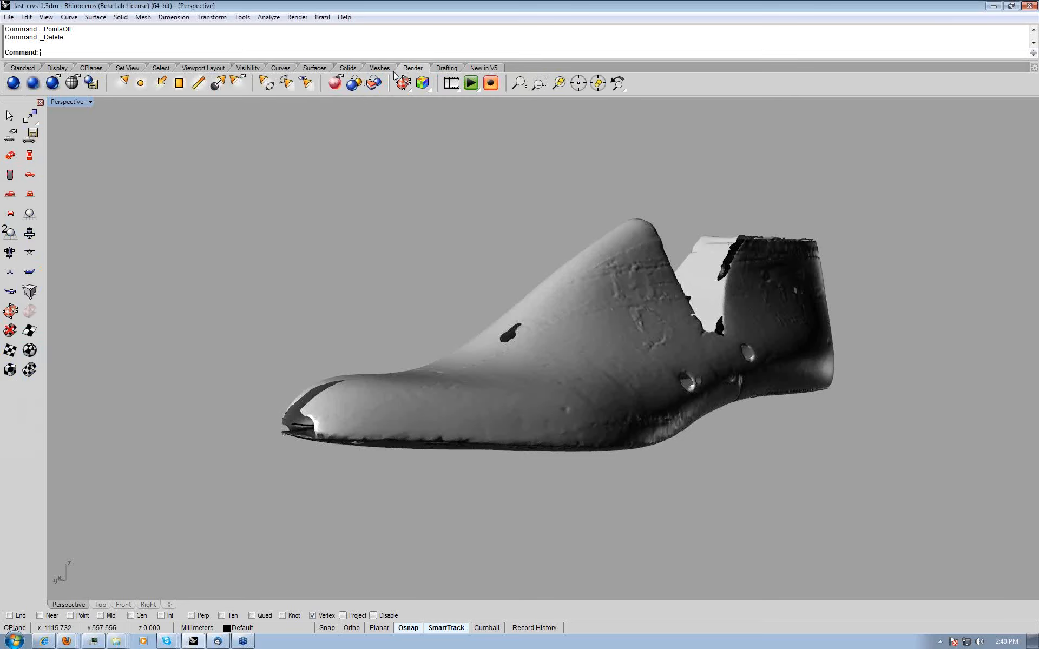
left_click(381, 68)
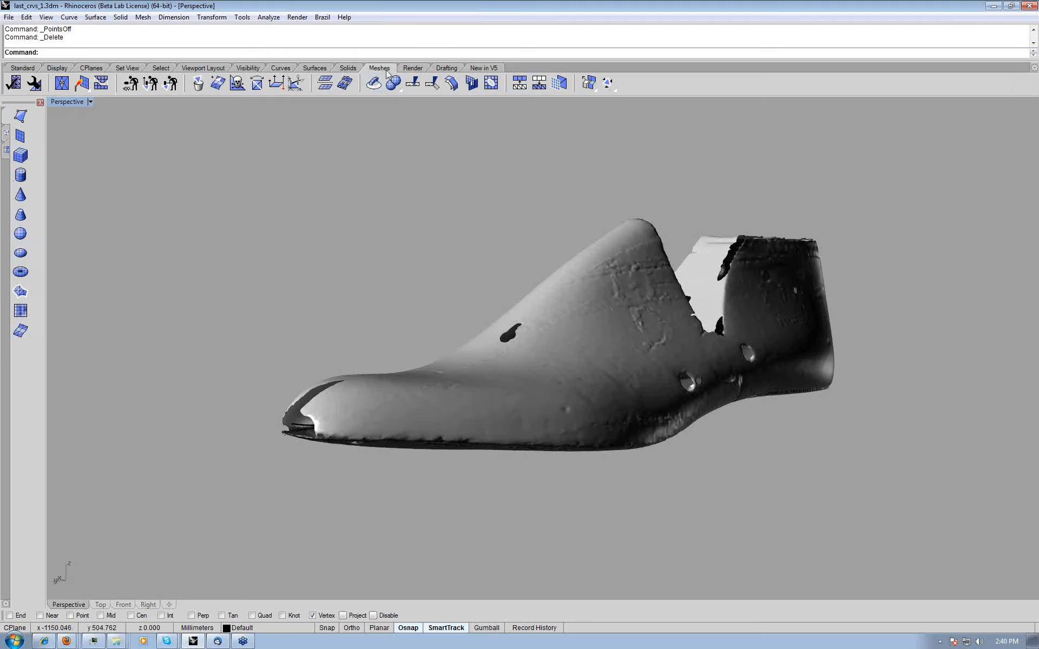
left_click(6, 149)
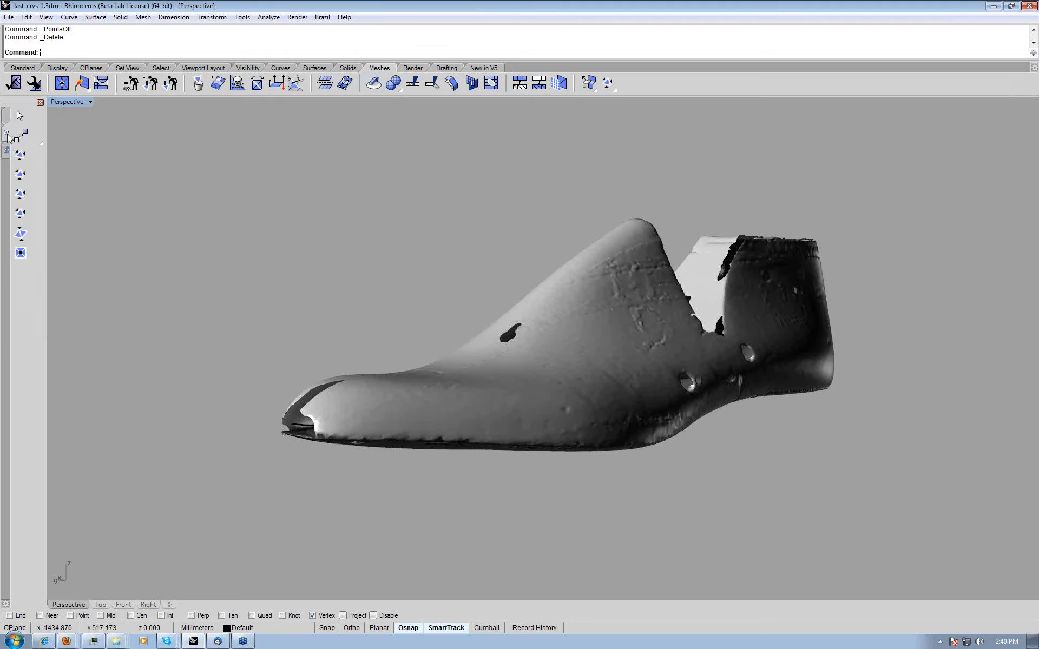
left_click(7, 150)
left_click(6, 116)
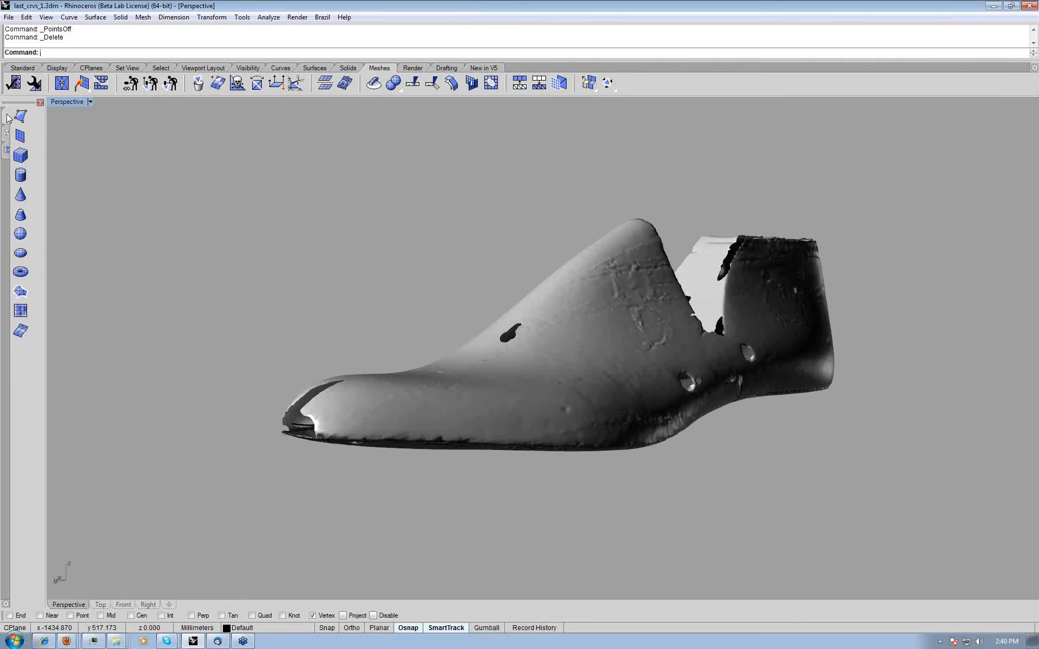
left_click(6, 133)
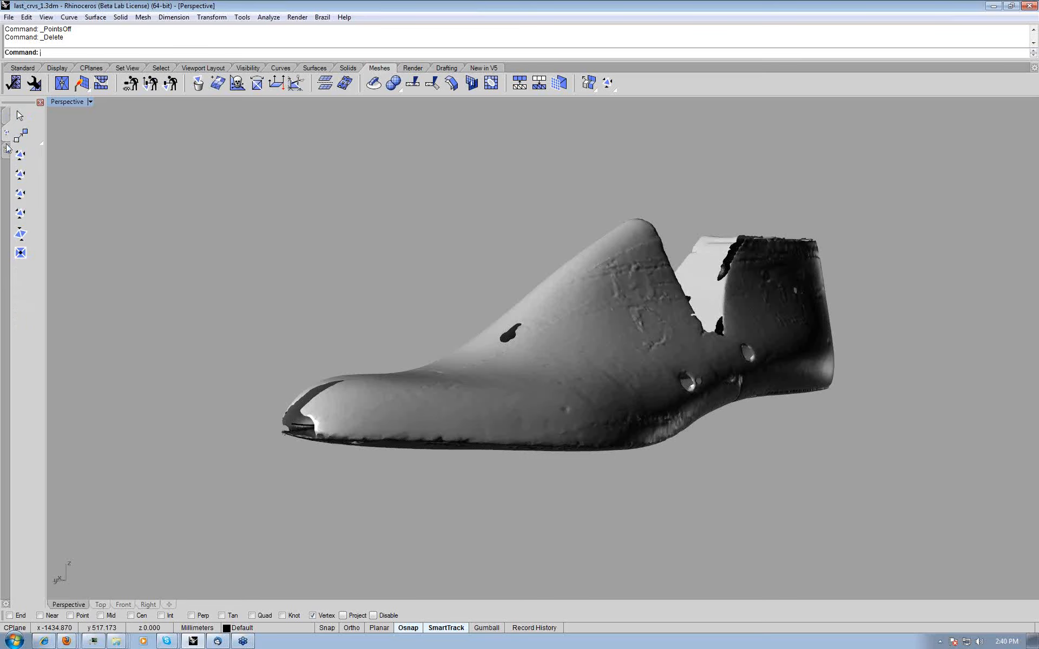
left_click(7, 151)
left_click(6, 123)
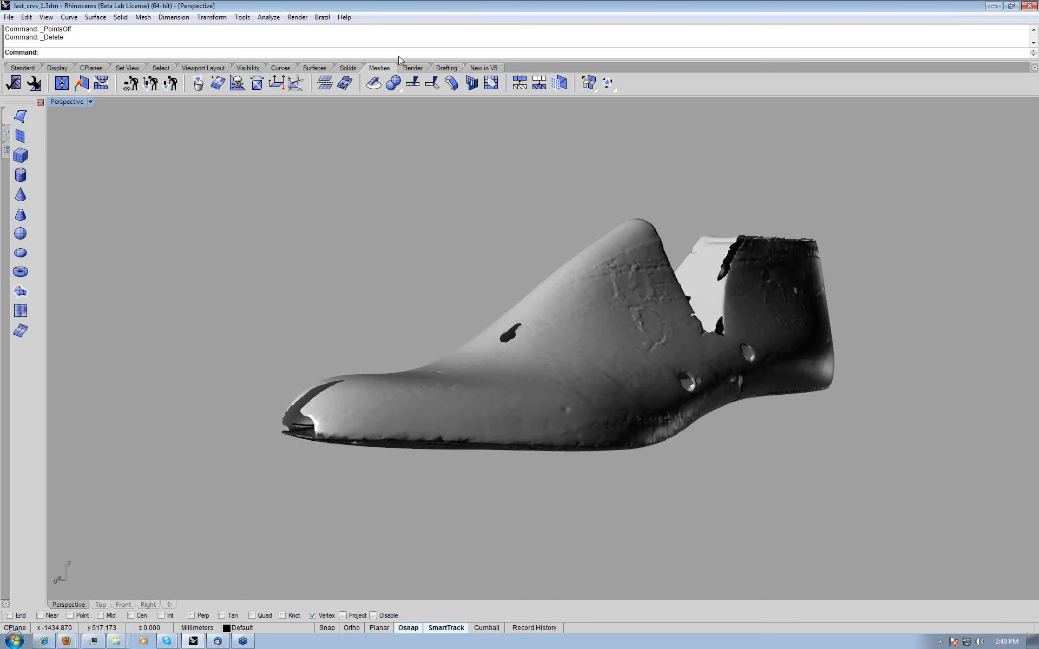
- Return to the Render toolbar and view the options available for editing toolbars and groups
left_click(413, 69)
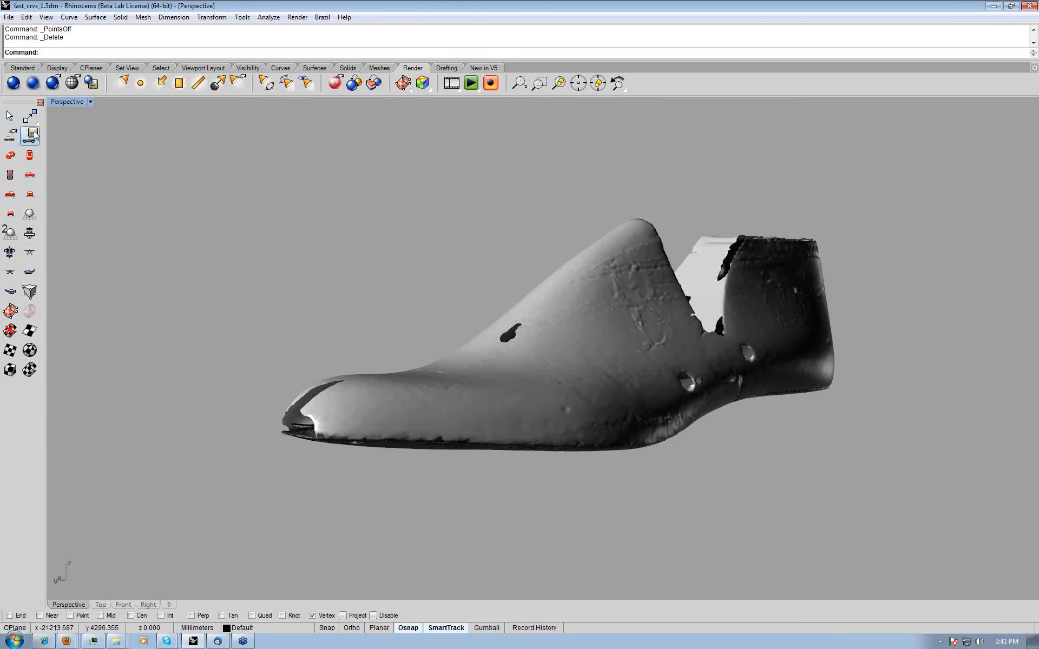
right_click(664, 87)
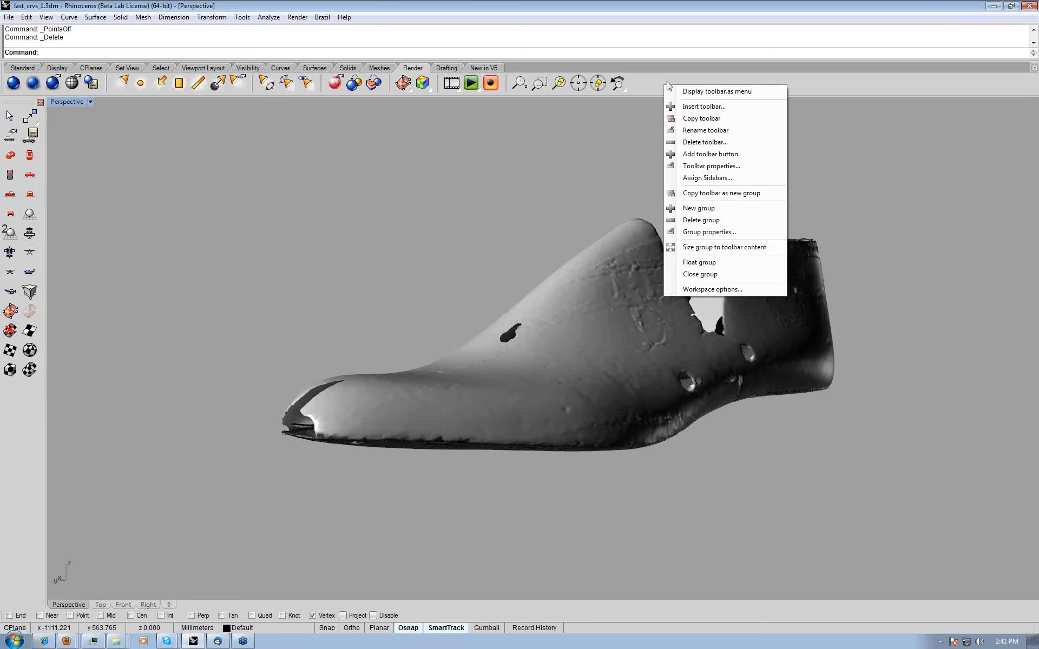
left_click(657, 84)
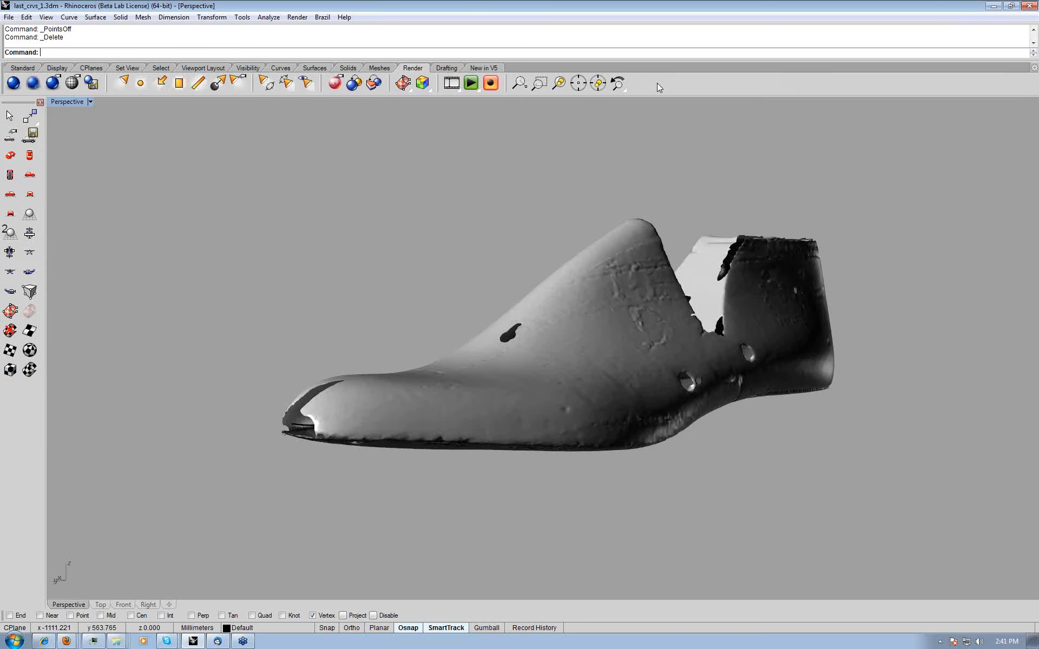
- Look through the Drafting, New in V5 and Render toolbars and return to the Standard toolbar
left_click(448, 68)
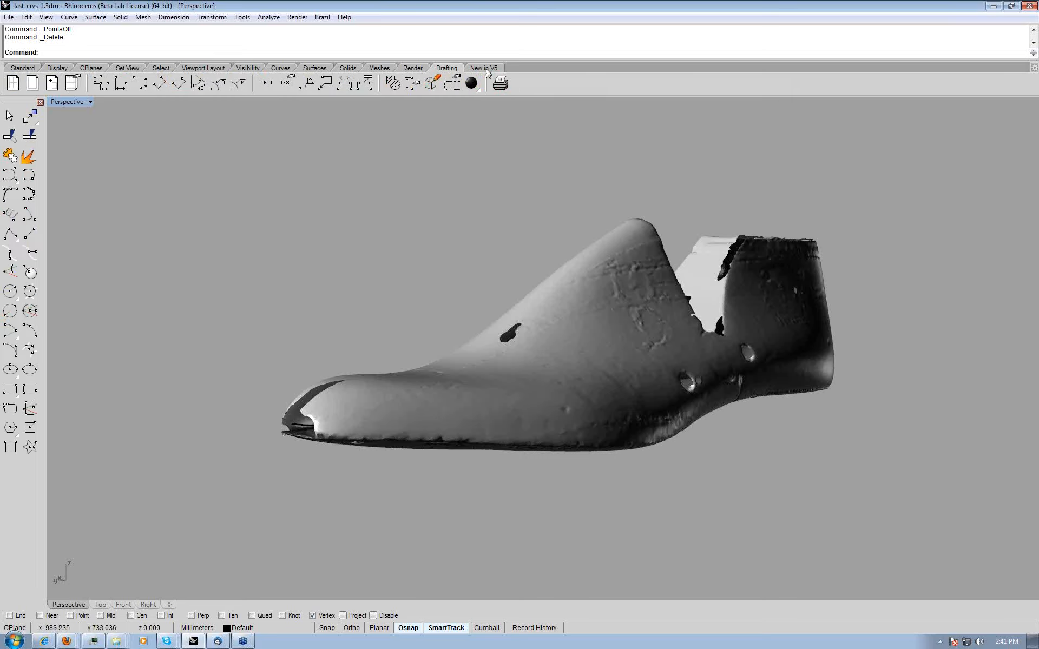
left_click(485, 68)
left_click(413, 68)
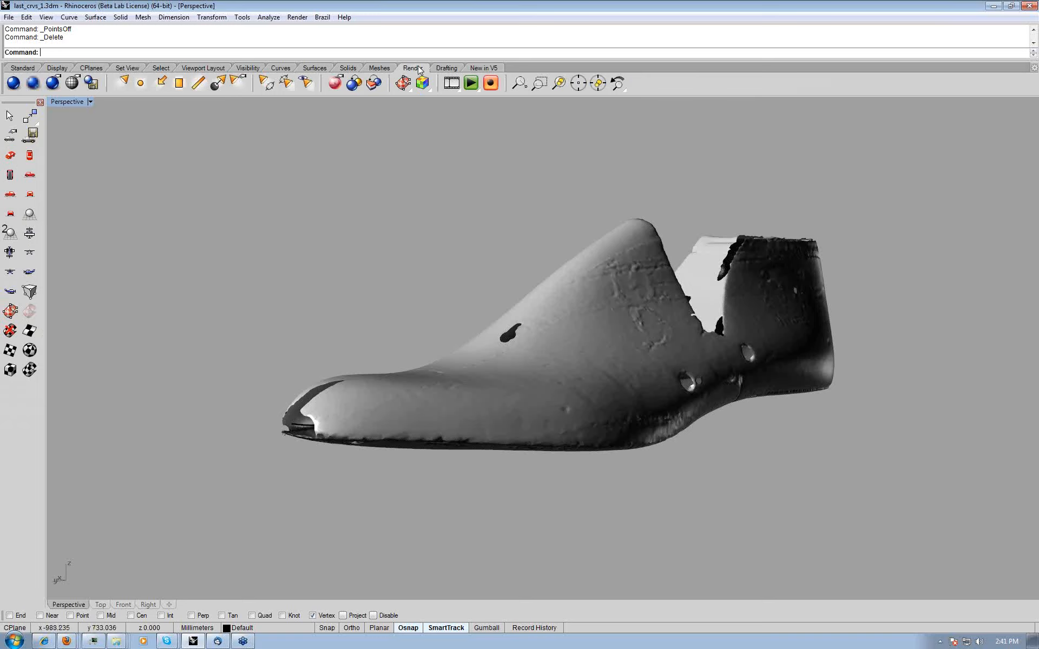
left_click(470, 70)
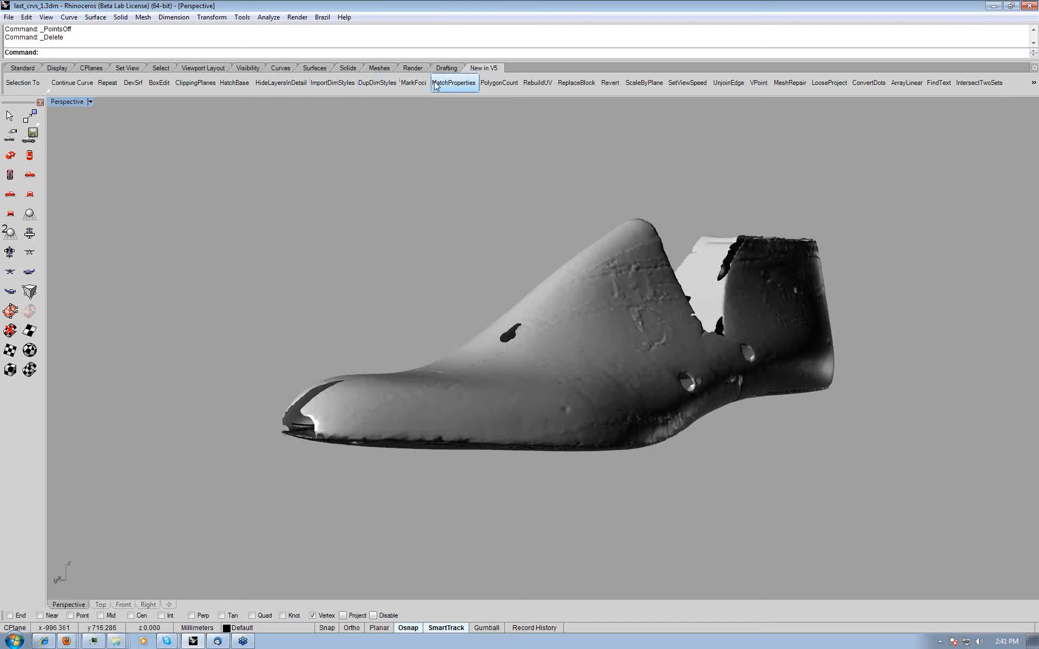
left_click(448, 67)
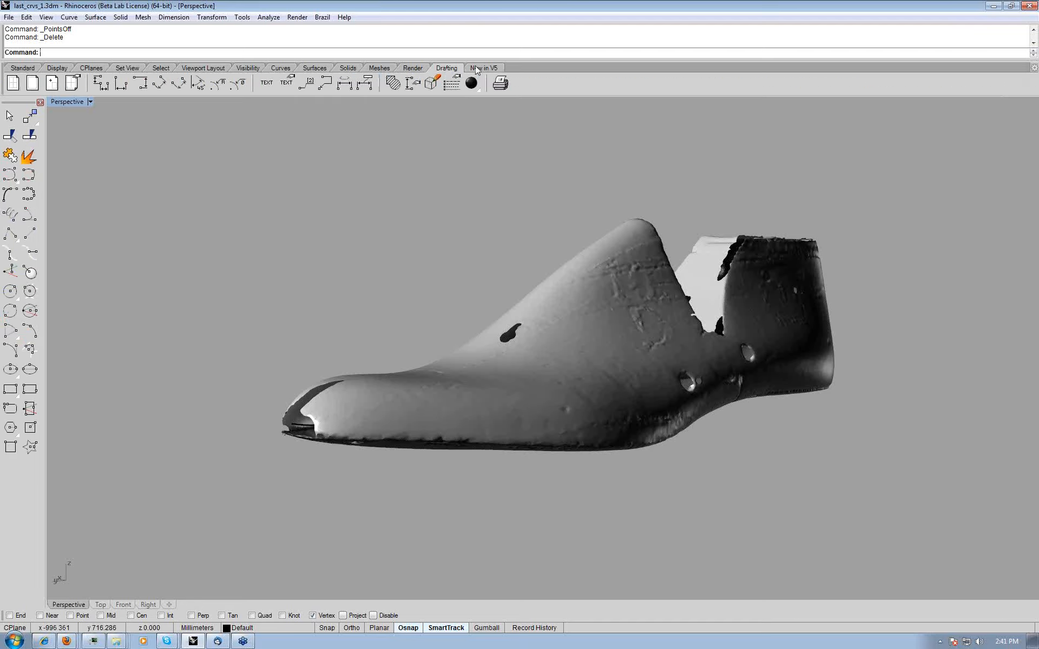
left_click(24, 67)
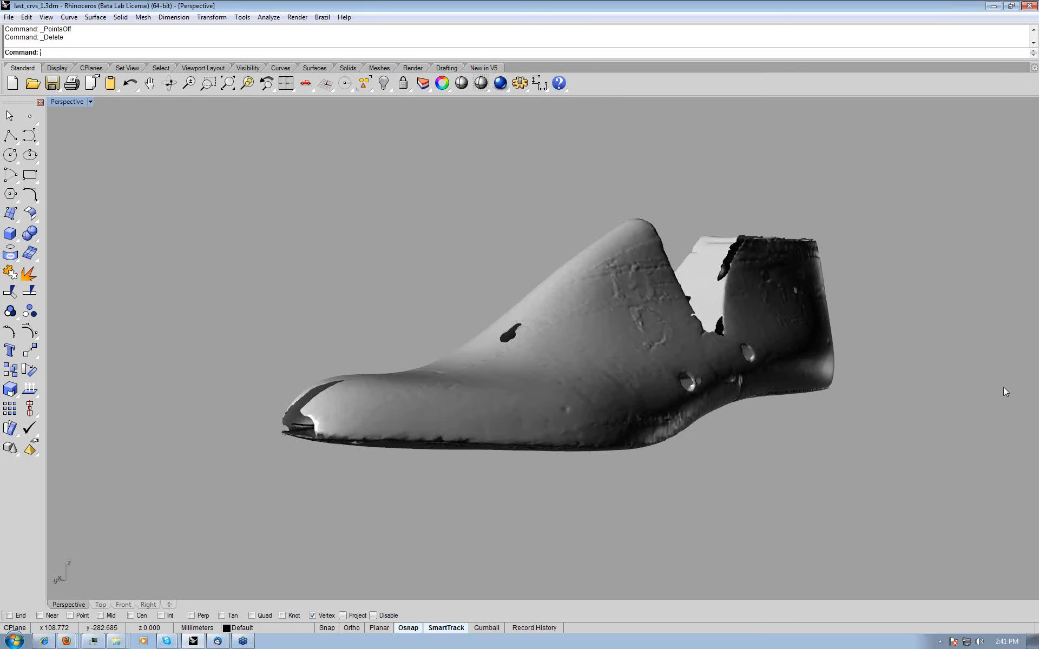
left_click(1030, 369)
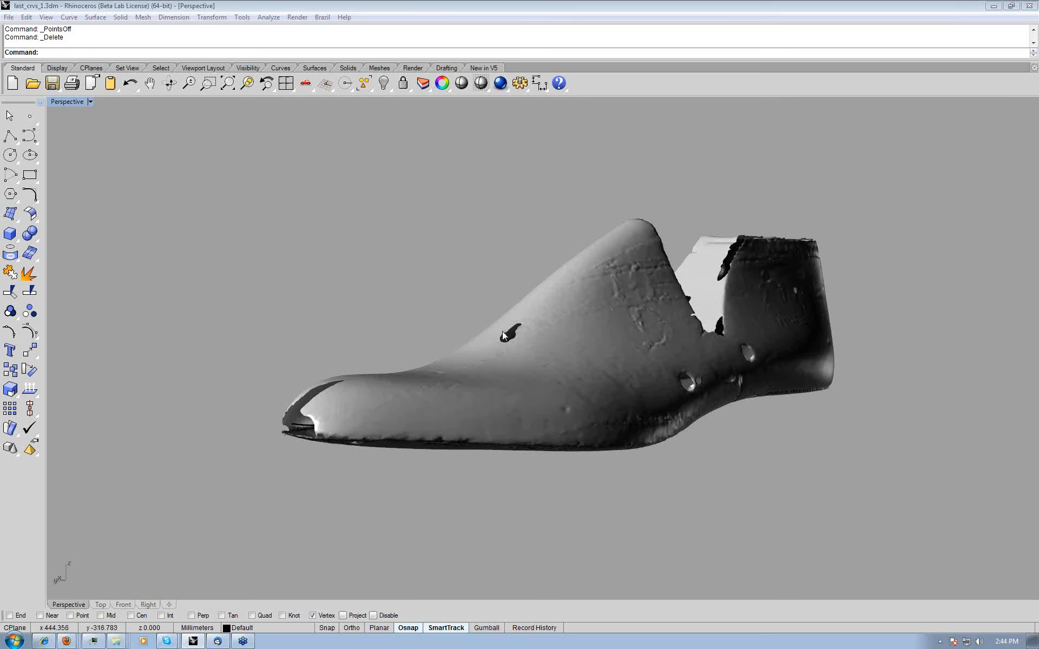
right_click_drag(724, 338, 507, 349)
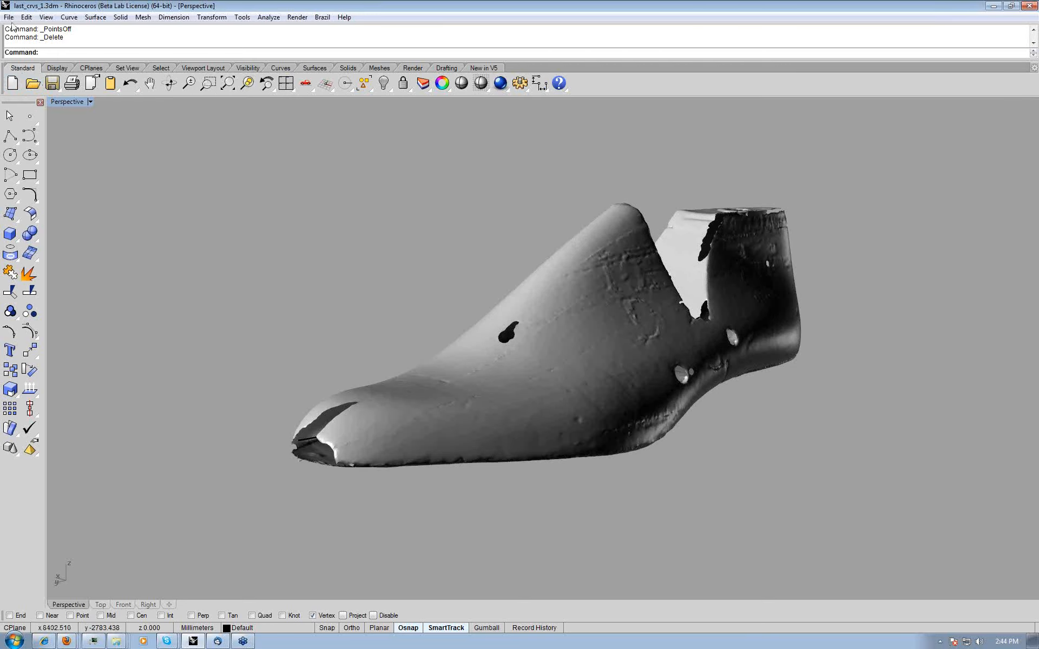
left_click(13, 83)
left_click(546, 348)
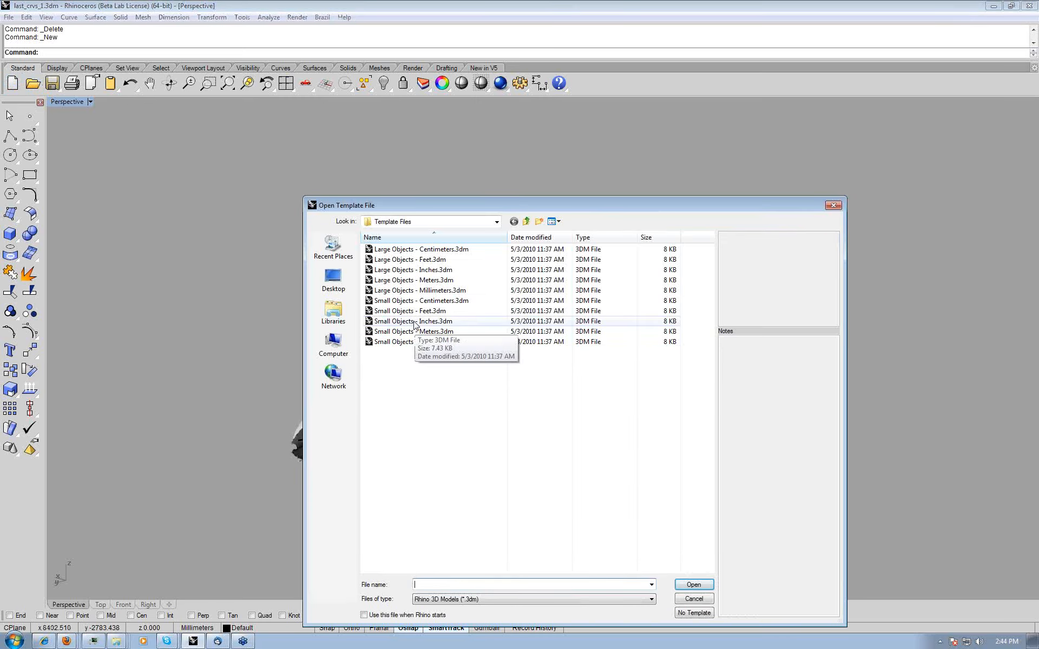
left_click(694, 599)
- Run MeshRepair, place its window clear of the command area and check the shoe-last mesh for defects
right_click_drag(612, 473, 632, 388)
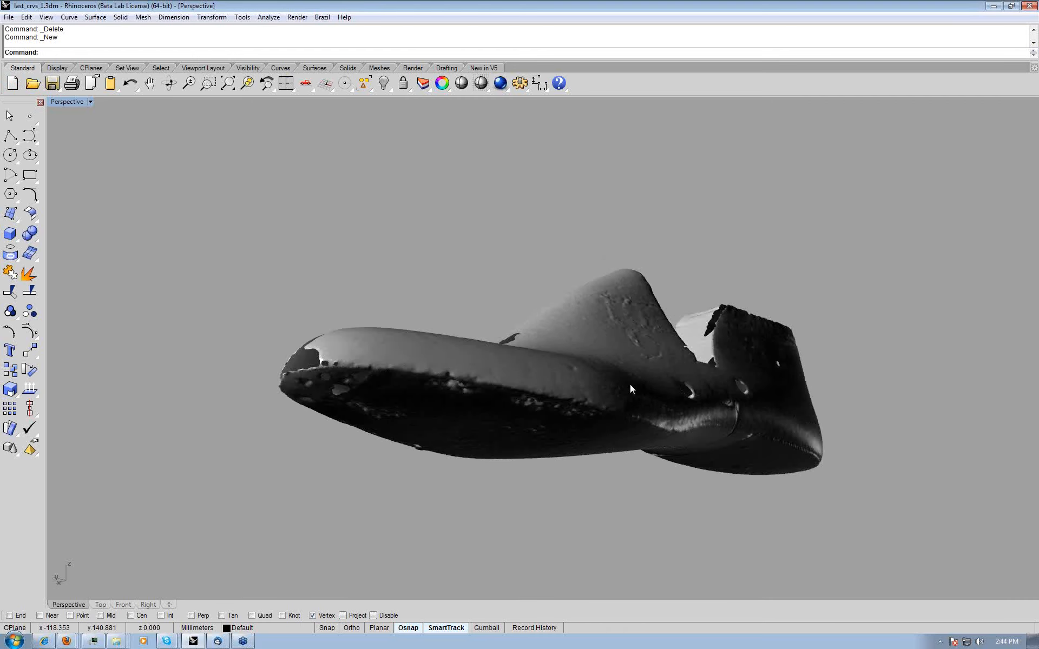
scroll(630, 384, "up", 3)
right_click_drag(518, 389, 494, 289)
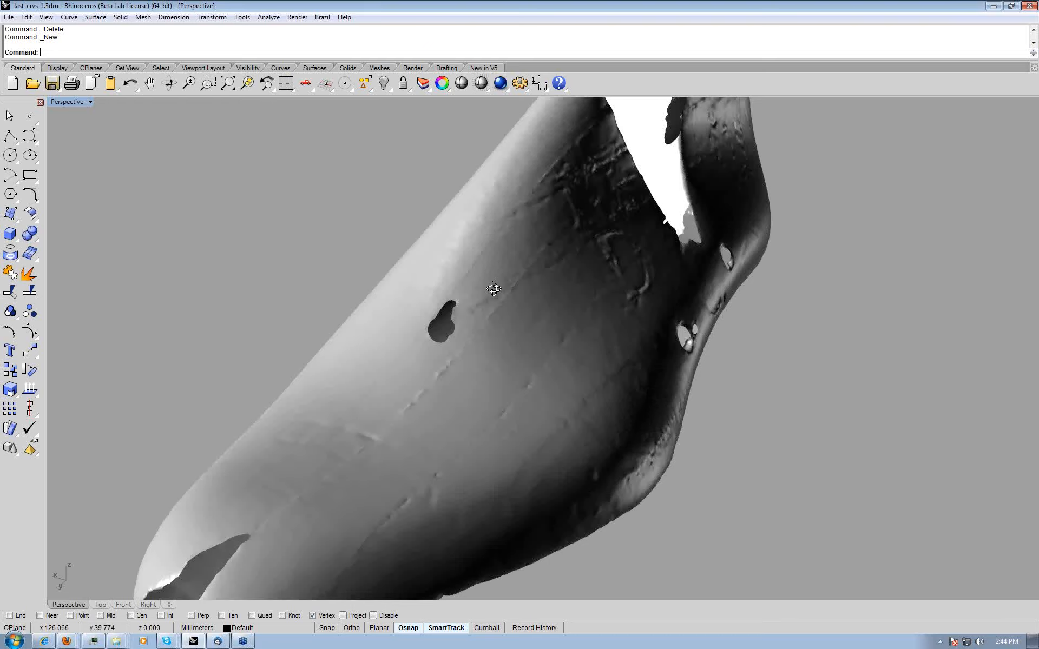
right_click_drag(494, 289, 394, 259)
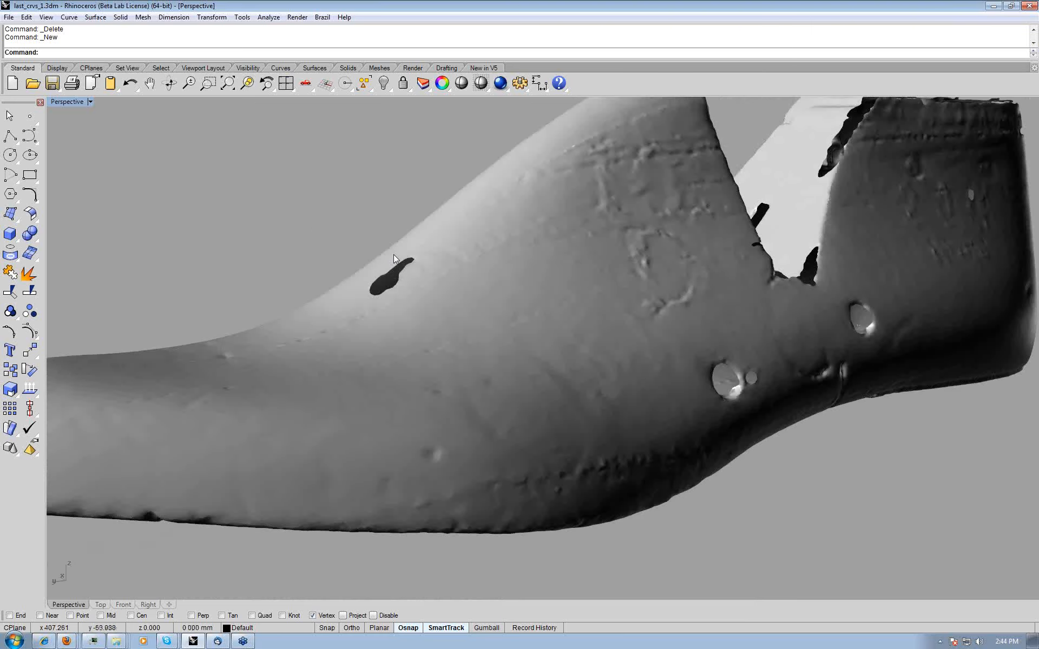
type("Mesh")
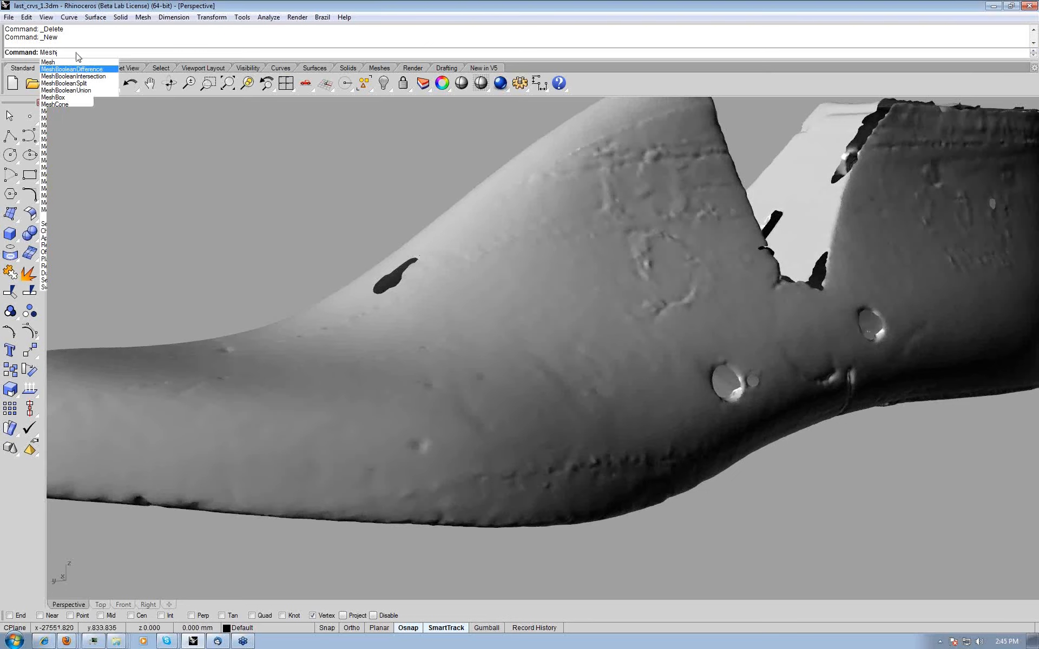
type("Repair")
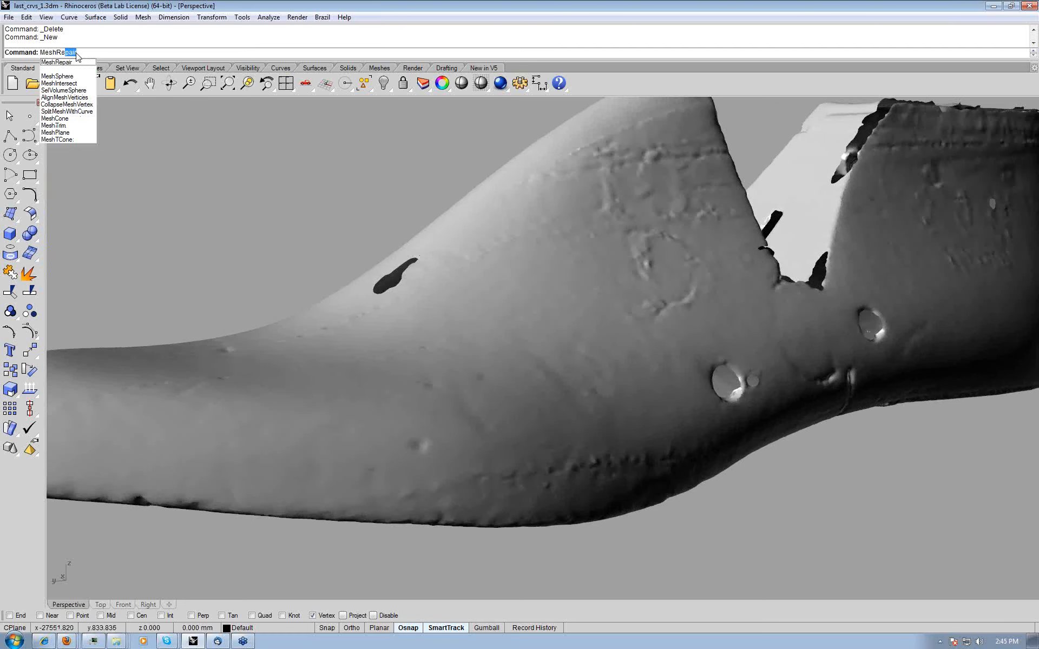
key("Return")
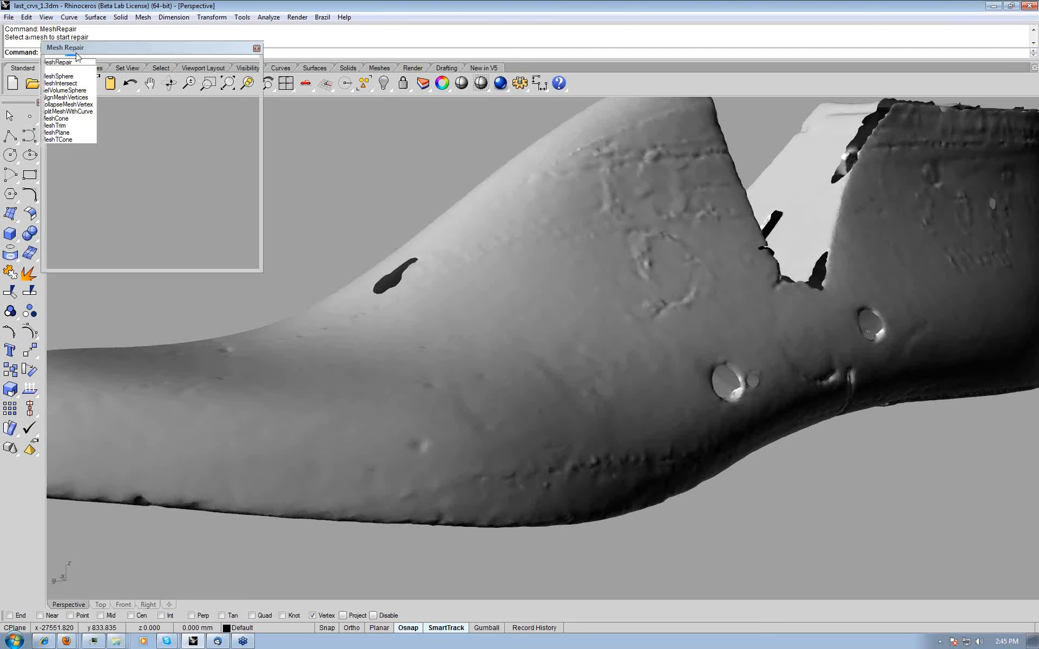
left_click(199, 48)
left_click_drag(199, 48, 212, 116)
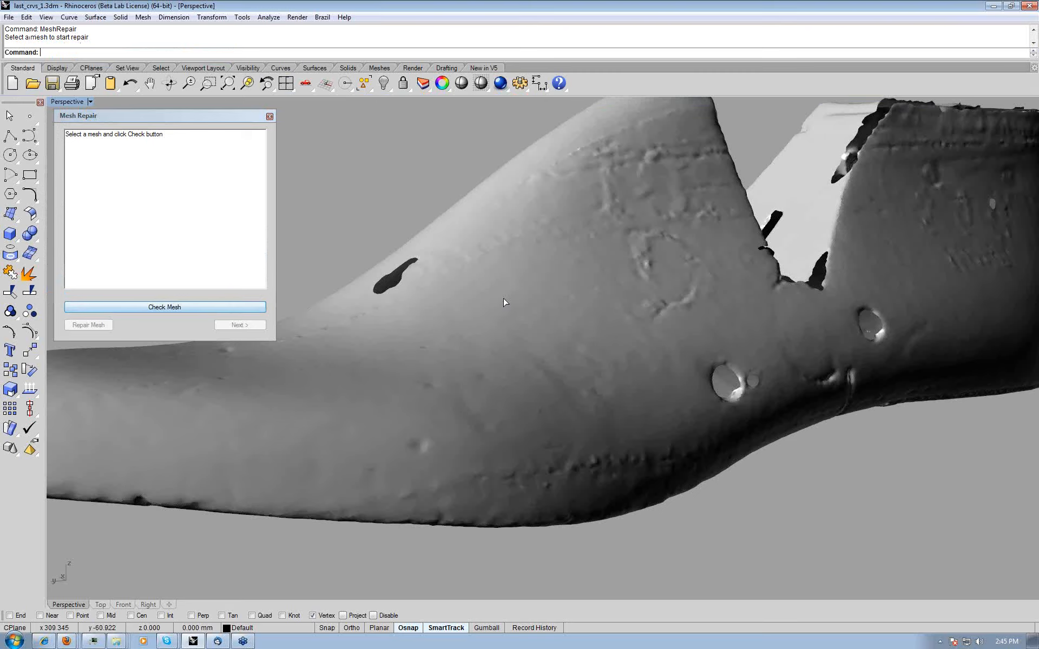
left_click(504, 302)
left_click(164, 307)
- Go through the Mesh Repair pages from the defect list to Fill Small Gaps and Advanced Repair Tools, and close it without applying repairs
left_click(239, 324)
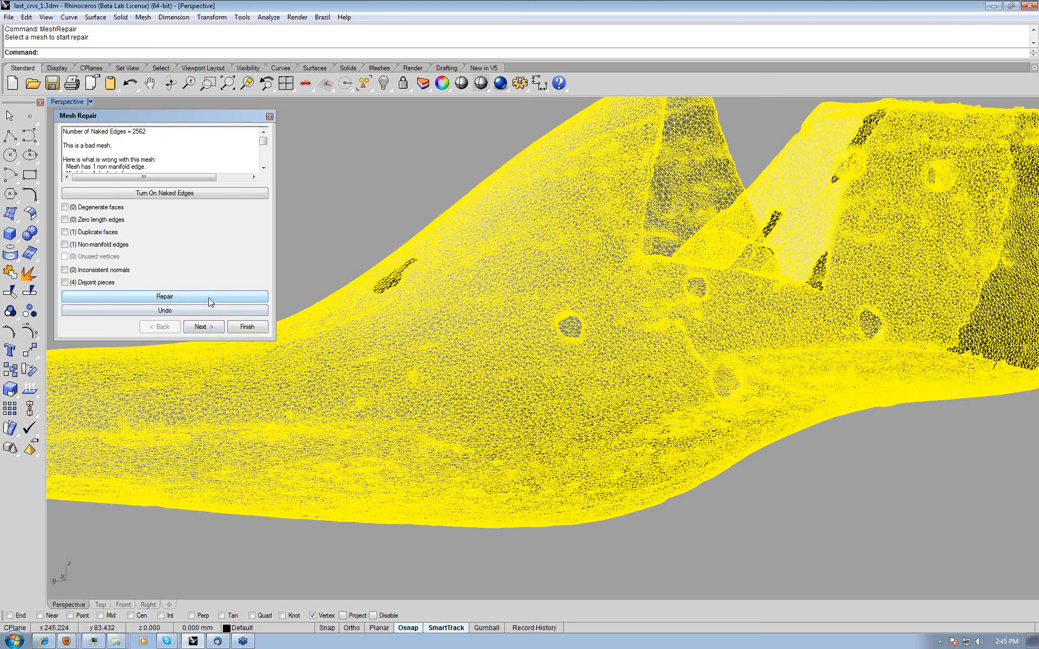
left_click(205, 327)
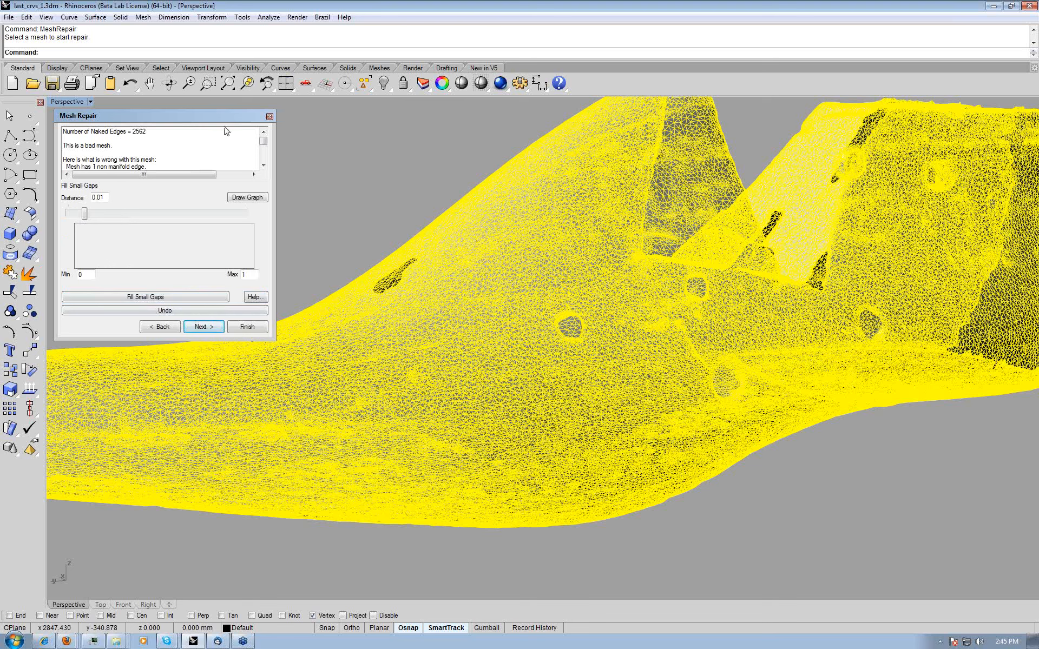
left_click_drag(220, 119, 226, 133)
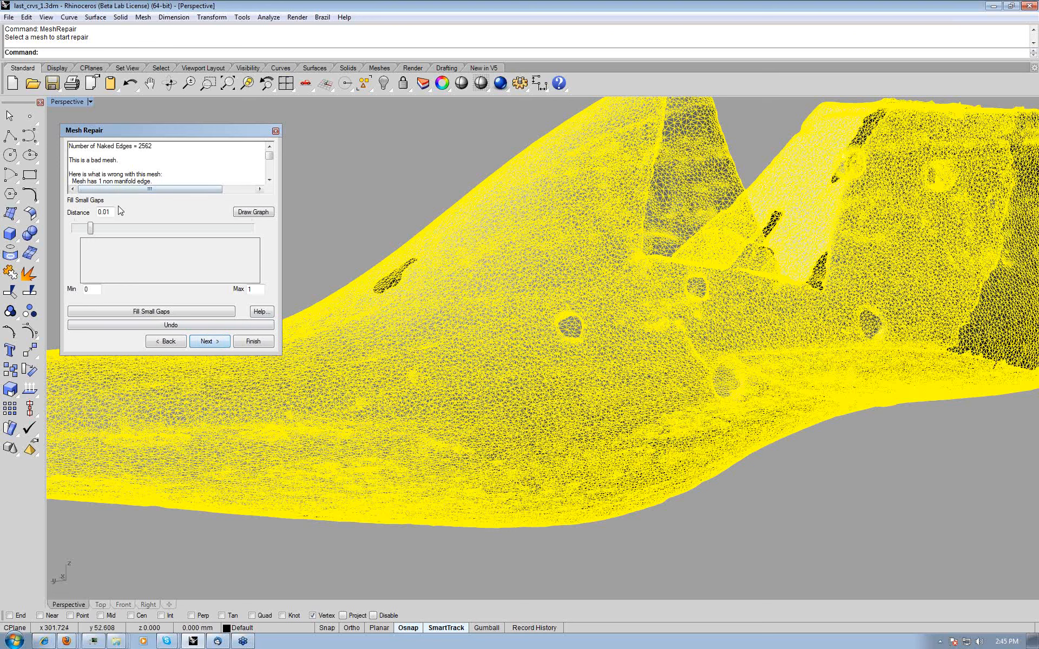
left_click(204, 341)
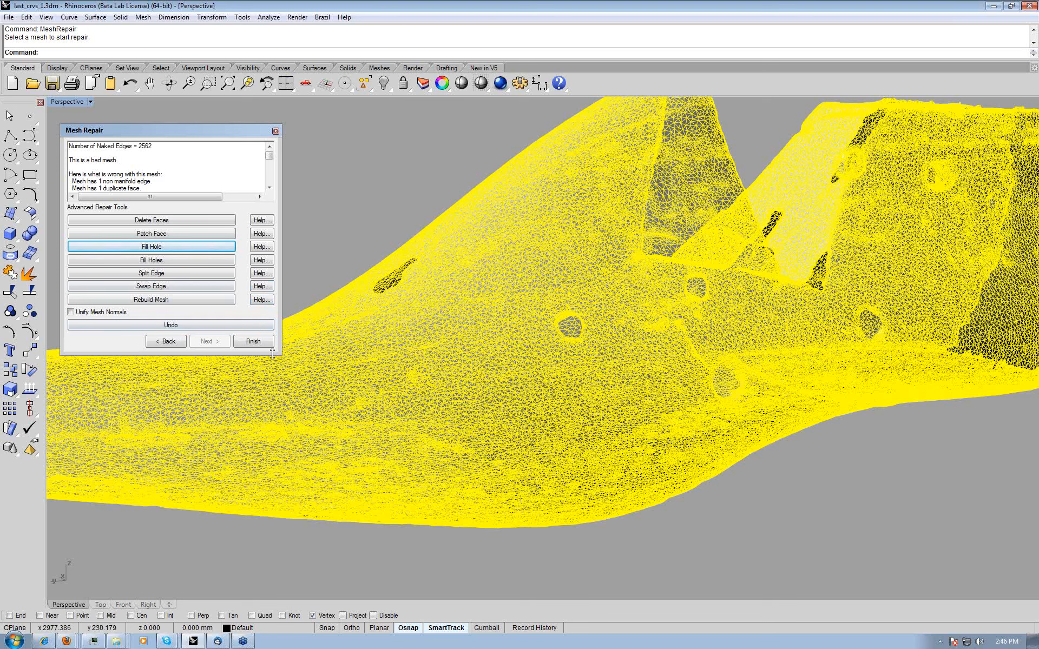
left_click(253, 342)
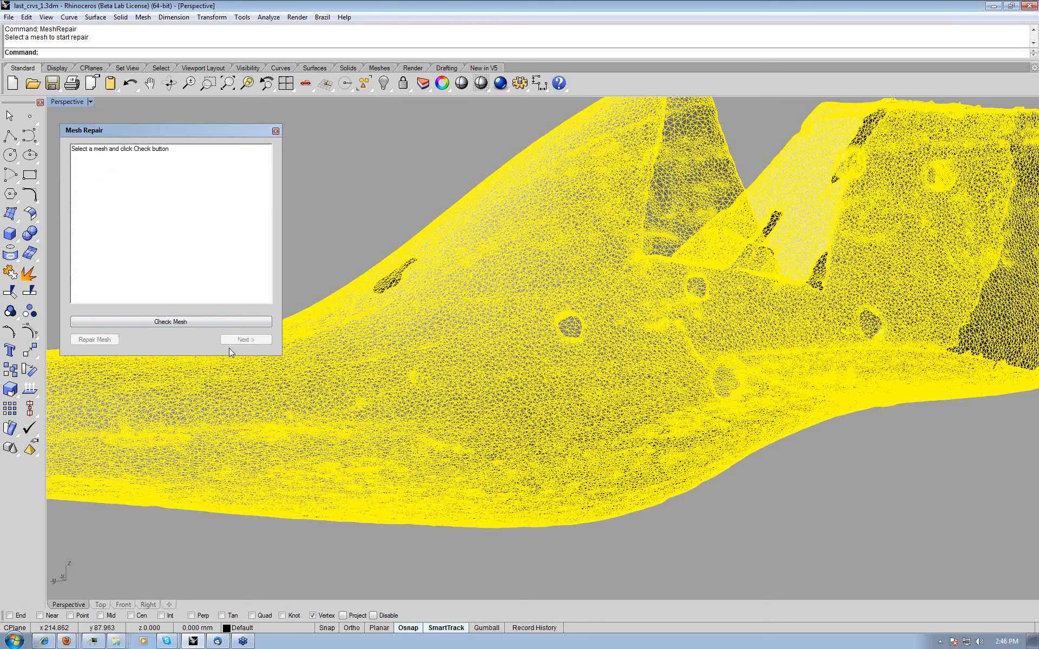
left_click(276, 131)
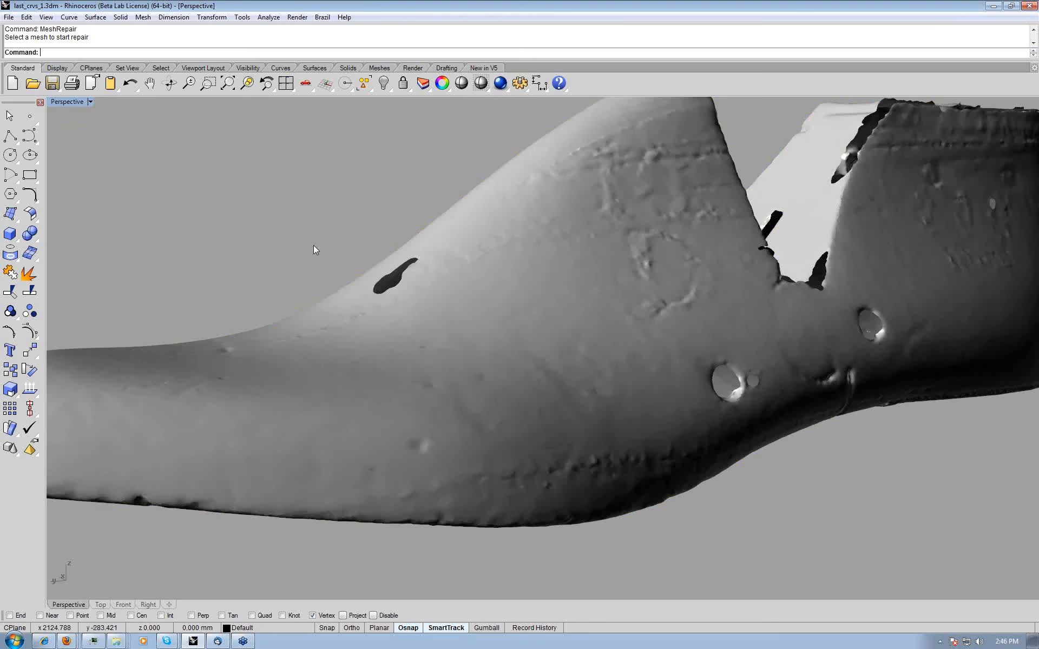
right_click_drag(316, 250, 542, 357)
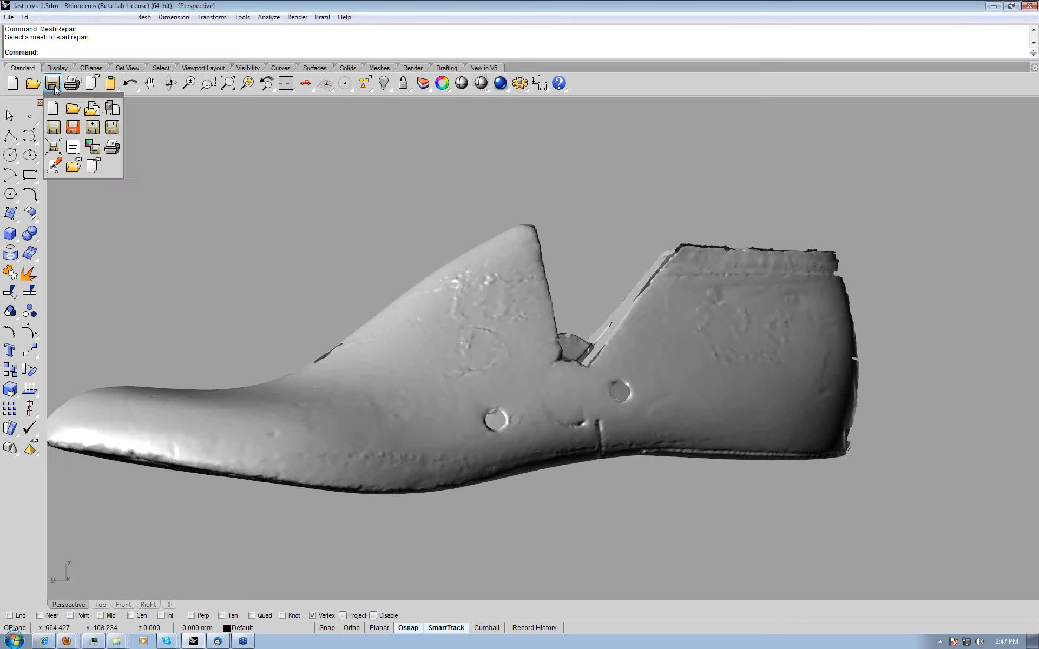
left_click(116, 87)
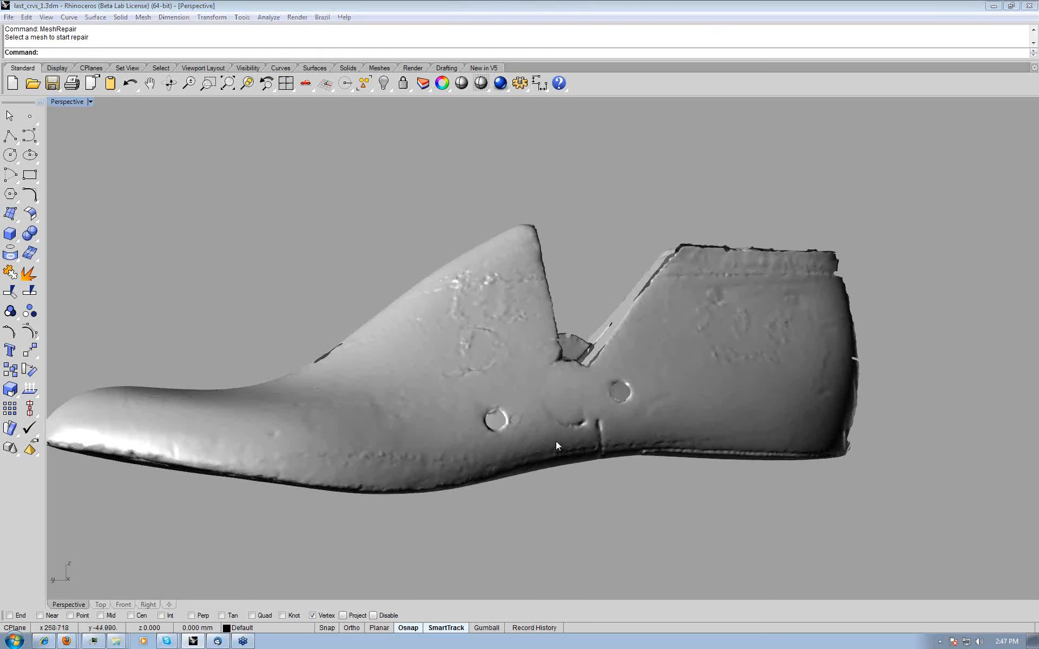
right_click_drag(539, 443, 592, 403)
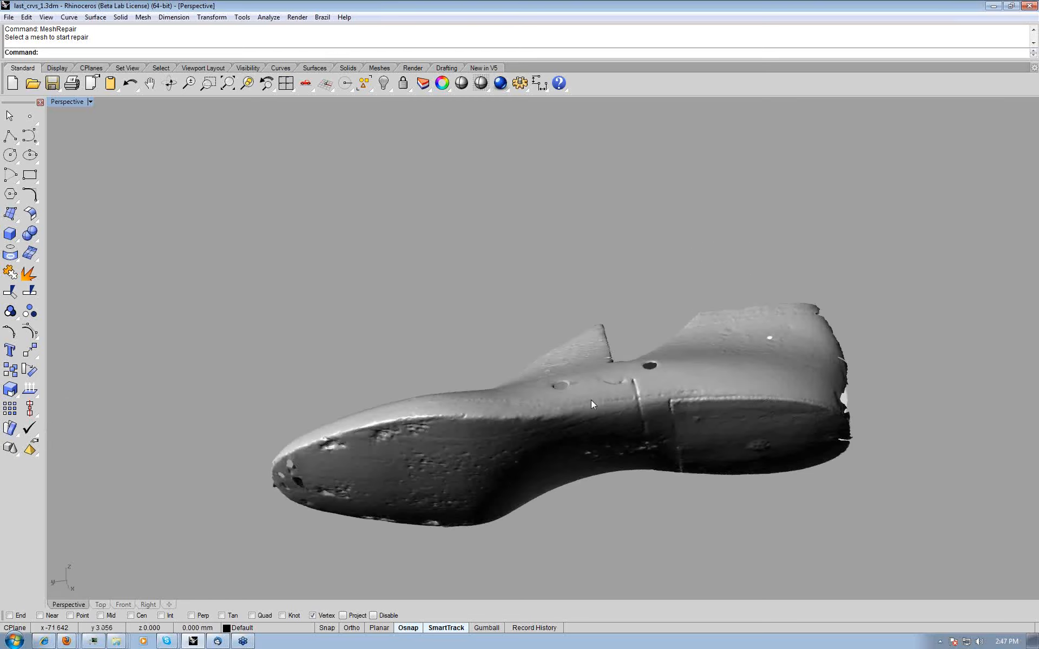
scroll(591, 404, "up", 3)
right_click_drag(592, 402, 237, 245)
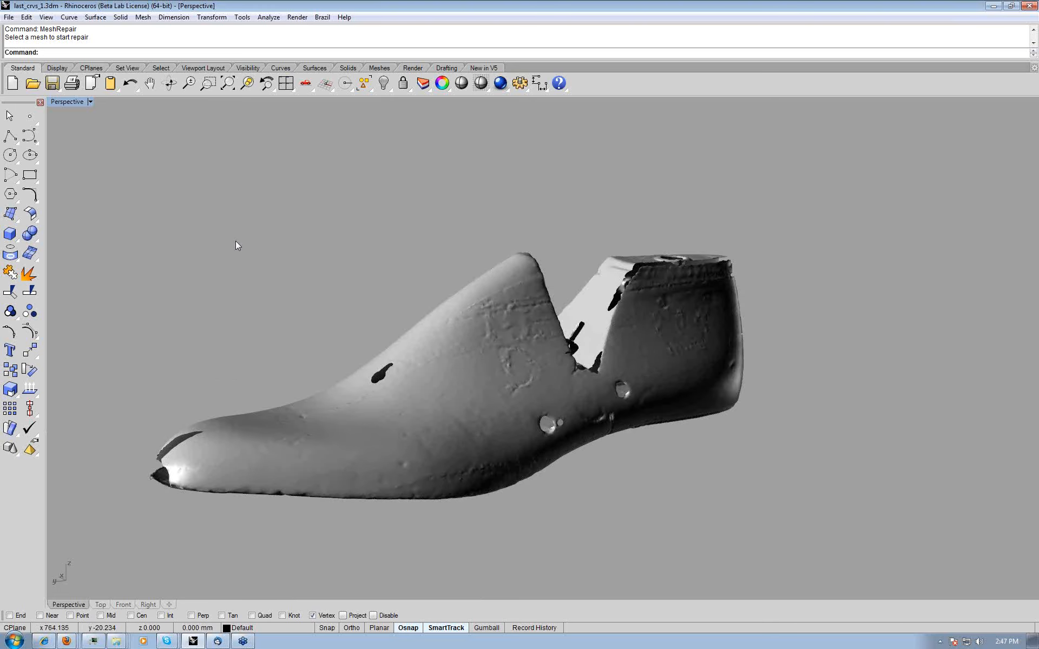
- Open the recent model Espresso_Machine_new.3dm and maximize its Perspective viewport
left_click(9, 18)
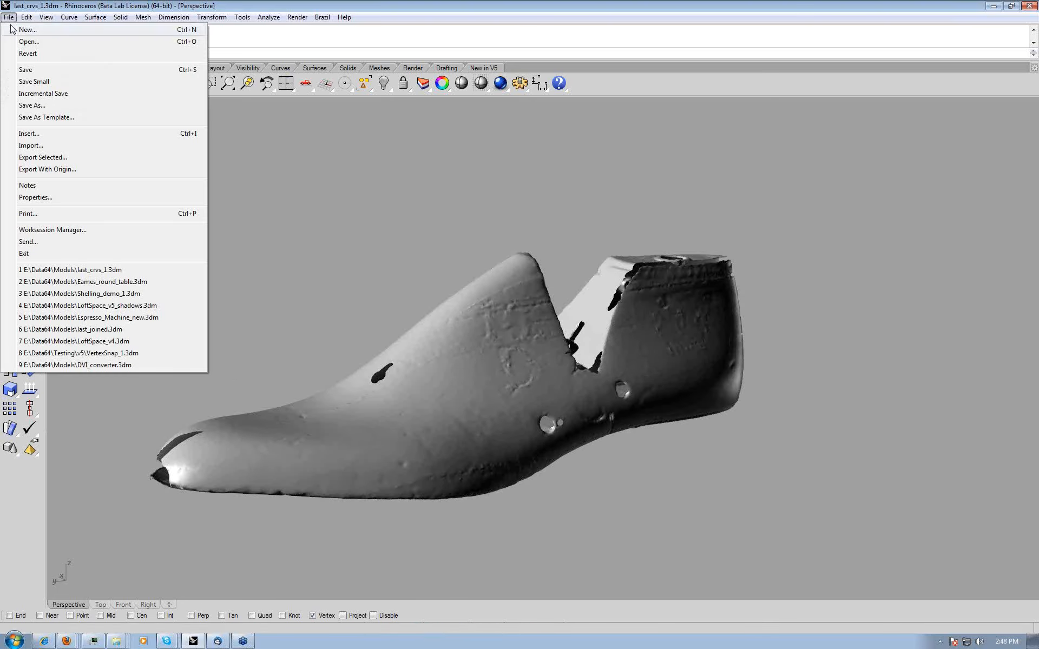
left_click(109, 318)
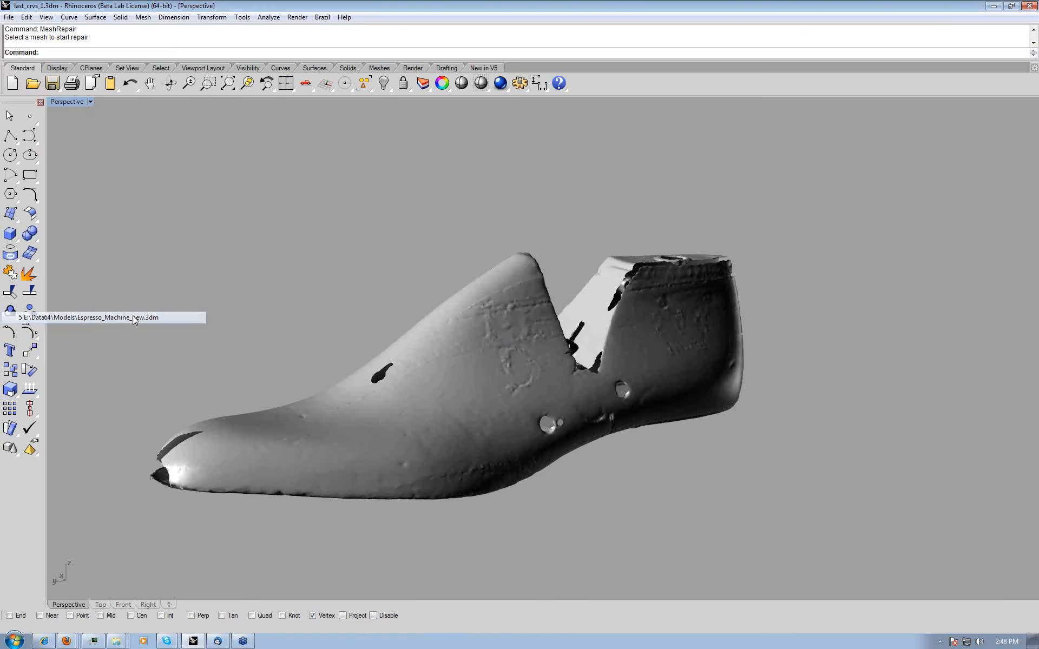
left_click(519, 342)
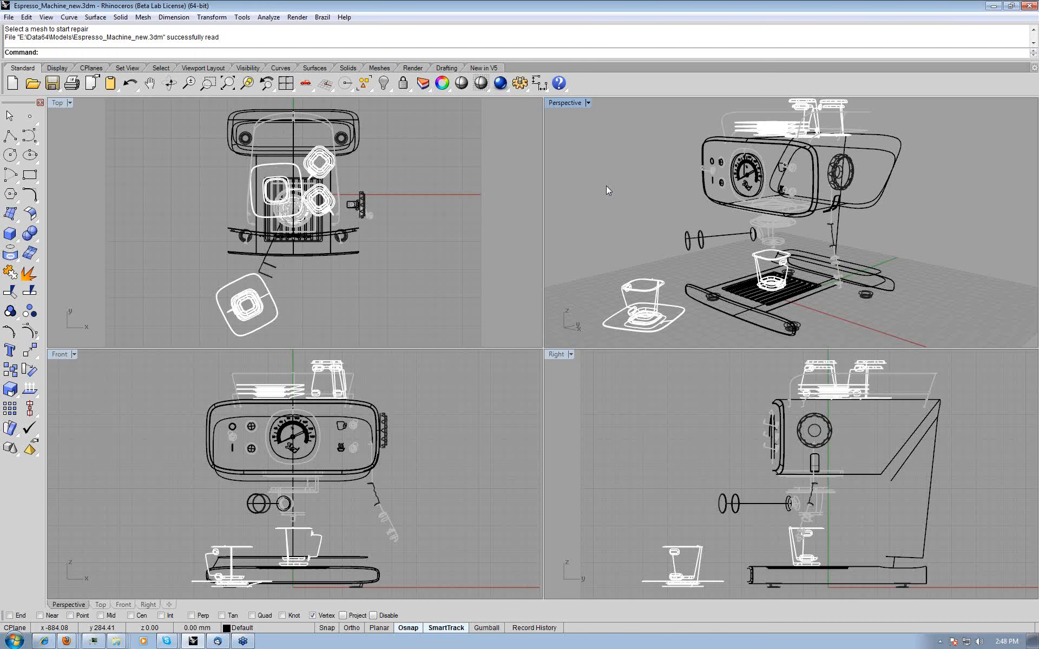
key("ctrl+m")
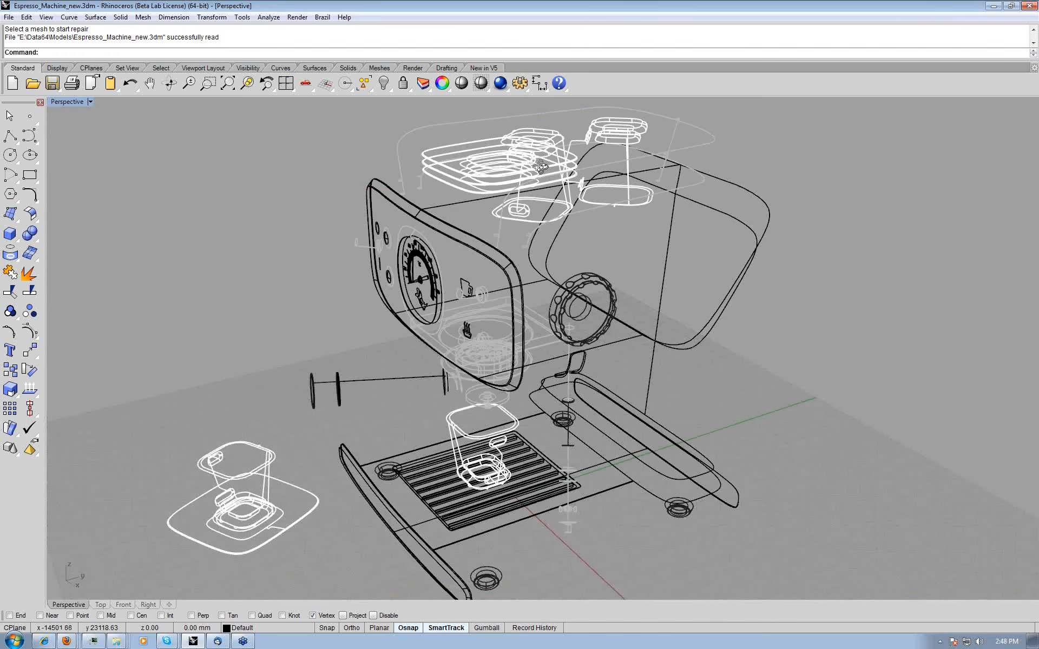
- Set the Perspective viewport's display mode to RenderedShadows and view the espresso machine and its shadows from several sides
left_click(91, 101)
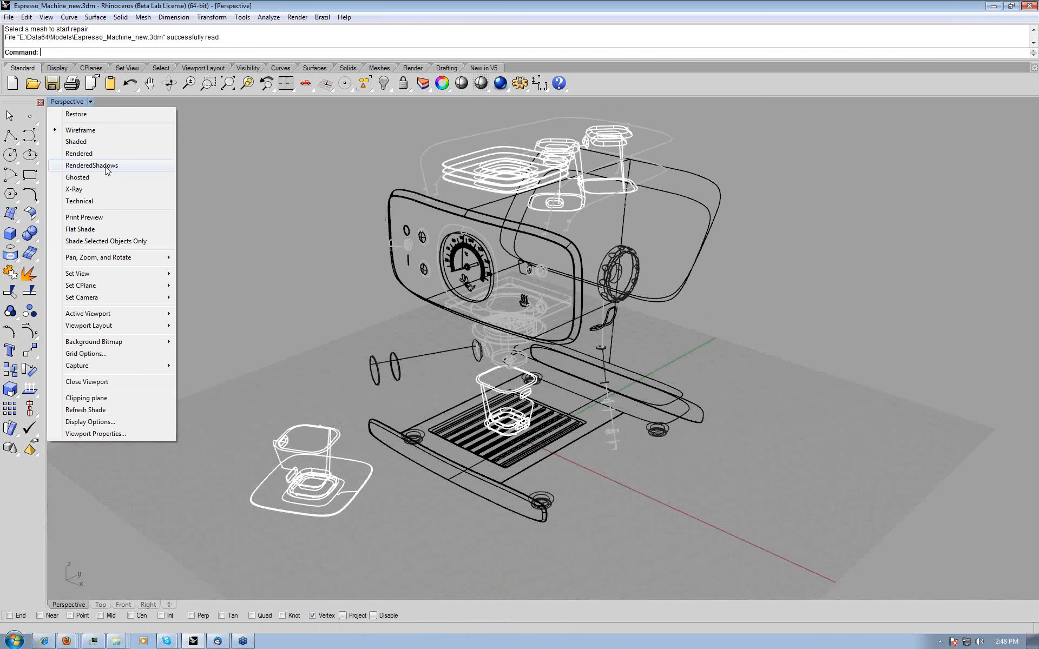
left_click(92, 166)
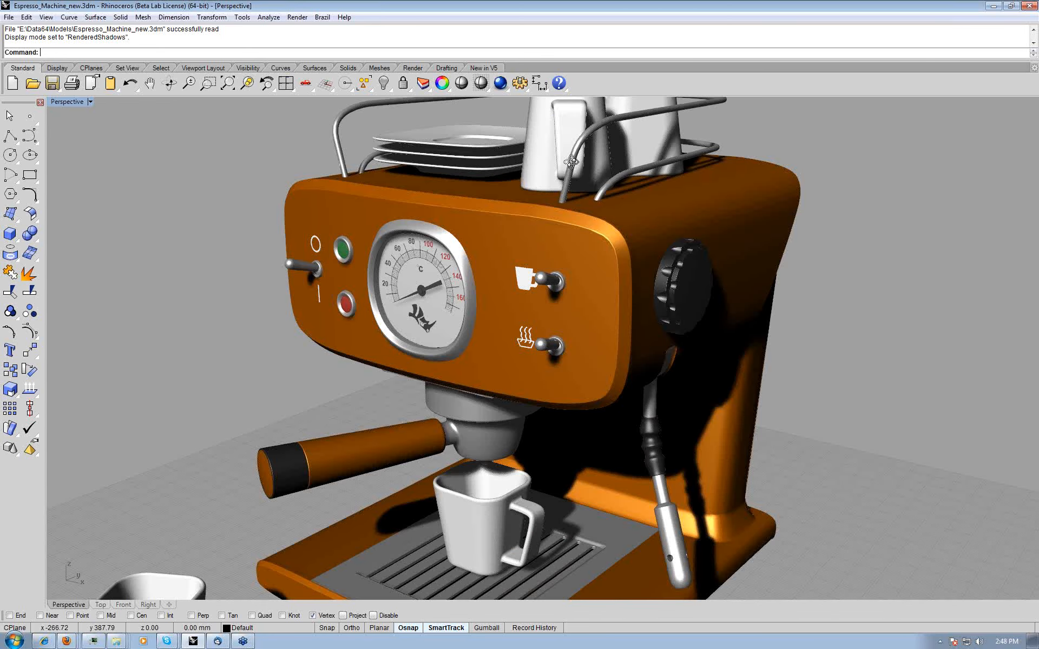
right_click_drag(571, 162, 543, 400)
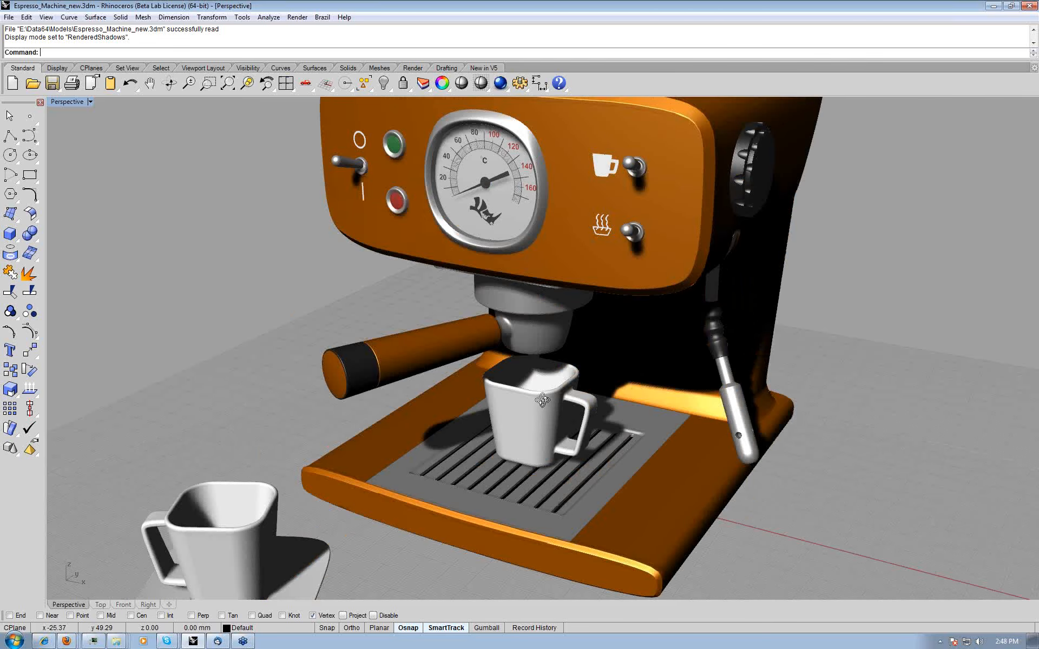
right_click_drag(543, 401, 627, 407)
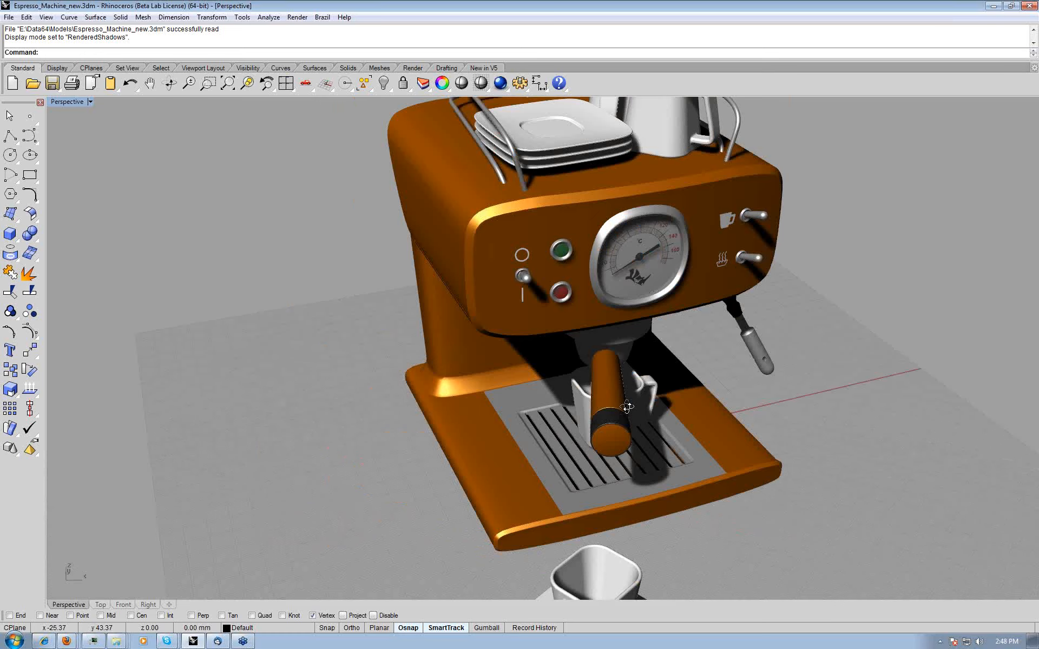
right_click_drag(627, 407, 503, 385)
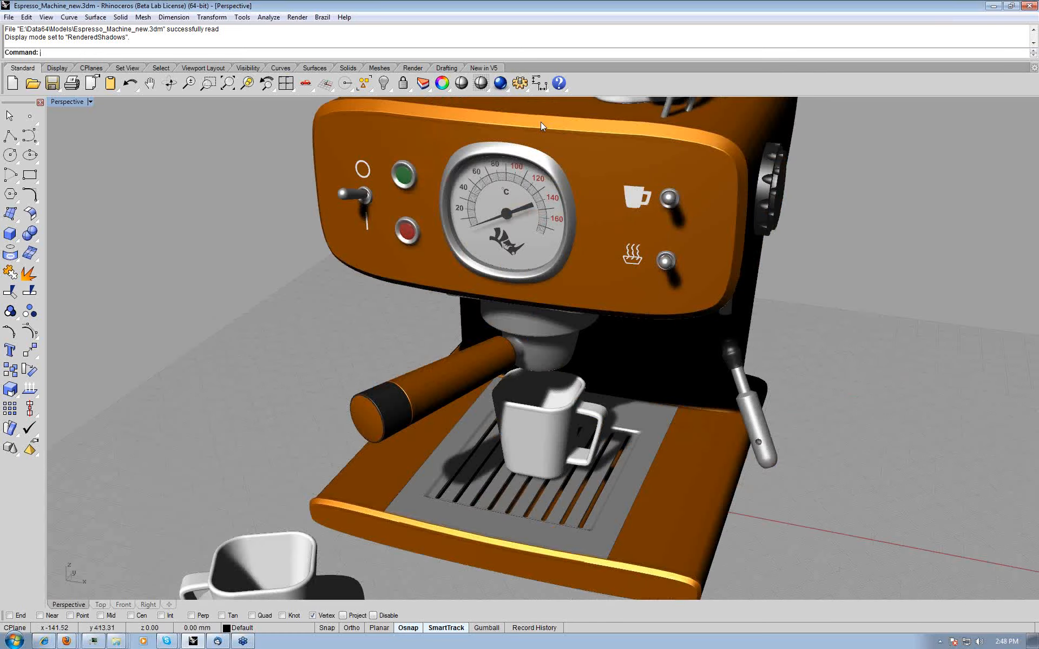
- Review the shadow map settings of the RenderedShadows display mode in Rhino Options and leave without changes
left_click(520, 84)
left_click_drag(502, 310, 502, 352)
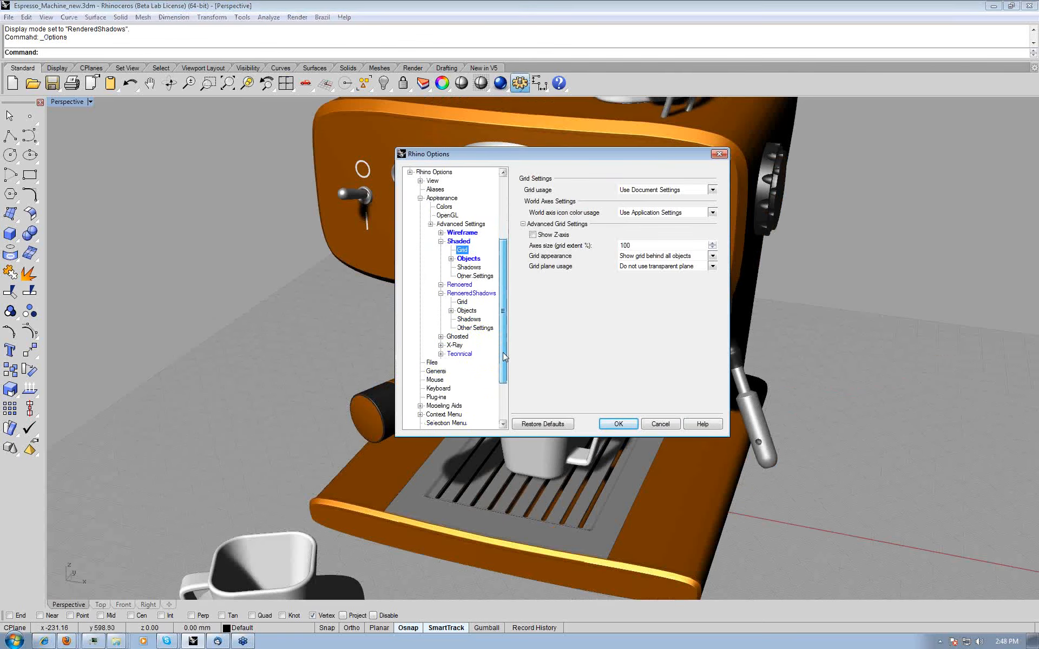
left_click(469, 320)
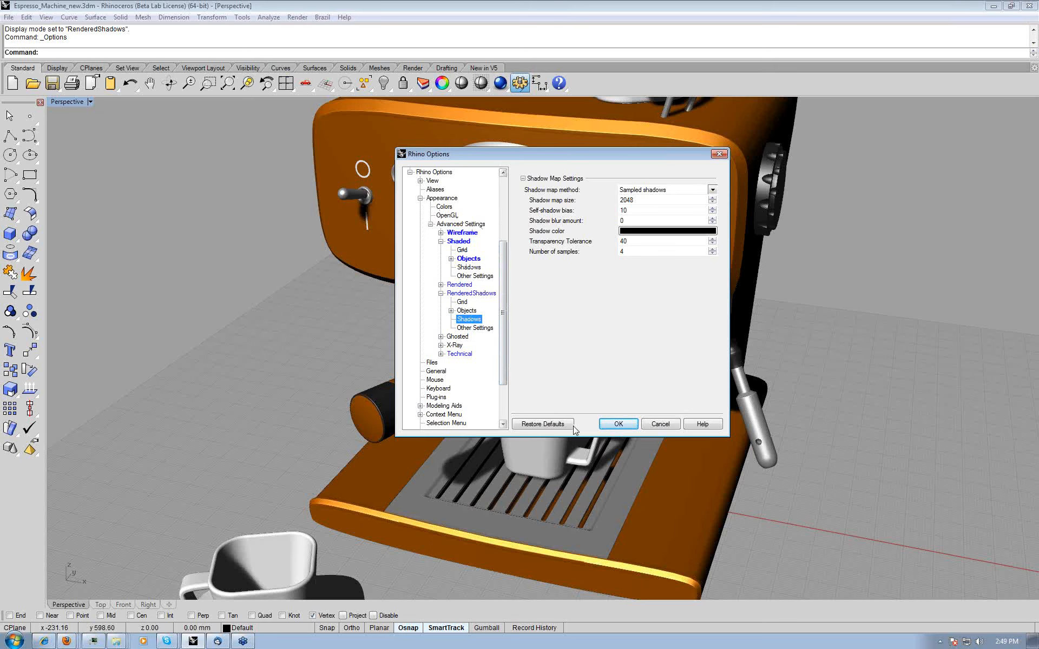
left_click(660, 424)
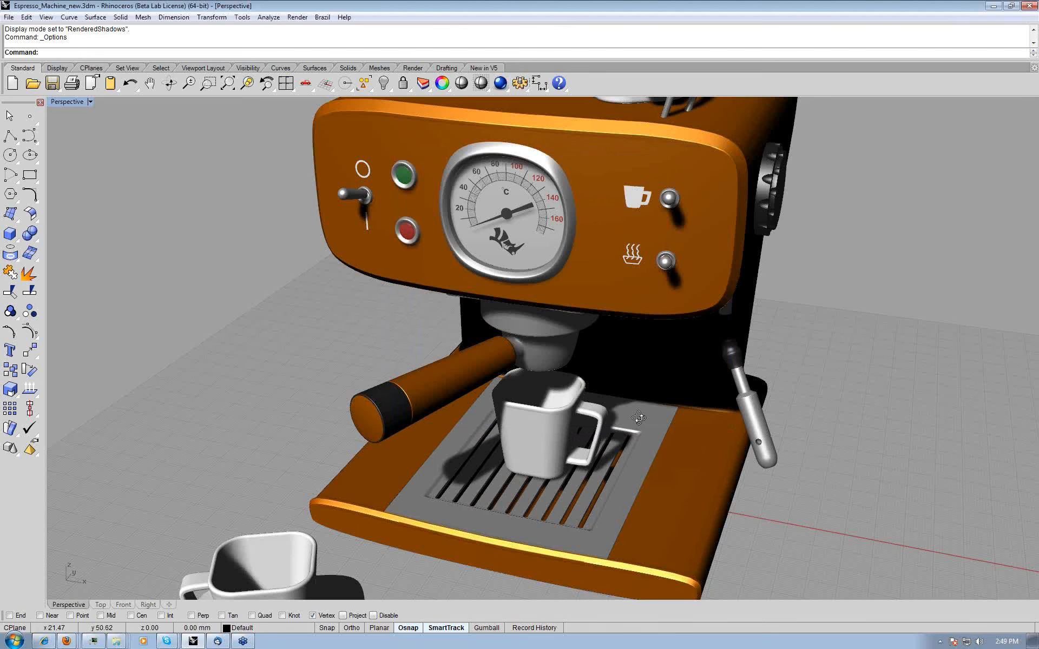
- Bring up the Material Editor and place its window beside the espresso machine, clear of the model
right_click_drag(639, 418, 631, 400)
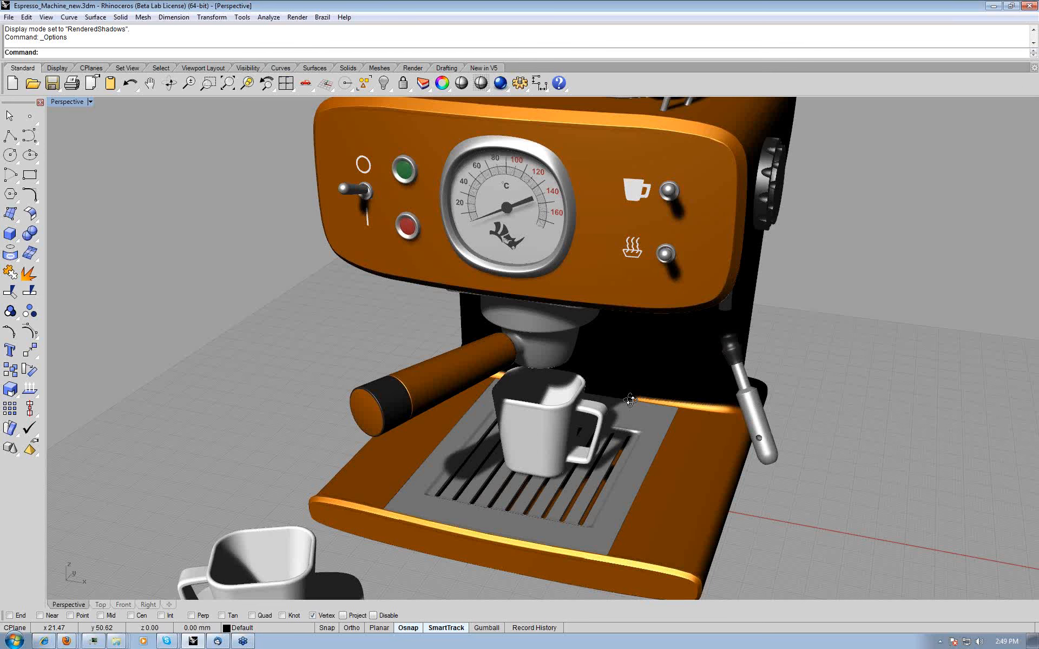
scroll(630, 400, "down", 5)
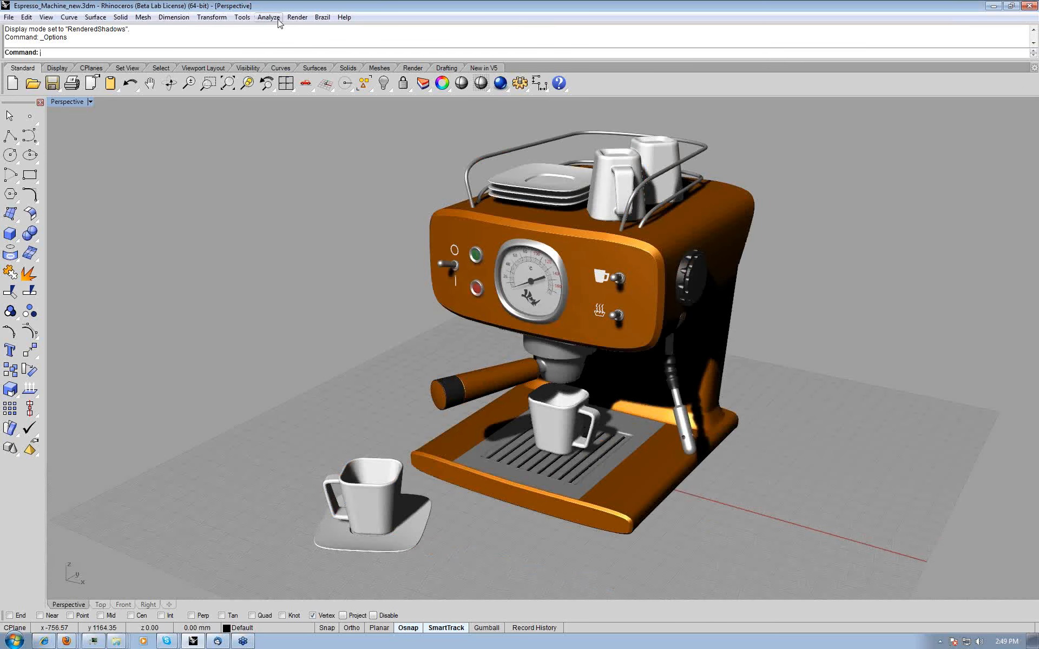
left_click(298, 17)
left_click(308, 121)
left_click_drag(308, 121, 236, 127)
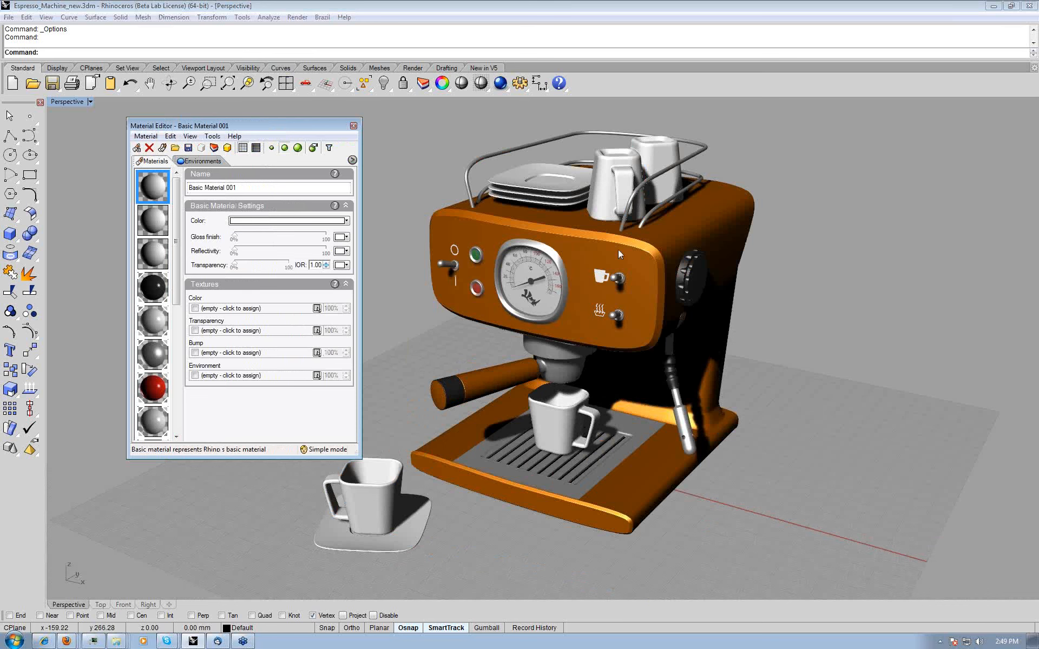
right_click_drag(618, 249, 584, 236)
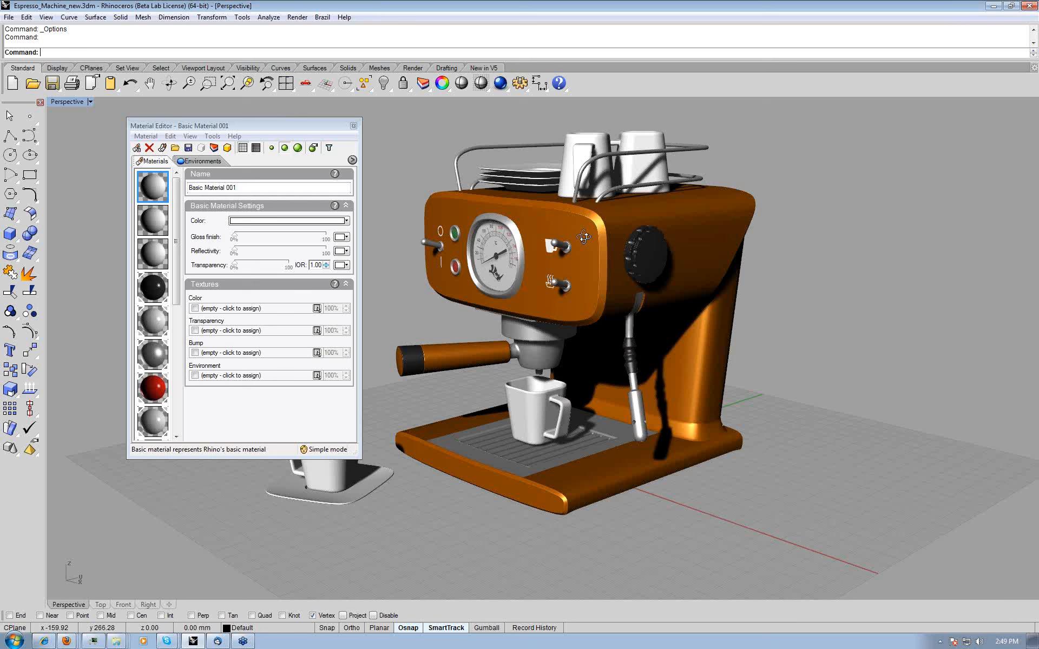
right_click_drag(584, 236, 563, 276)
scroll(562, 276, "up", 3)
left_click_drag(203, 126, 195, 122)
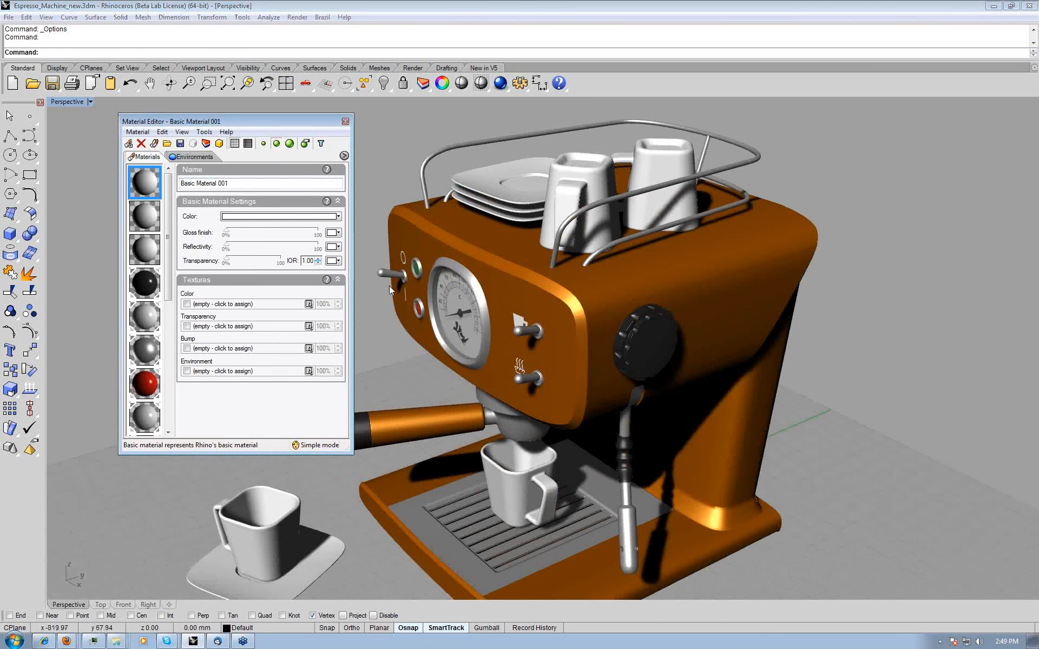
- Review the settings of the orange body material, the Dial backface material and the material of the front cup on the rack
right_click_drag(576, 281, 577, 281)
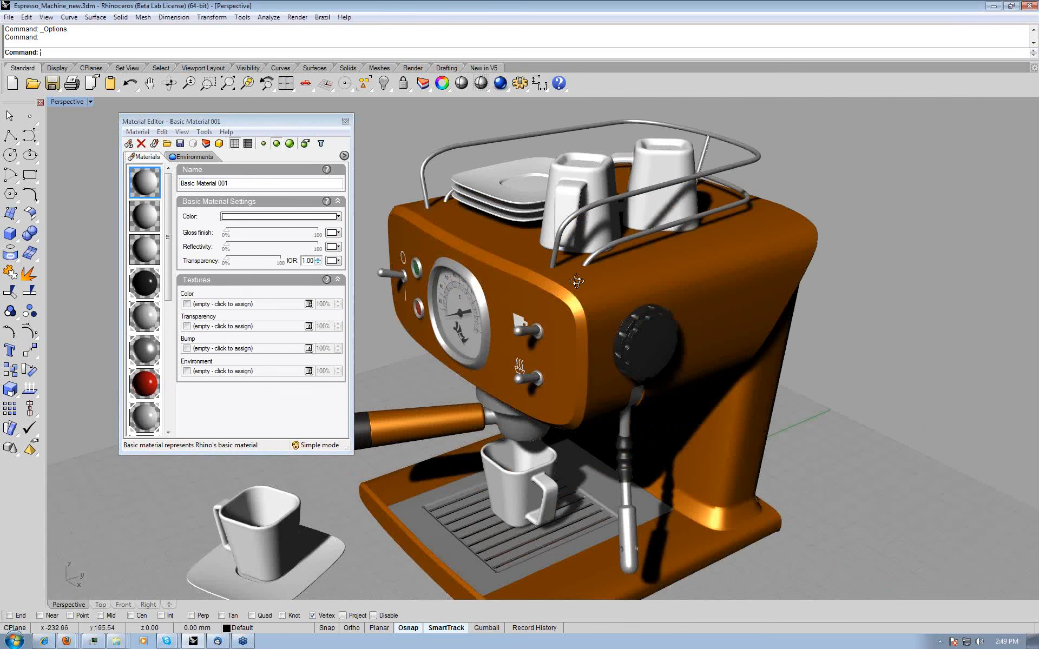
right_click_drag(577, 281, 582, 273)
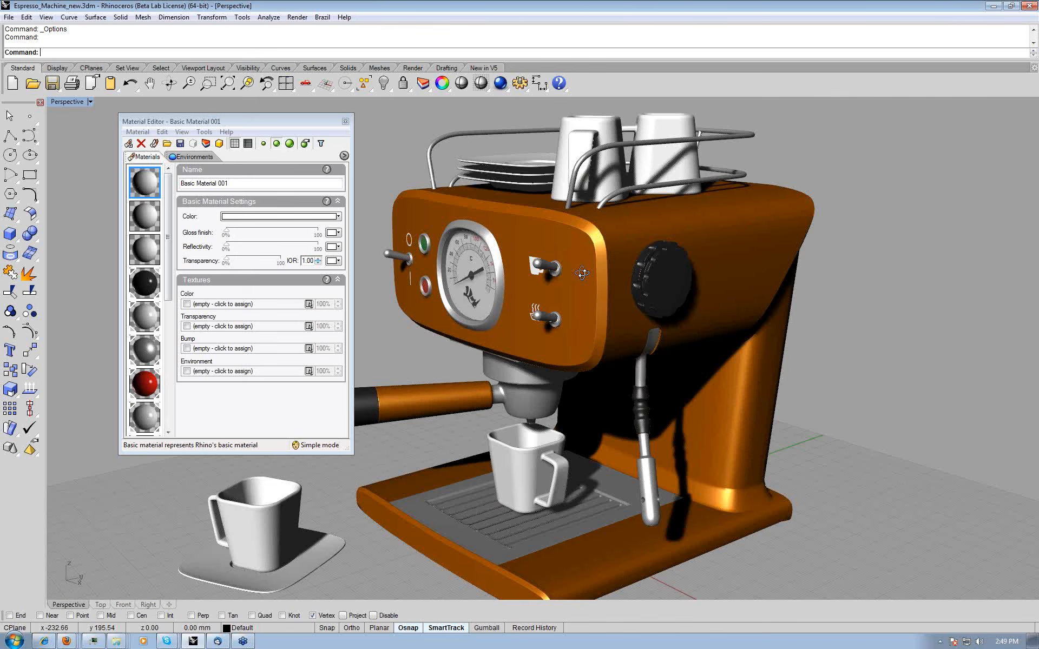
right_click_drag(582, 273, 578, 297)
left_click_drag(167, 197, 164, 324)
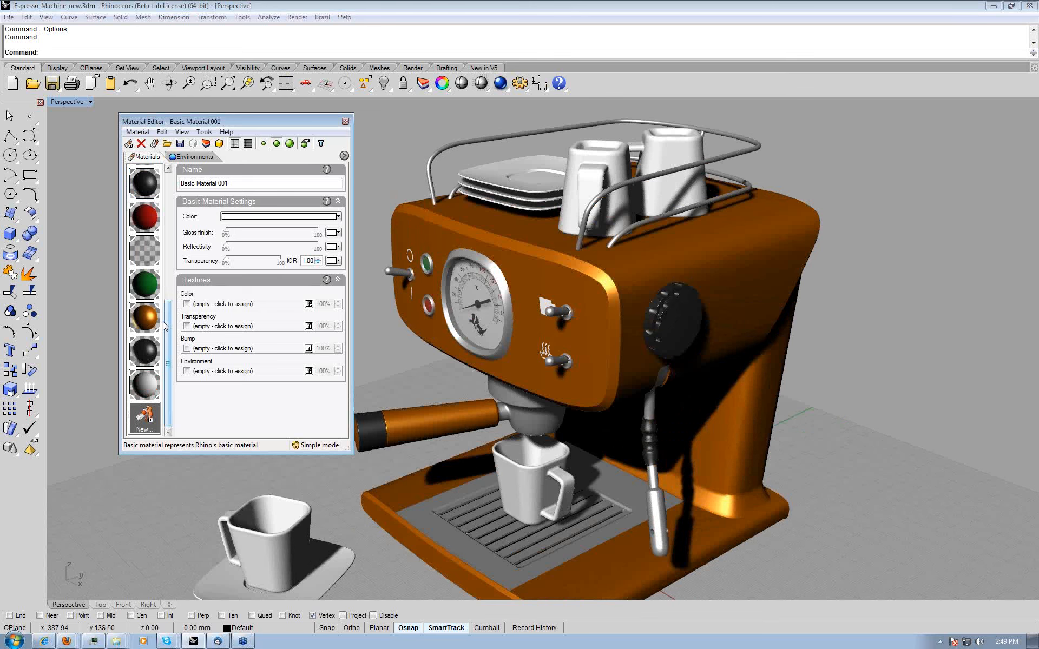
left_click(144, 317)
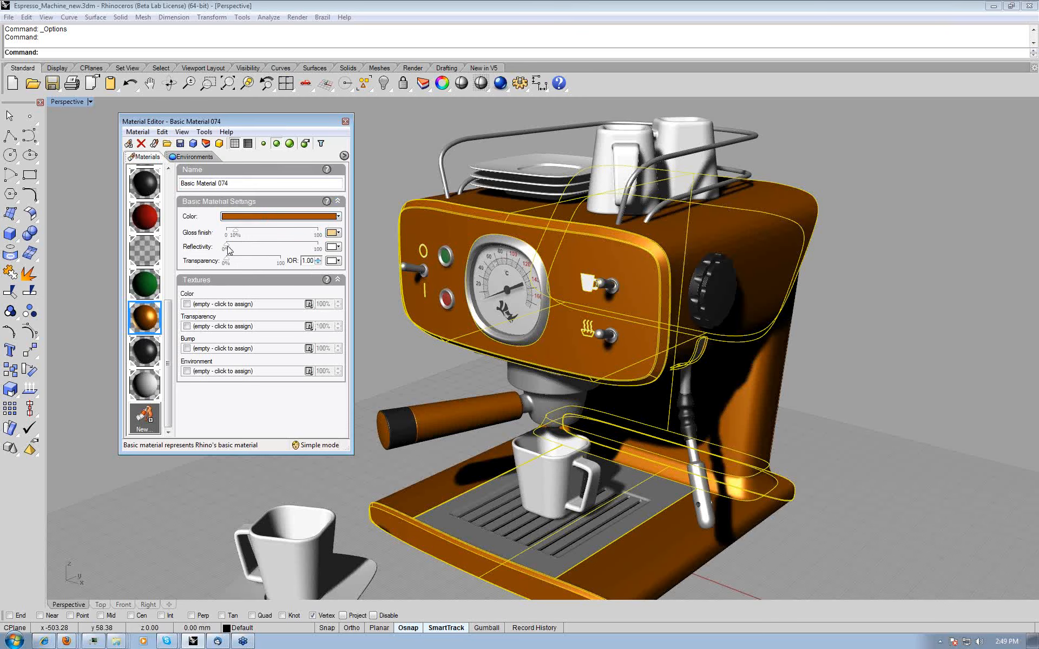
left_click(142, 384)
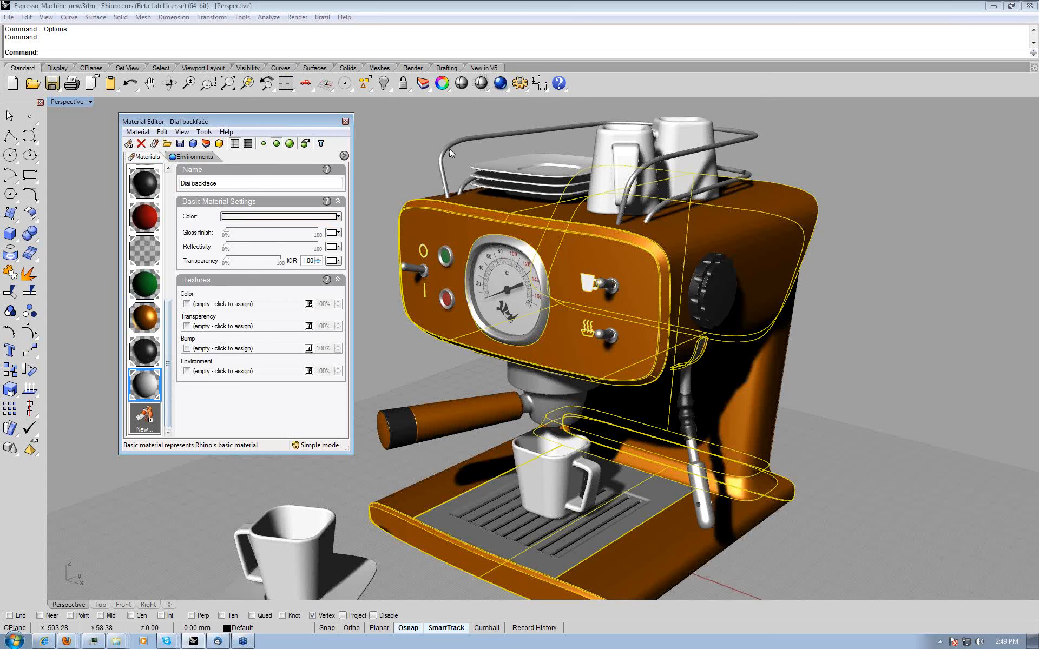
left_click(627, 142)
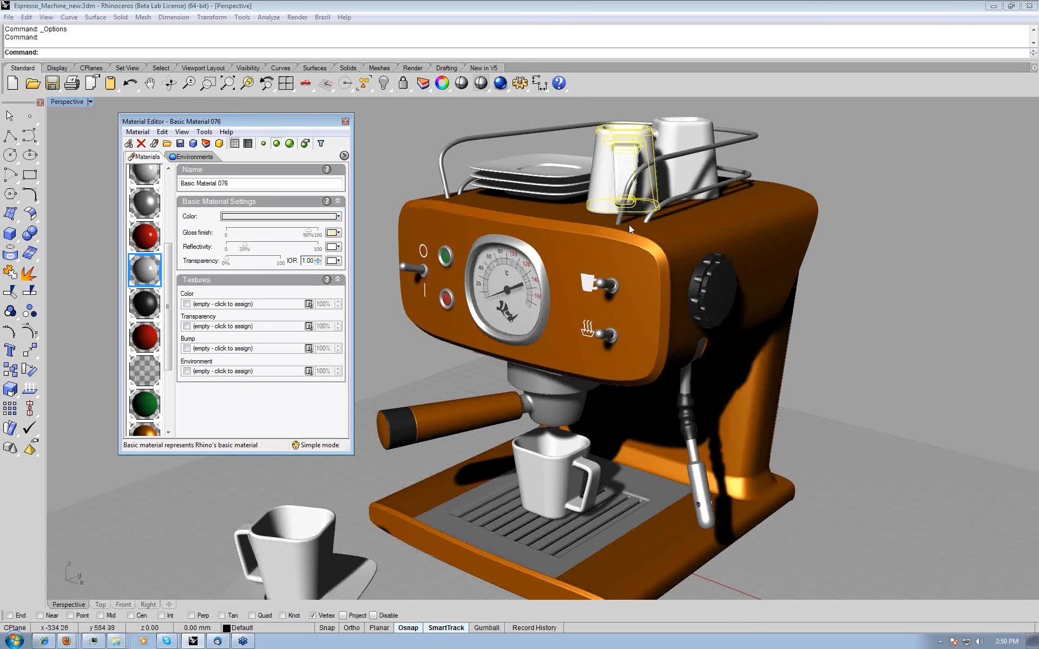
- Make HDRI the current environment, examine its reflections on the cups up close, and close the editor
left_click(588, 203)
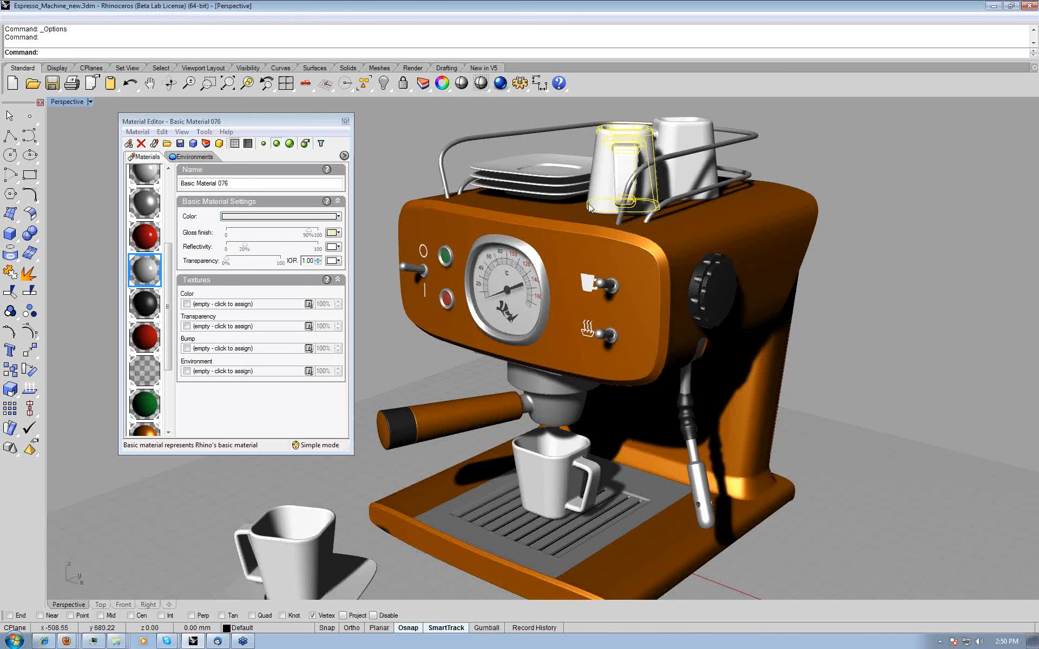
right_click_drag(588, 203, 596, 220)
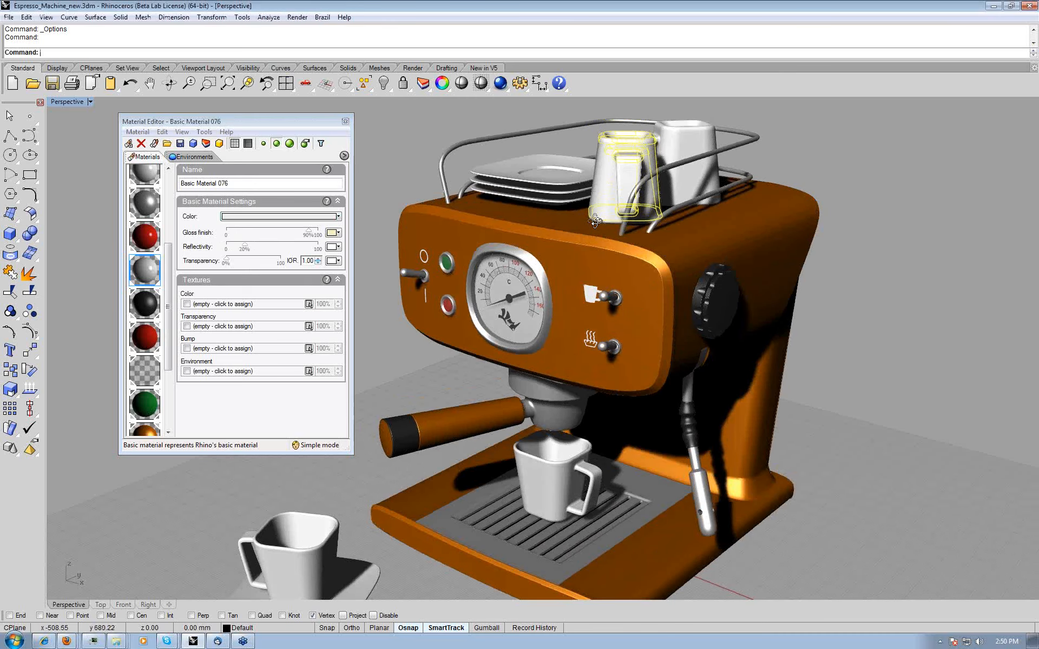
right_click_drag(595, 220, 565, 256)
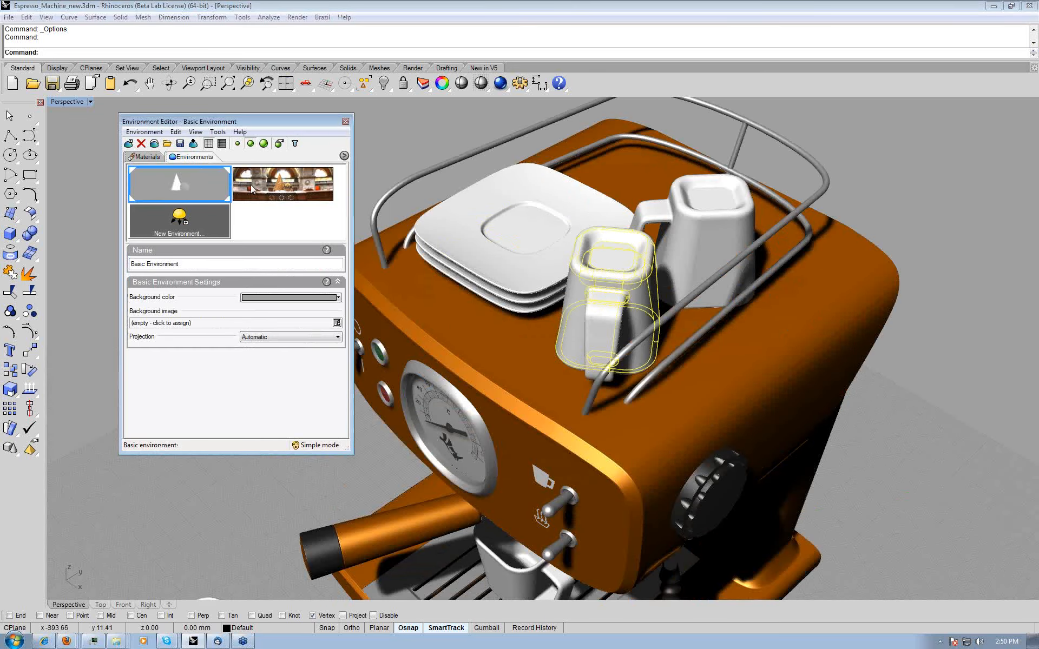
left_click(290, 186)
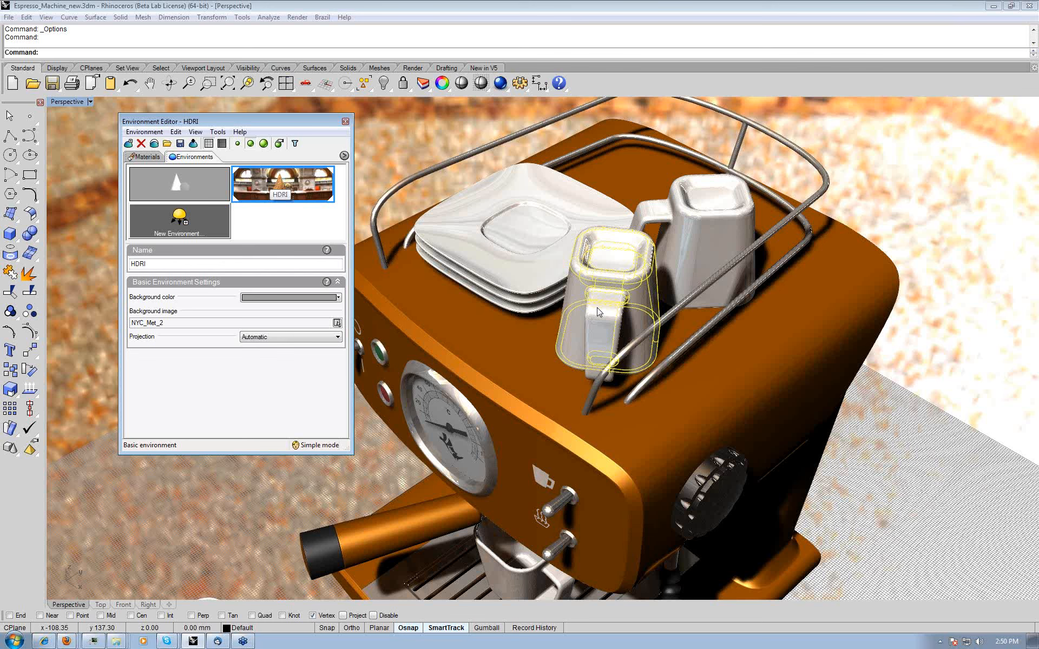
scroll(661, 265, "up", 6)
right_click_drag(661, 265, 668, 259)
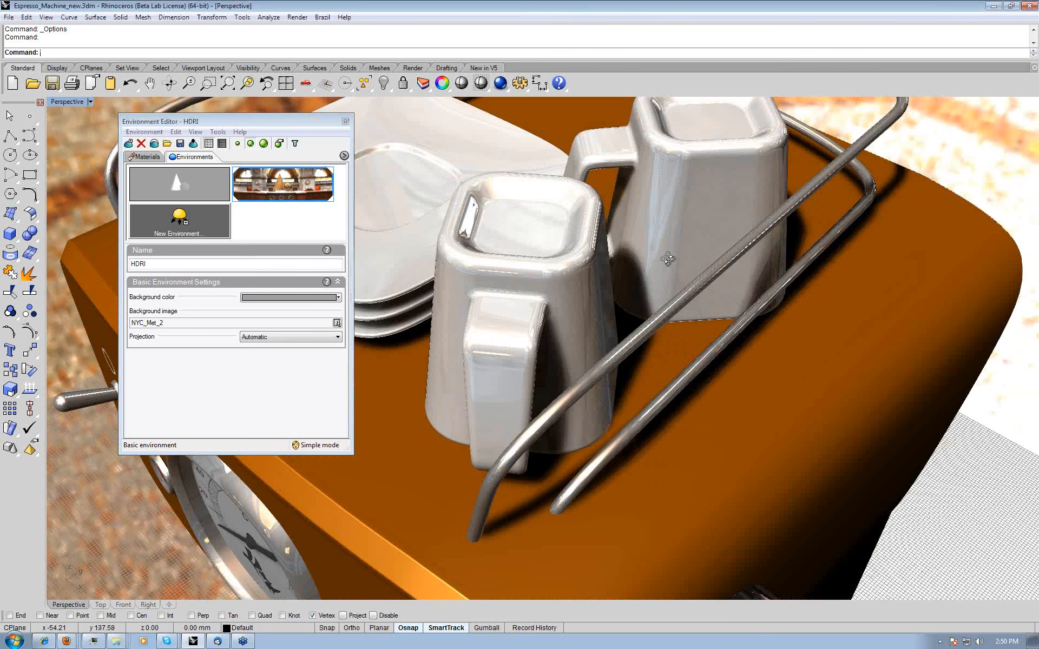
scroll(668, 259, "down", 6)
right_click_drag(668, 259, 657, 287)
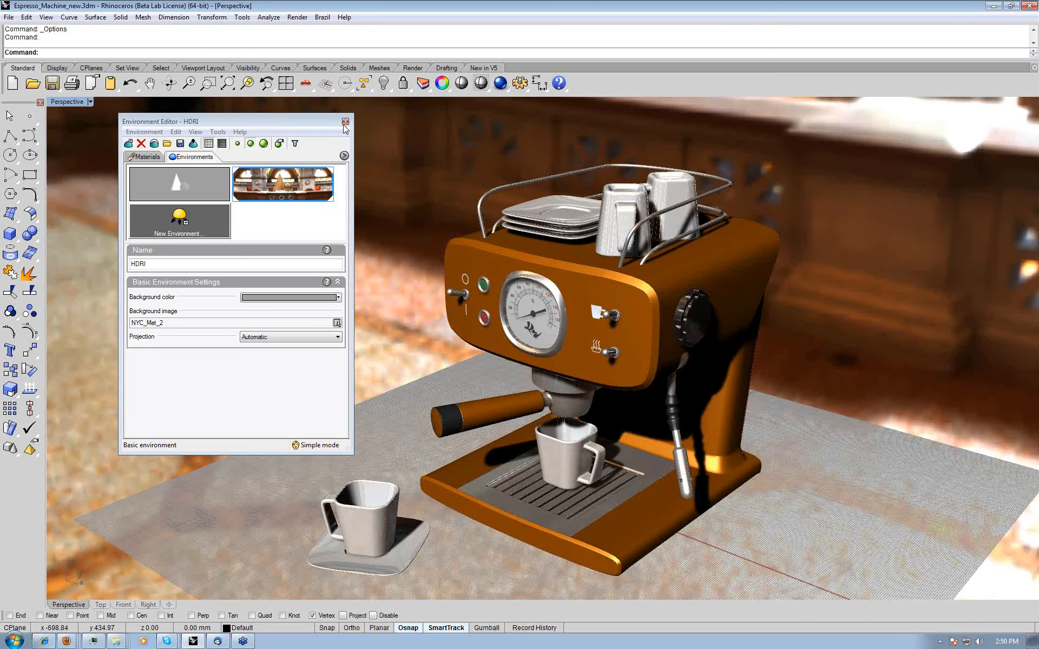
left_click(346, 121)
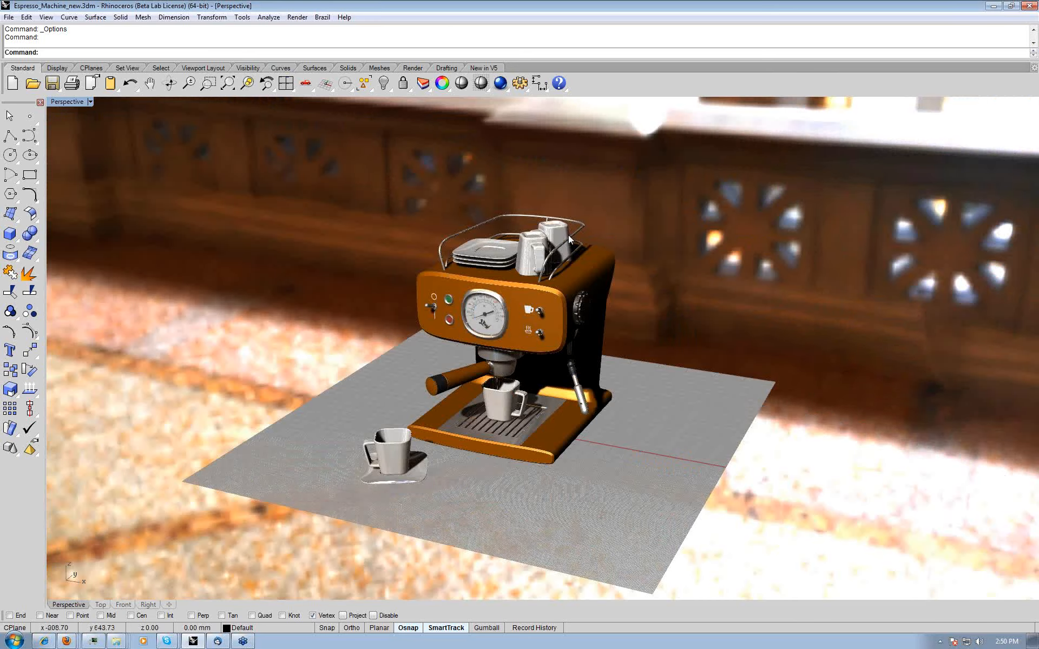
- Show the Ground Plane settings, turn the ground plane on and examine the espresso machine's shadows on it
left_click(297, 17)
mouse_move(341, 243)
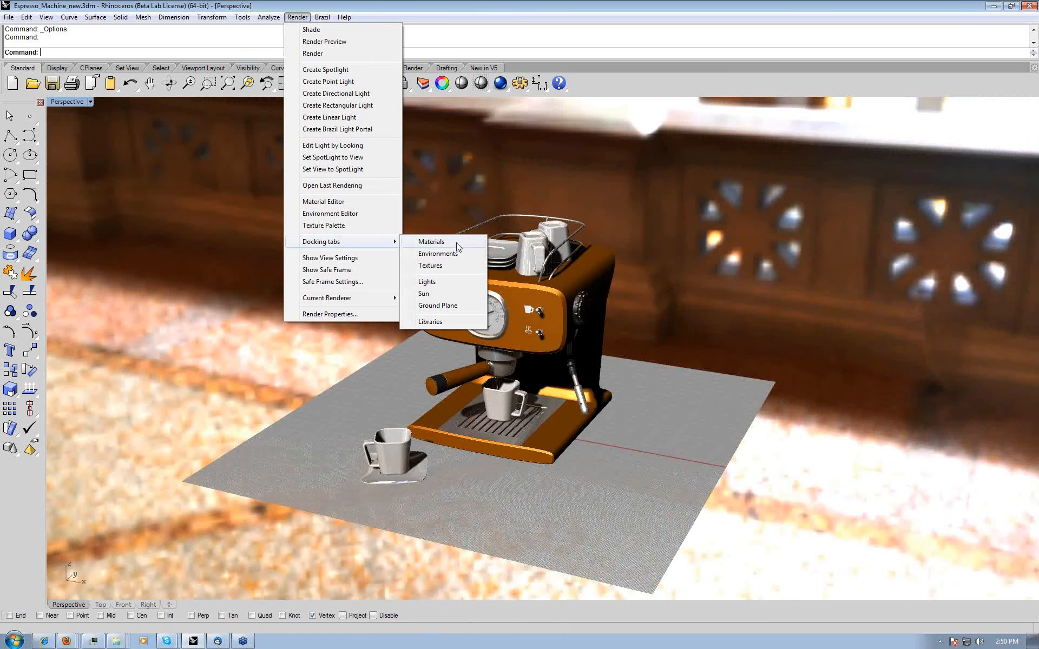
left_click(458, 306)
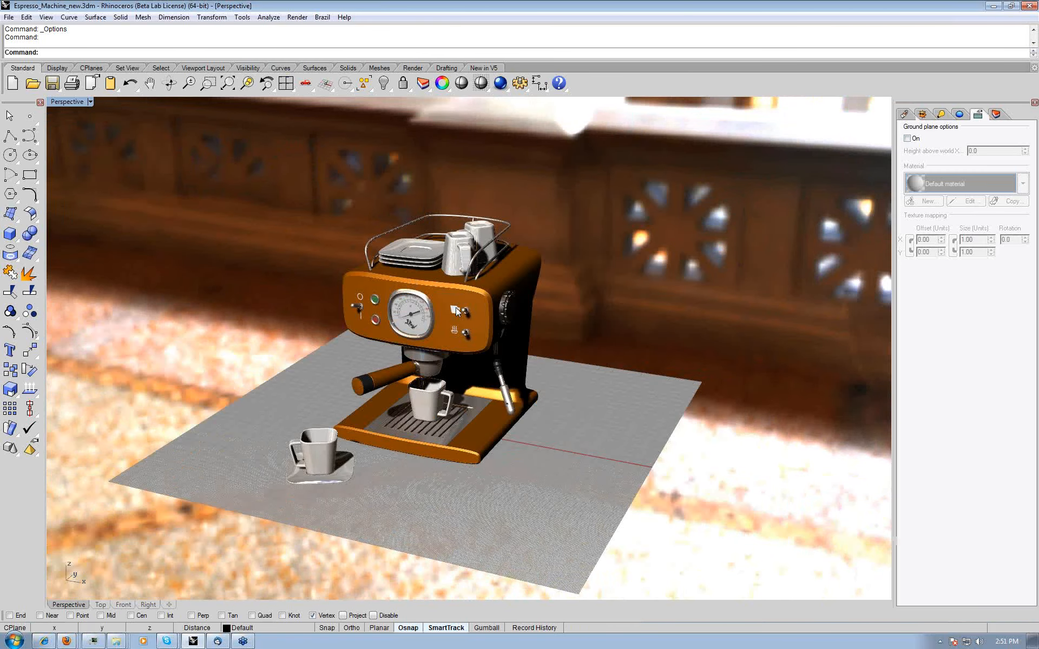
left_click(907, 139)
right_click_drag(599, 299, 603, 341)
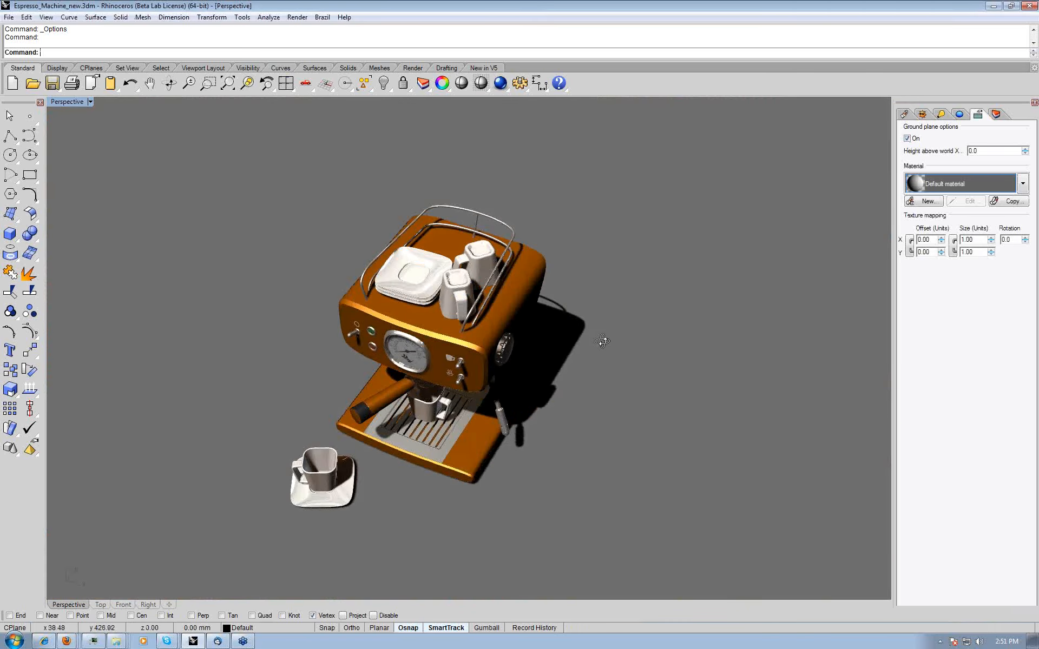
scroll(461, 295, "up", 7)
right_click_drag(461, 295, 358, 346)
scroll(358, 345, "down", 5)
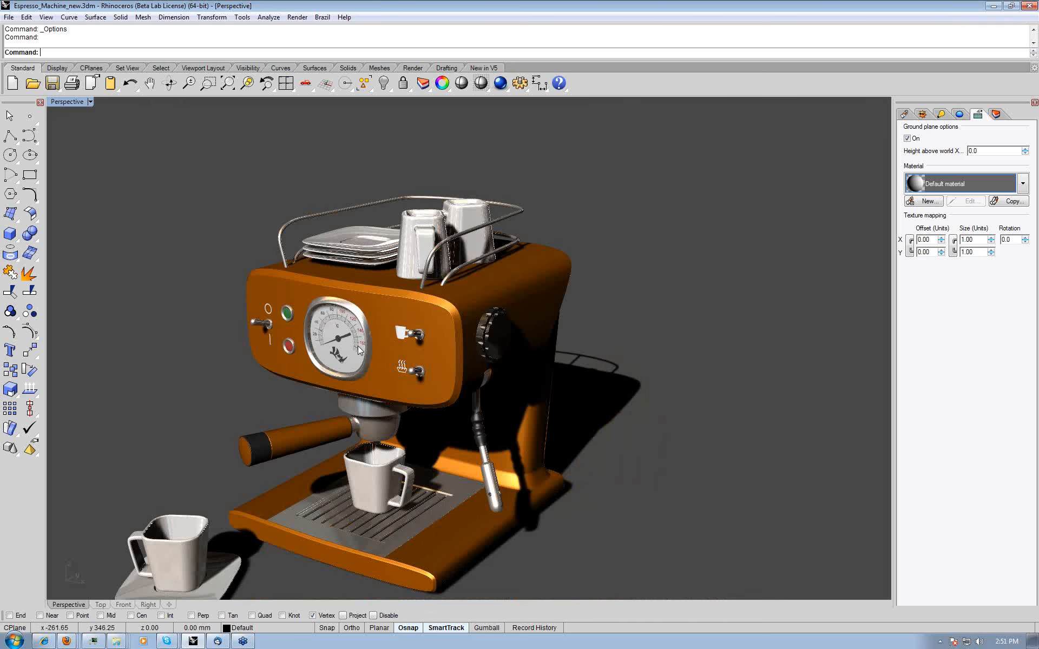
scroll(359, 345, "up", 3)
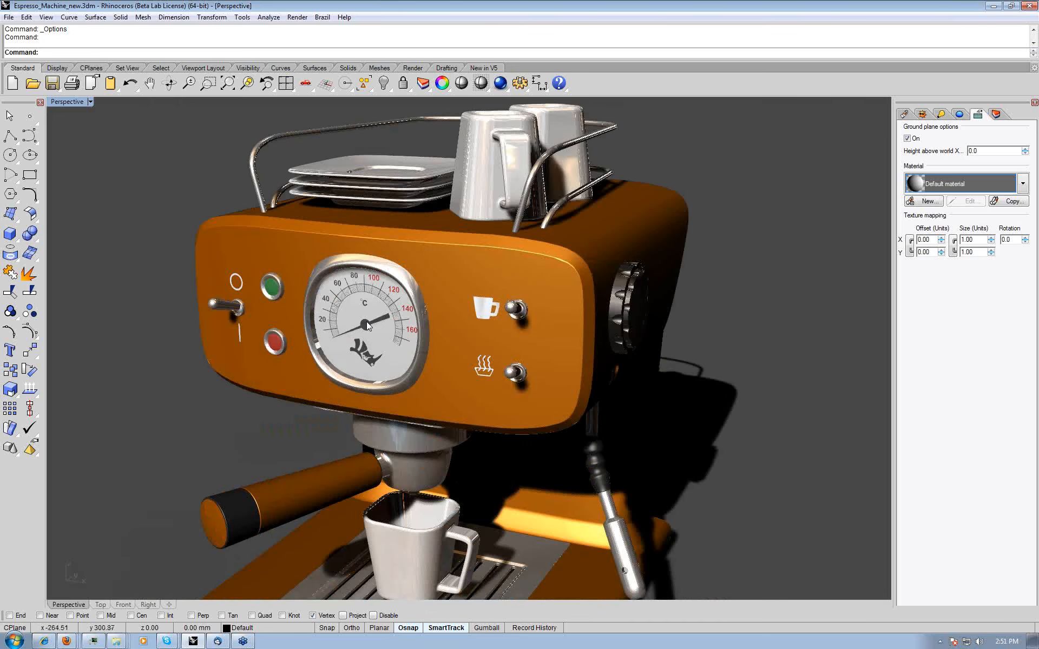
scroll(367, 324, "down", 3)
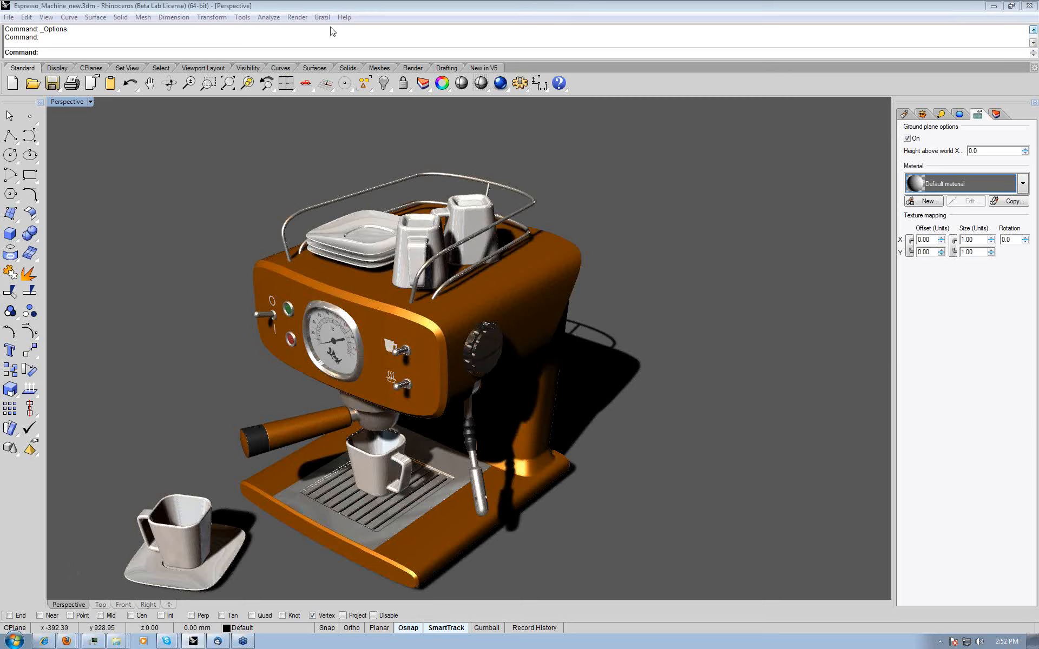
left_click(295, 18)
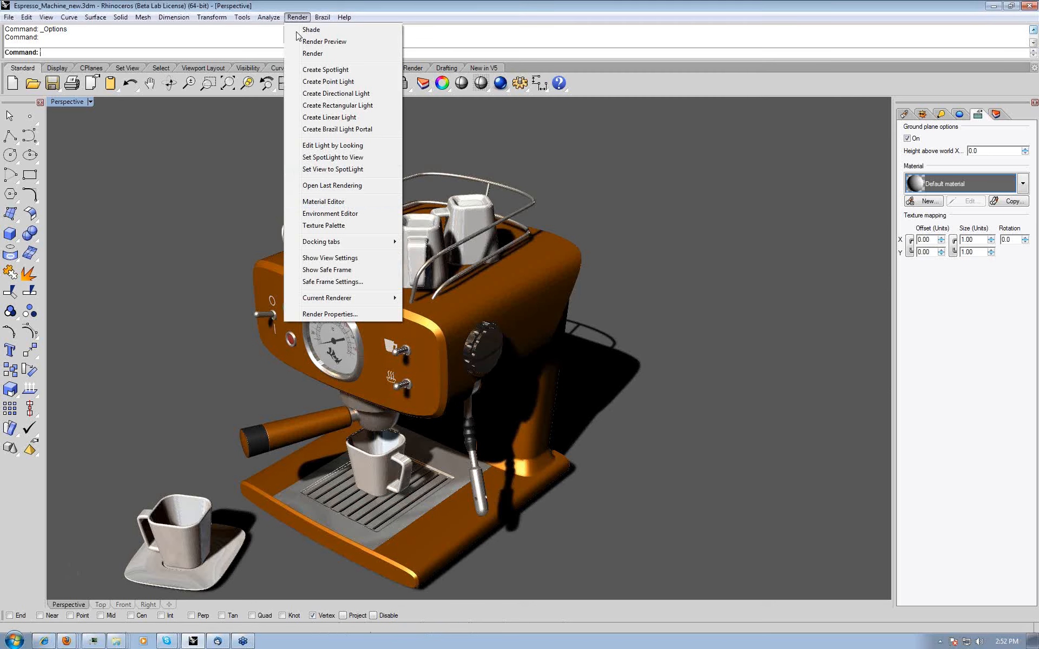
mouse_move(368, 243)
left_click(505, 10)
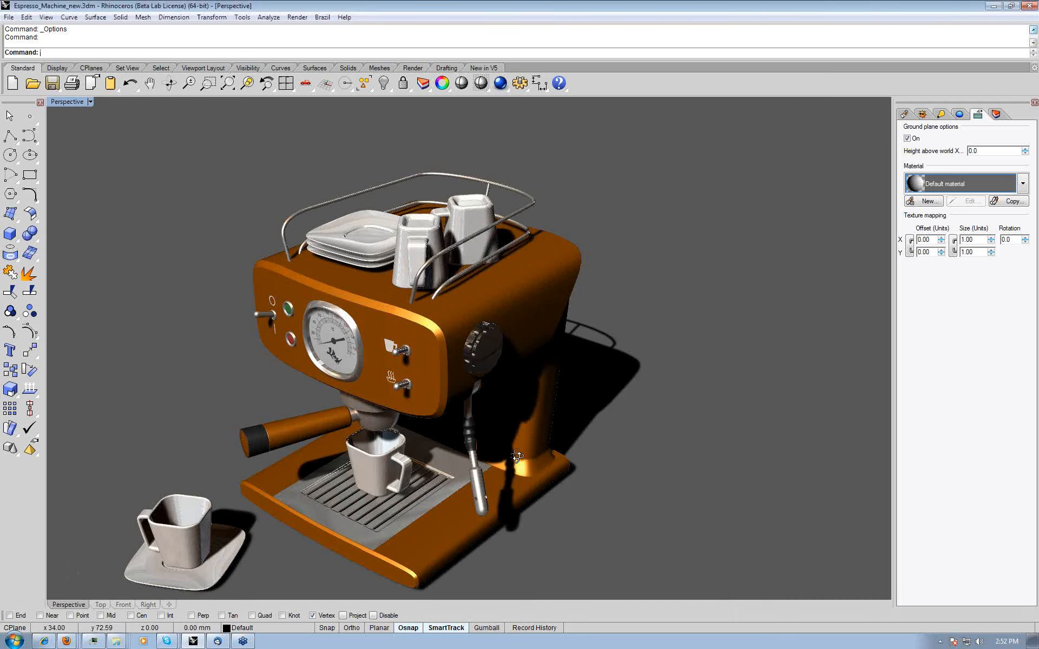
- Examine the espresso machine's shadows from several angles, including the plates and cups on the rack up close
right_click_drag(516, 457, 1033, 414)
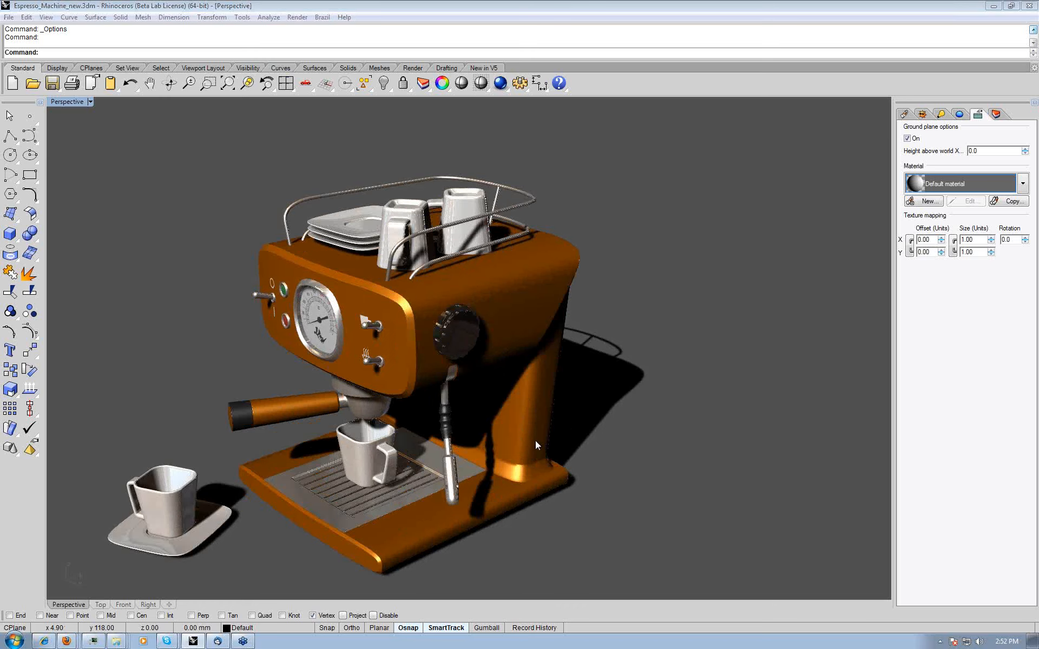
right_click_drag(545, 447, 566, 462)
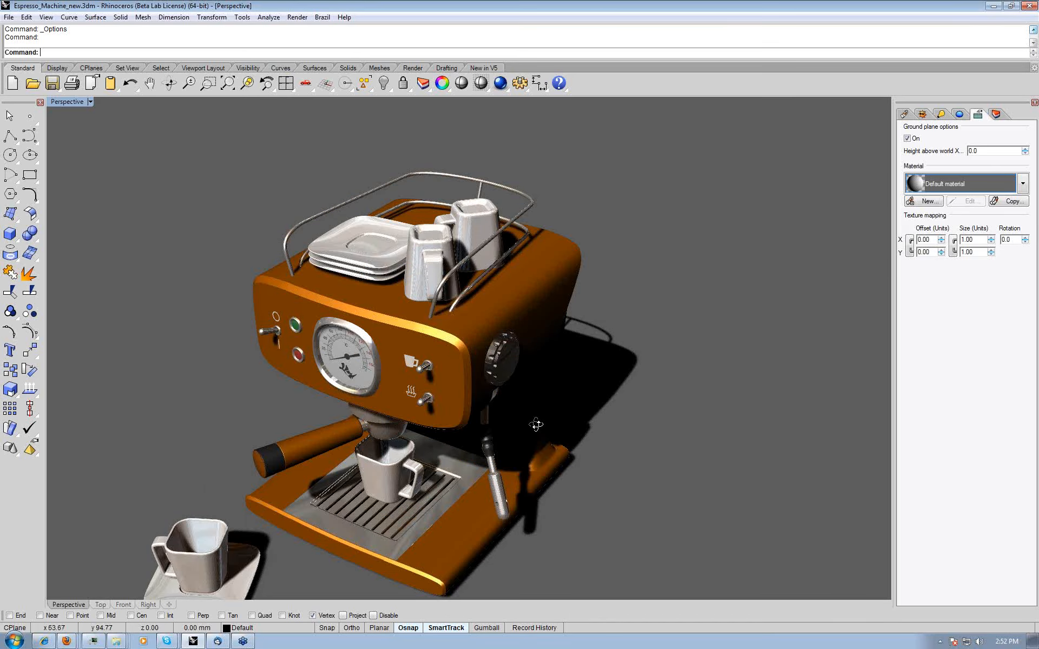
right_click_drag(536, 426, 544, 434)
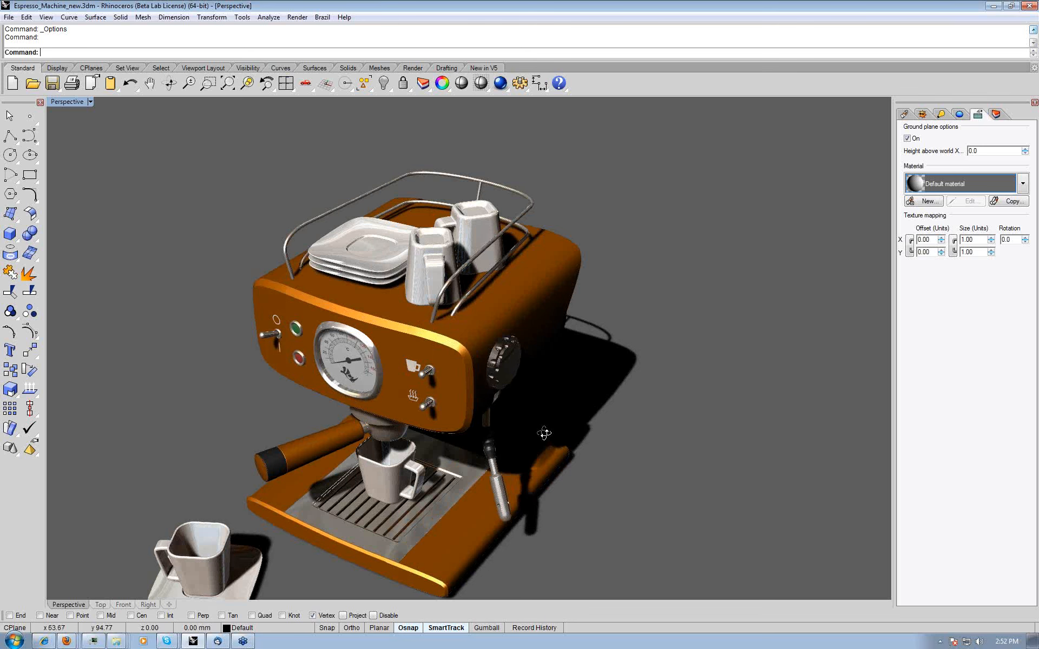
scroll(513, 279, "up", 5)
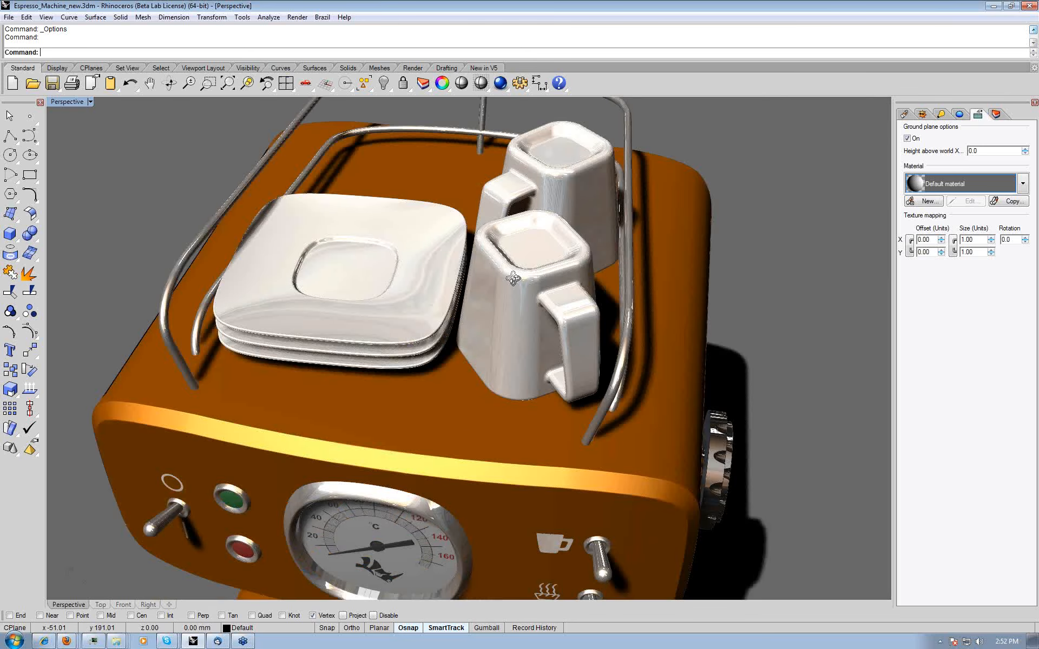
scroll(454, 267, "down", 5)
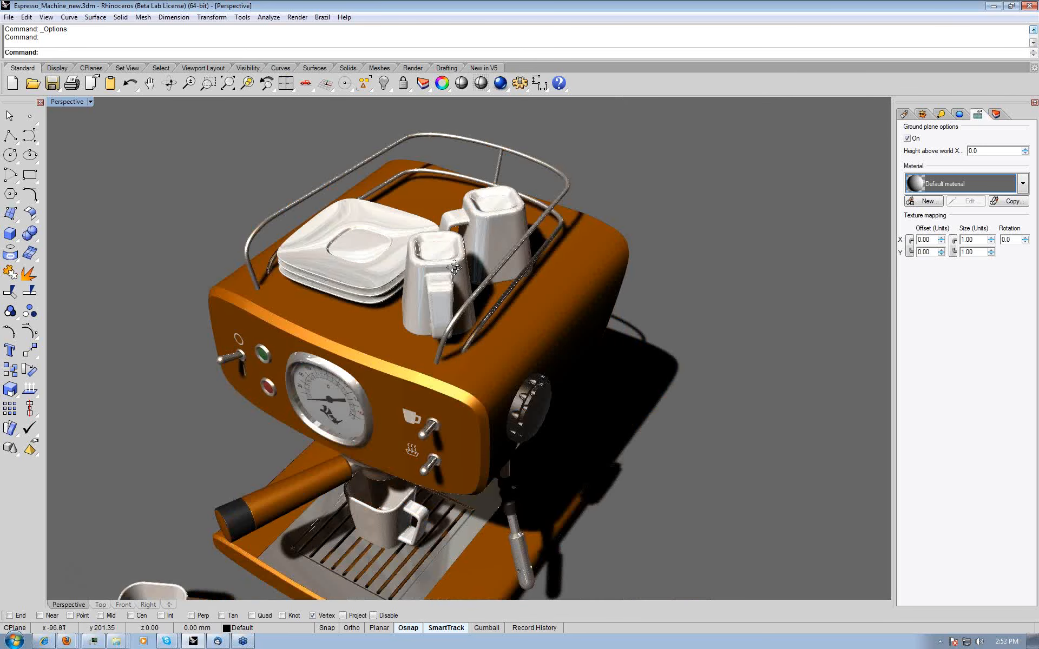
right_click_drag(454, 268, 469, 244)
left_click(1032, 410)
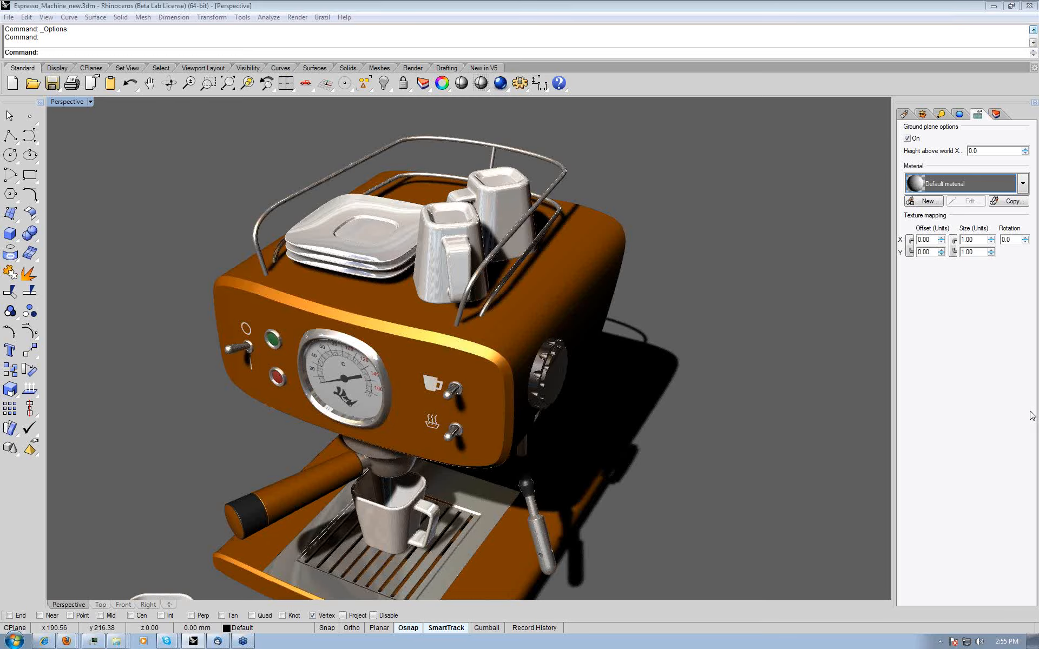
left_click(606, 390)
right_click_drag(605, 390, 547, 336)
- Open the recent model LoftSpace_v5_shadows.3dm and examine its kitchen from several angles
left_click(9, 17)
left_click(152, 317)
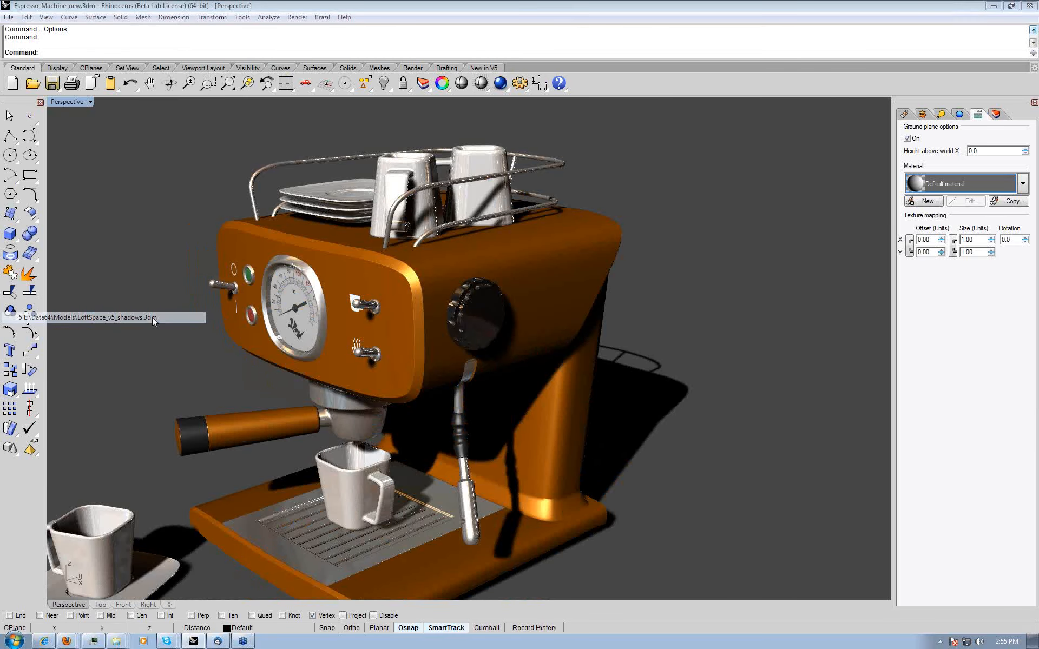
left_click(534, 346)
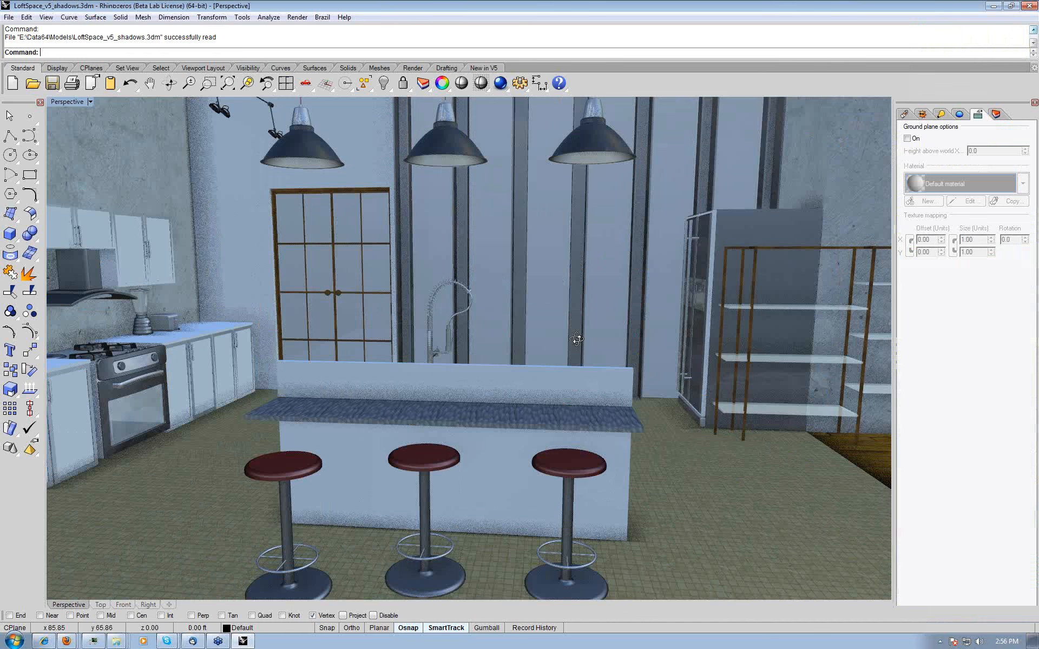
right_click_drag(577, 339, 466, 316)
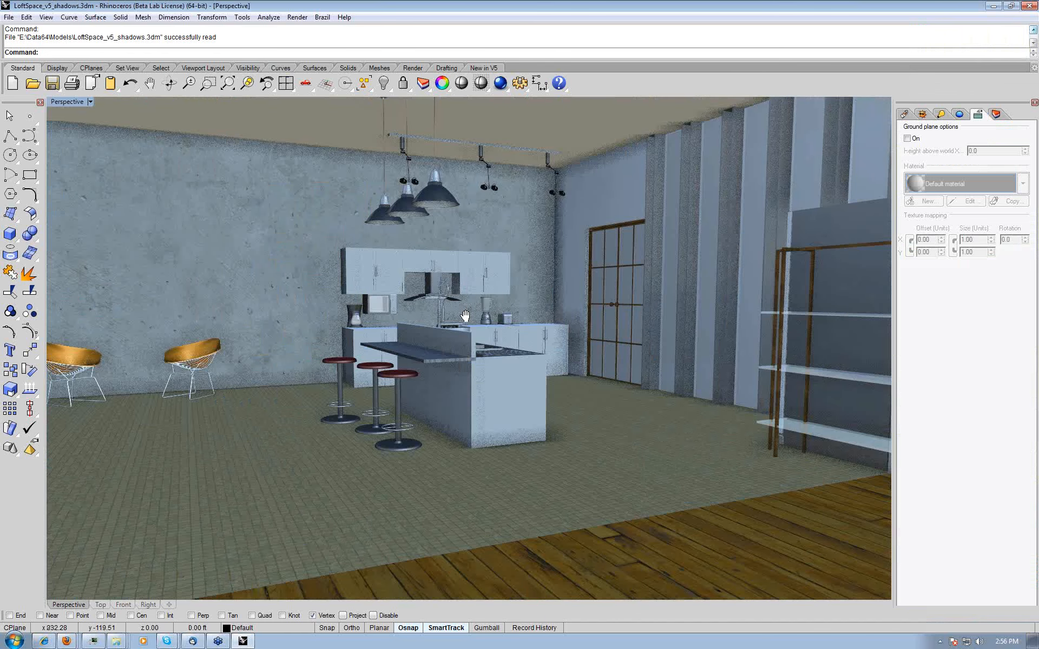
right_click_drag(465, 316, 493, 330)
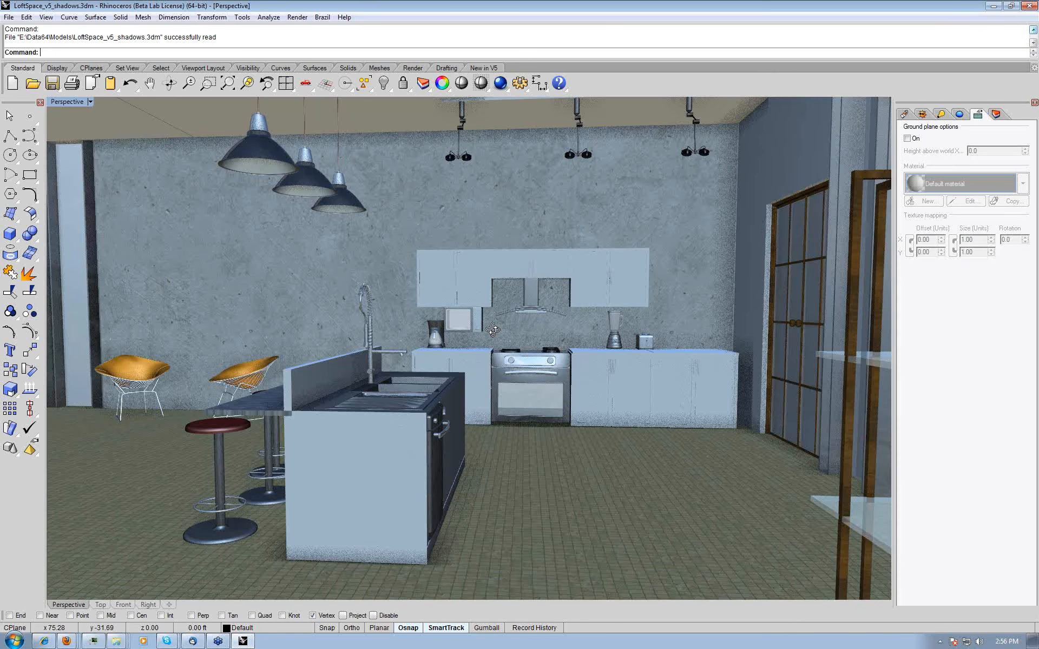
right_click_drag(492, 330, 568, 342)
- Show the sun settings, turn the skylight off to compare the kitchen's lighting, and turn the skylight back on
left_click(296, 19)
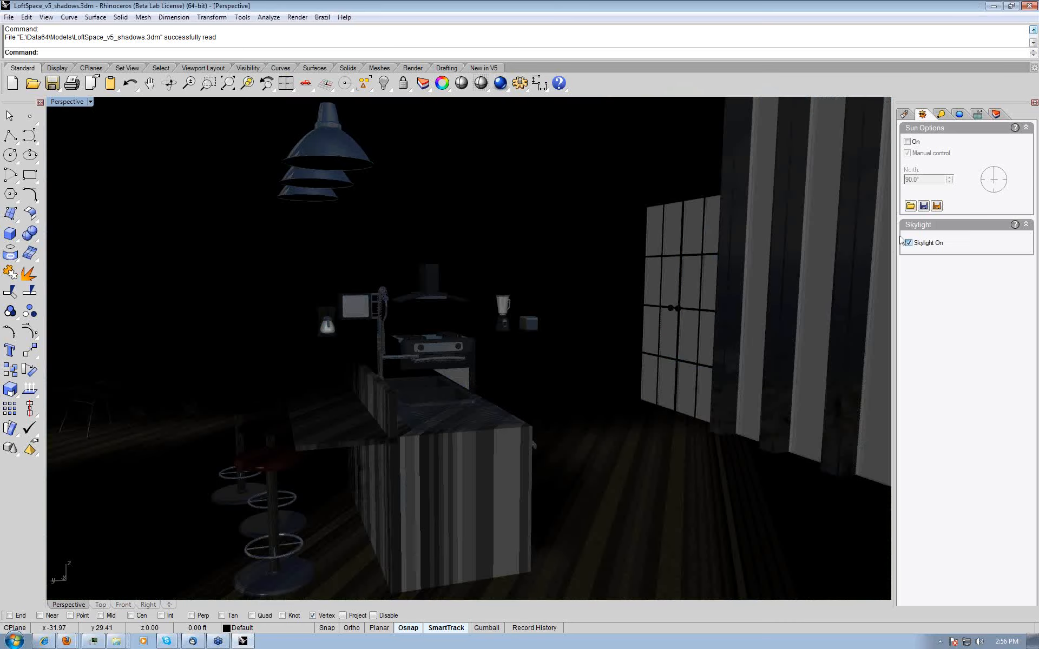
left_click(909, 242)
right_click_drag(622, 317, 591, 321)
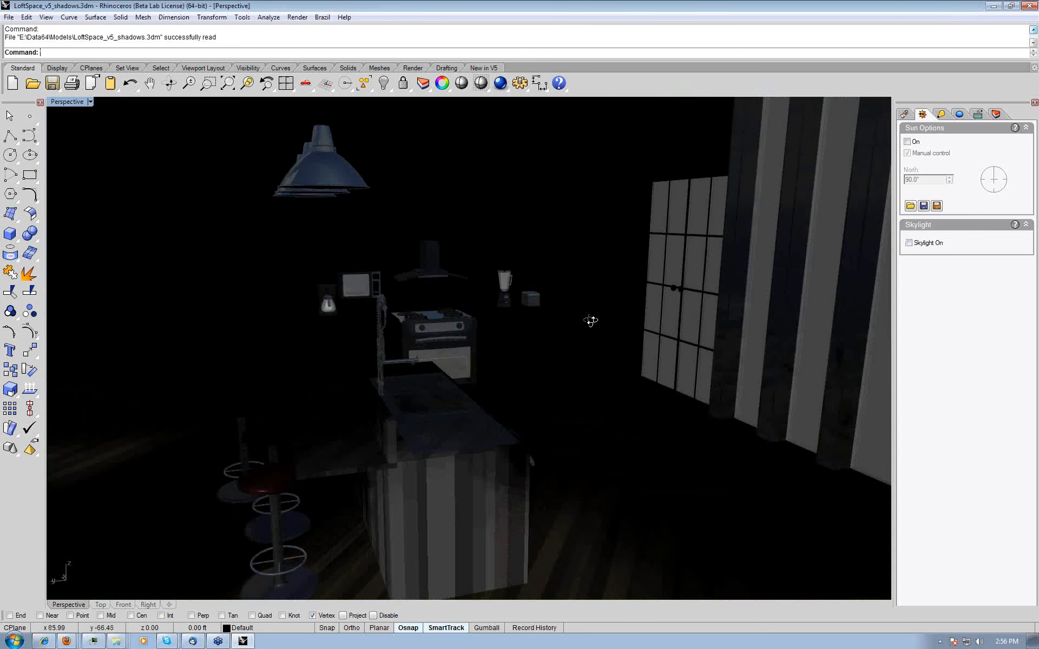
scroll(590, 320, "down", 5)
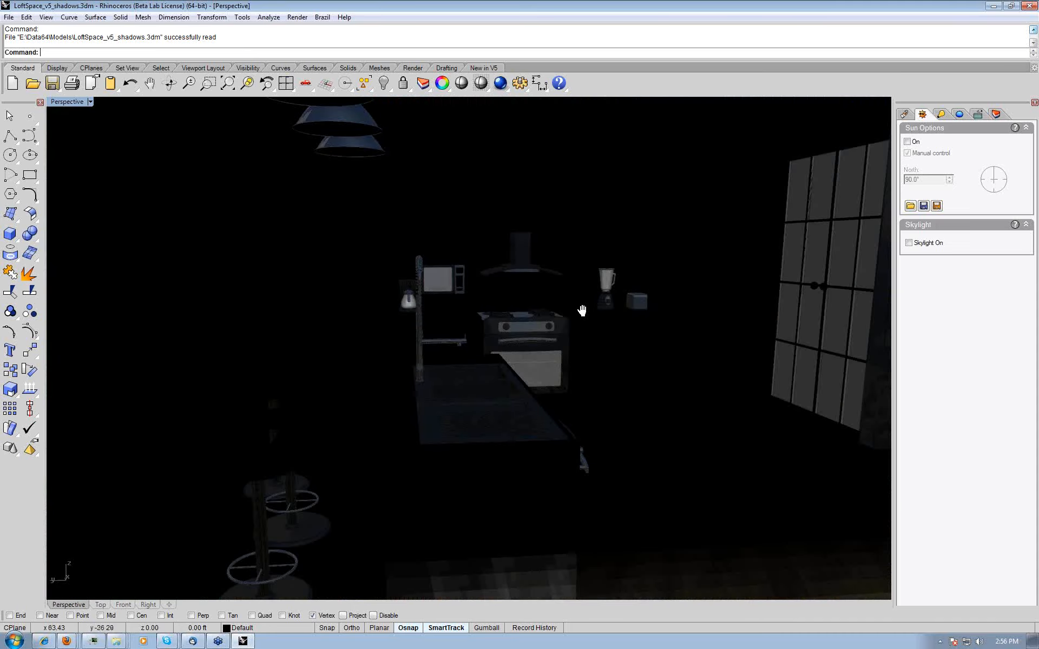
right_click_drag(582, 310, 612, 299, "shift")
right_click_drag(612, 299, 749, 325)
scroll(585, 284, "down", 2)
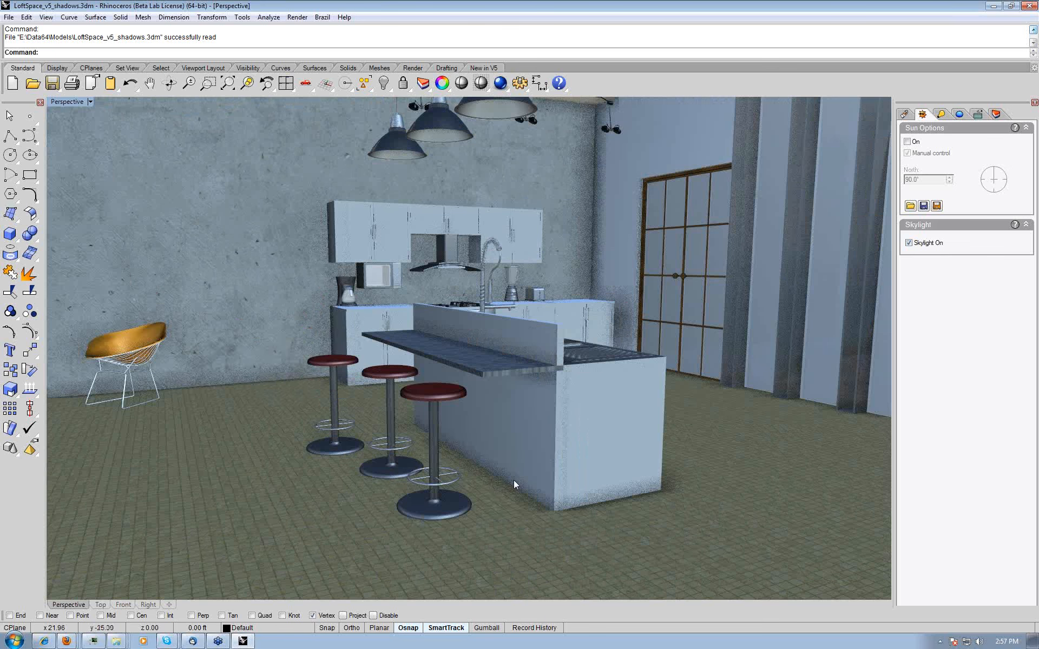
- Examine the skylit kitchen from several angles, including the island's sink and faucet up close
right_click_drag(514, 479, 390, 363)
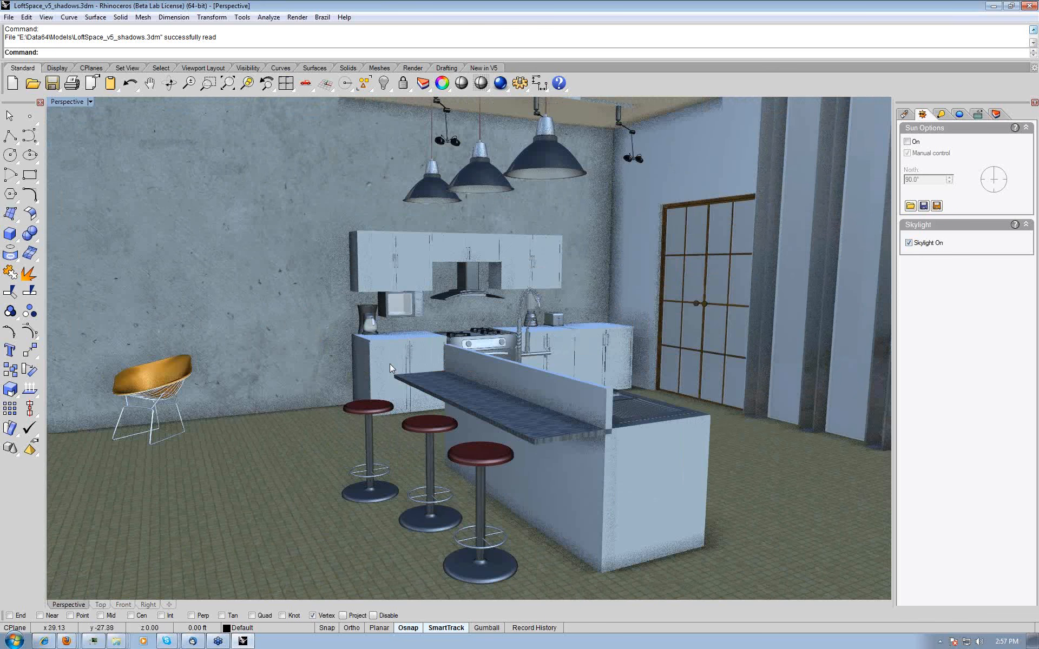
right_click_drag(390, 364, 485, 373)
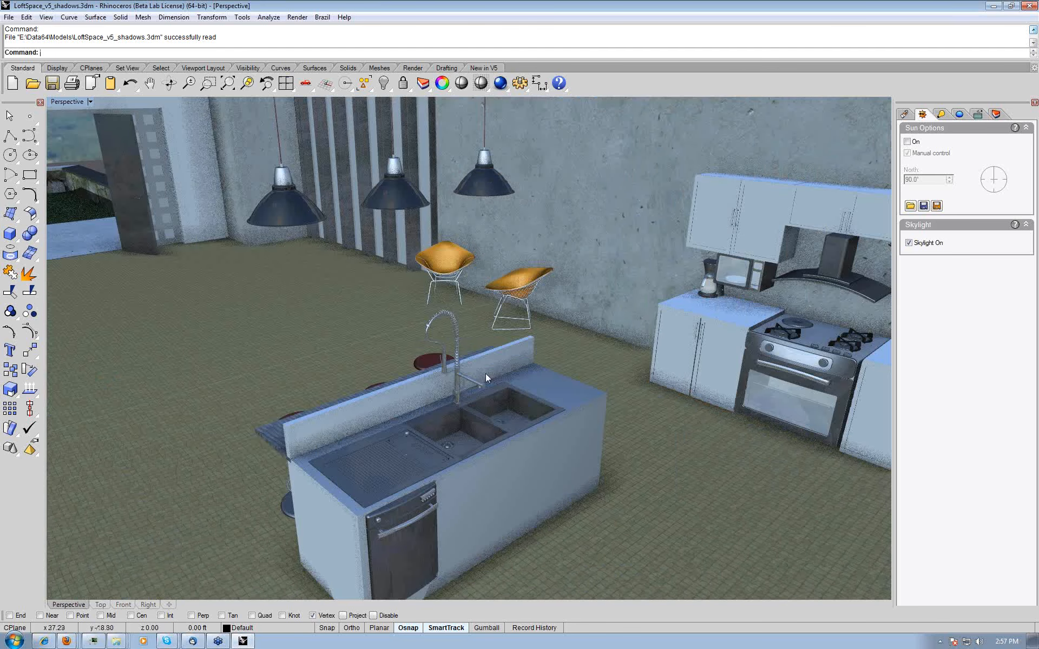
scroll(485, 373, "up", 5)
left_click(515, 376)
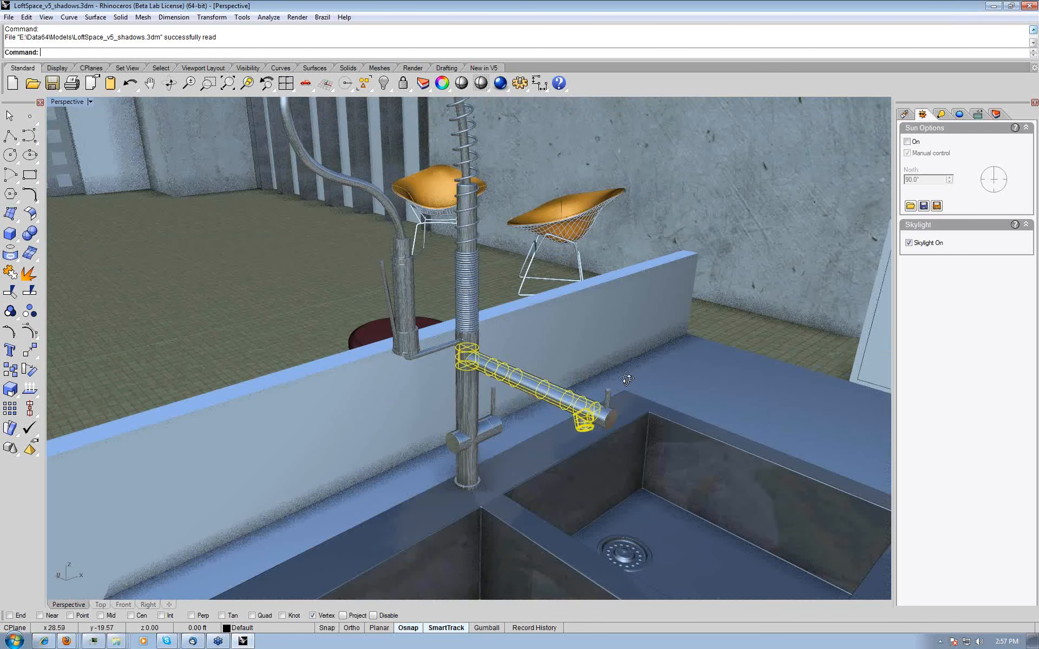
right_click_drag(627, 378, 632, 377)
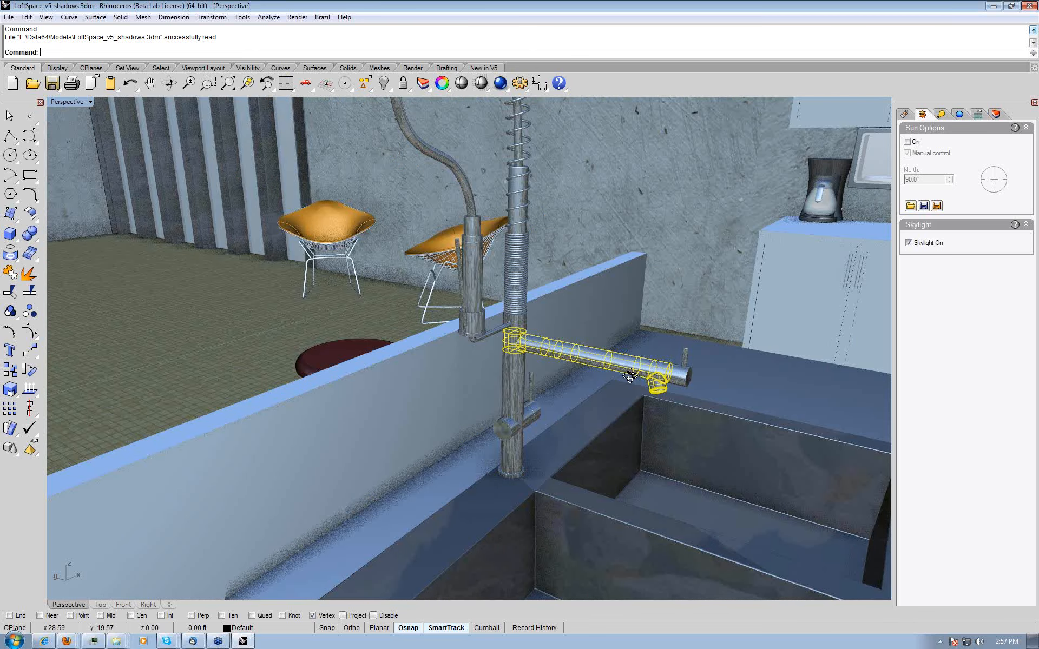
right_click_drag(629, 375, 613, 381)
scroll(346, 331, "down", 5)
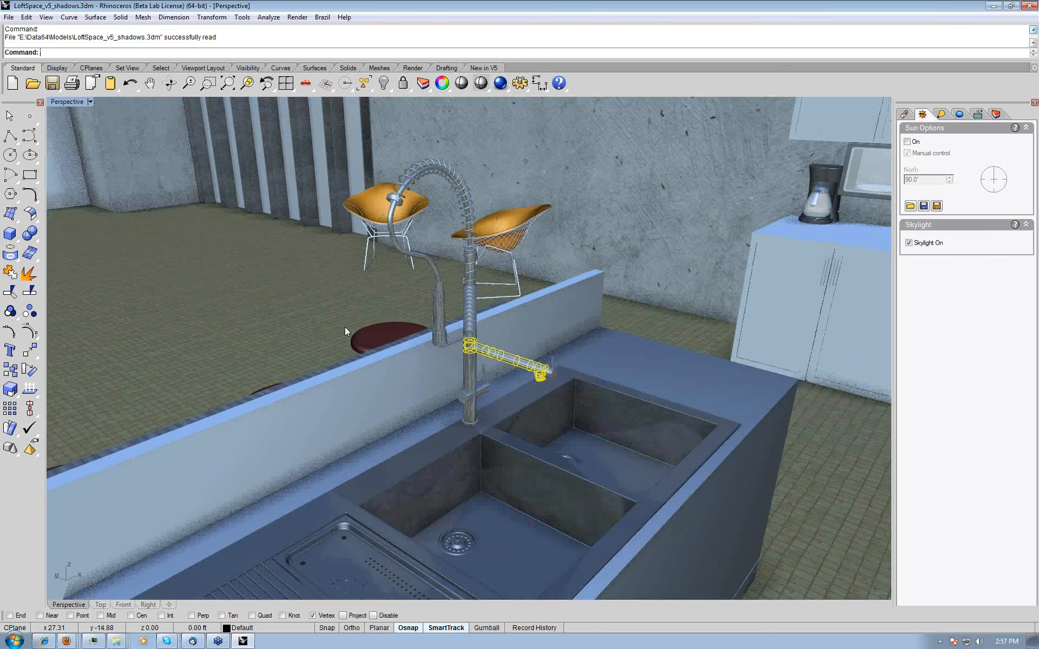
key("Escape")
scroll(346, 327, "down", 5)
right_click_drag(448, 331, 451, 362, "shift")
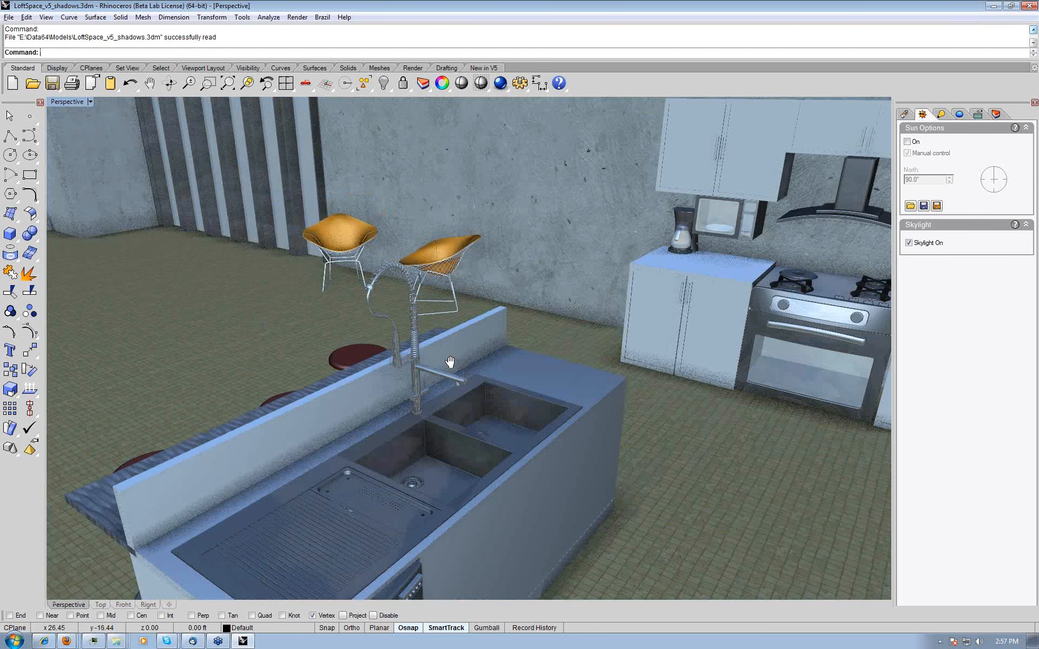
right_click_drag(451, 362, 524, 327)
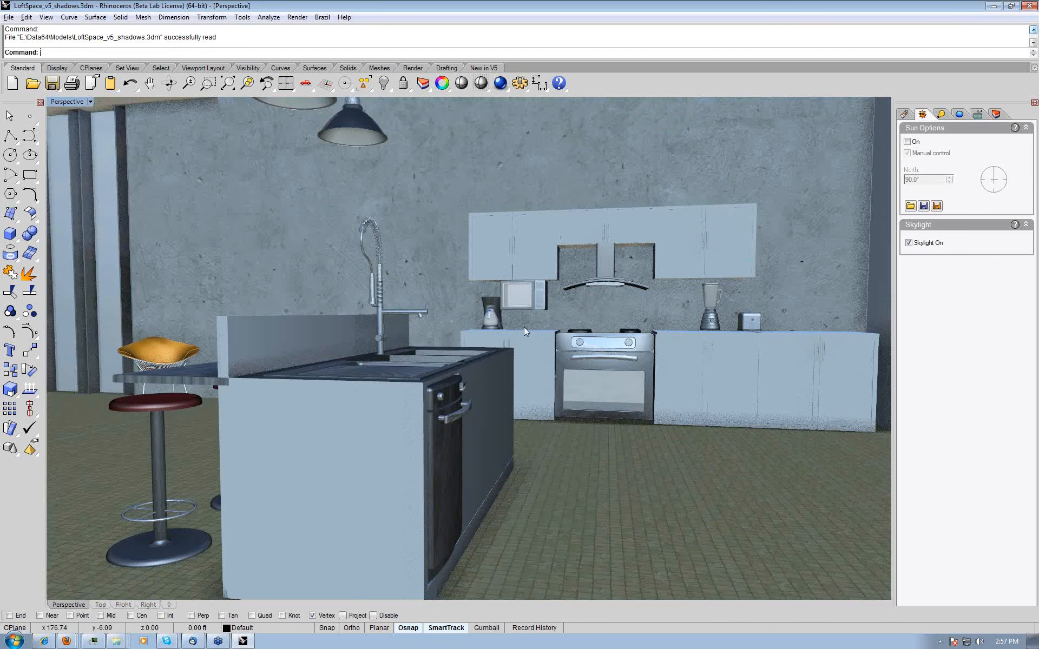
scroll(523, 327, "down", 5)
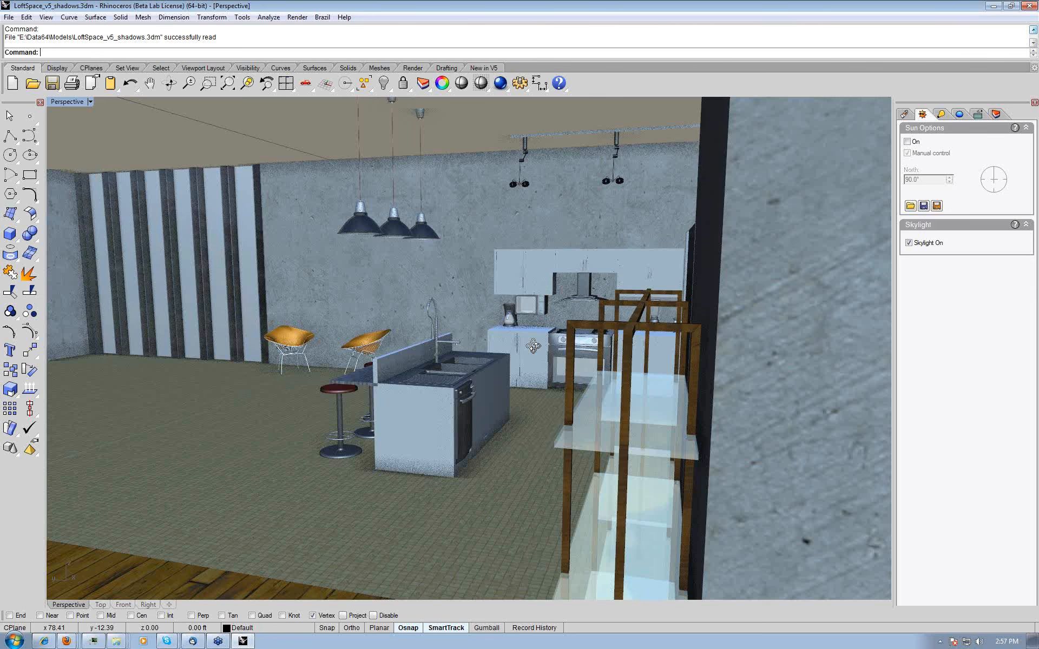
- Examine the living room seating, show the yard layer and inspect its window, wall and grass
scroll(533, 346, "down", 3)
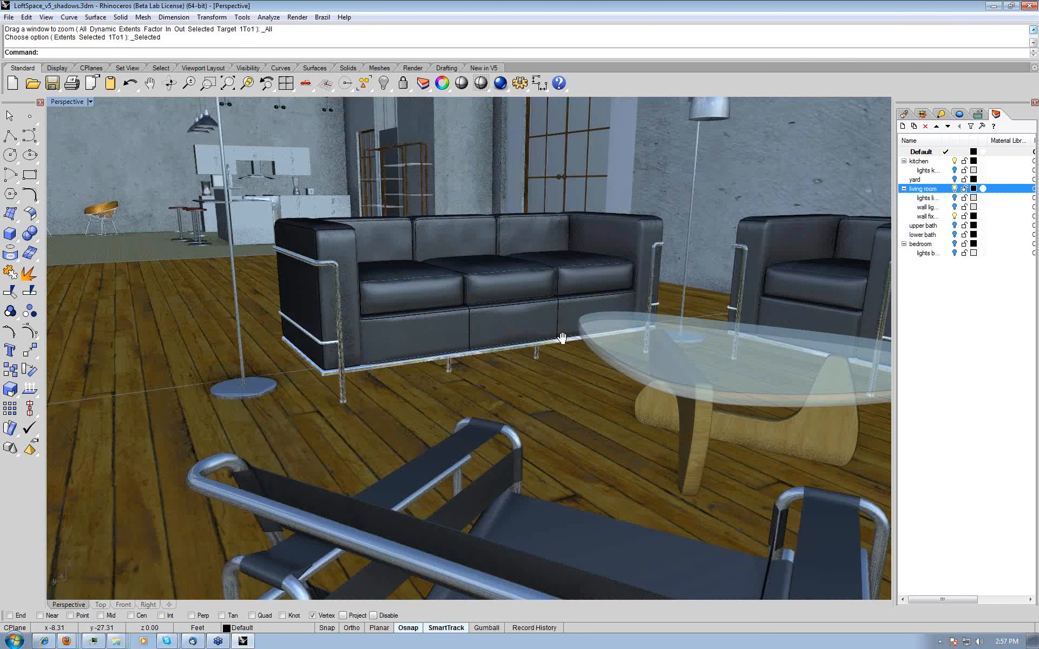
right_click_drag(561, 338, 499, 335)
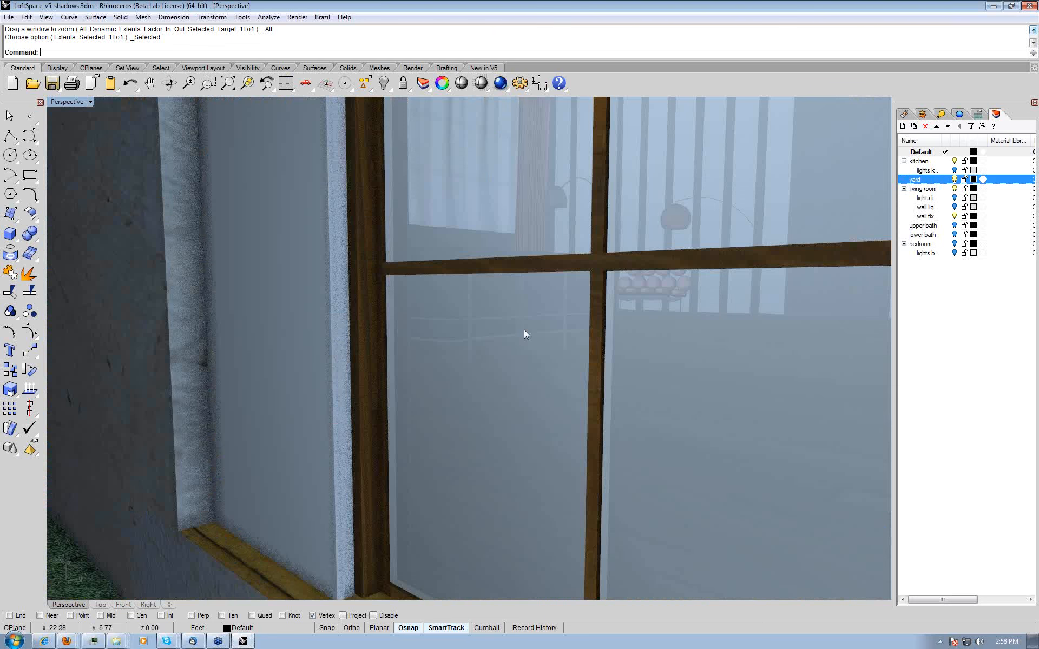
right_click_drag(524, 334, 364, 340)
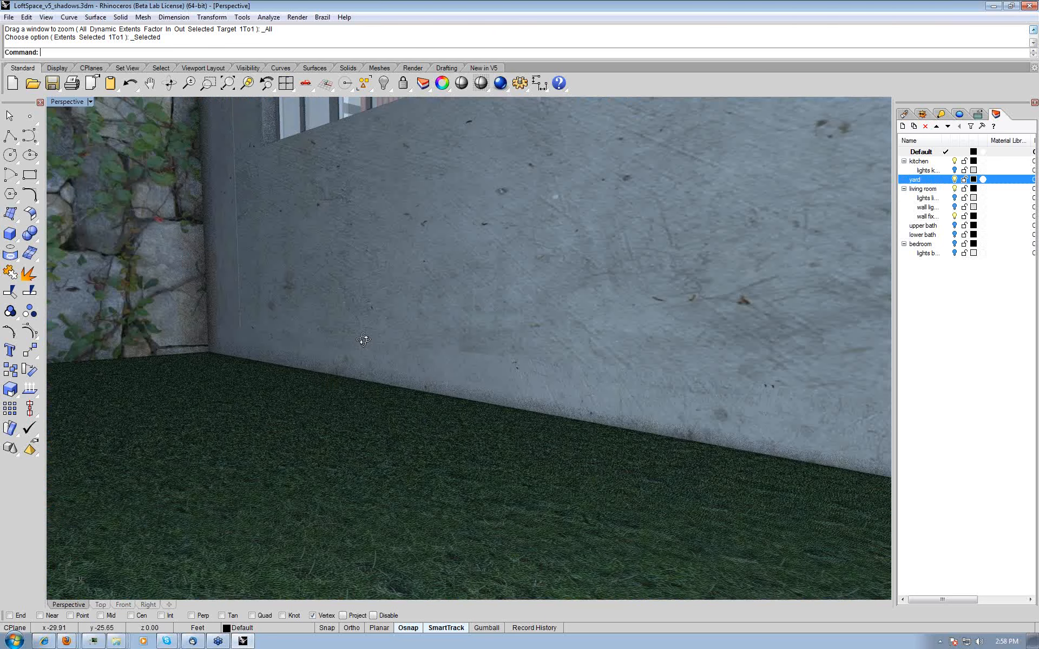
right_click_drag(364, 340, 582, 371)
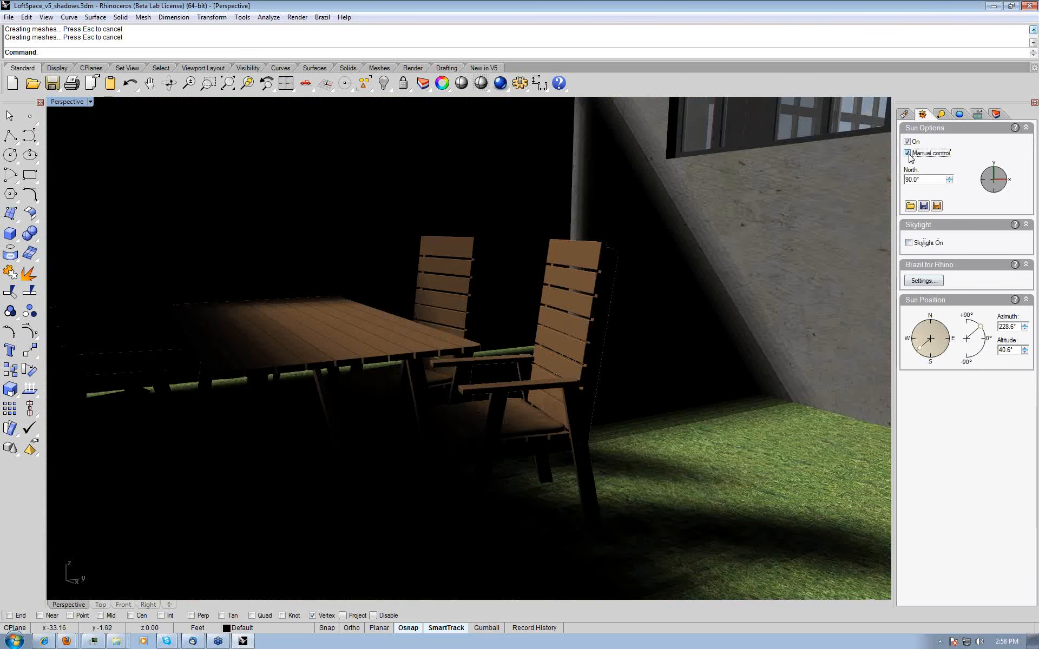
- Turn off manual sun control, review the date, time and location settings, and turn manual control back on
left_click(908, 153)
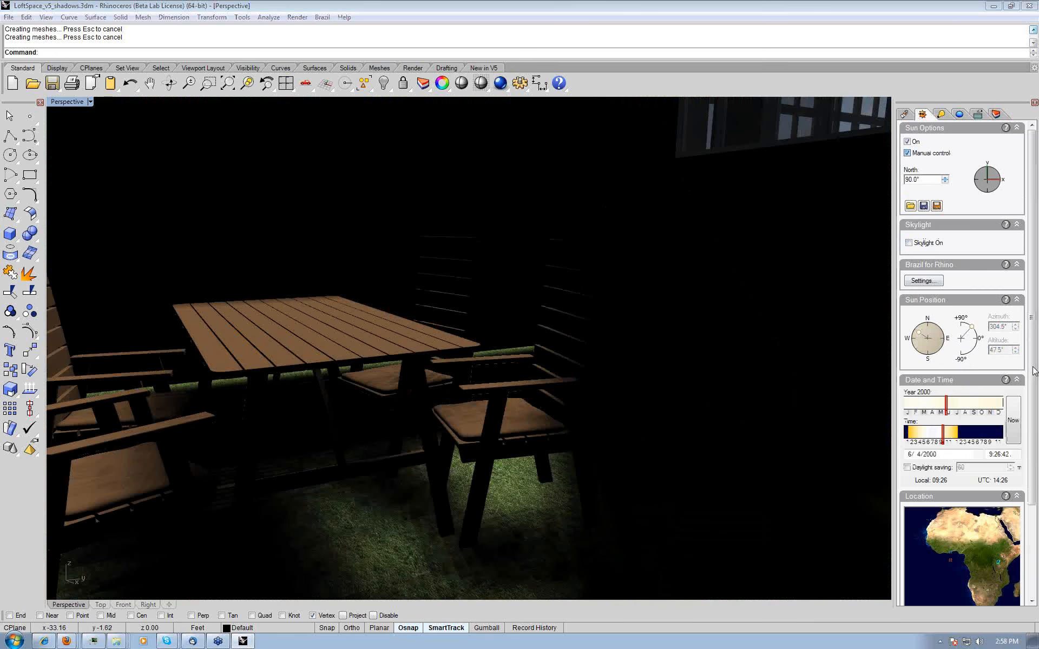
scroll(1035, 371, "down", 3)
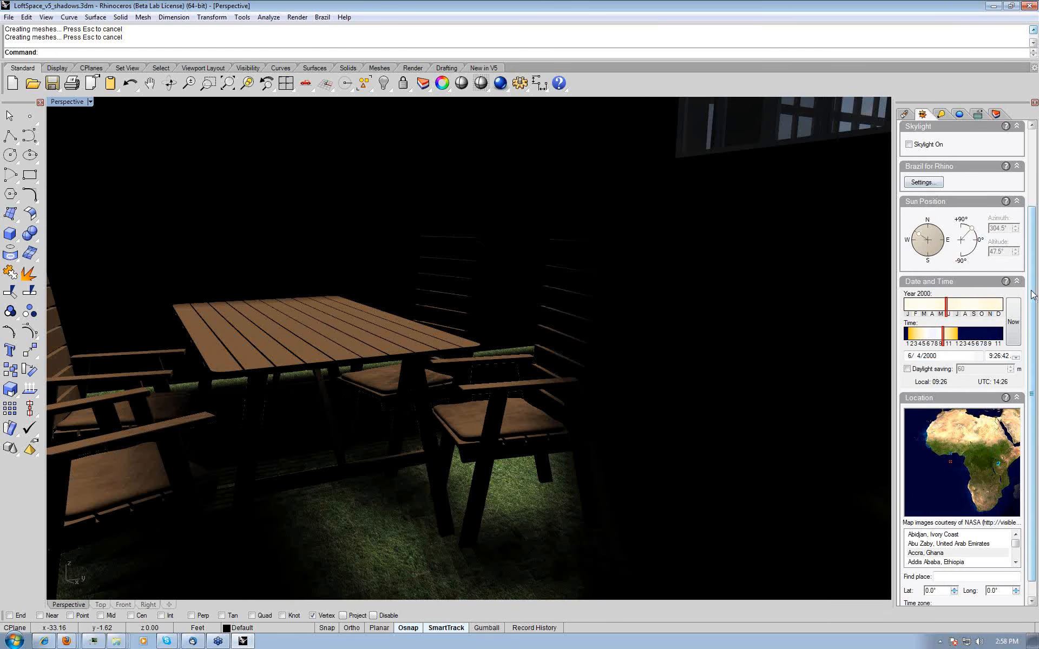
scroll(1035, 294, "up", 3)
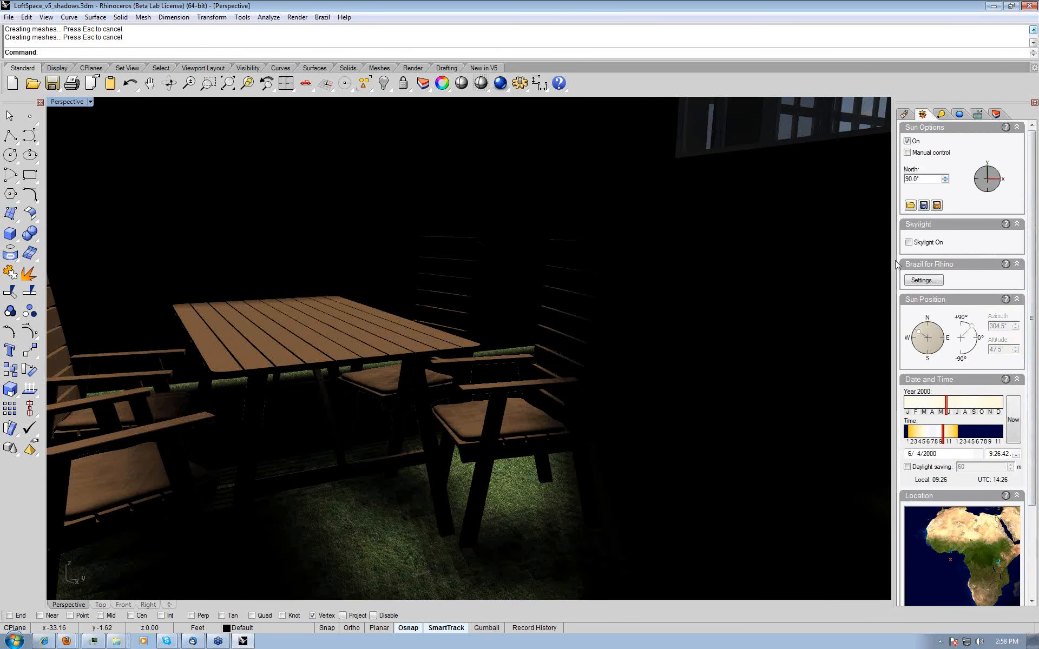
left_click(907, 154)
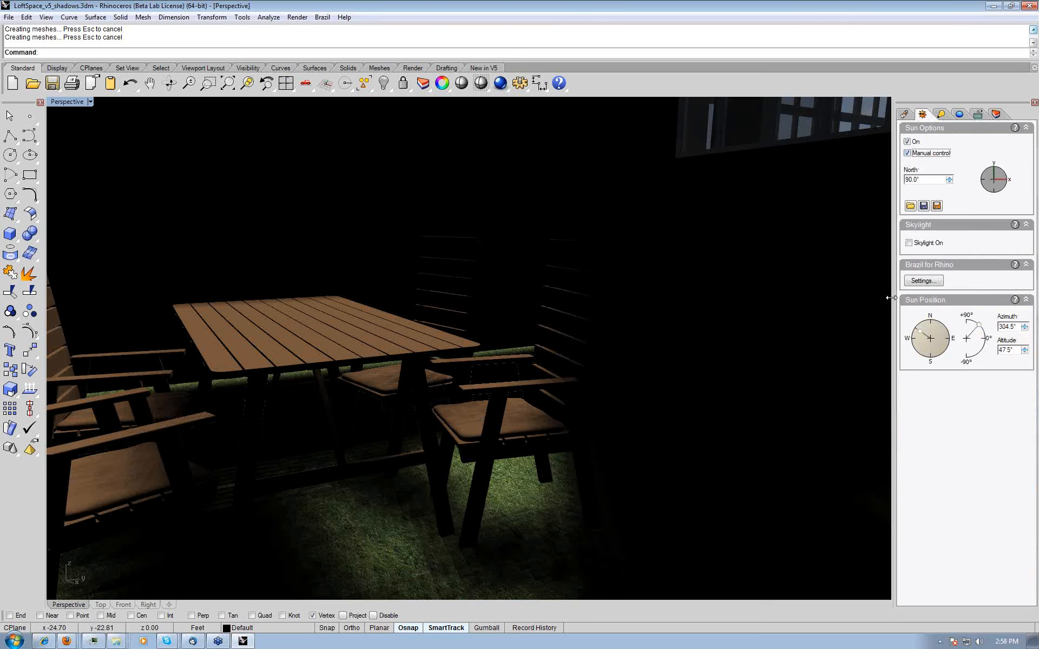
- Set the sun's azimuth to about 140.9° and altitude to about 57.8°, and examine the shadows in the yard
left_click_drag(933, 338, 924, 328)
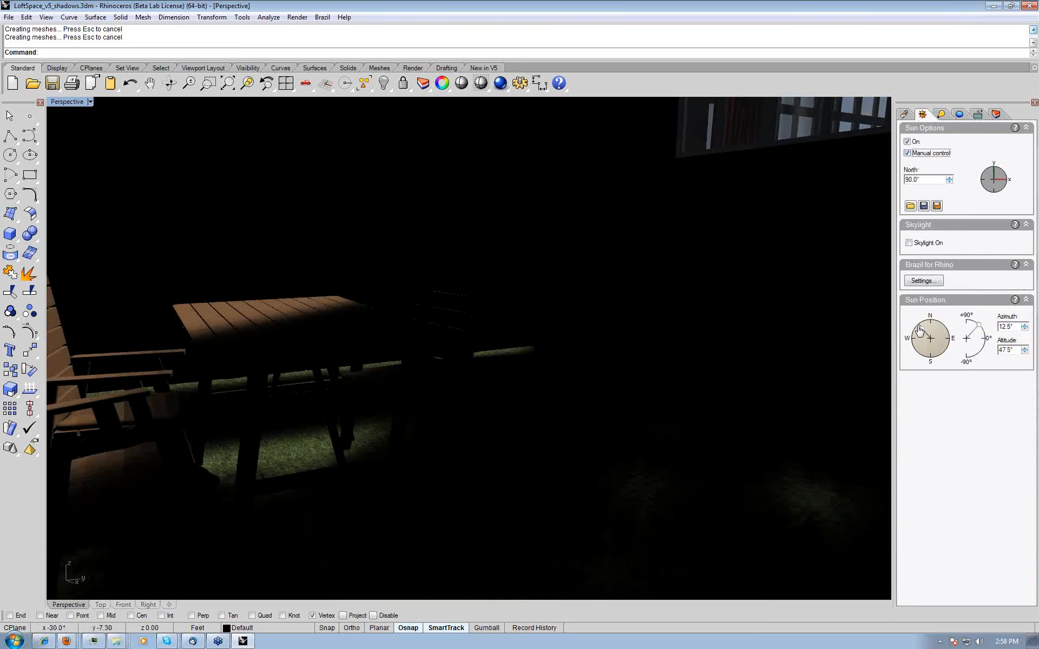
mouse_move(920, 330)
left_mouse_down()
mouse_move(915, 344)
mouse_move(938, 353)
left_mouse_up()
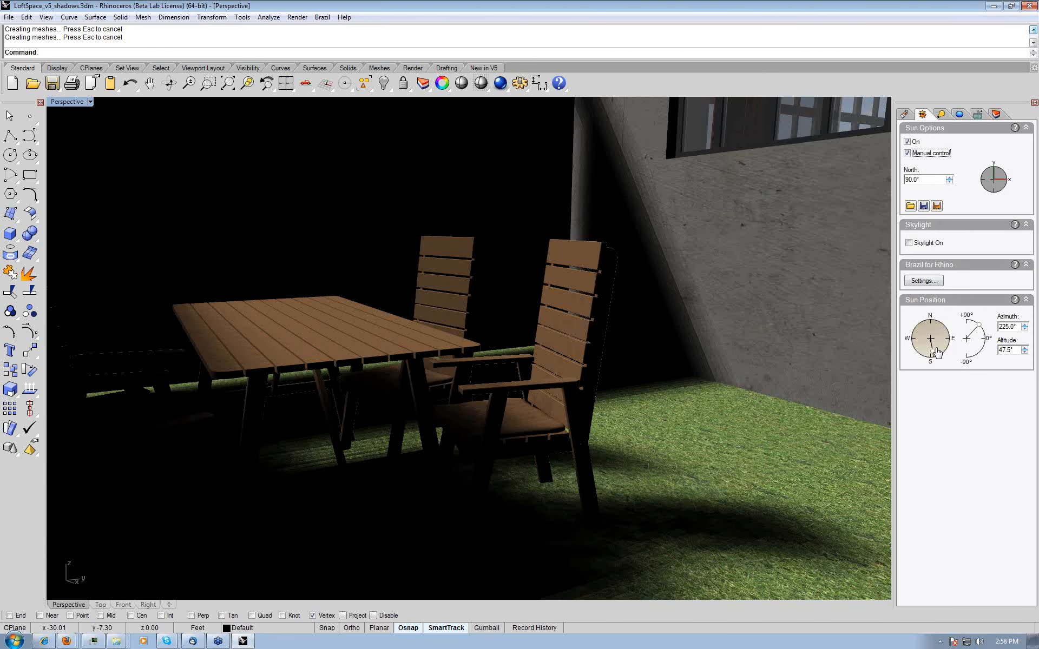
left_click_drag(938, 353, 978, 326)
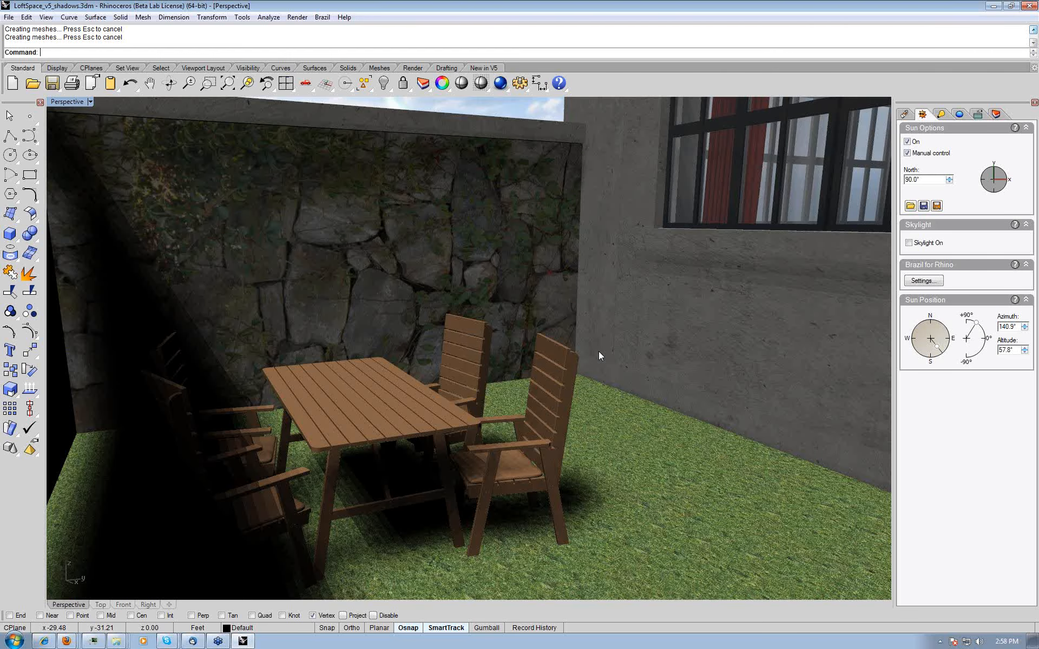
right_click_drag(600, 352, 592, 335)
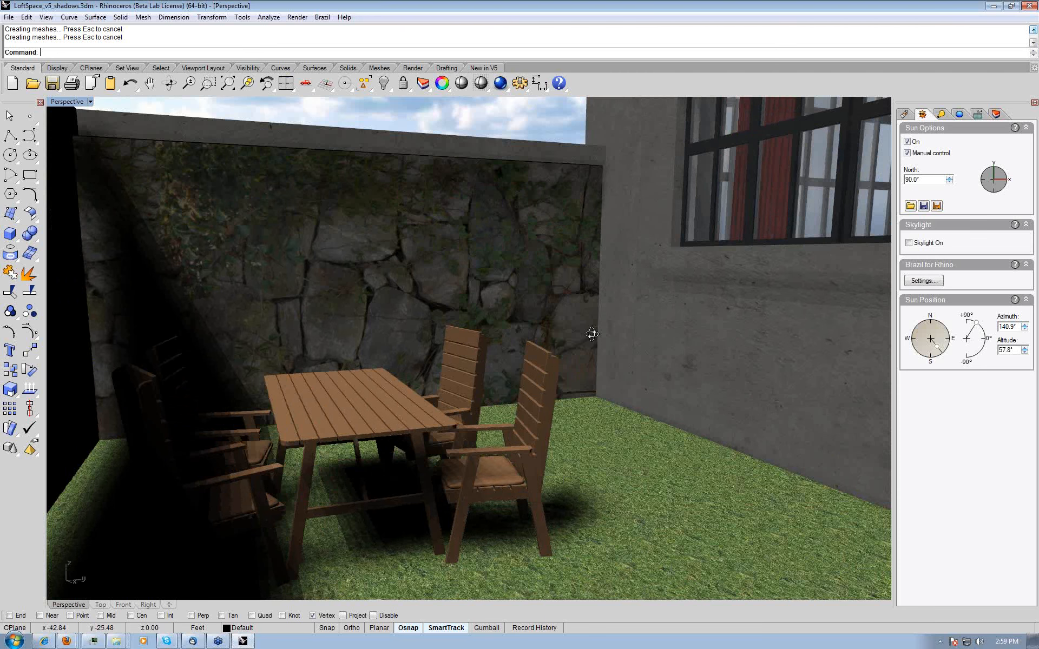
right_click_drag(592, 335, 591, 331)
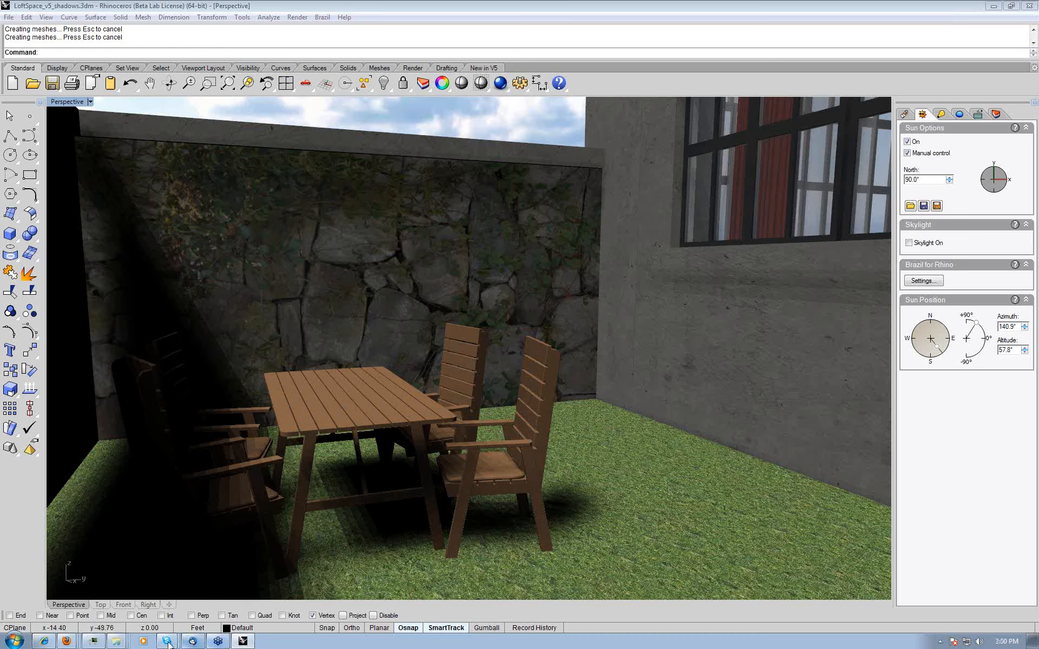
- Switch to the Firefox window with the Rhino 5.0 Work-in-Progress What's New page
mouse_move(75, 642)
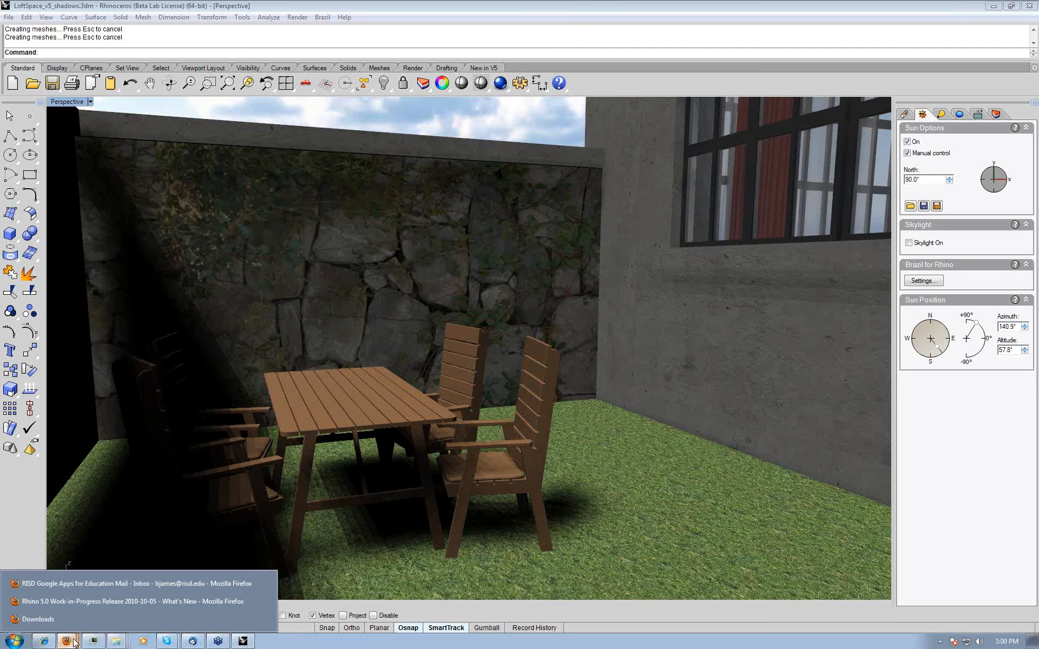
left_click(93, 602)
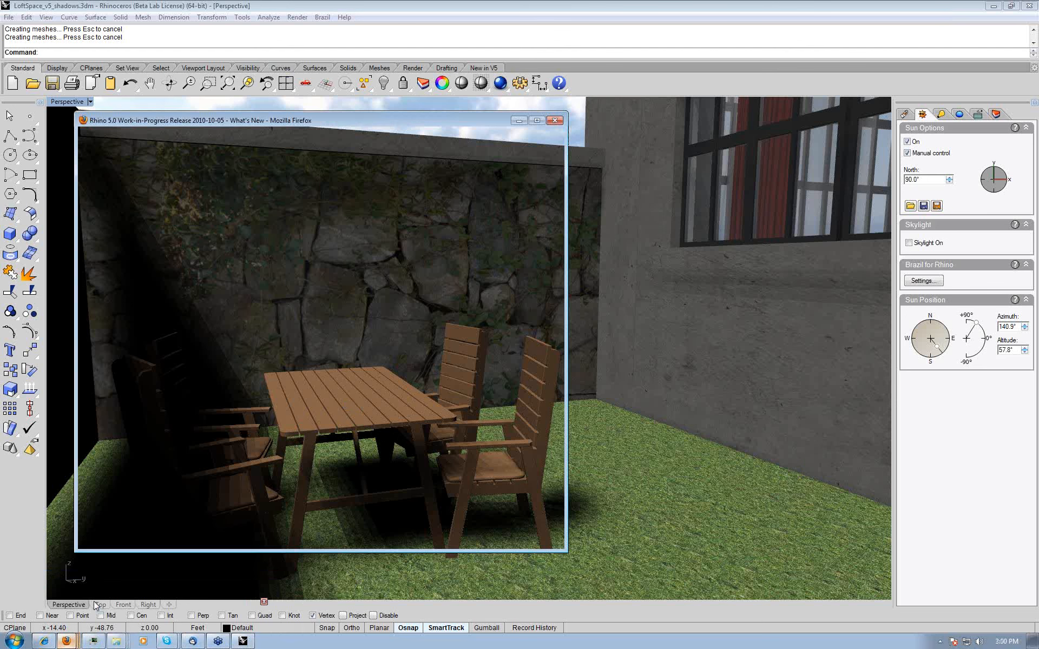